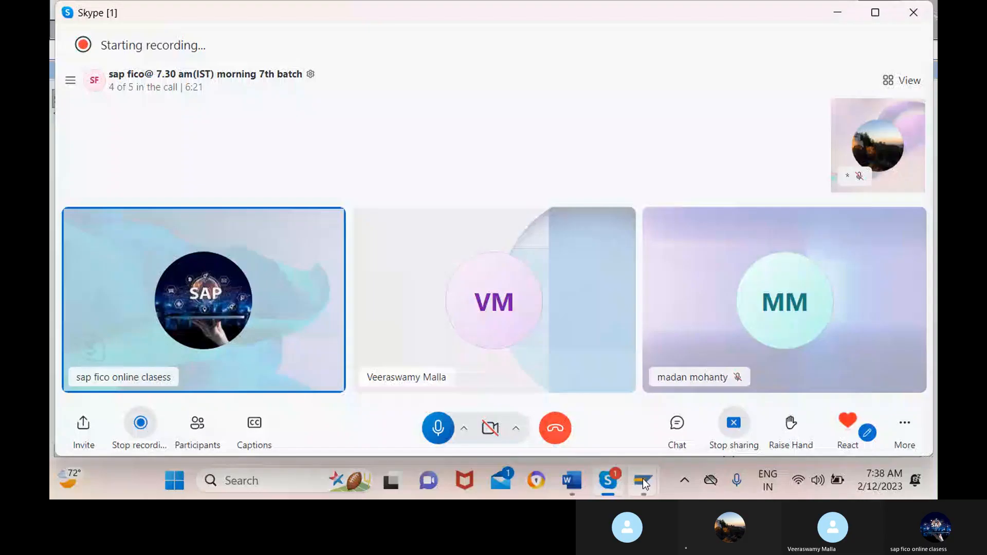
Step: Switch from the Skype call to the SAP Display IMG window
mouse_move(643, 481)
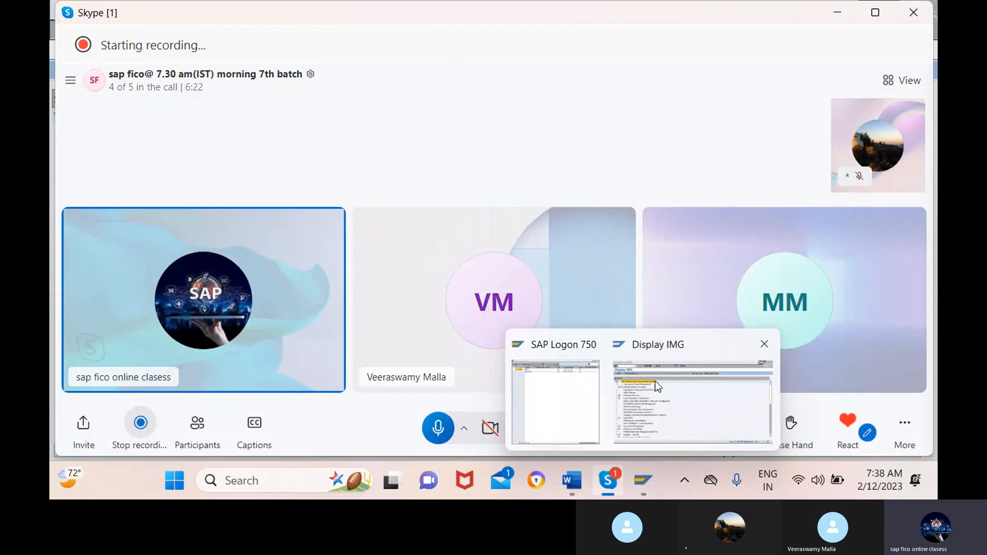
left_click(655, 381)
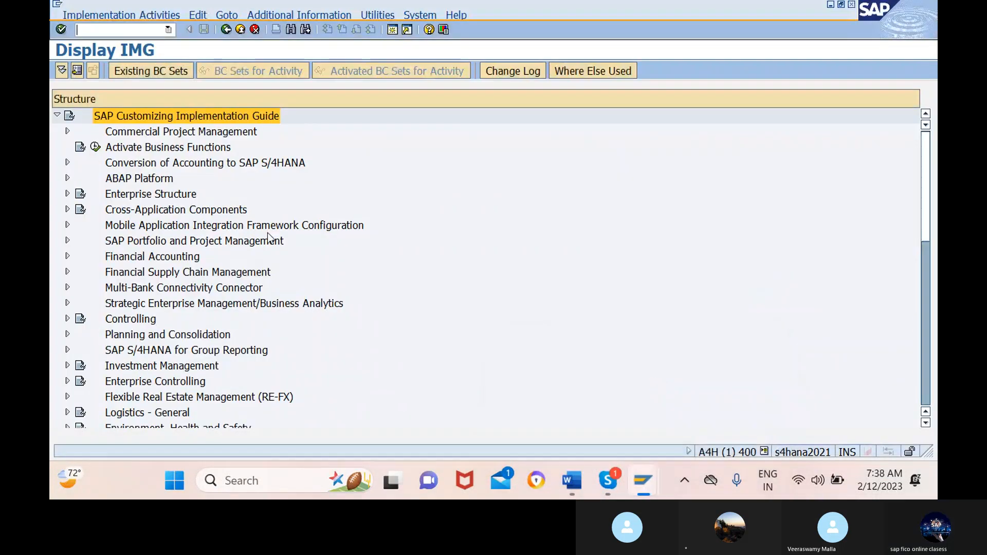
left_click(678, 40)
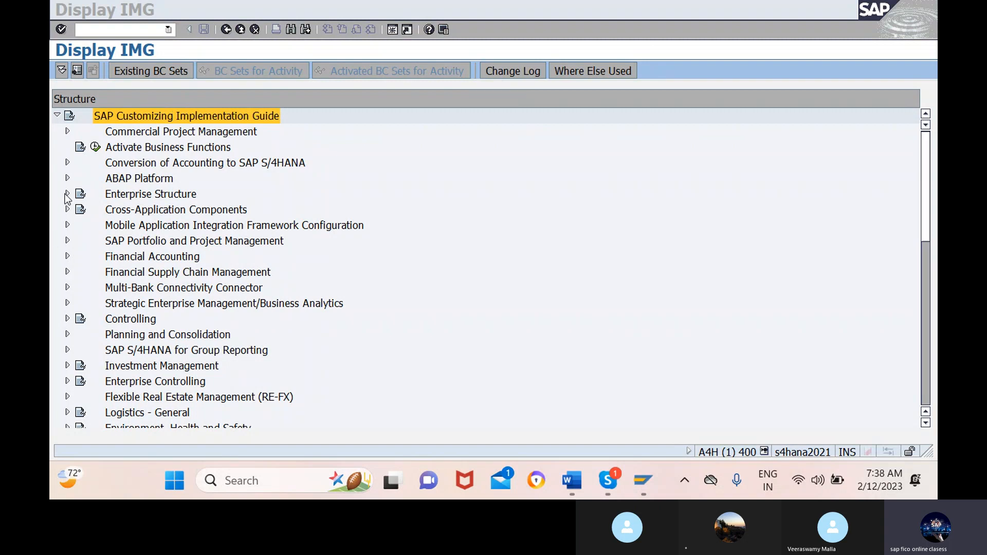
Step: Examine the top-level nodes of the SAP Customizing Implementation Guide, from Commercial Project Management down to SAP Banking
scroll(103, 340, "down", 5)
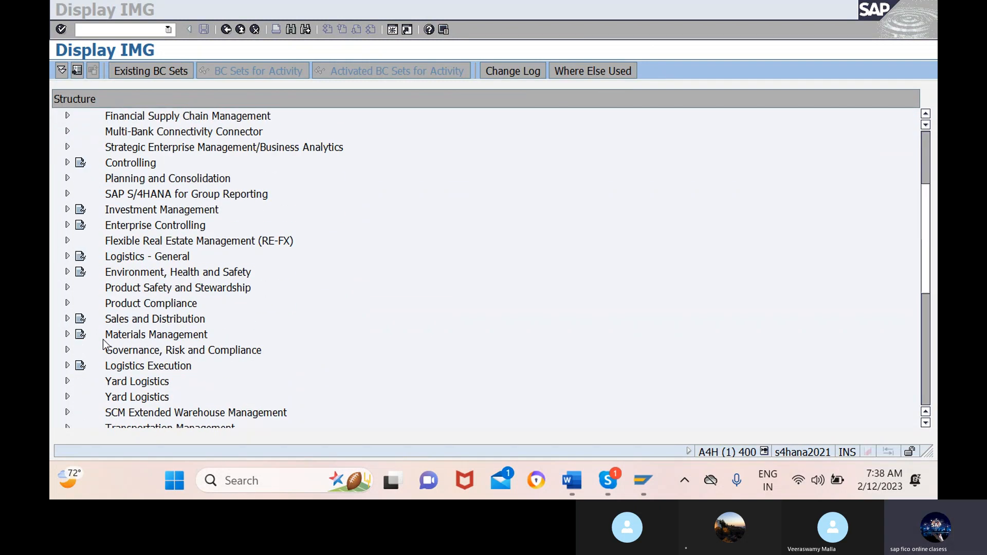
scroll(103, 340, "down", 3)
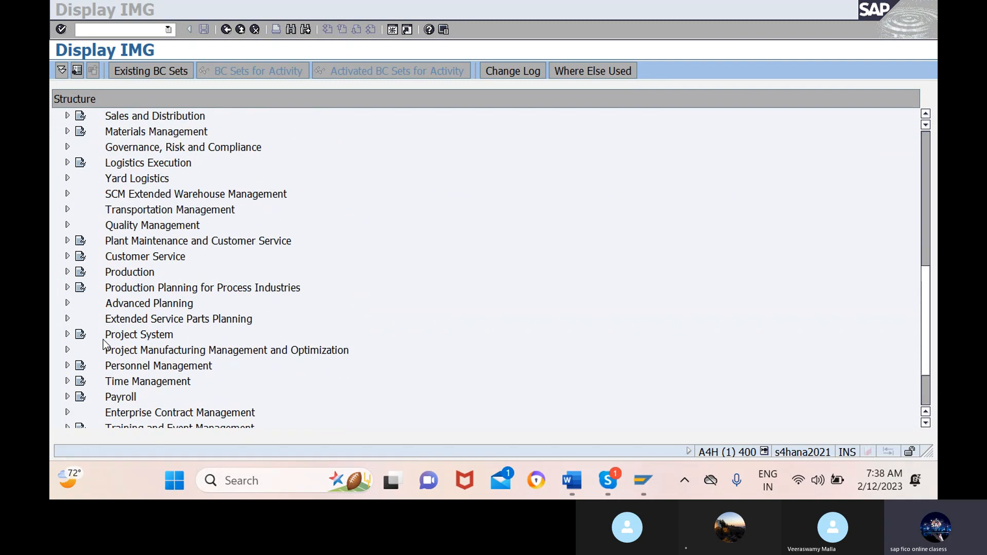
scroll(103, 339, "up", 6)
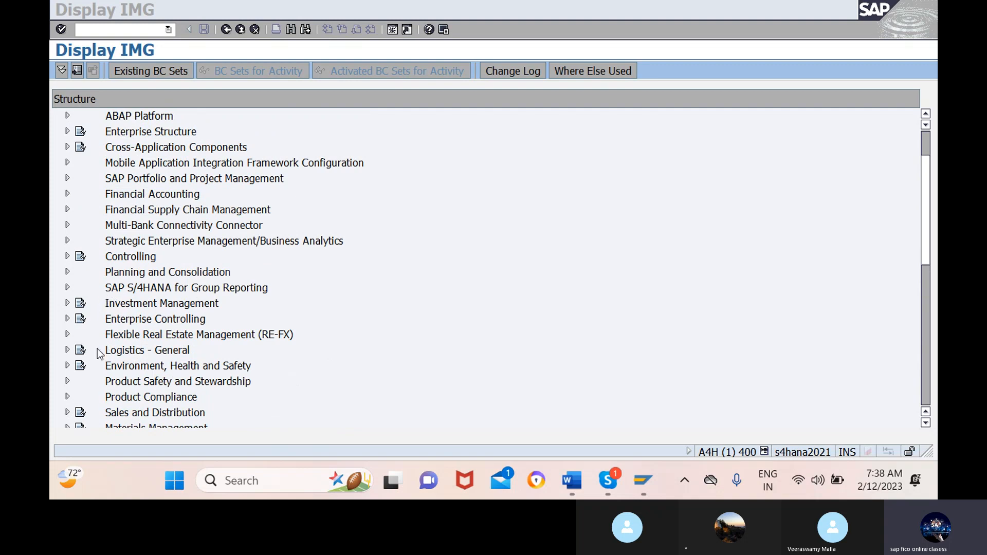
scroll(99, 319, "up", 2)
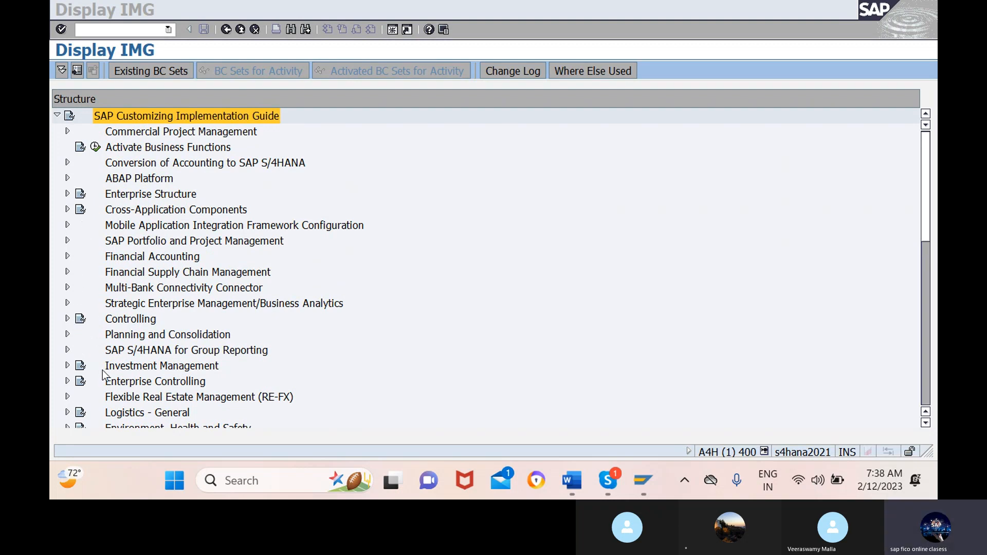
scroll(101, 381, "down", 3)
scroll(102, 381, "down", 3)
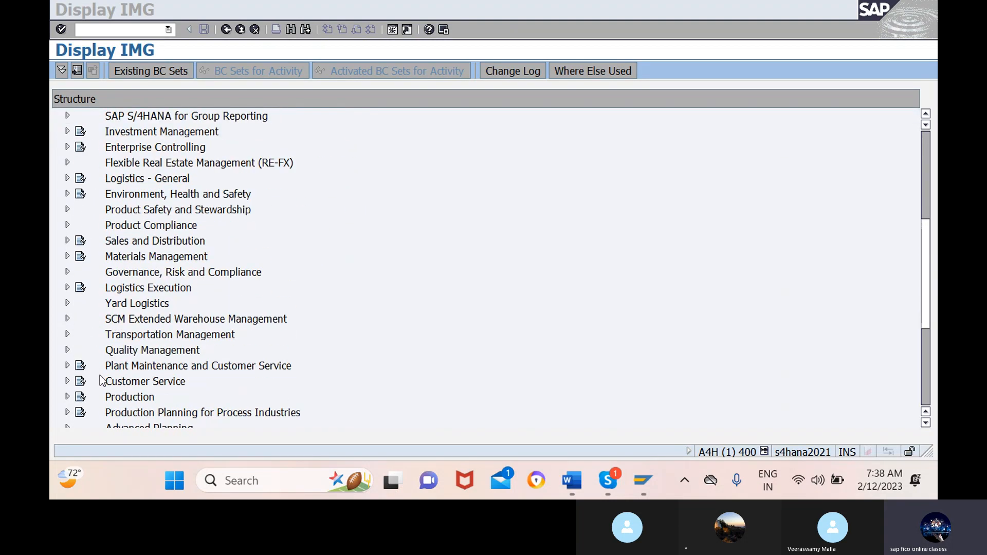
scroll(101, 381, "down", 3)
scroll(102, 381, "down", 3)
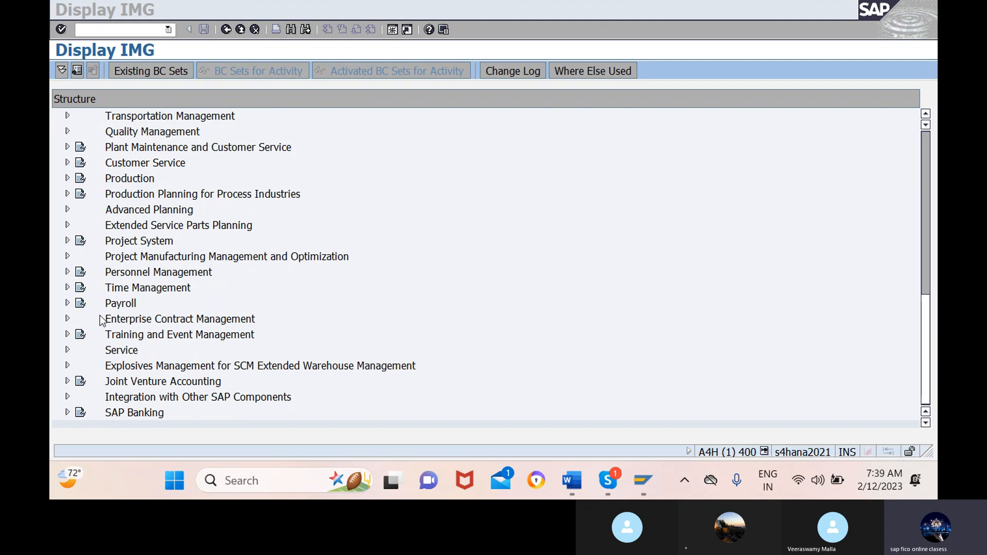
scroll(109, 252, "up", 2)
scroll(109, 252, "up", 1)
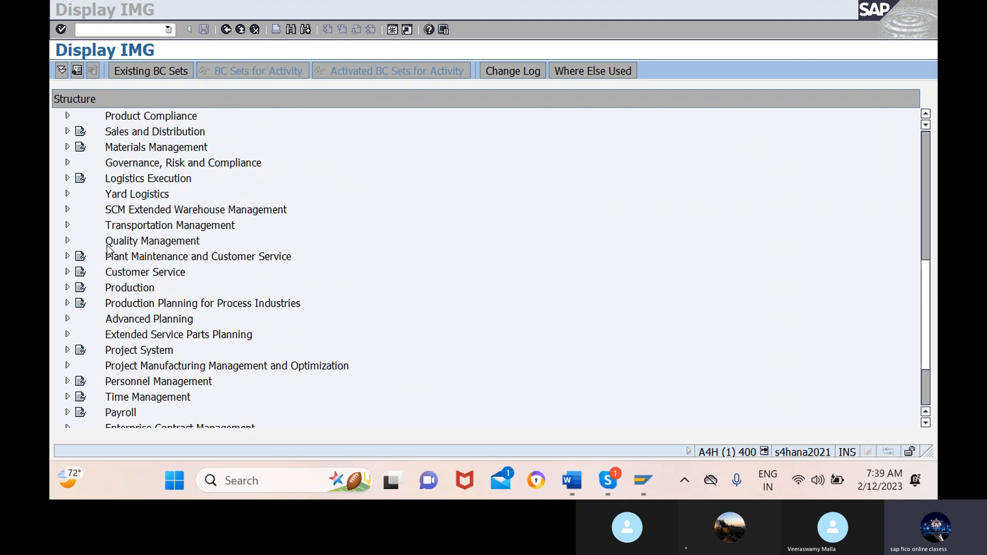
scroll(109, 250, "up", 1)
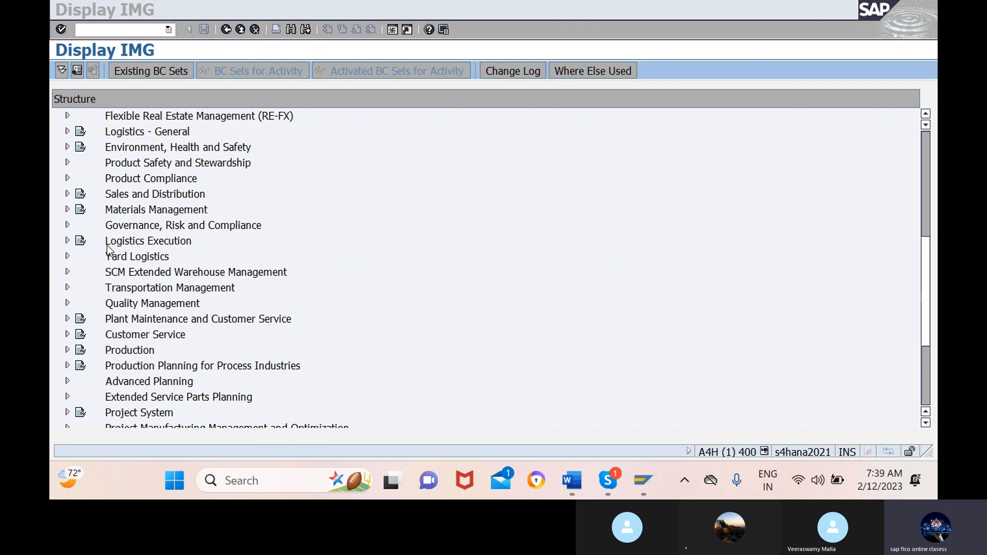
scroll(109, 251, "up", 1)
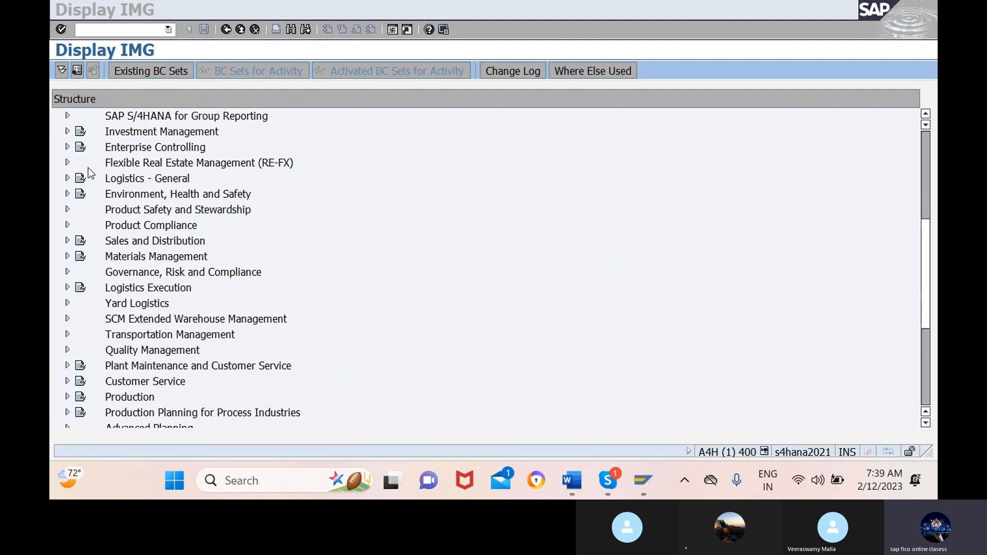
scroll(88, 168, "up", 3)
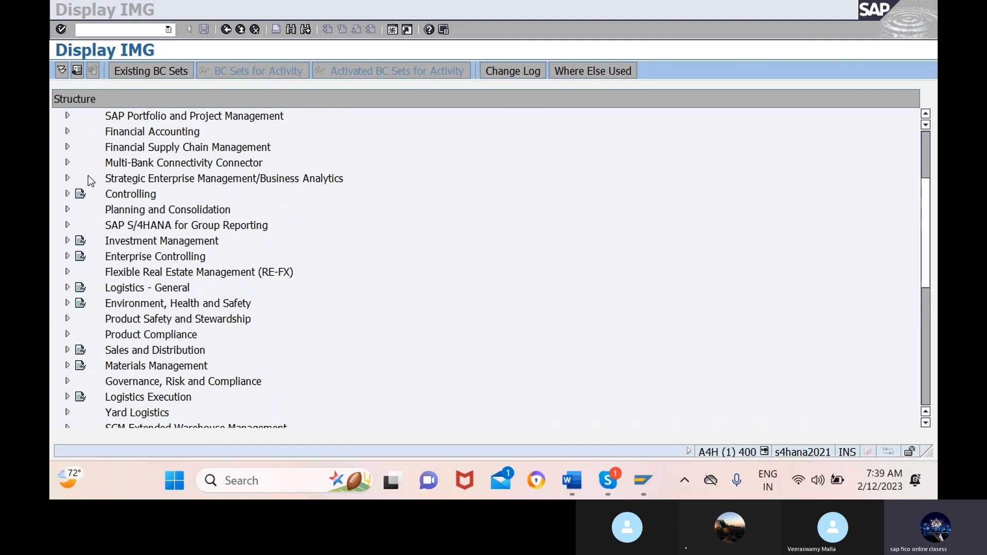
scroll(88, 175, "up", 3)
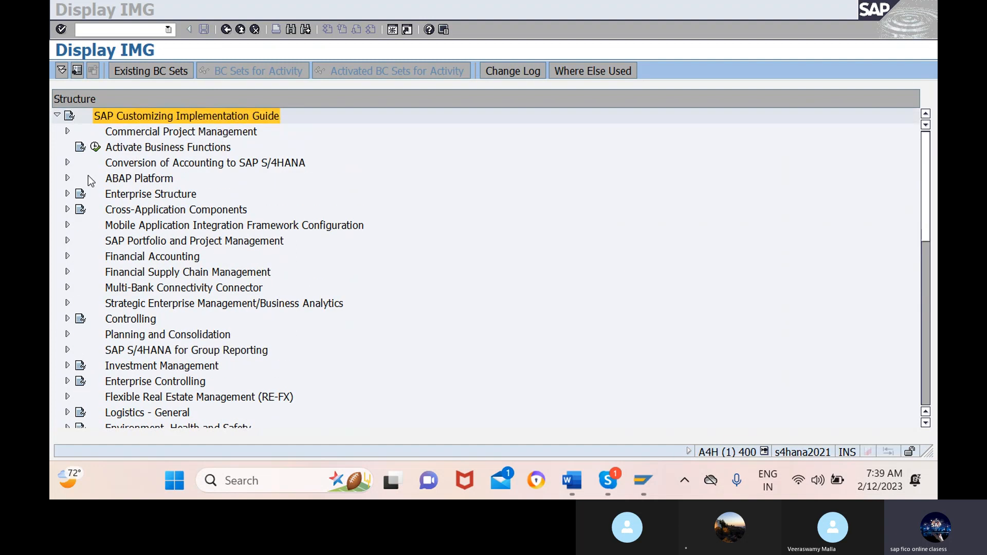
Step: Open Define BP Roles under Cross-Application Components, SAP Business Partner, Business Partner, Basic Settings, Business Partner Roles
left_click(68, 210)
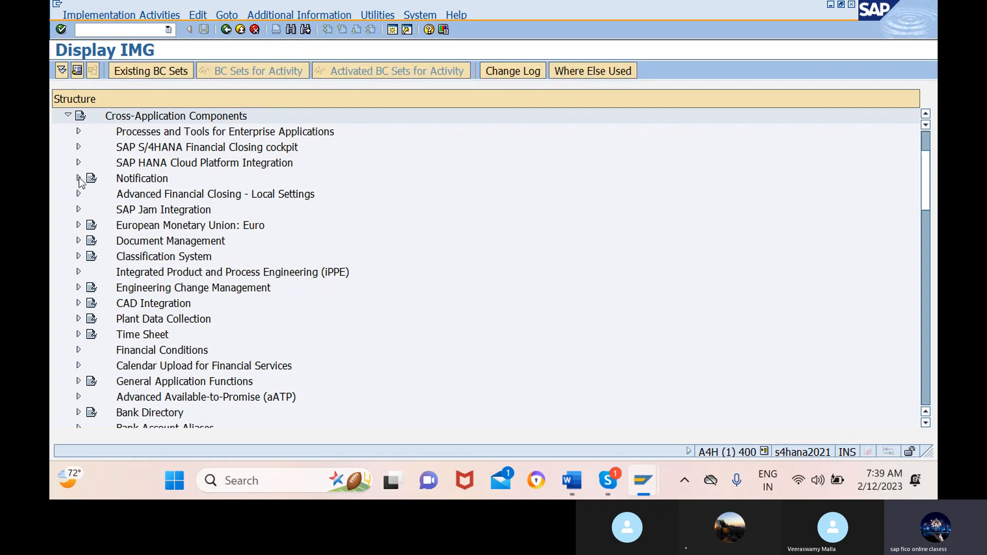
scroll(117, 381, "down", 2)
scroll(118, 381, "down", 2)
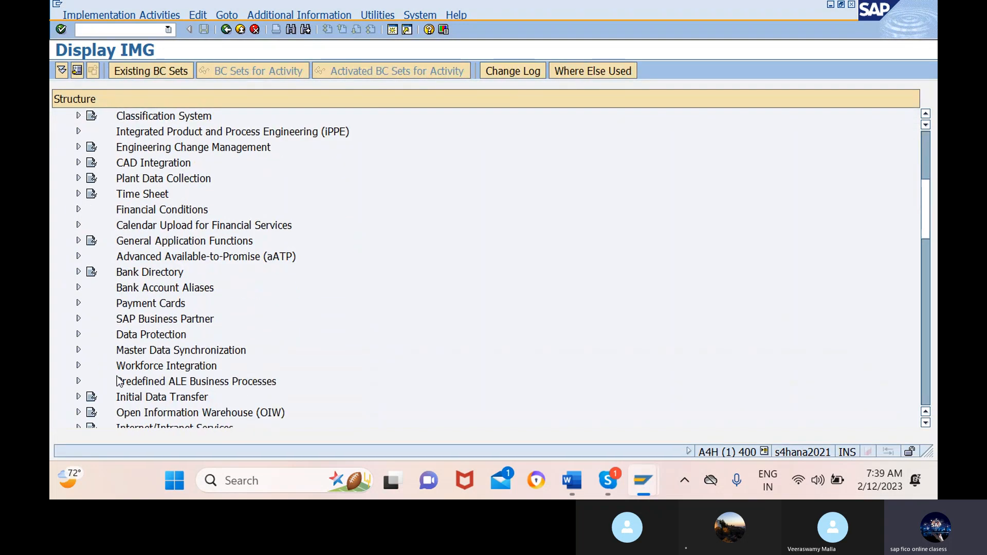
left_click(79, 319)
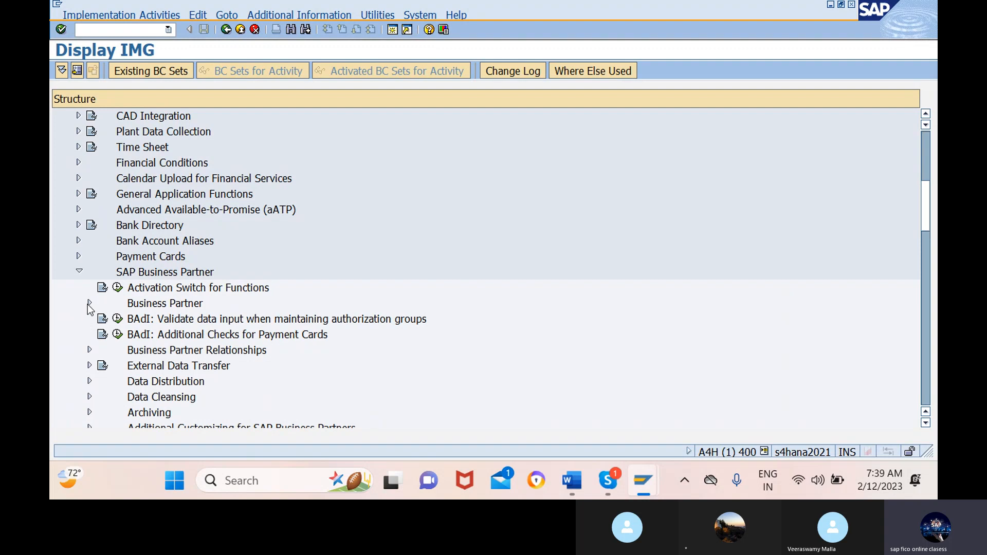
left_click(89, 304)
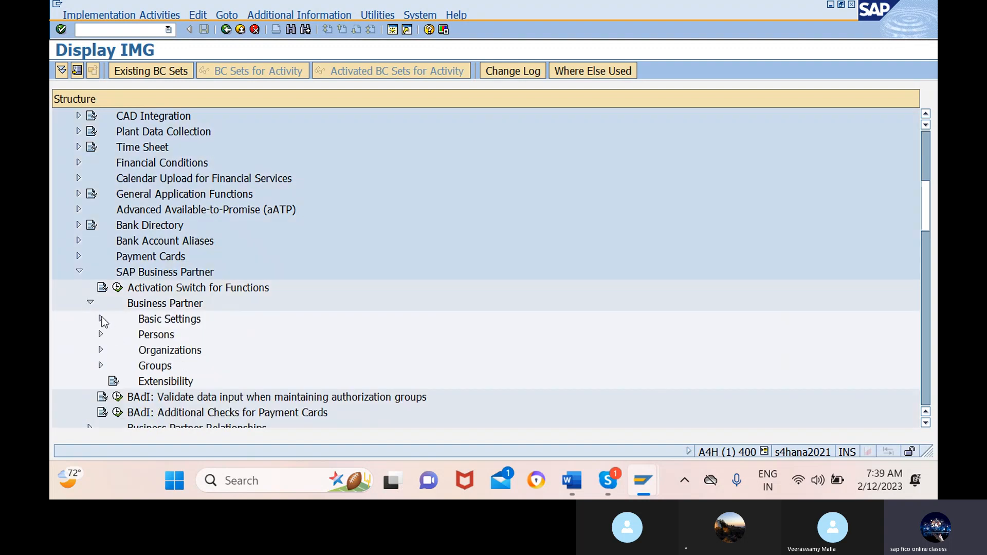
left_click(102, 319)
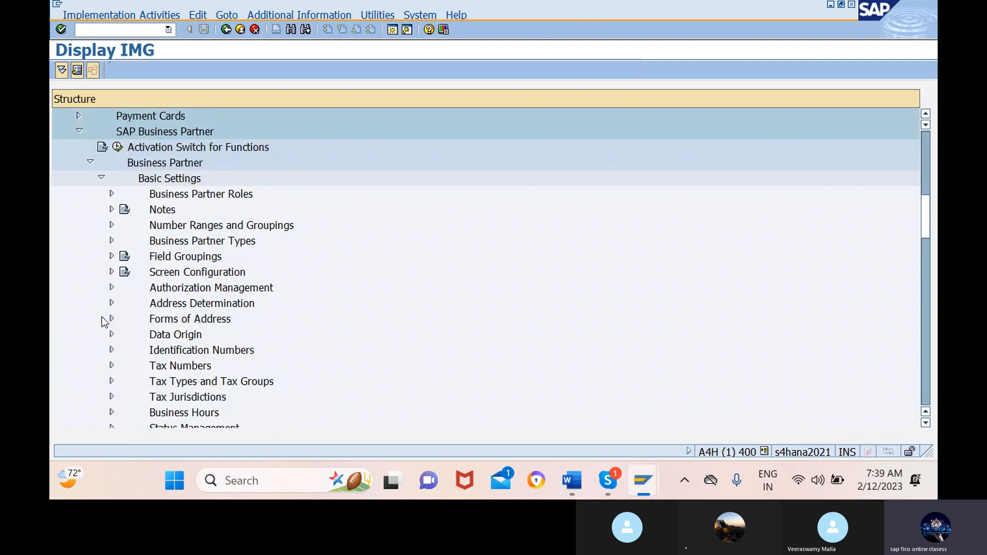
left_click(111, 195)
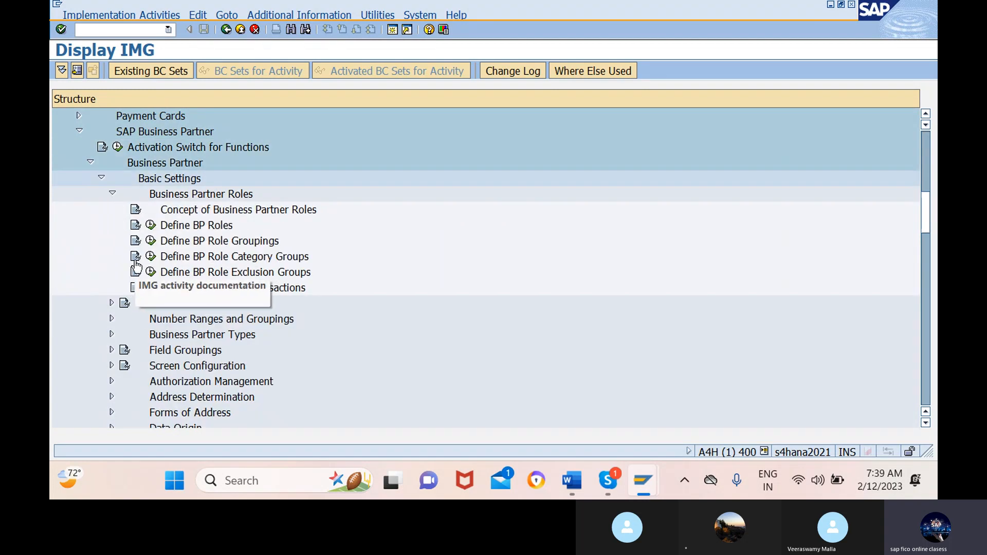
left_click(152, 225)
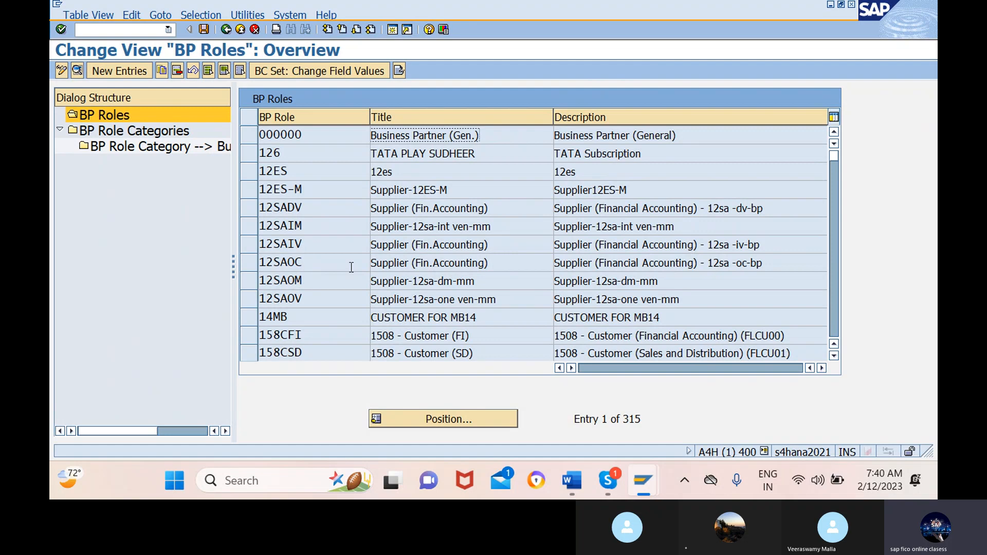
Step: Position the BP roles list at SADC and look through the neighbouring roles
left_click(451, 423)
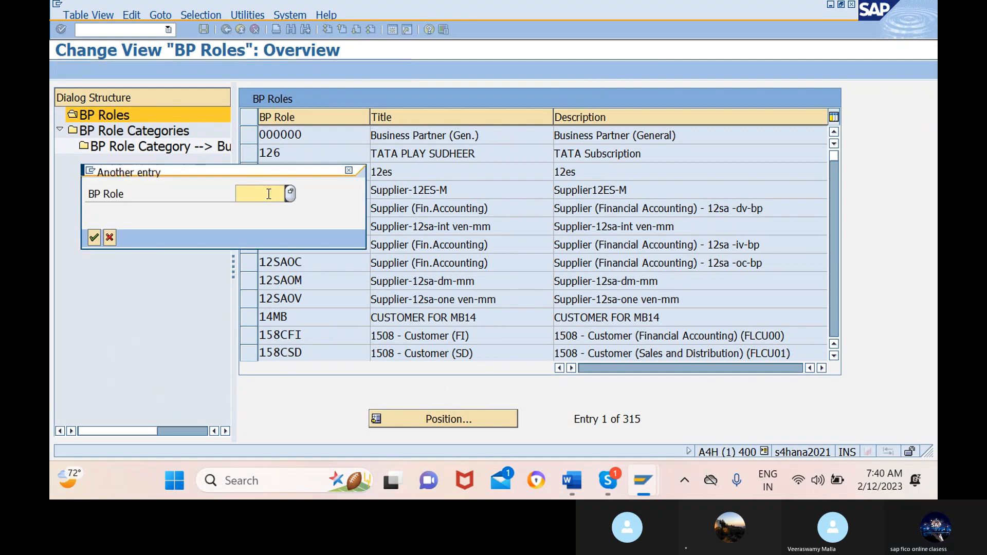
type("SA")
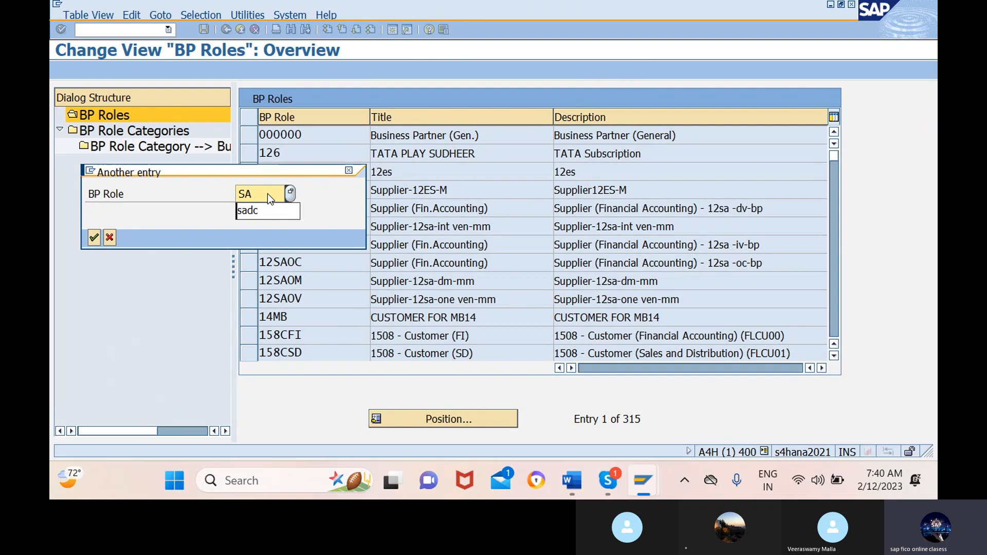
type("DC")
key("Return")
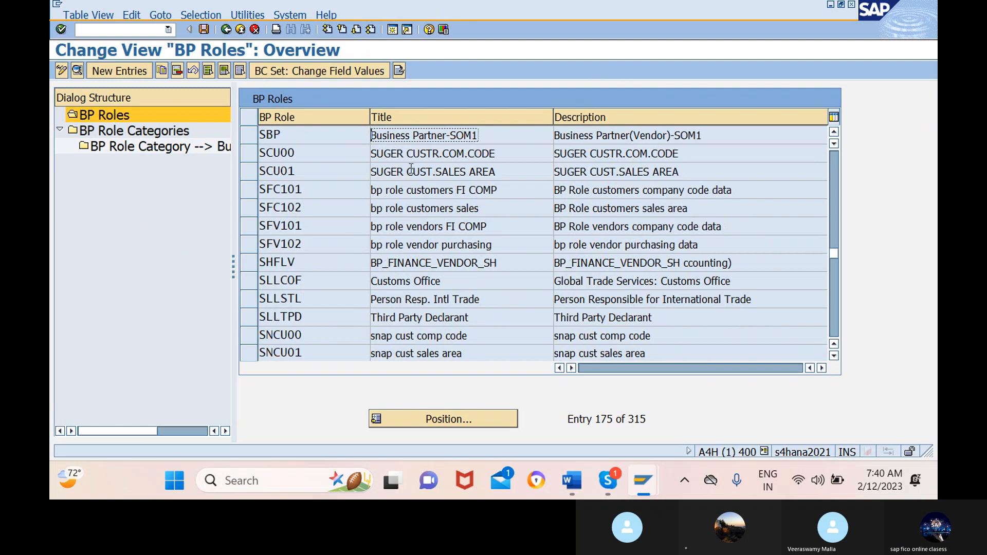
scroll(351, 187, "up", 2)
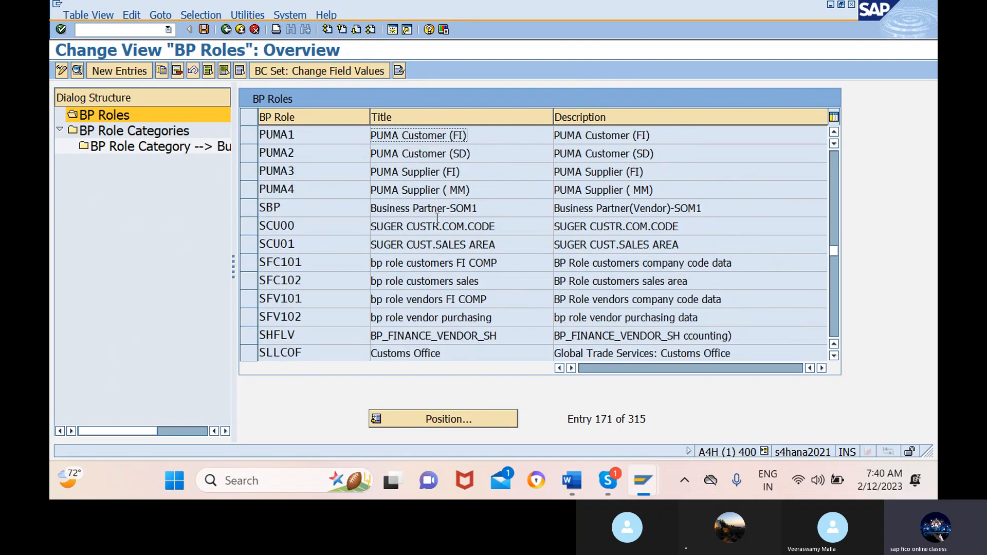
scroll(465, 136, "down", 2)
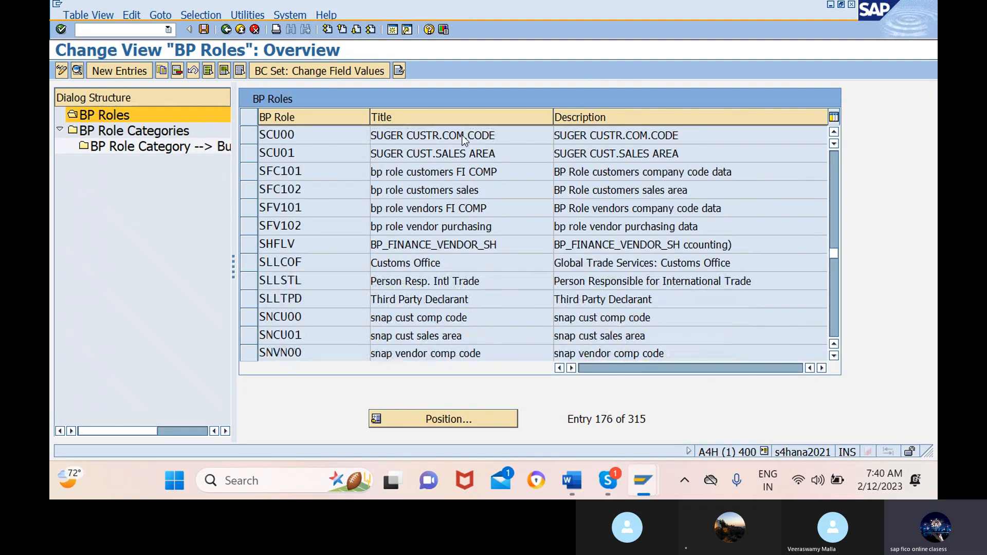
scroll(464, 135, "down", 2)
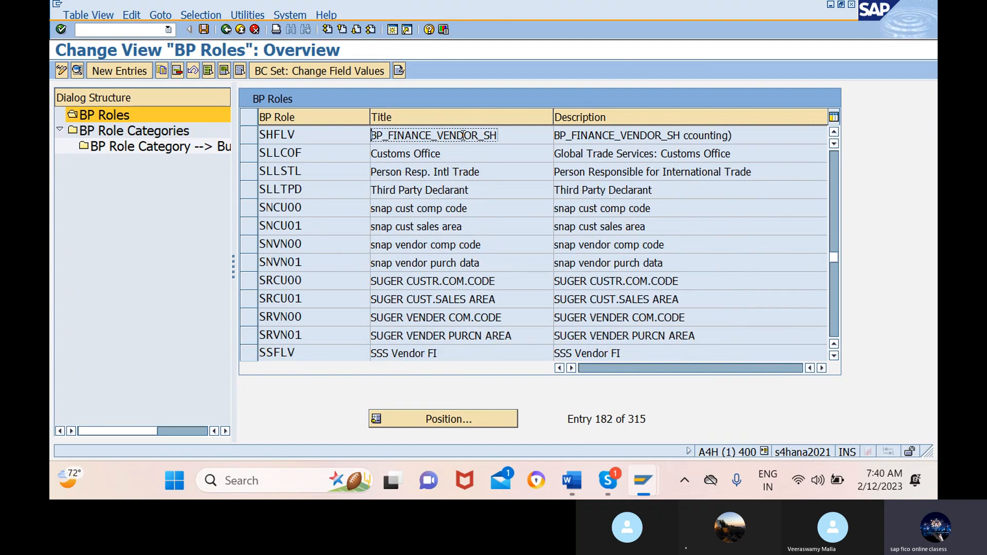
Step: Position the BP roles list at role FLCU00
left_click(458, 414)
type("F")
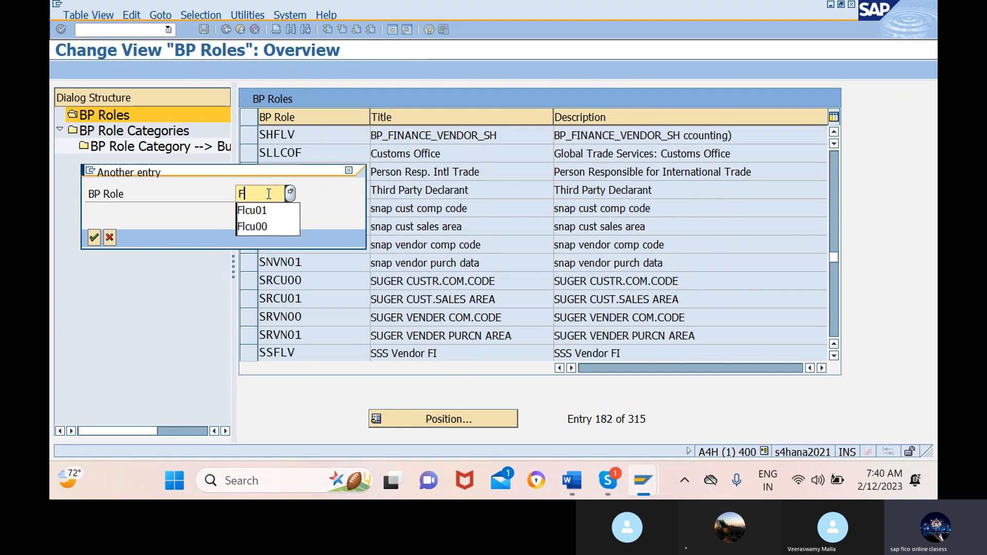
left_click(261, 227)
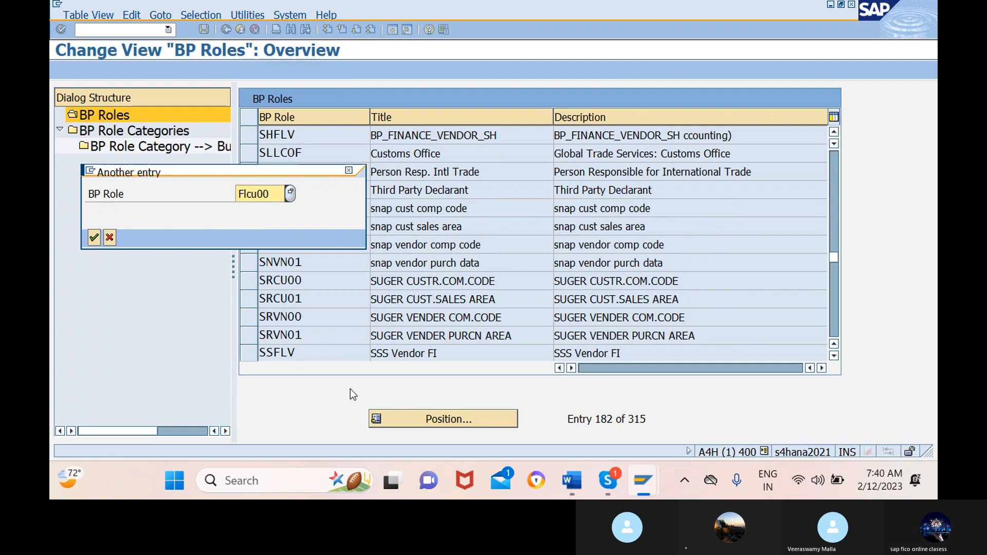
left_click(94, 237)
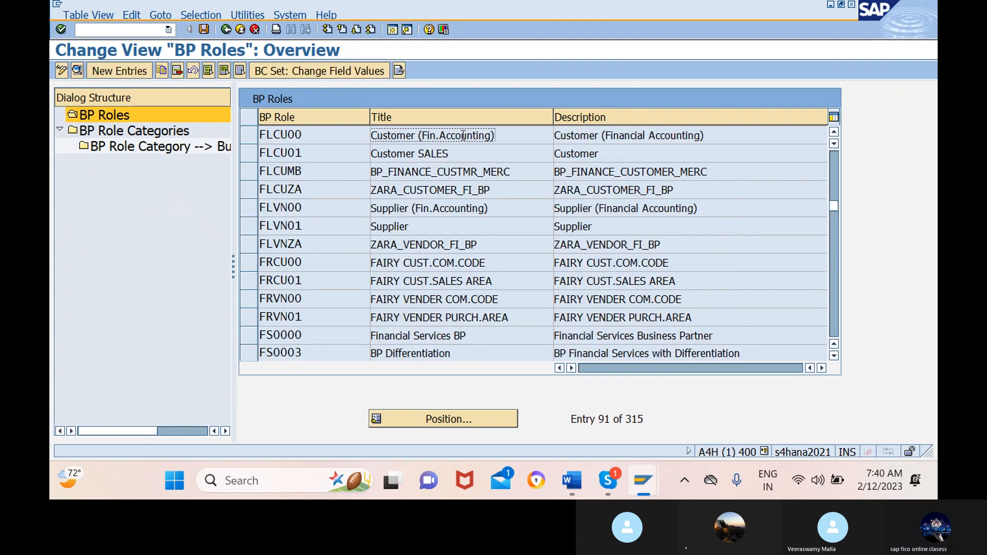
Step: Start copying BP role FLCU00 under the new role key 1sac-f and discard the copy without keeping the entry
left_click(254, 134)
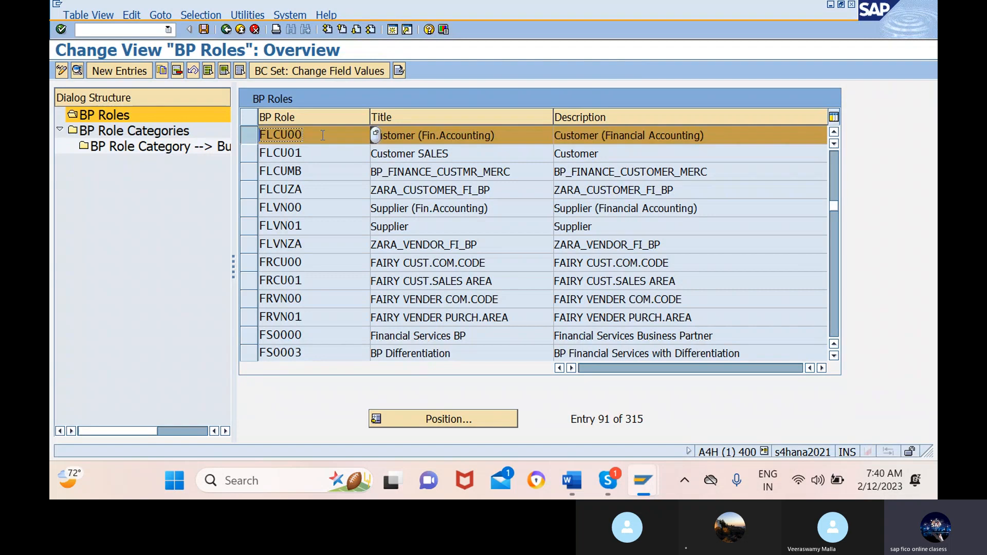
left_click(162, 71)
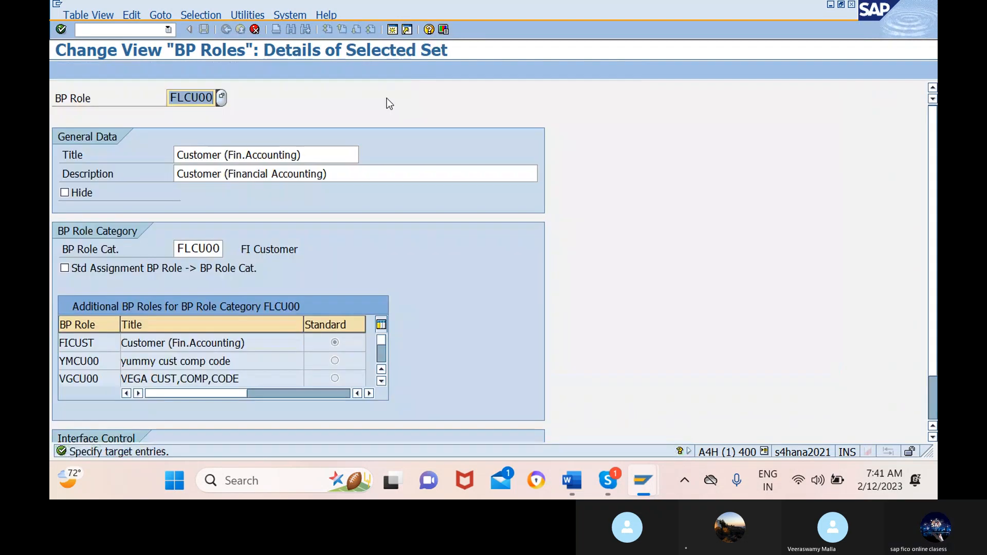
key("BackSpace")
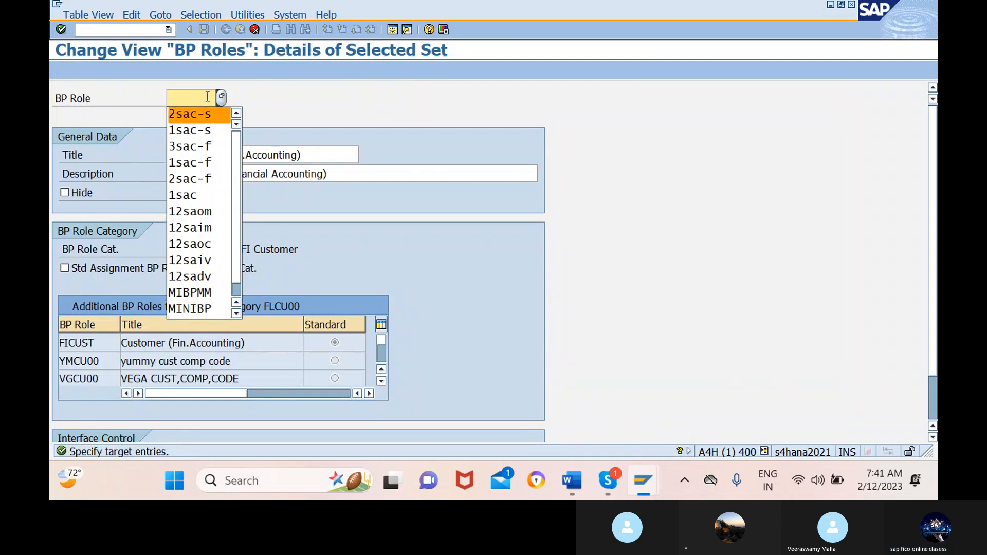
left_click(190, 163)
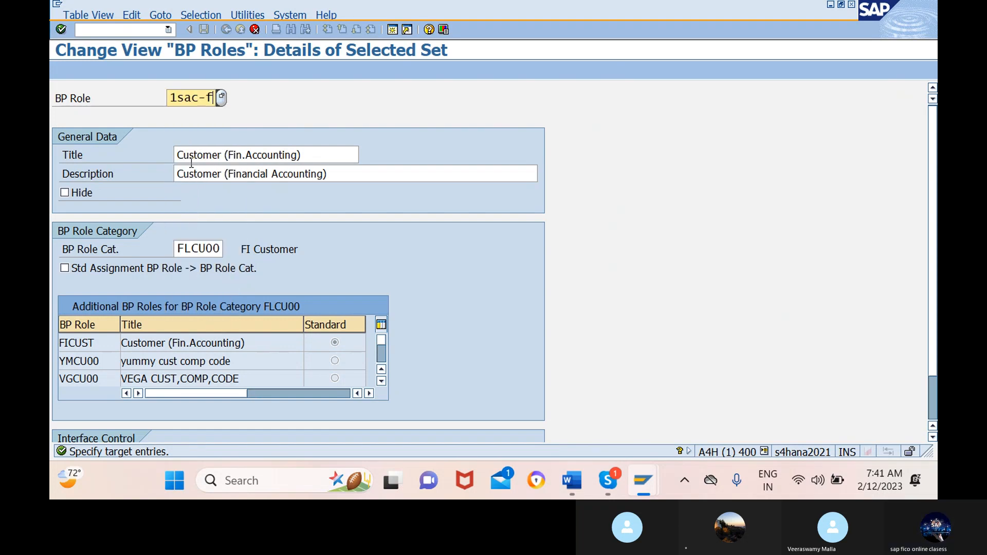
left_click(254, 30)
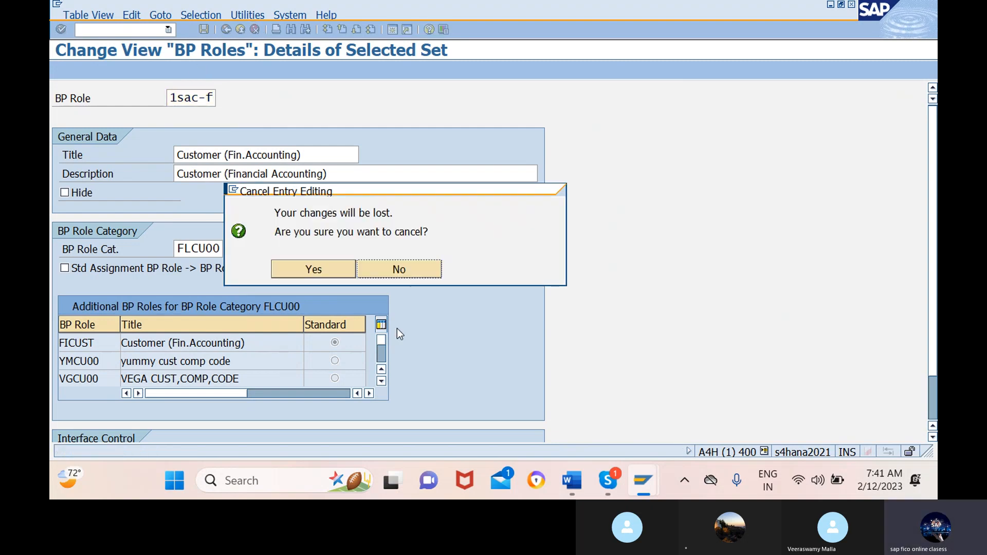
left_click(313, 268)
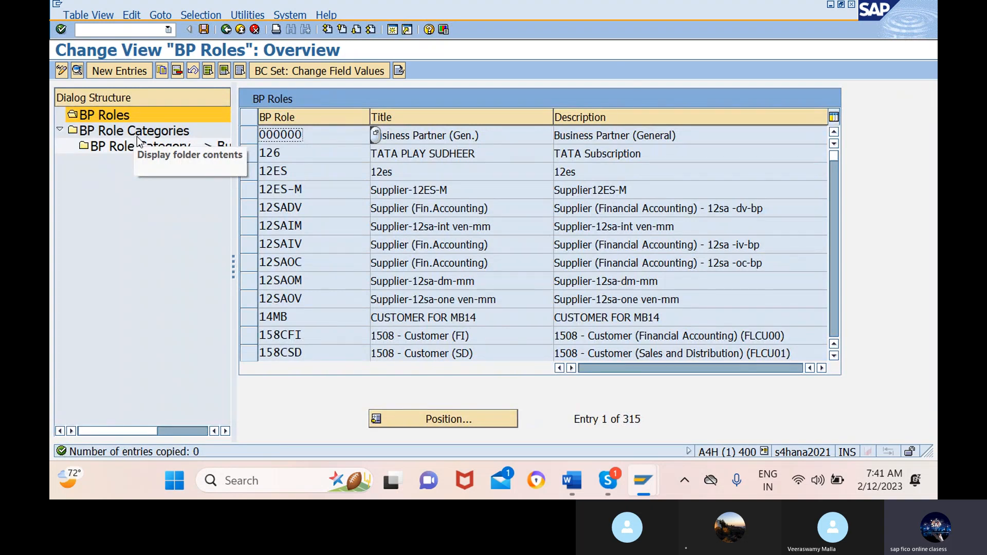
Step: Position the BP roles list at role 1sac to check the existing customer roles there
left_click(464, 418)
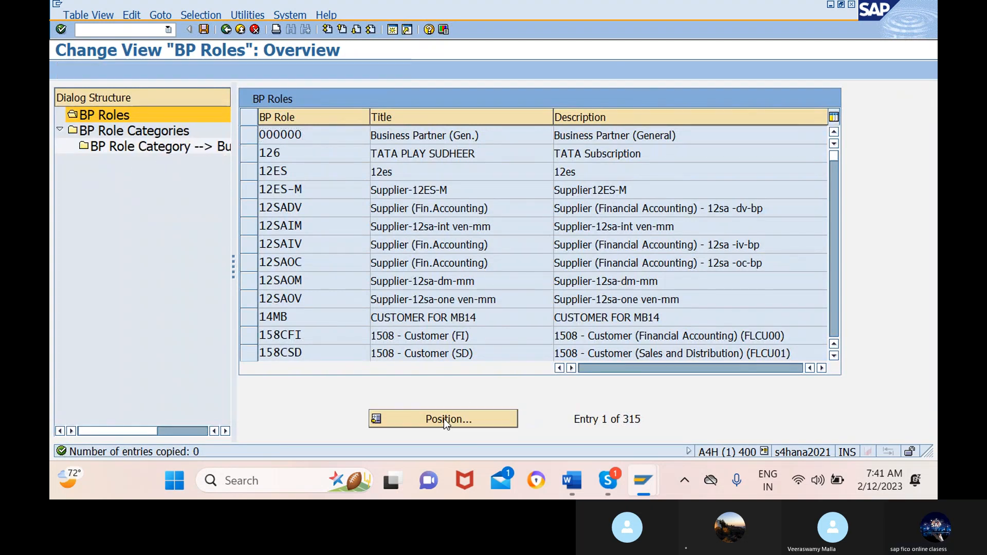
type("1")
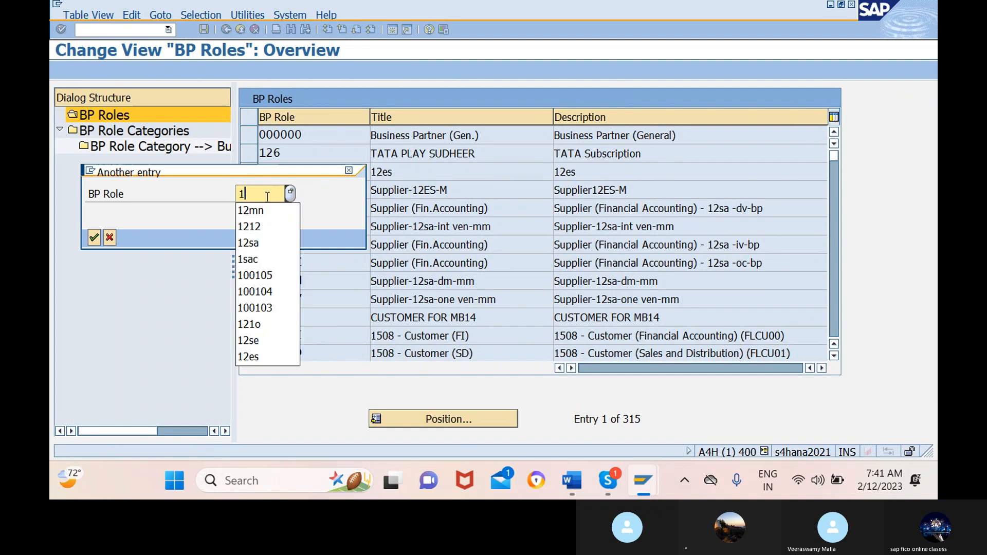
left_click(263, 262)
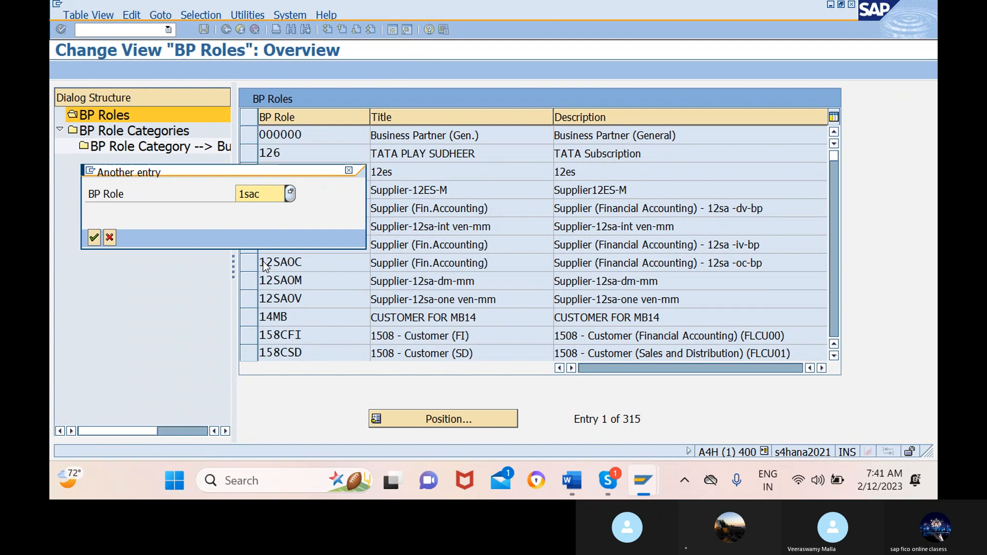
left_click(94, 237)
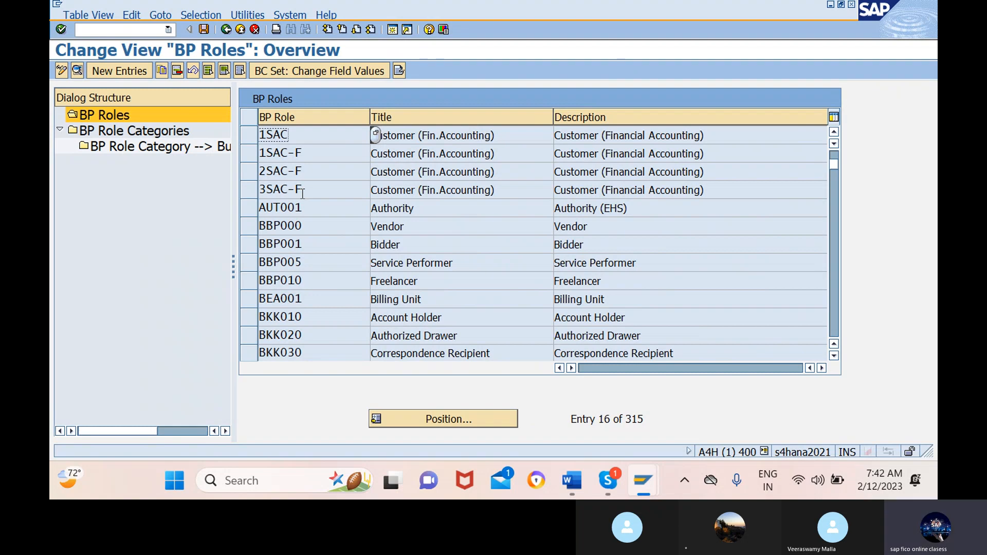
Step: Locate BP role FLCU01 in the list, start copying it under the role key 1sac-s, and discard the copy
left_click(459, 416)
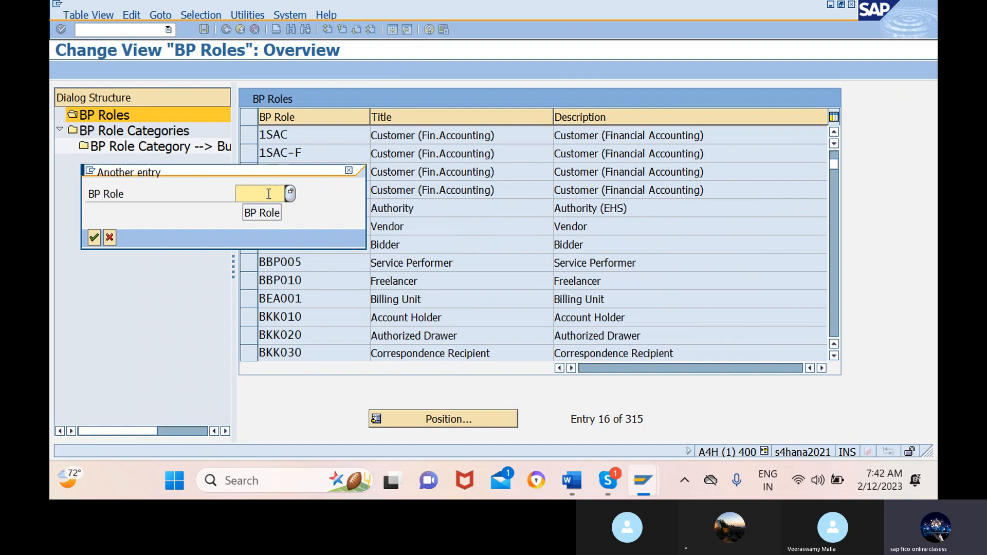
type("F")
left_click(270, 225)
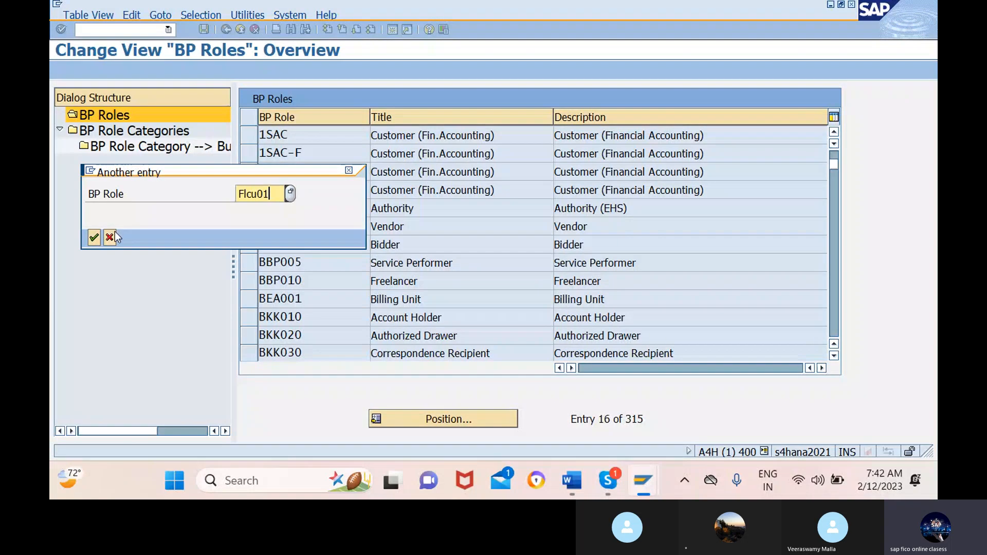
key("Return")
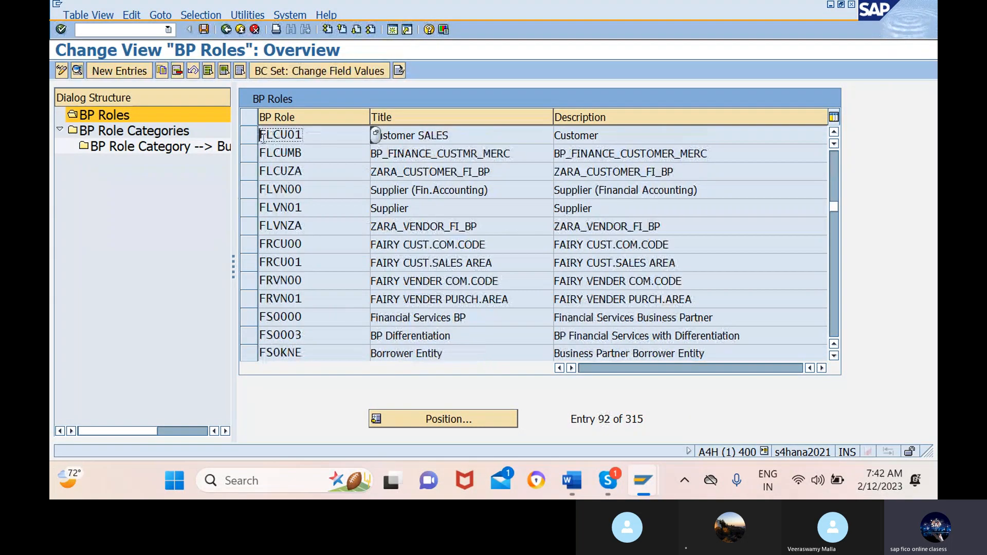
left_click(248, 135)
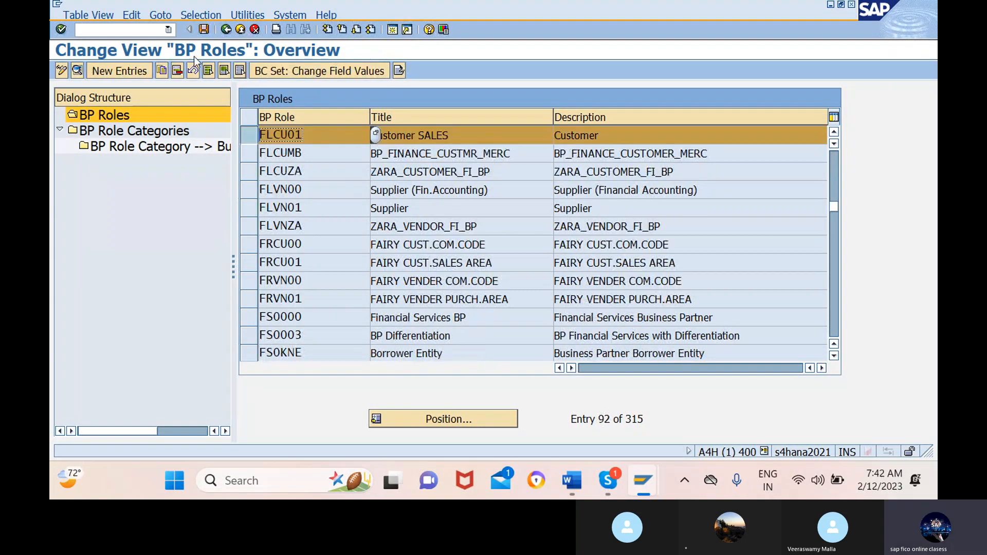
left_click(163, 71)
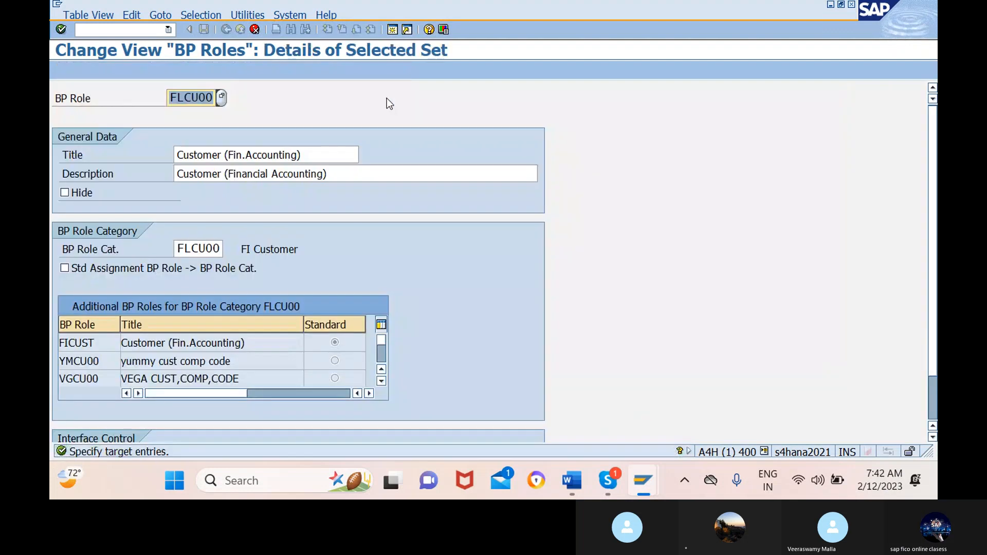
key("BackSpace")
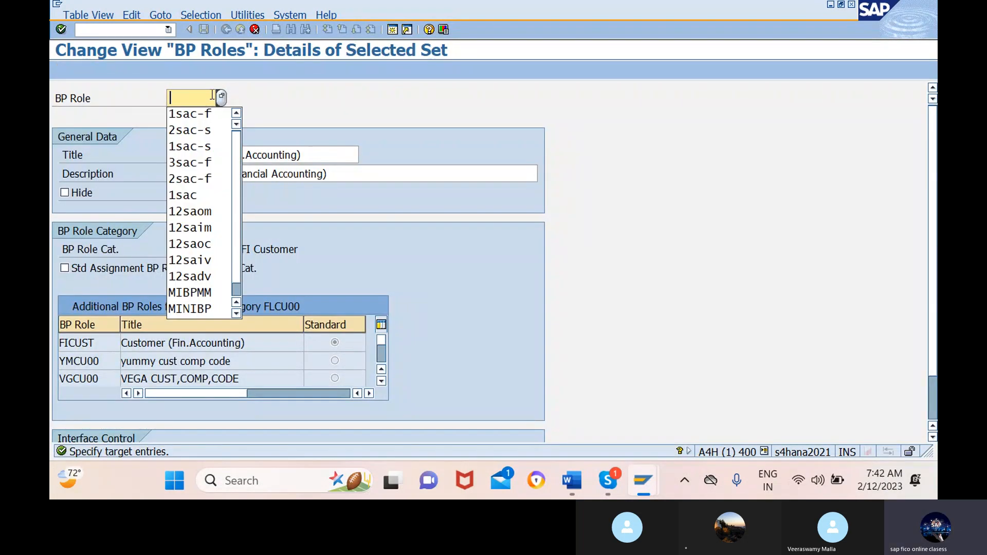
left_click(208, 146)
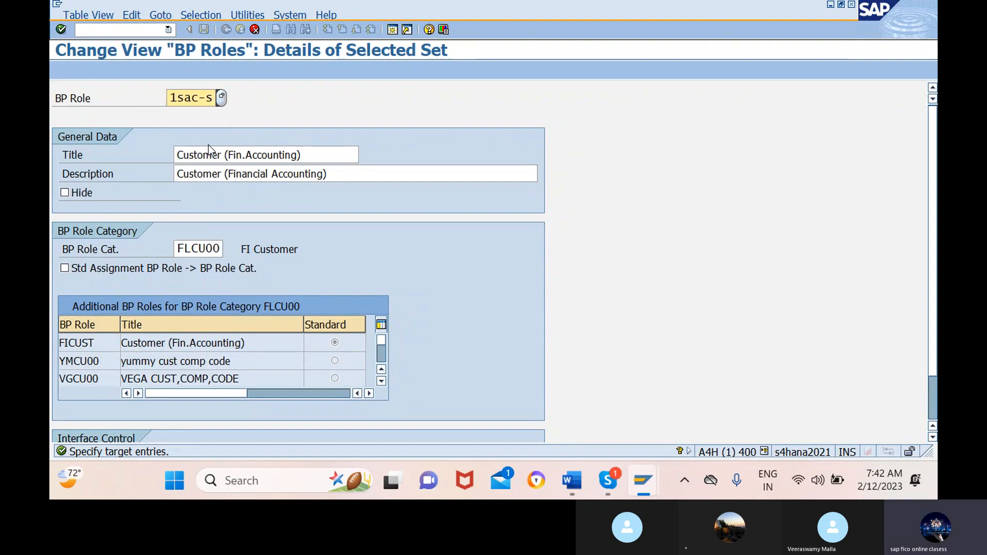
left_click_drag(213, 97, 164, 100)
left_click(165, 99)
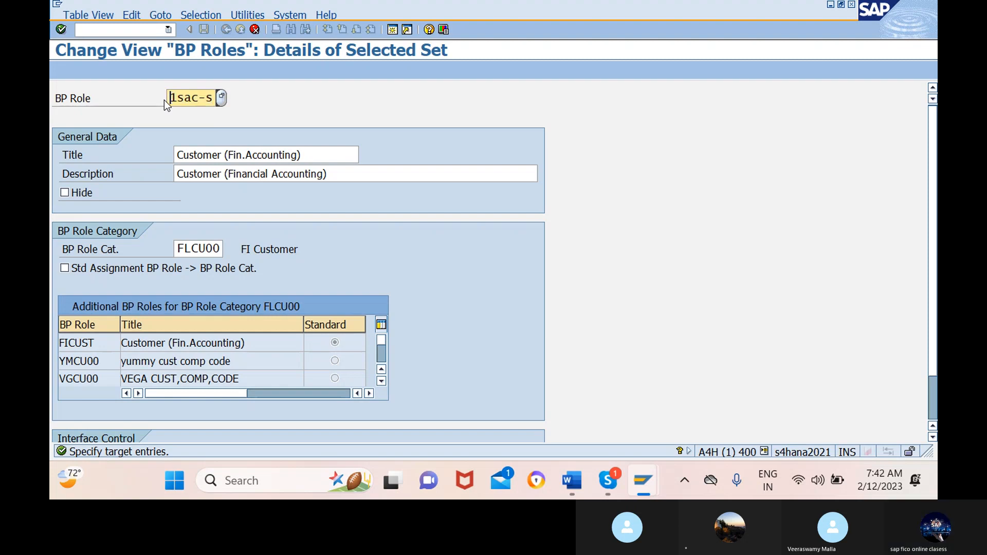
left_click(255, 29)
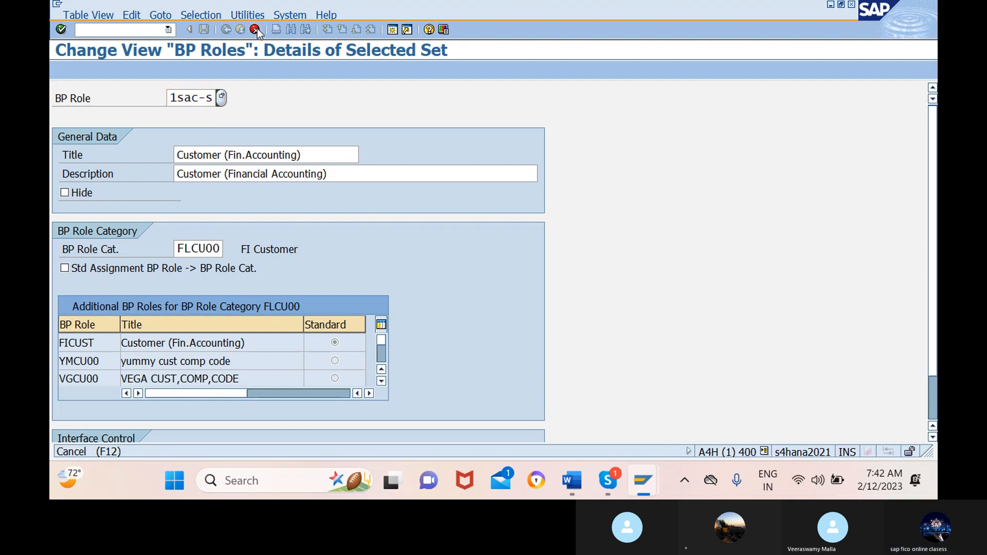
left_click(314, 269)
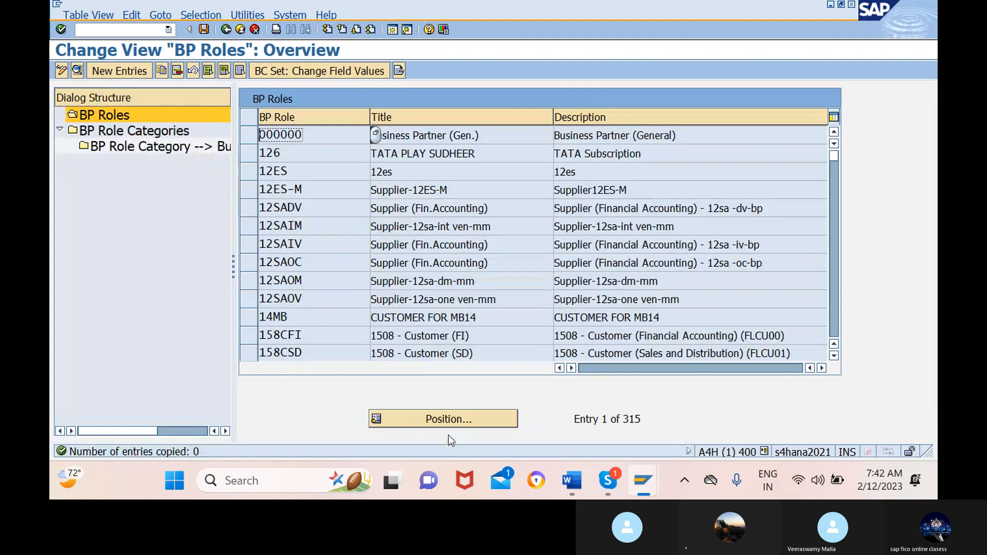
Step: Position the BP roles list at 1sac-s and look through the neighbouring roles
left_click(443, 418)
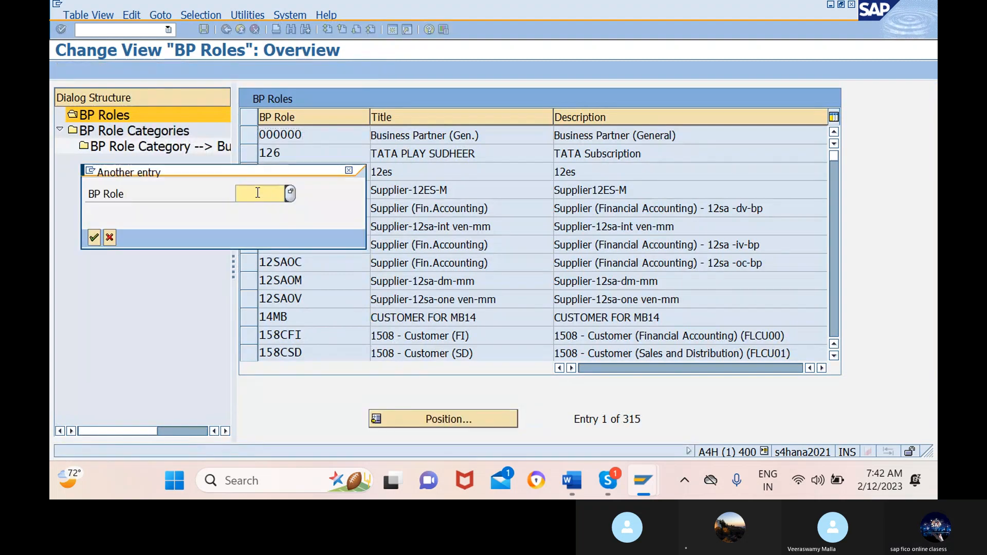
type("1sac-s")
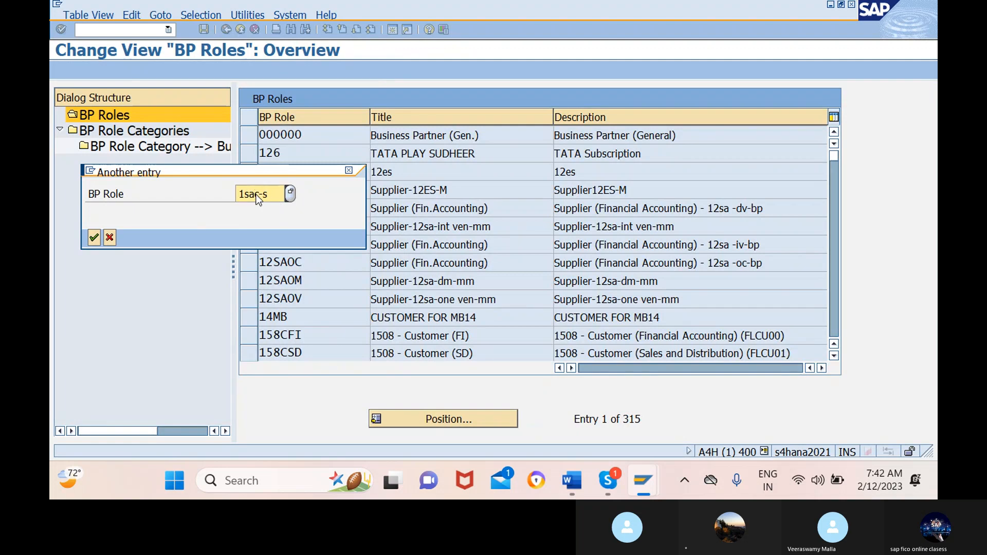
key("Return")
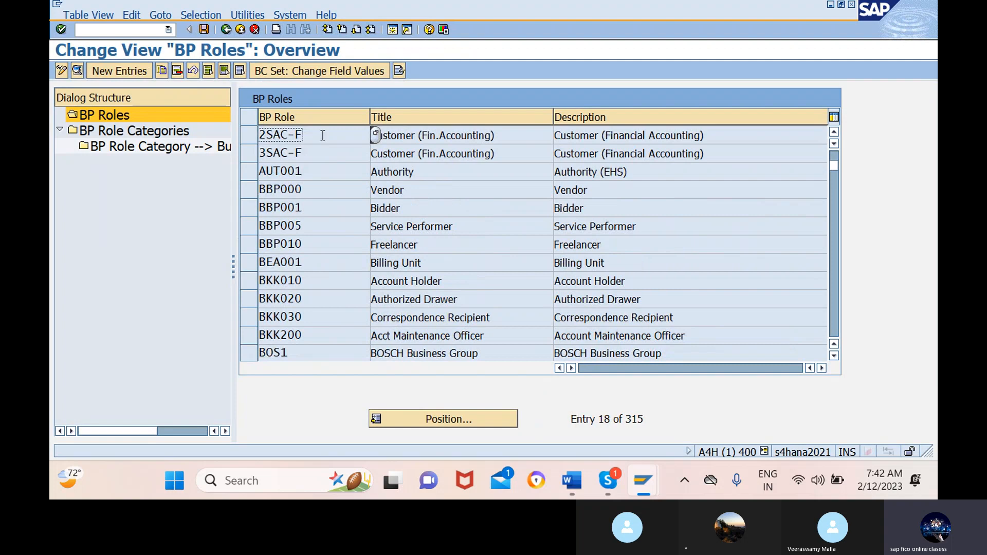
scroll(323, 135, "up", 1)
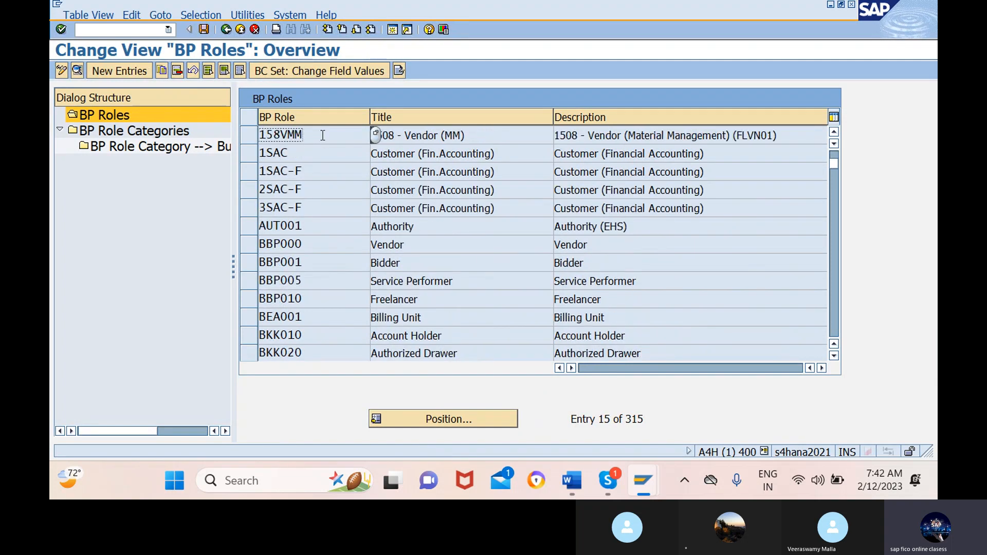
scroll(322, 135, "down", 2)
scroll(322, 135, "down", 2)
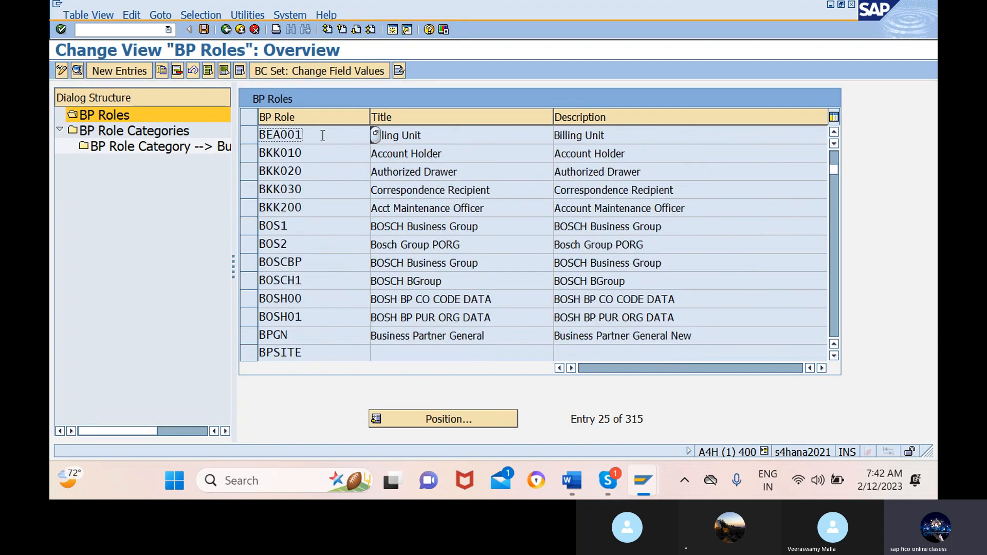
left_click(468, 420)
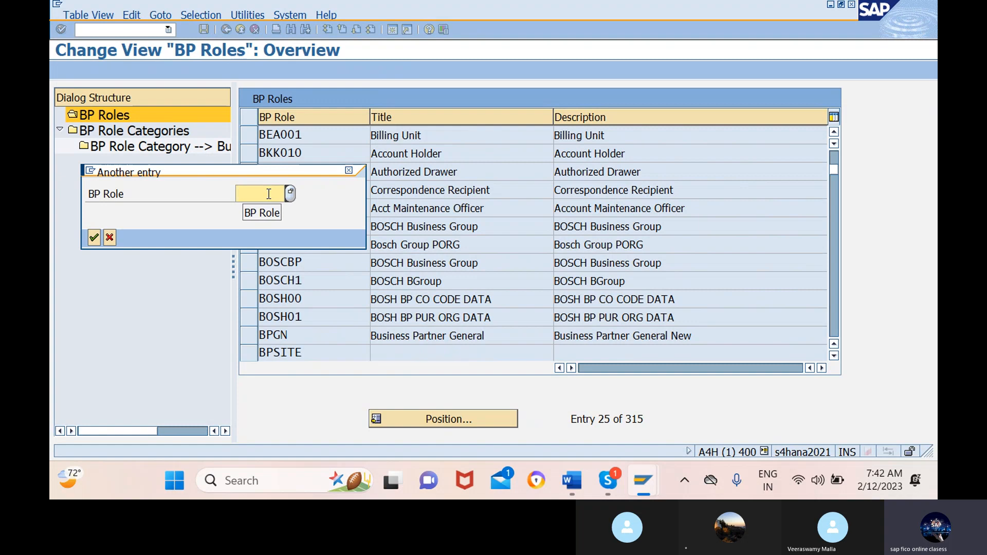
type("F")
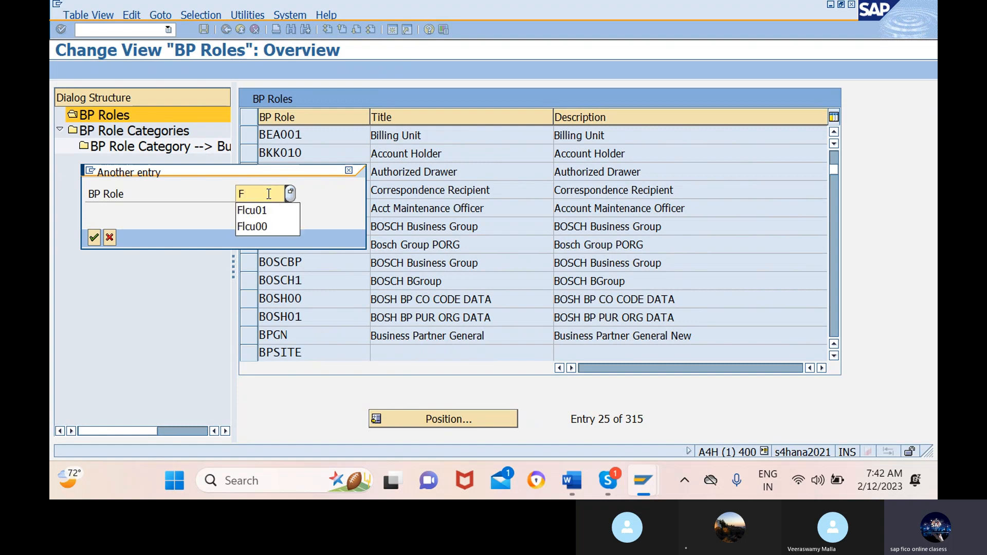
left_click(268, 213)
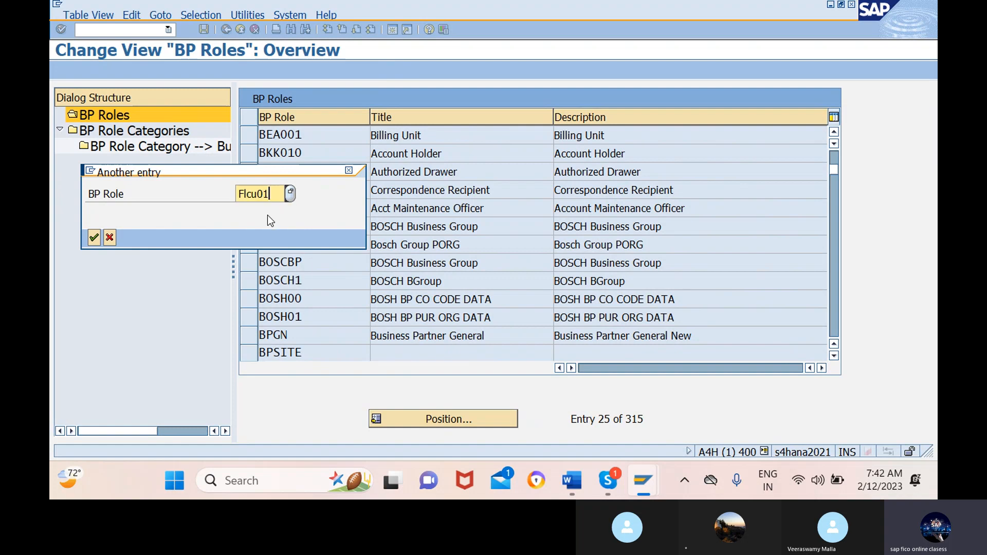
left_click(93, 237)
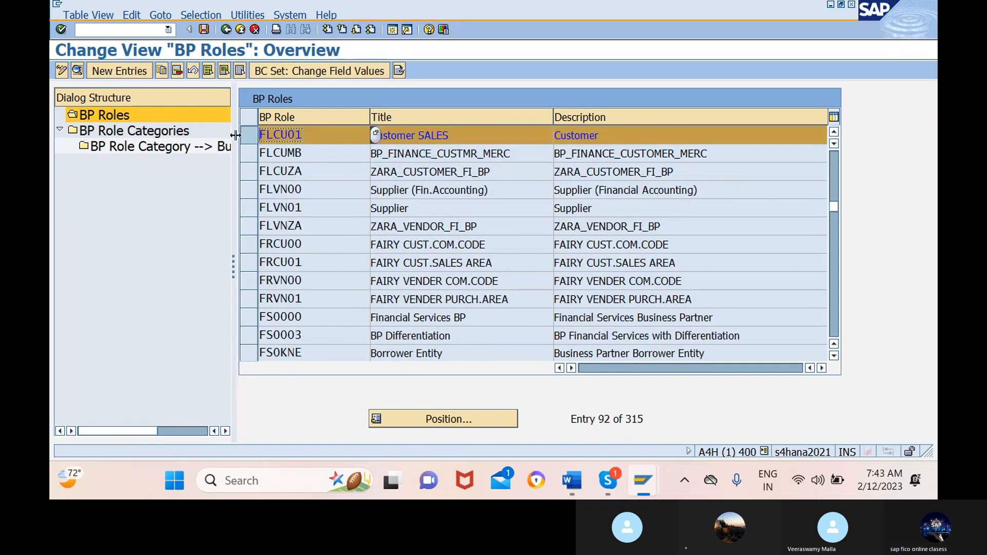
left_click(162, 70)
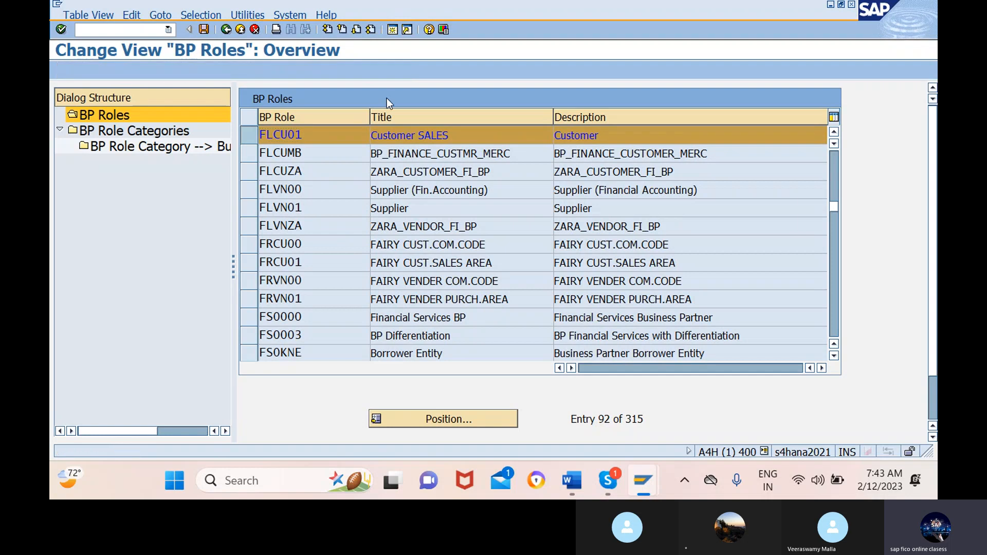
left_click(254, 30)
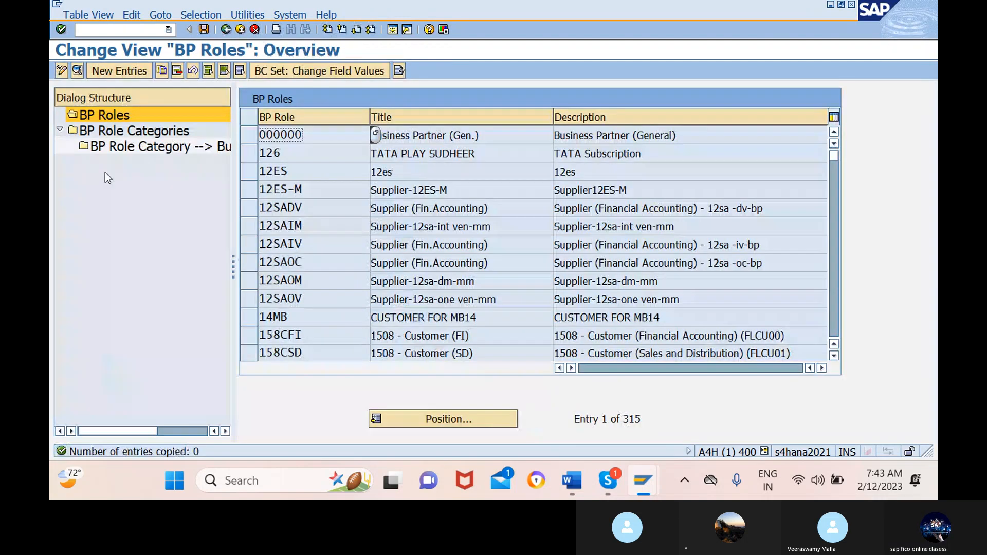
Step: Position the BP roles list at the customer sales role FLCU01
left_click(444, 418)
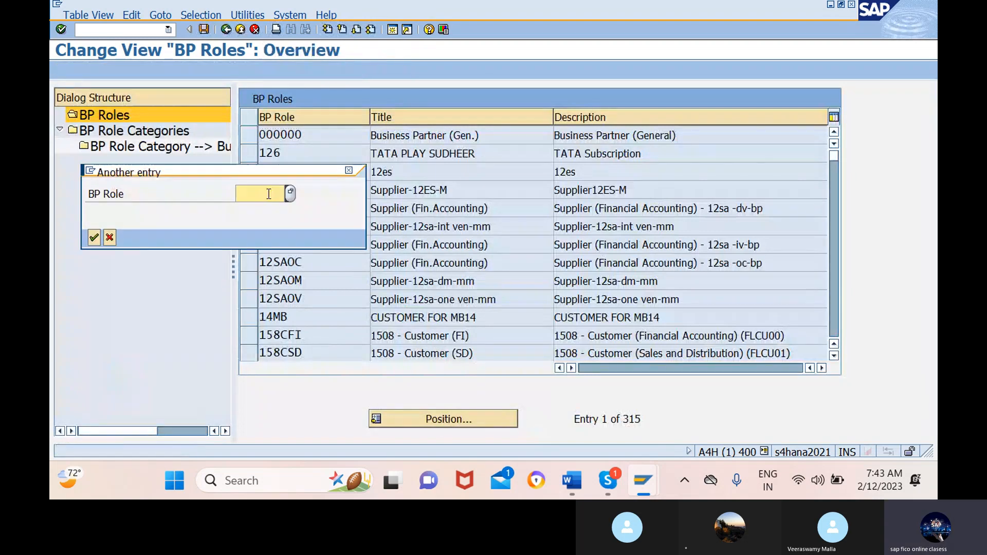
type("F")
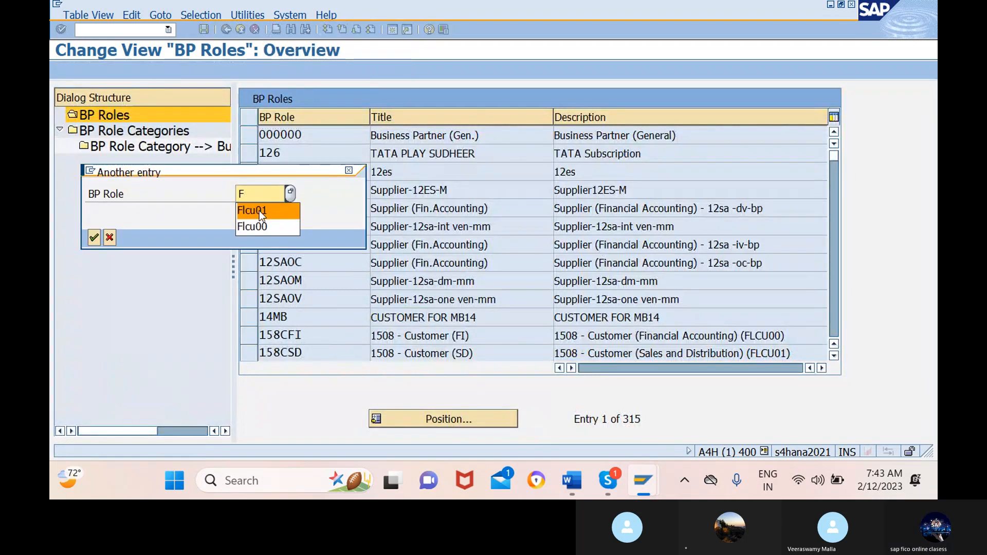
left_click(260, 211)
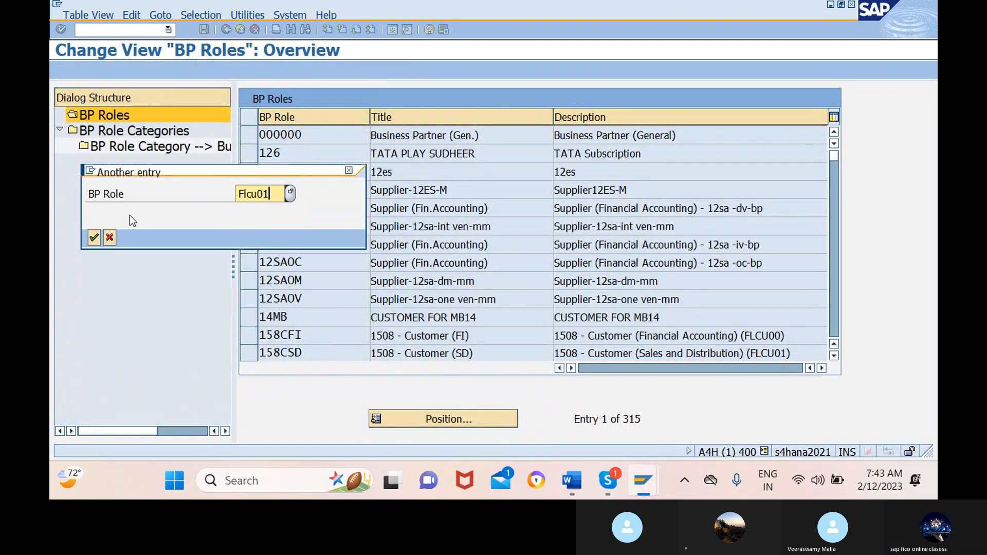
left_click(94, 238)
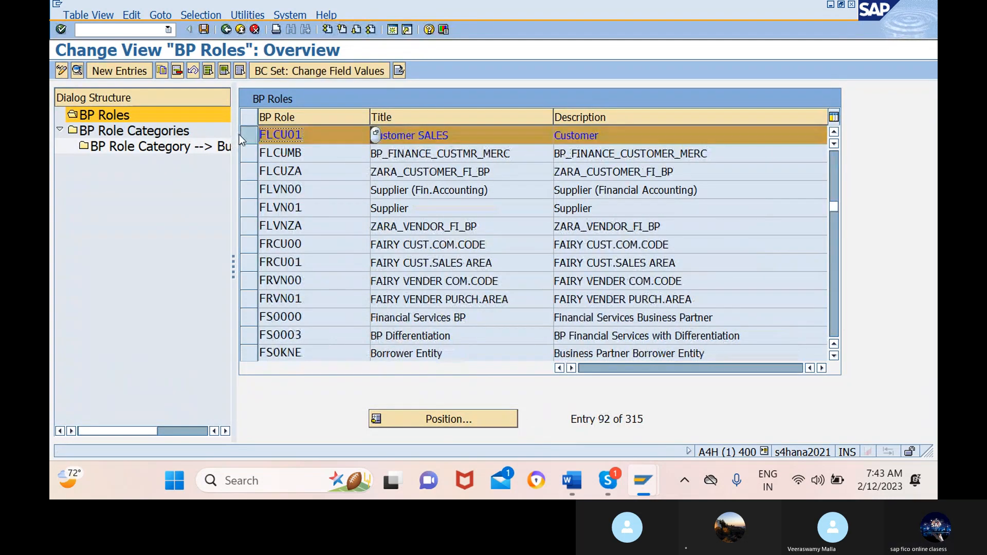
Step: Discard the copy started from FLCU00, reposition the list at FLCU01, and leave only that customer sales role selected
left_click(162, 72)
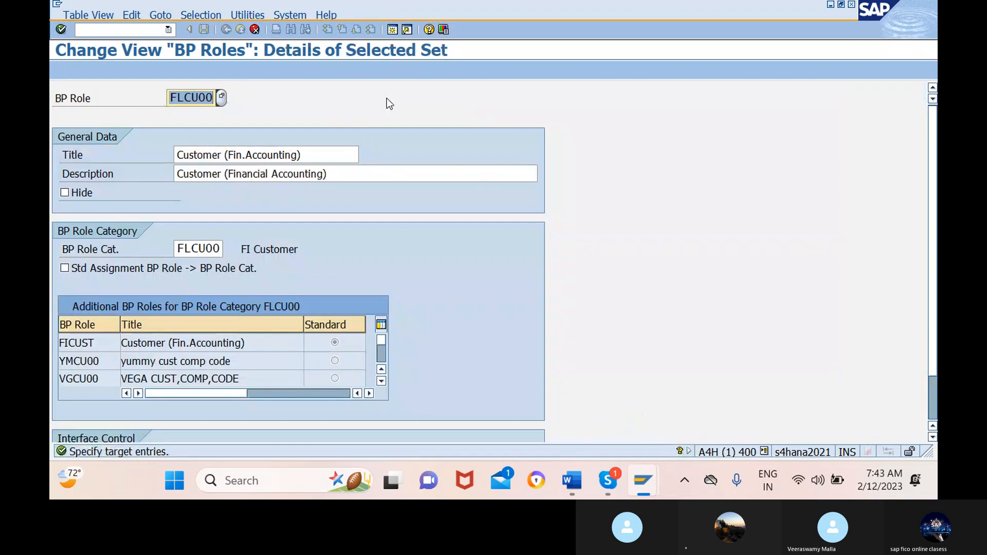
left_click(254, 30)
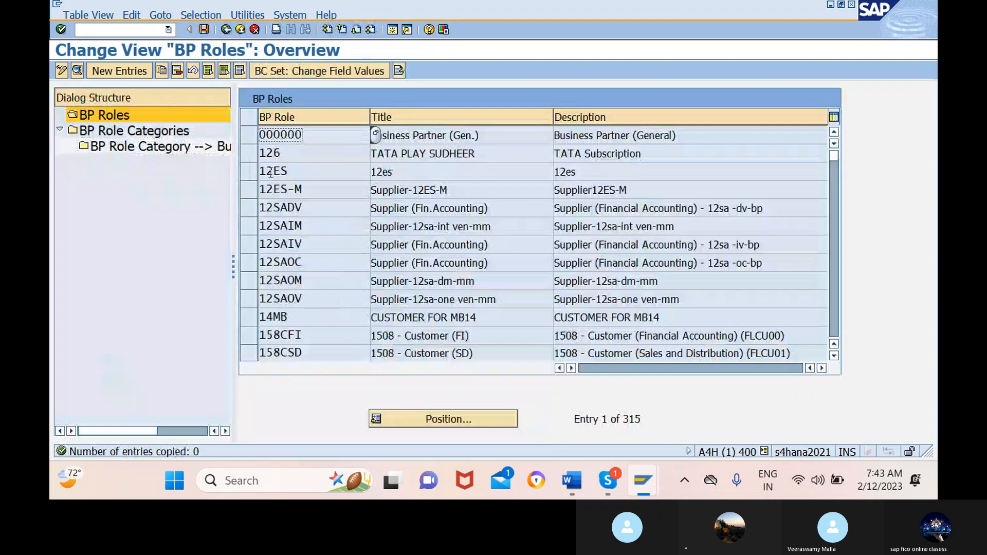
left_click(444, 418)
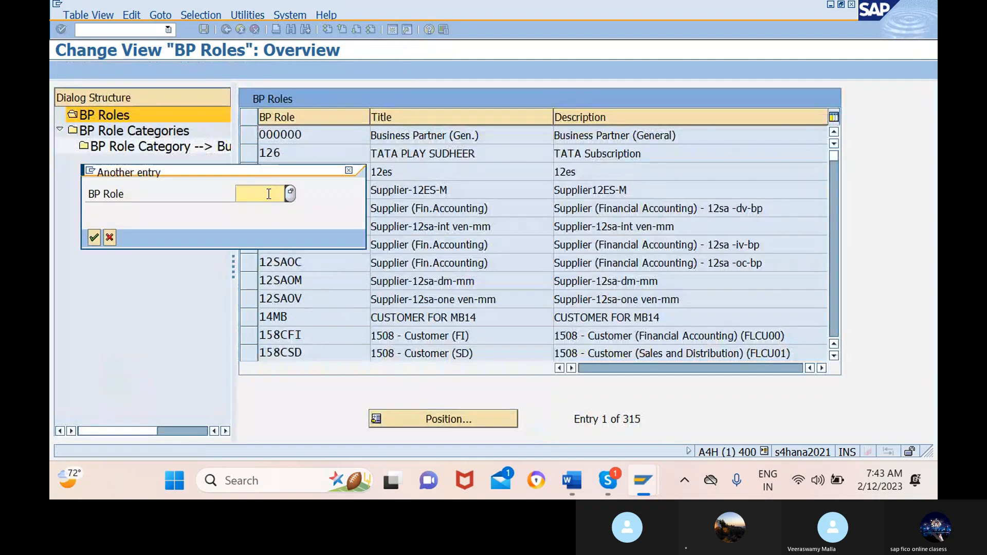
type("F")
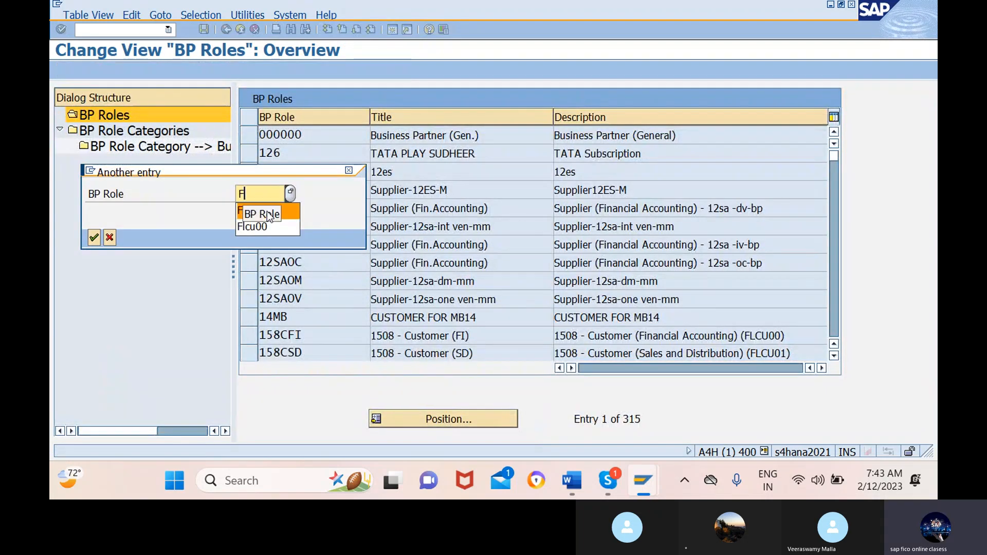
left_click(266, 212)
left_click(94, 237)
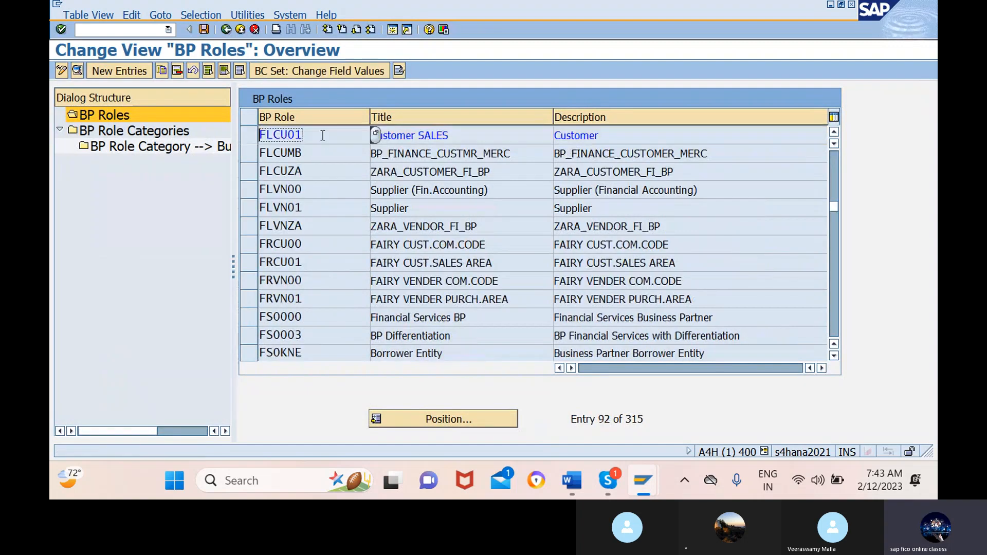
scroll(323, 189, "up", 4)
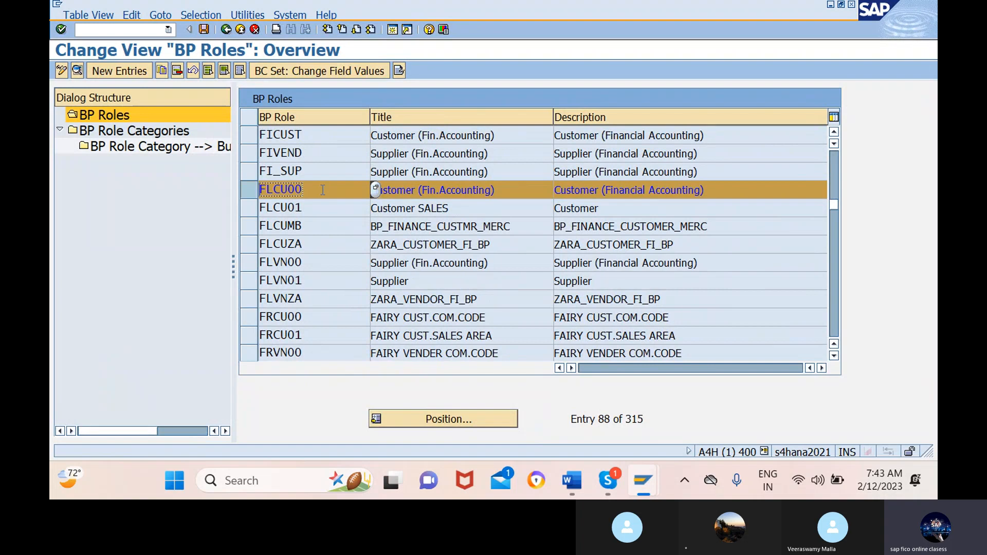
left_click(249, 190)
left_click(249, 208)
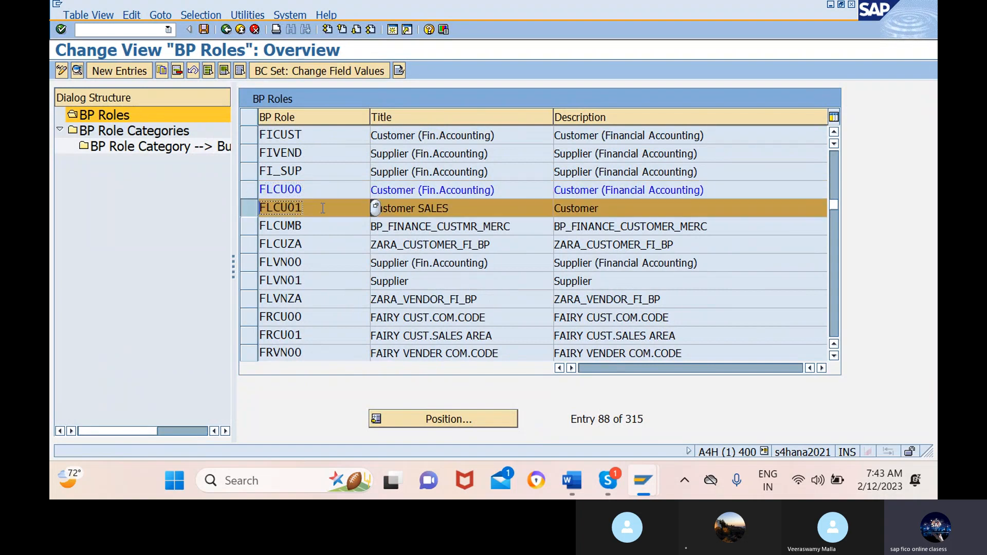
Step: Copy the customer sales role FLCU01 as BP role 1sac-s with interface position 05
left_click(162, 70)
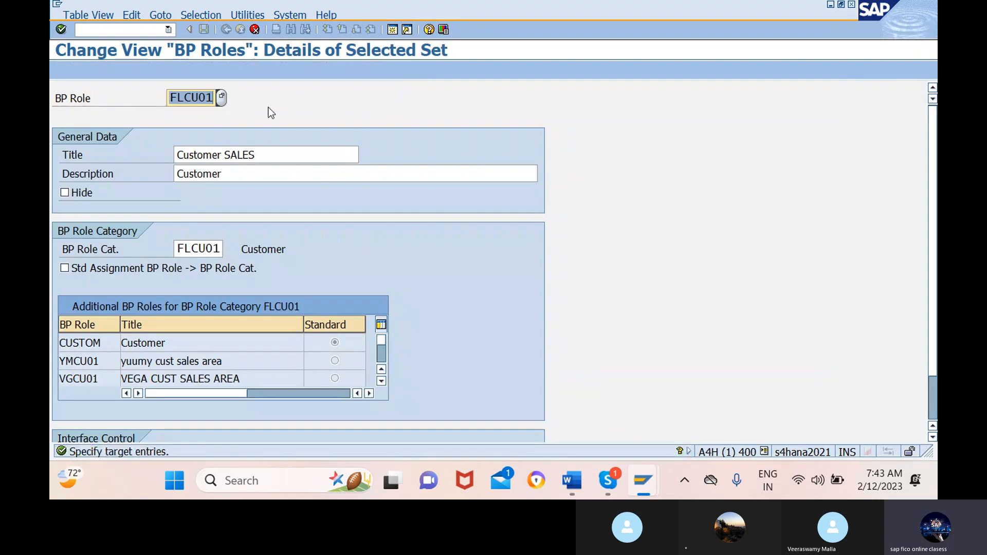
key("BackSpace")
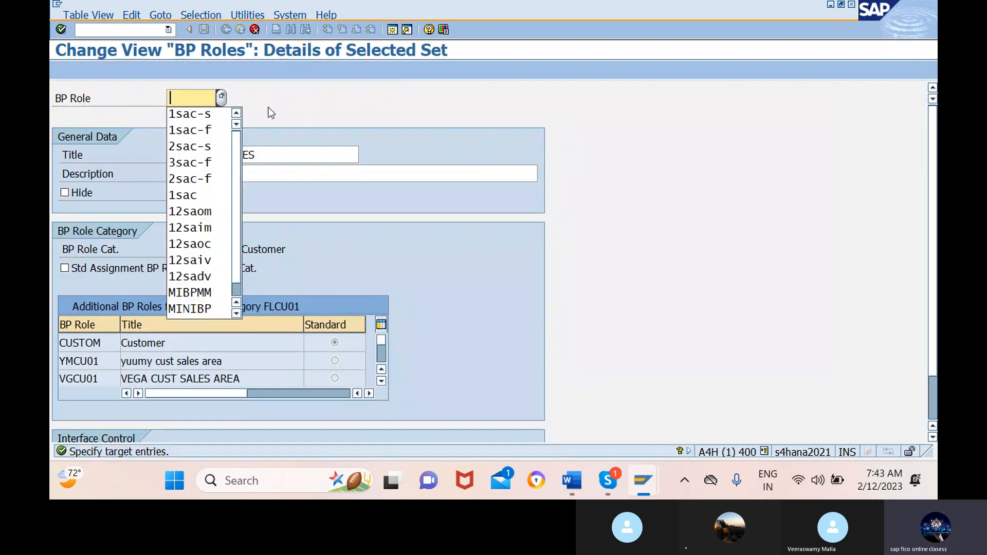
left_click(211, 114)
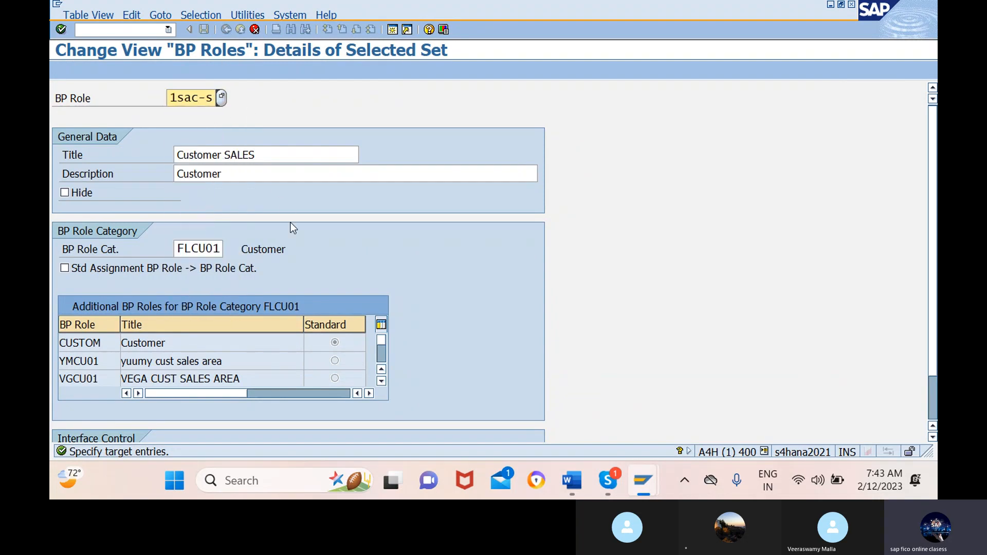
scroll(293, 227, "down", 1)
left_click(189, 421)
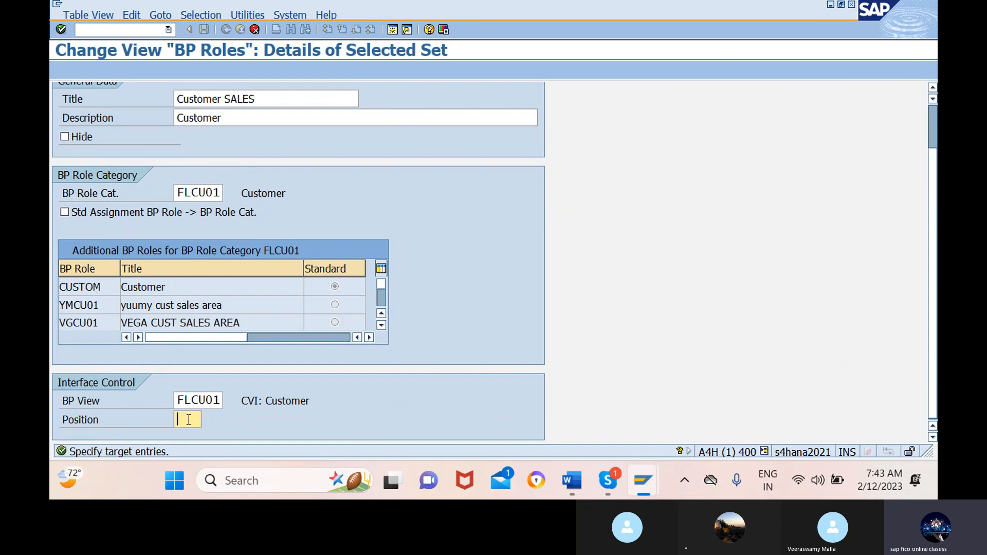
type("0")
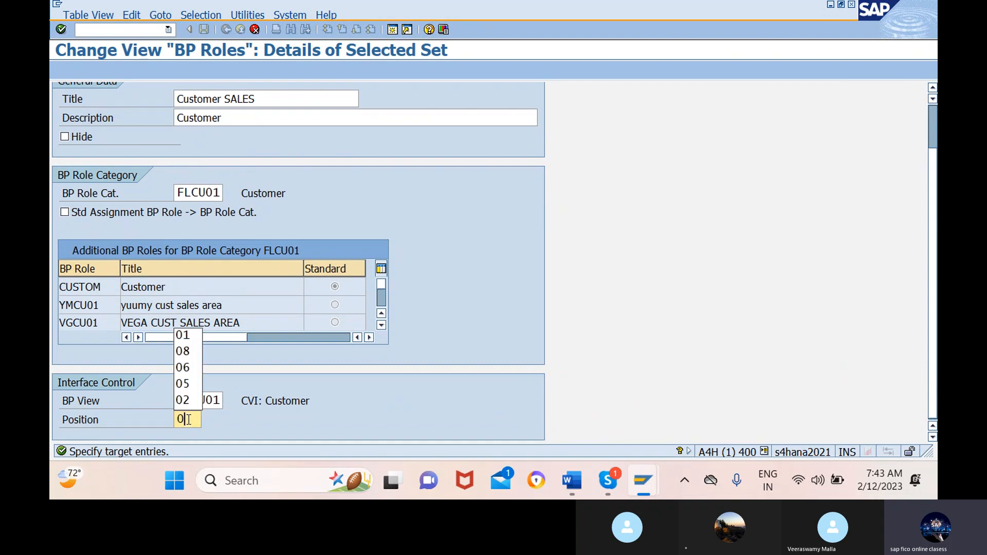
type("4")
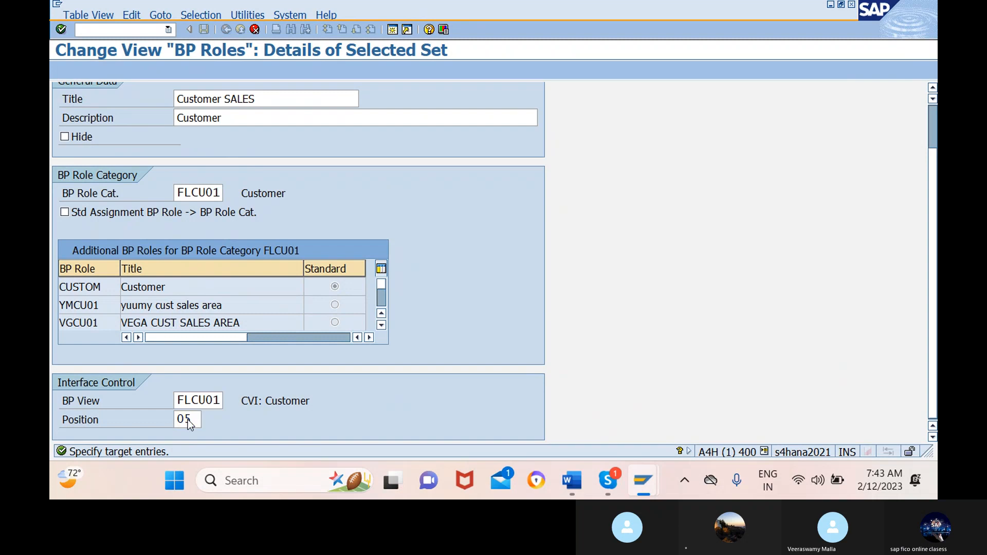
key("Return")
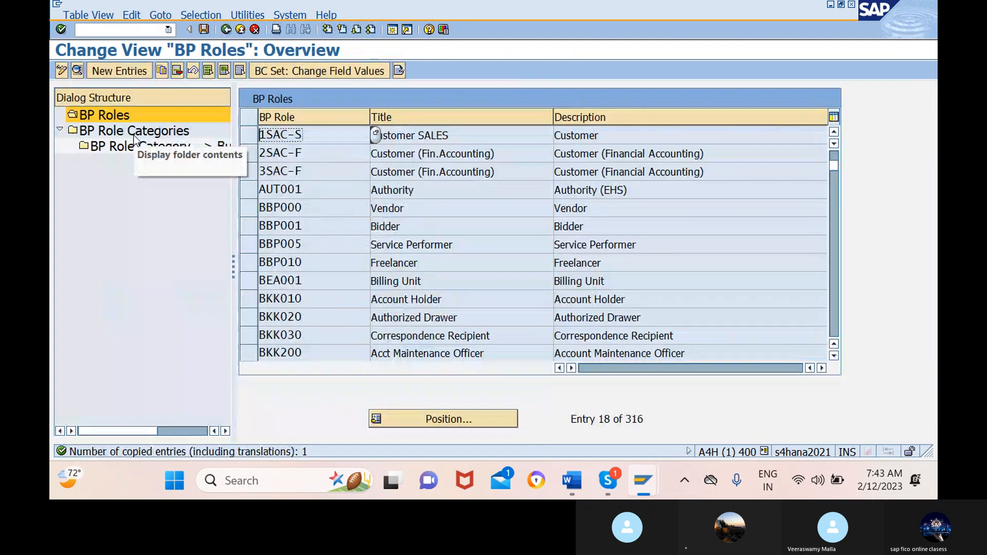
Step: Copy BP role 1SAC-S as a second sales role 2sac-s with interface position 6
left_click(248, 135)
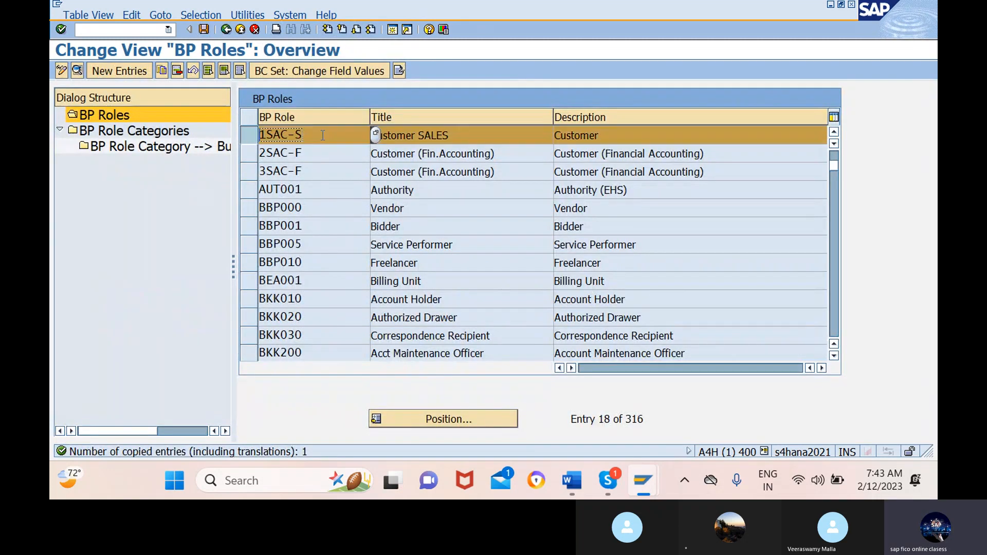
left_click(162, 70)
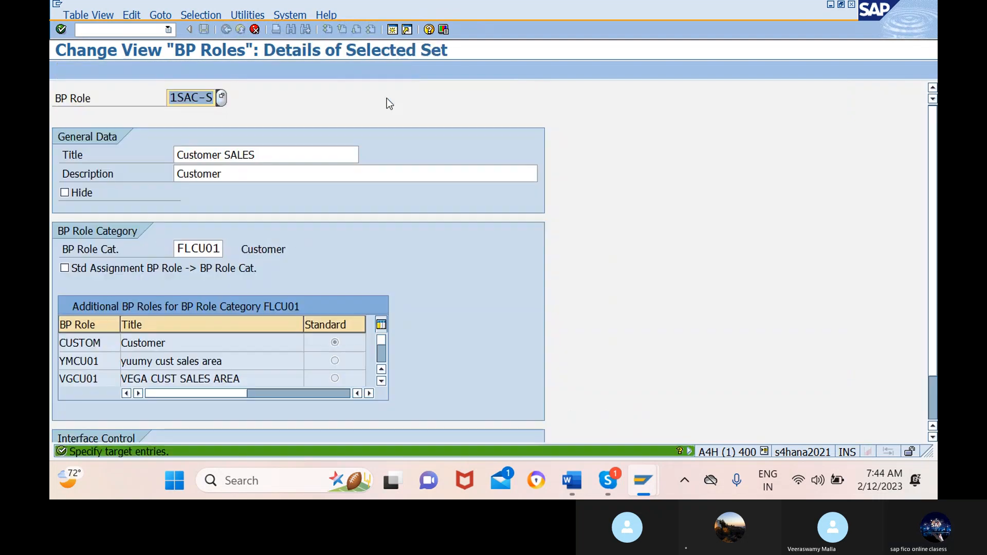
key("Delete")
type("2")
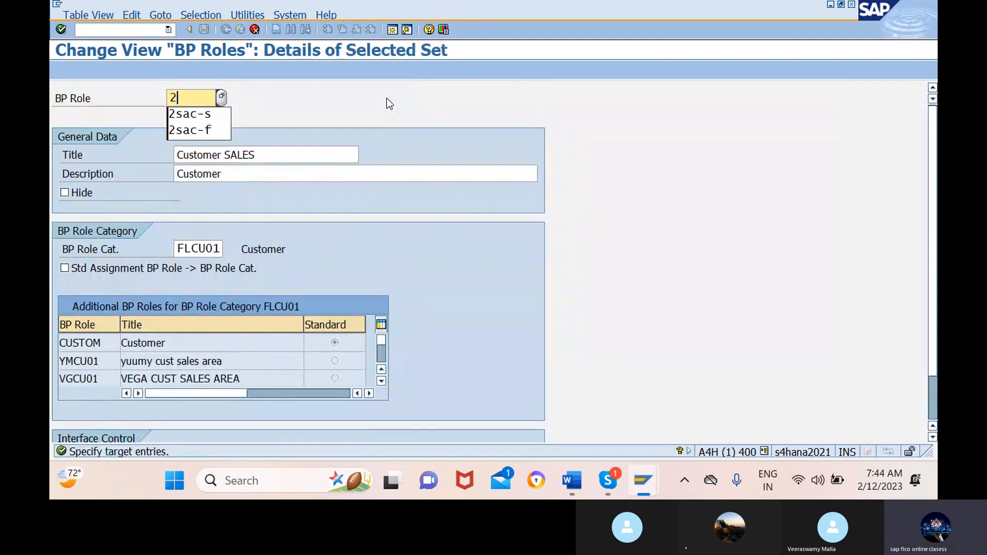
left_click(212, 115)
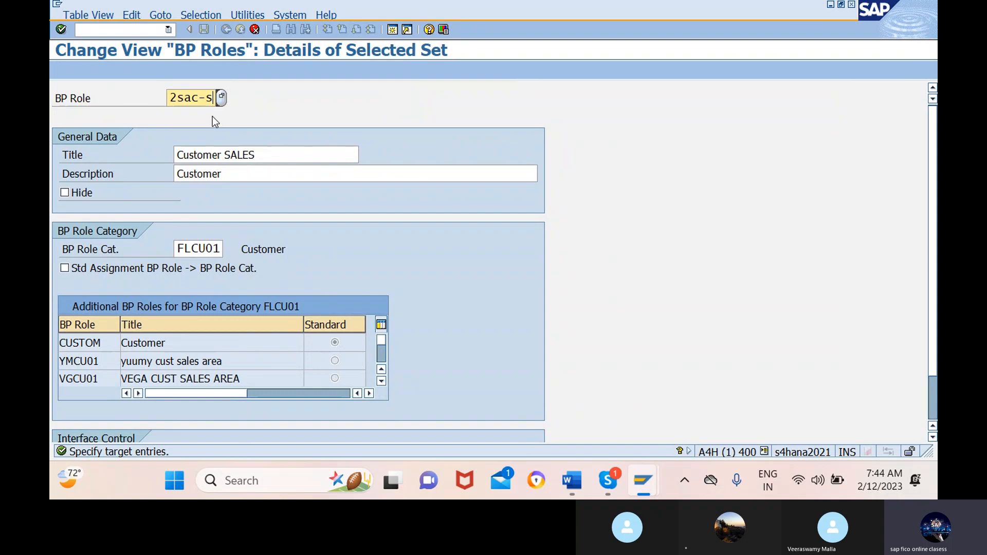
scroll(228, 415, "down", 1)
left_click(189, 420)
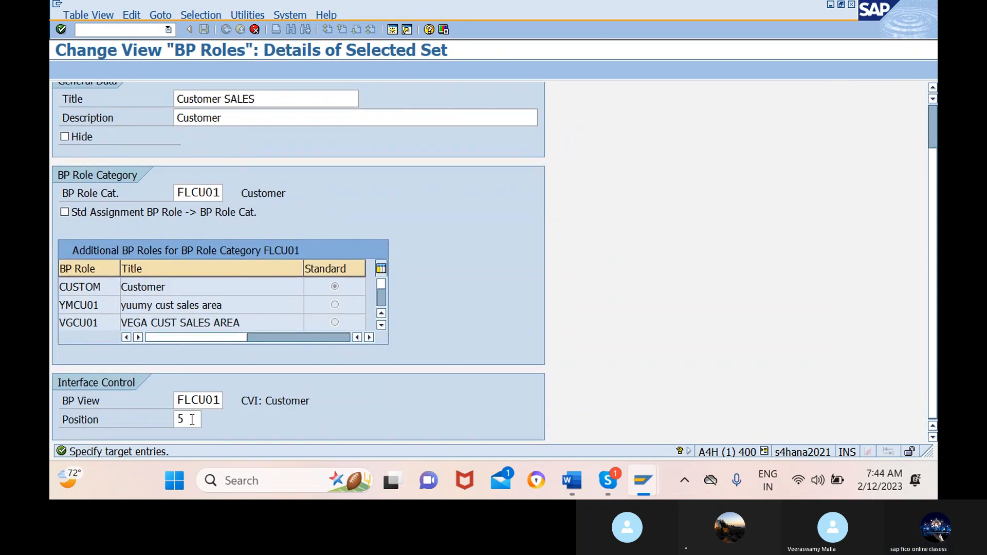
key("BackSpace")
type("6")
key("Return")
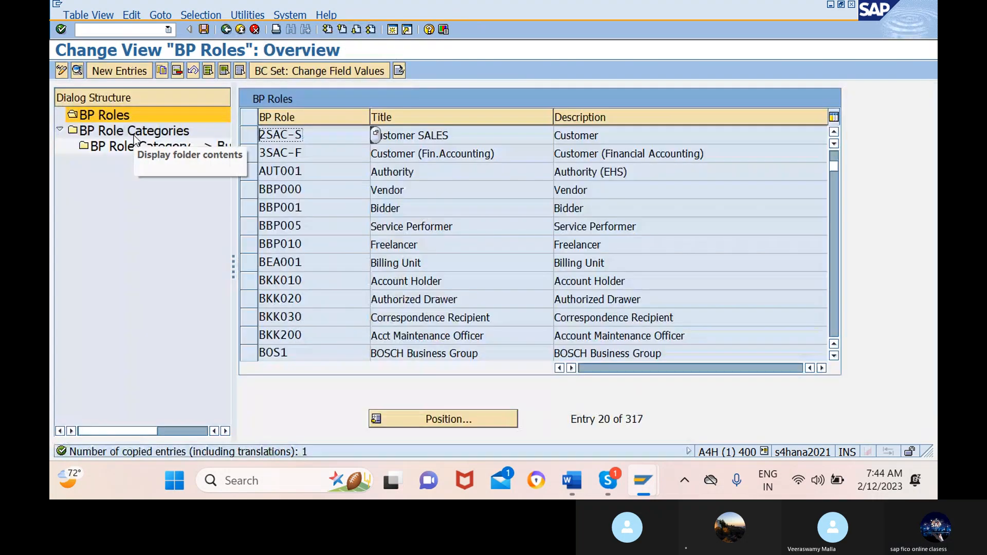
Step: Copy BP role 2SAC-S as 3SAC-S with interface position 7 and save the roles to the proposed customizing request
left_click(252, 134)
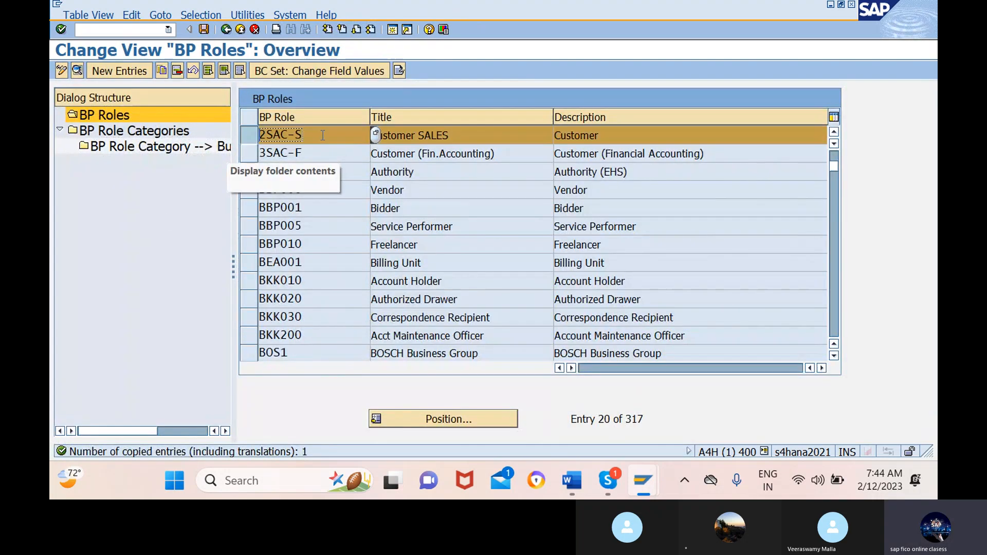
left_click(162, 70)
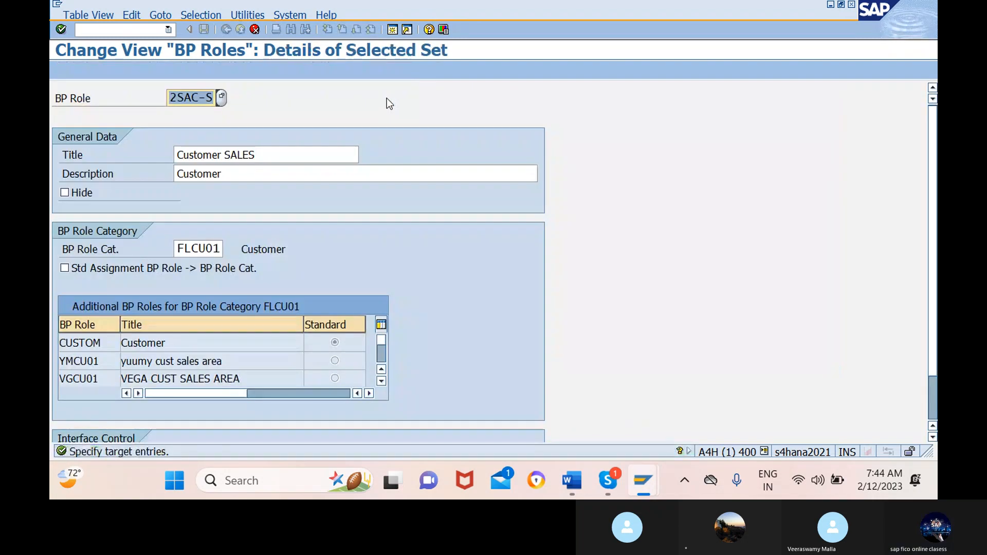
key("BackSpace")
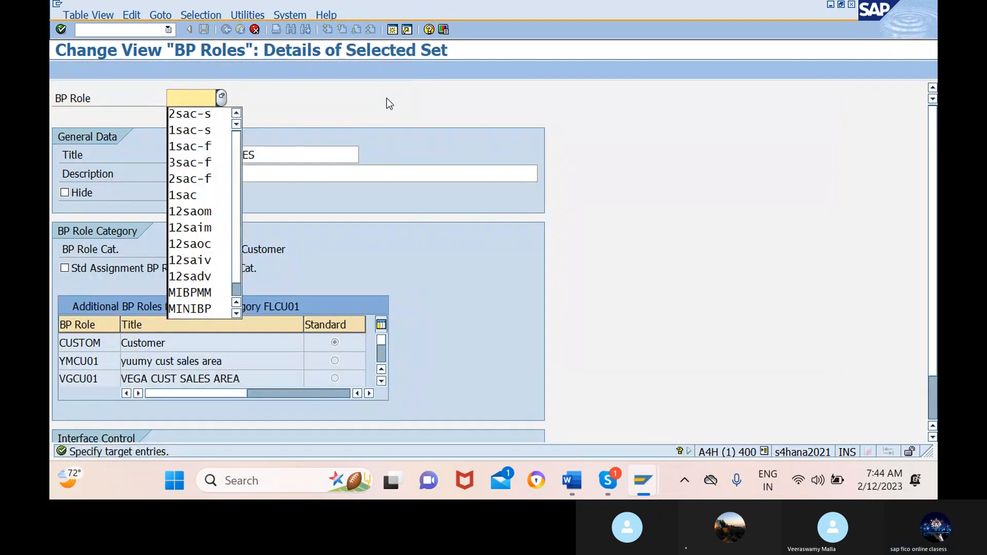
type("3")
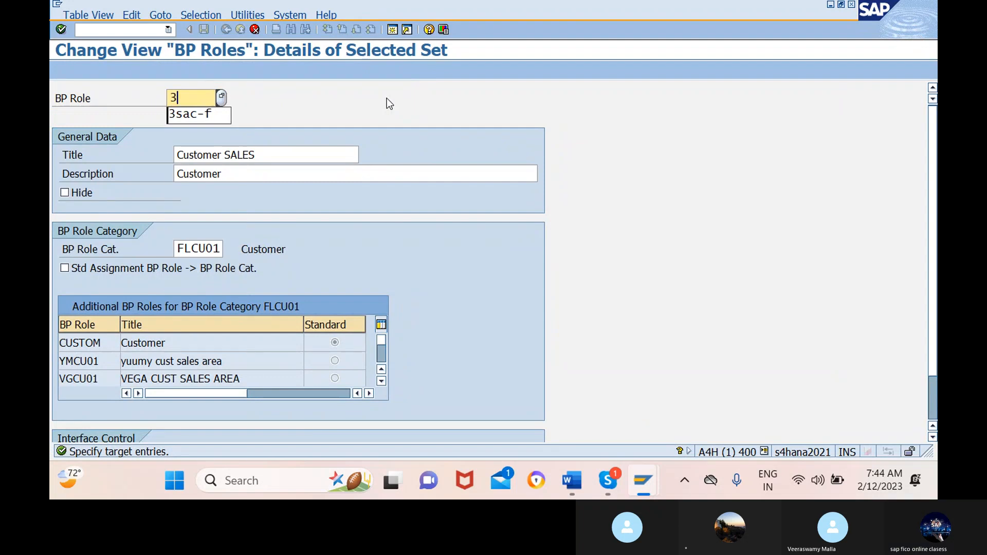
type("SAC-S")
key("Tab")
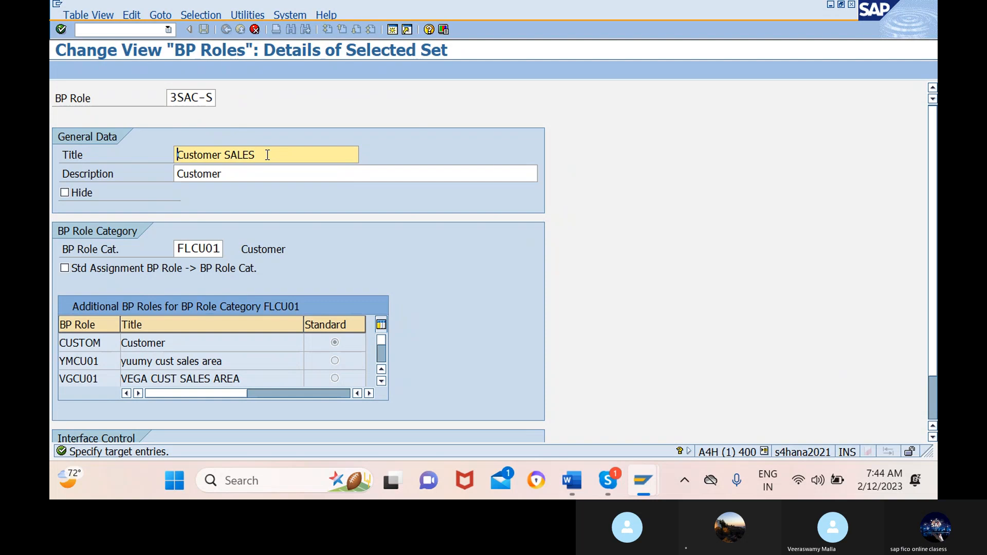
scroll(289, 283, "down", 3)
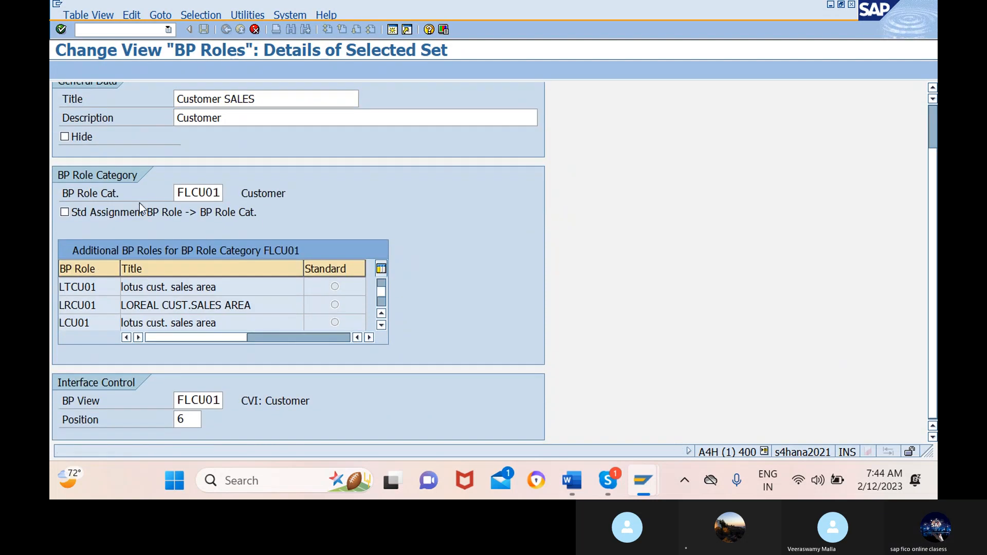
left_click(188, 420)
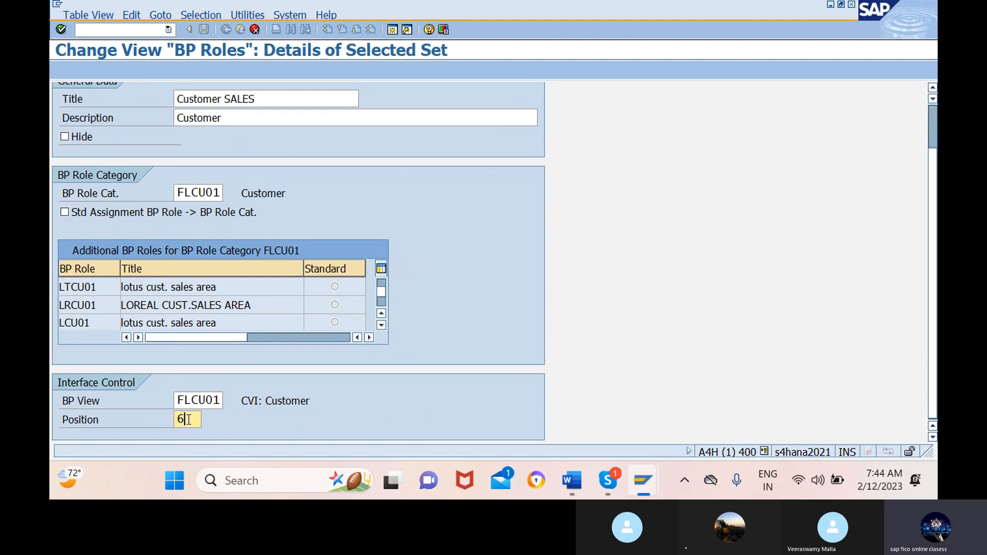
key("BackSpace")
type("7")
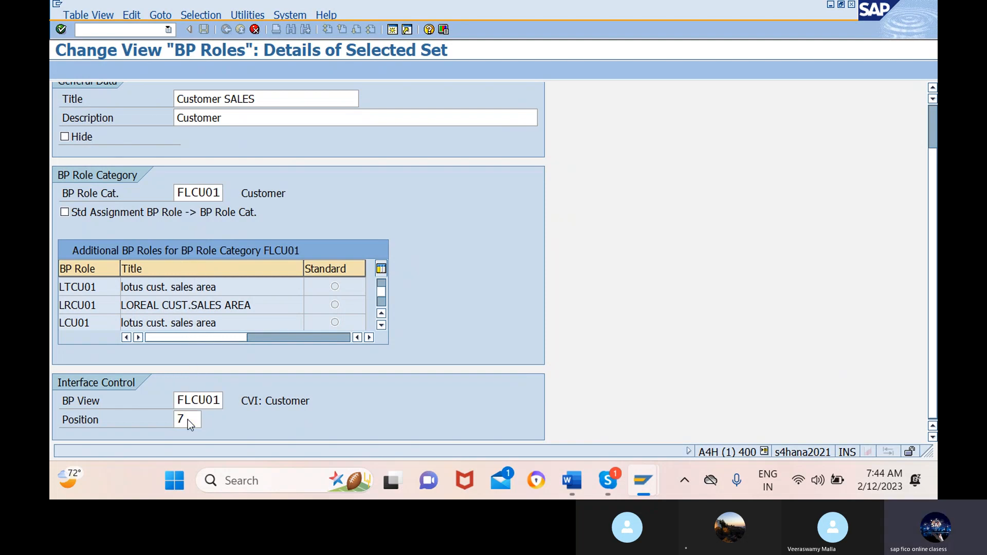
key("Return")
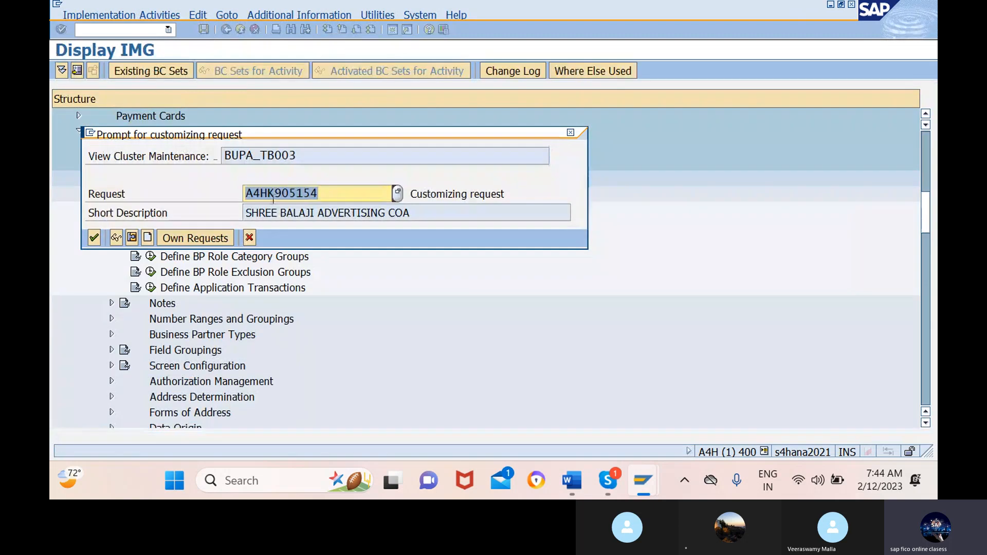
left_click(95, 236)
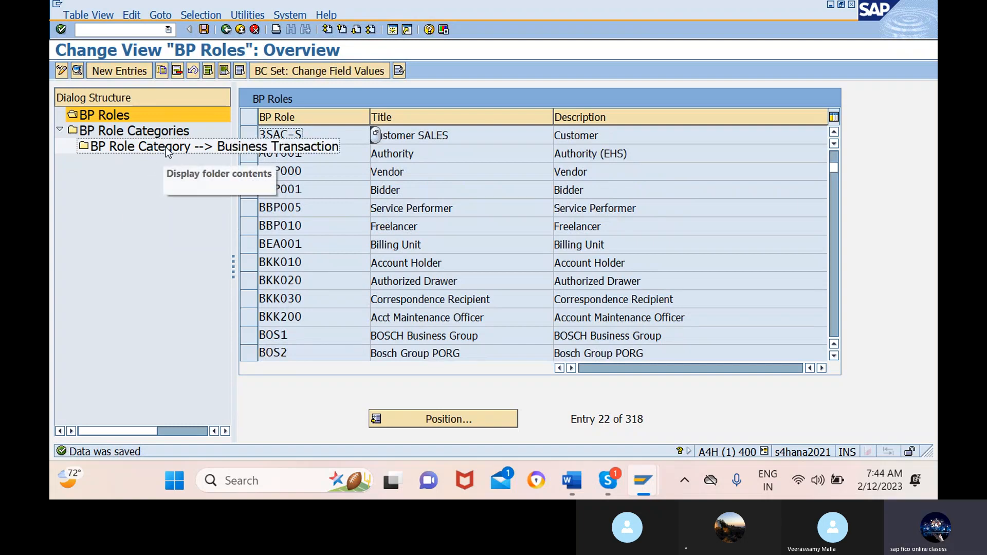
Step: Try to open the business transactions assigned to BP role category 1sac-s
double_click(167, 147)
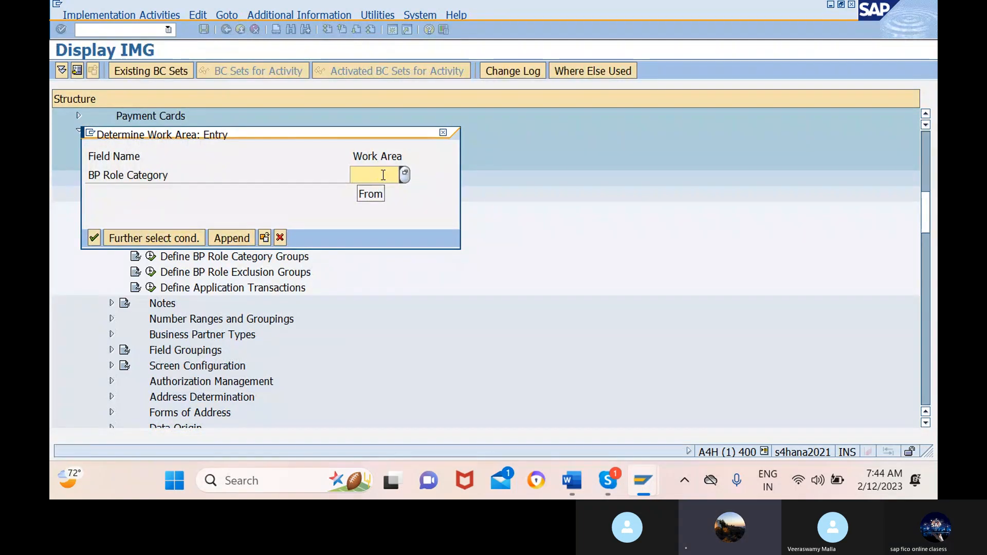
type("1")
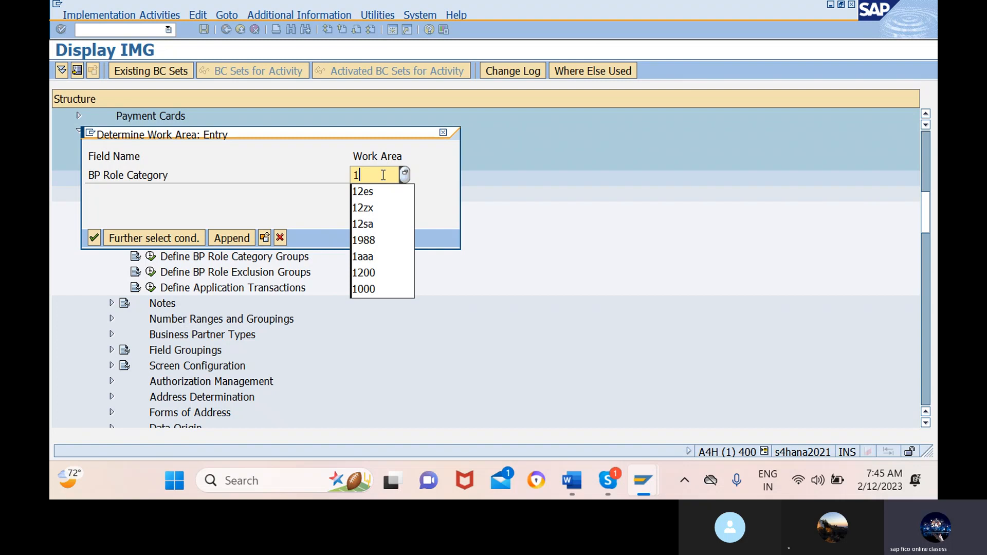
key("BackSpace")
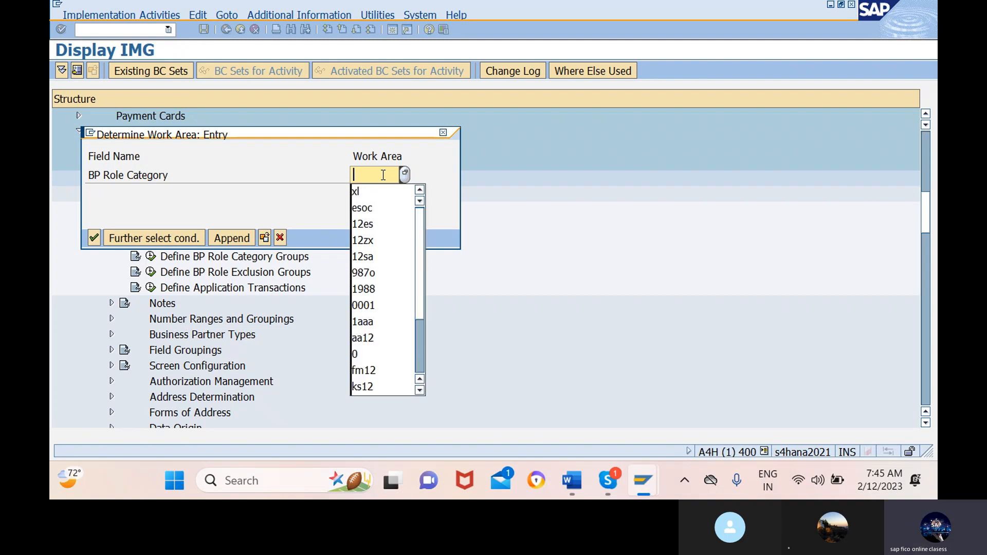
type("1sac-s")
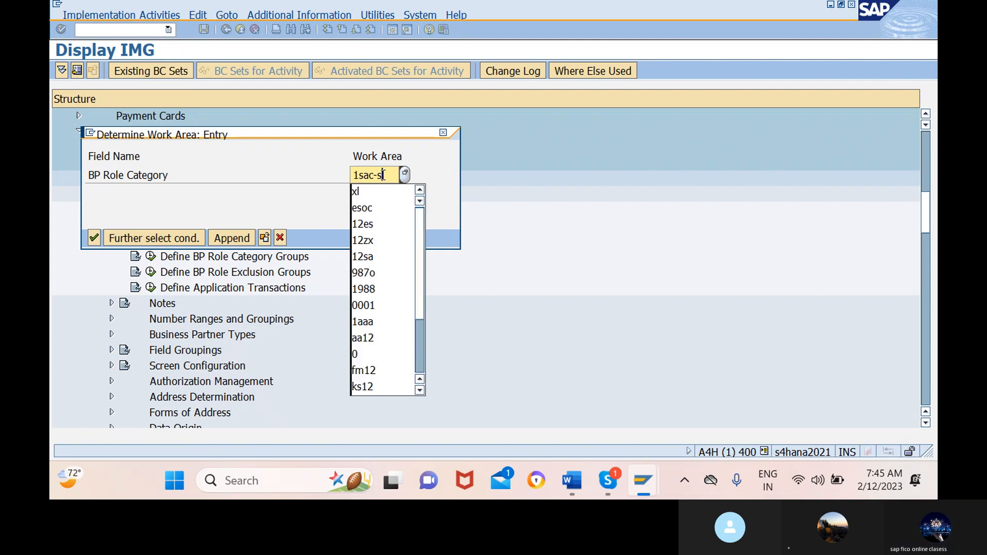
key("Return")
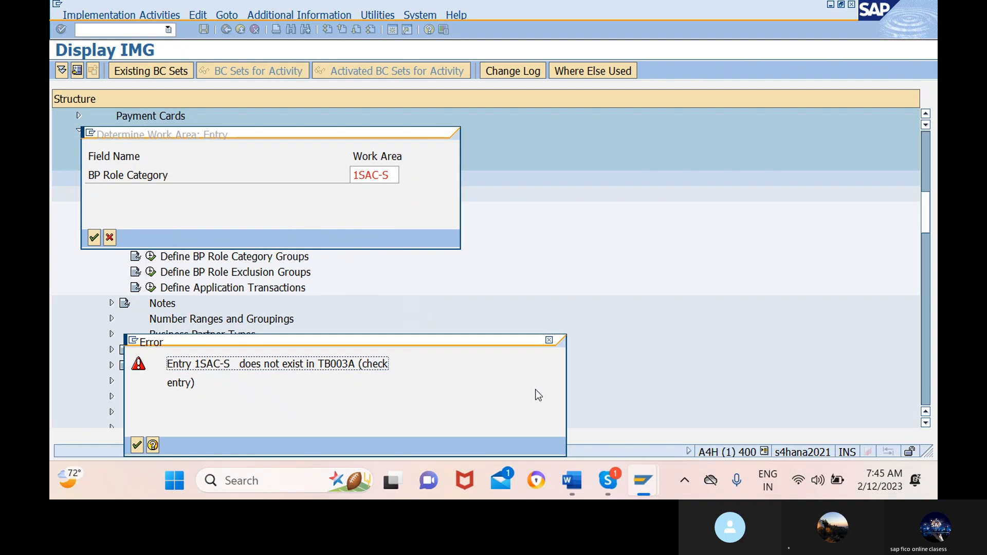
Step: Retry opening the business transactions of BP role category 1SAC-S and exit that maintenance without an entry
left_click(549, 340)
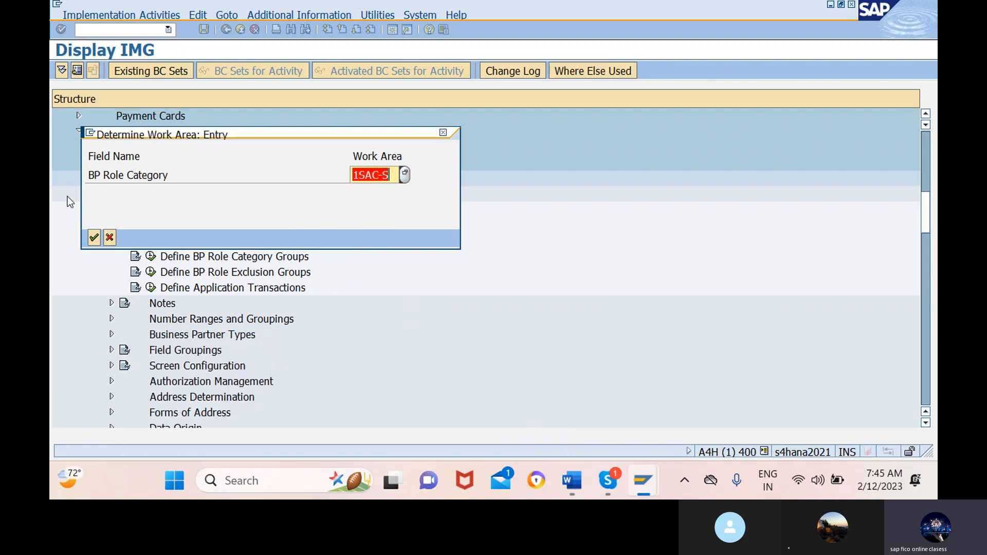
left_click(94, 237)
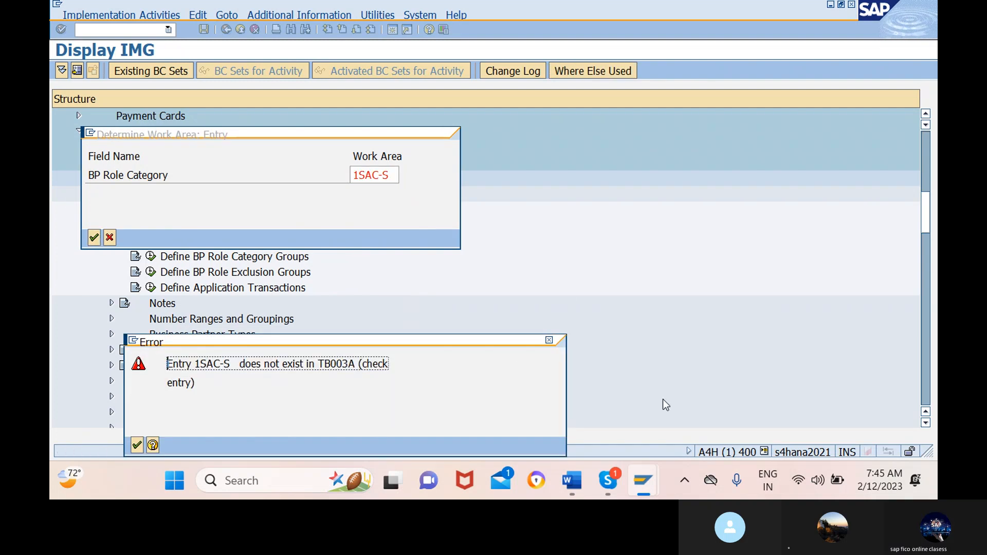
left_click(549, 340)
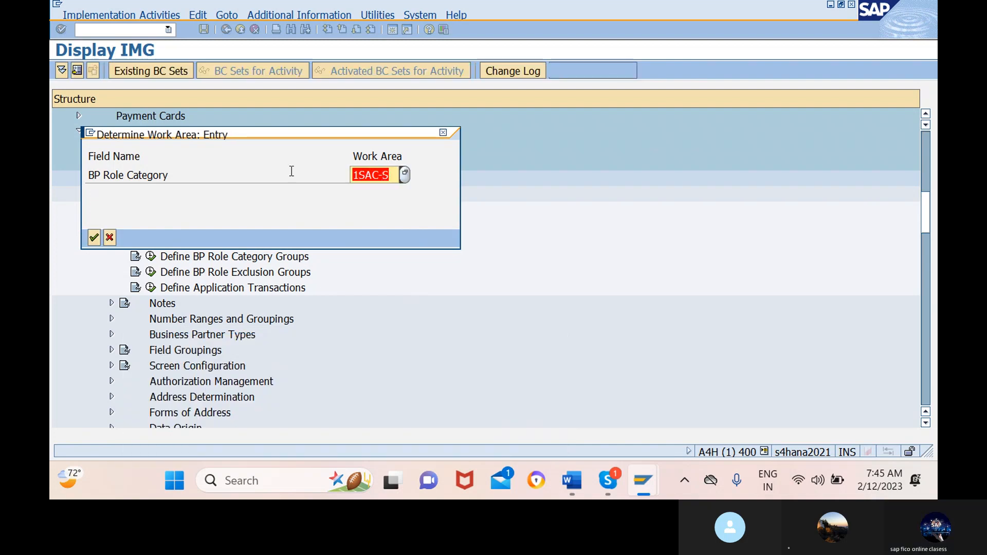
left_click(110, 237)
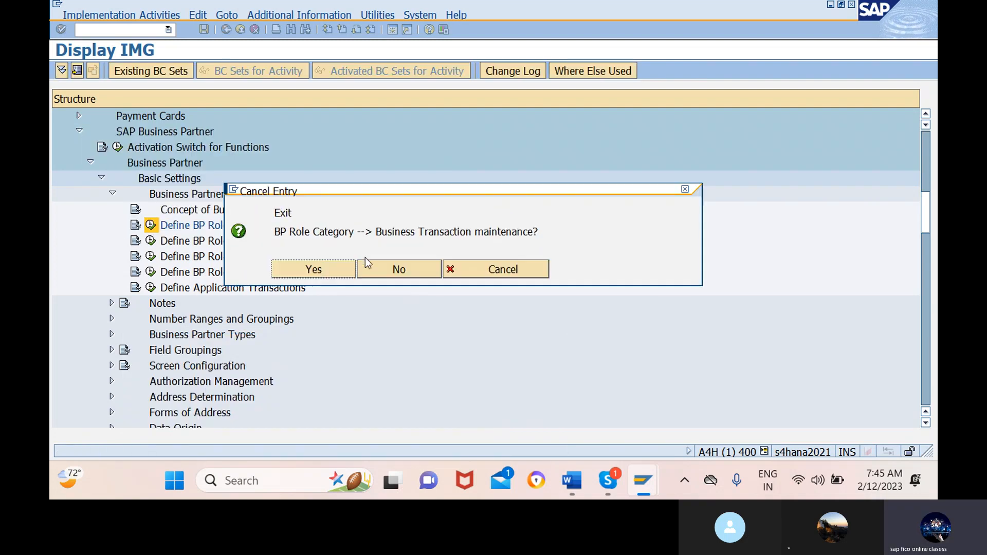
left_click(328, 275)
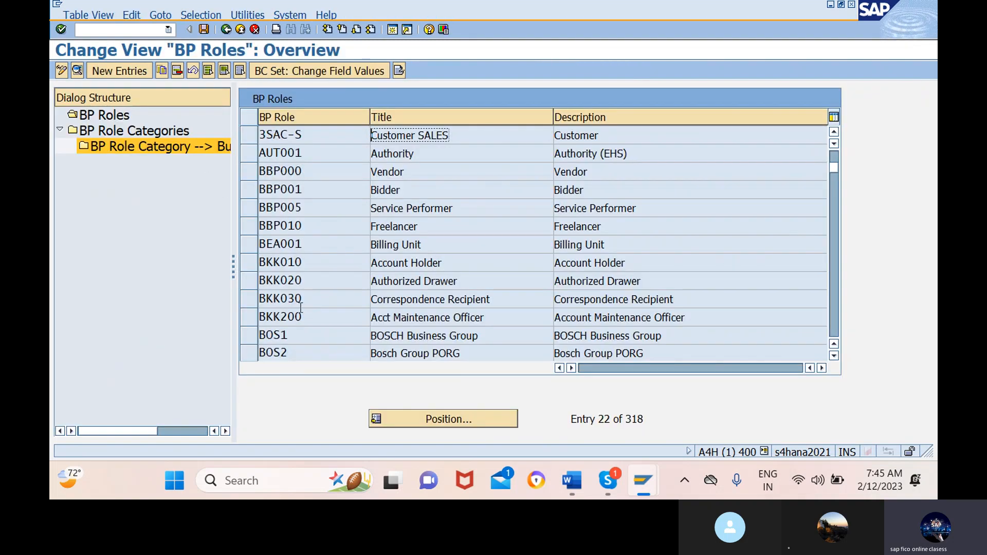
Step: Open business partner maintenance with transaction /NBP and start creating an organization
left_click(126, 26)
type("/NBP")
key("Return")
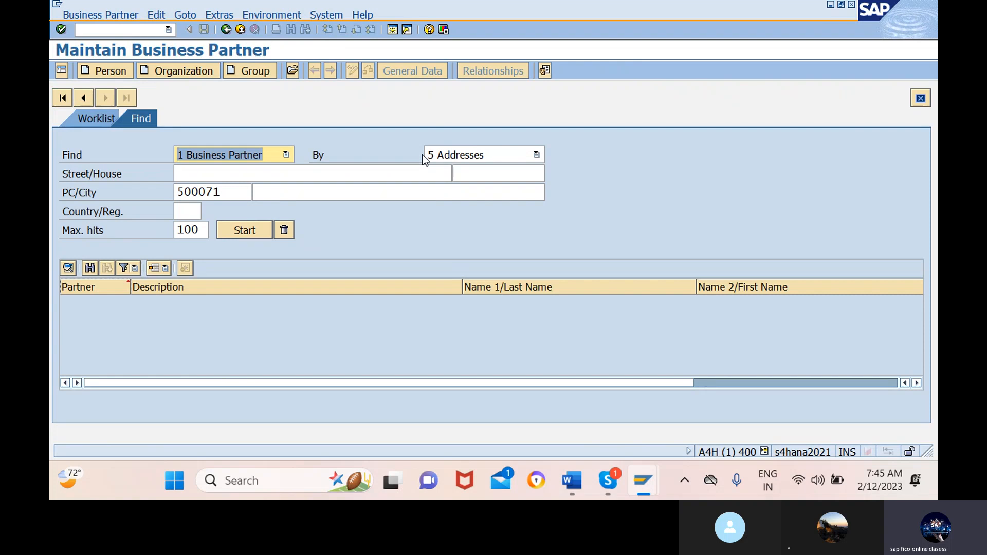
left_click(200, 73)
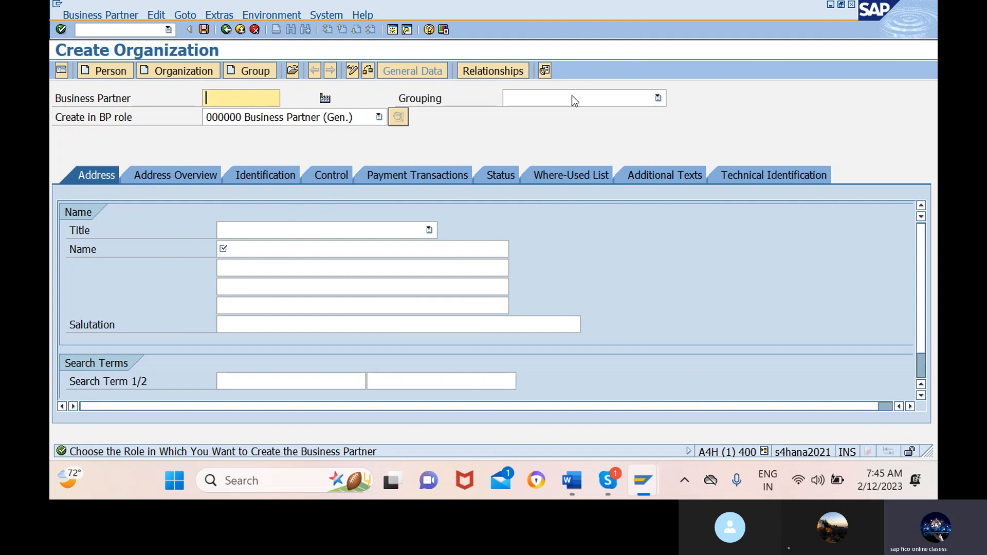
Step: Assign the grouping 1SAC 12sa-dc-bp to the new organization
left_click(586, 98)
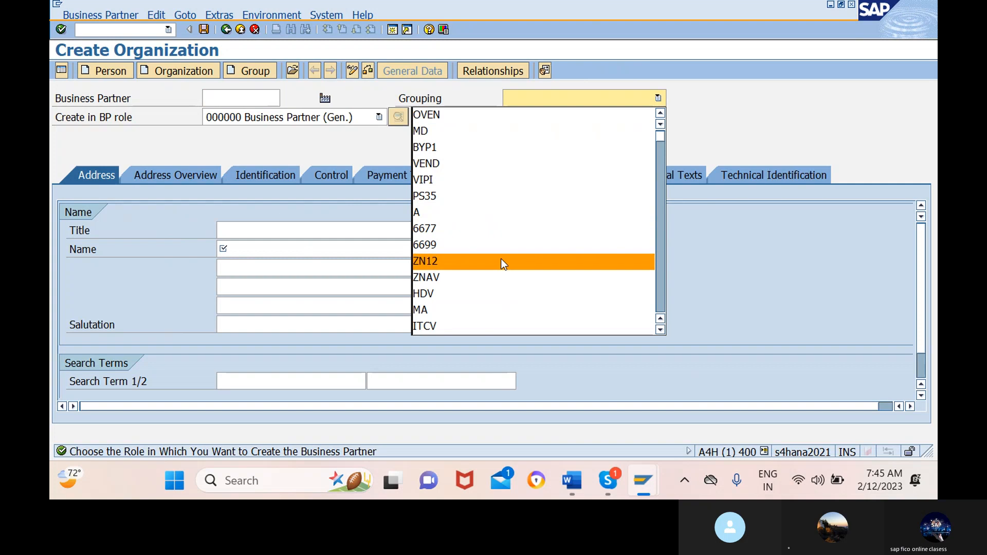
scroll(501, 260, "down", 2)
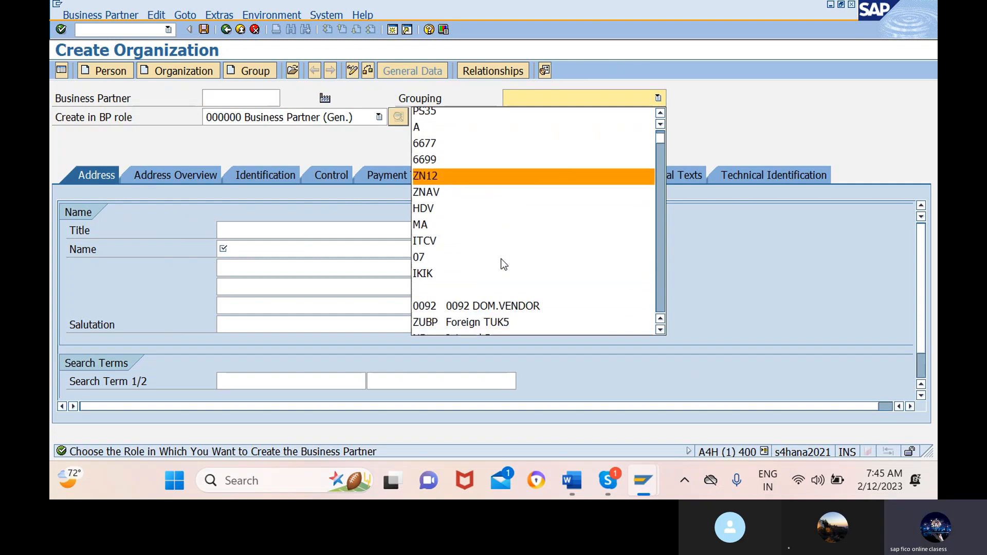
scroll(502, 260, "down", 3)
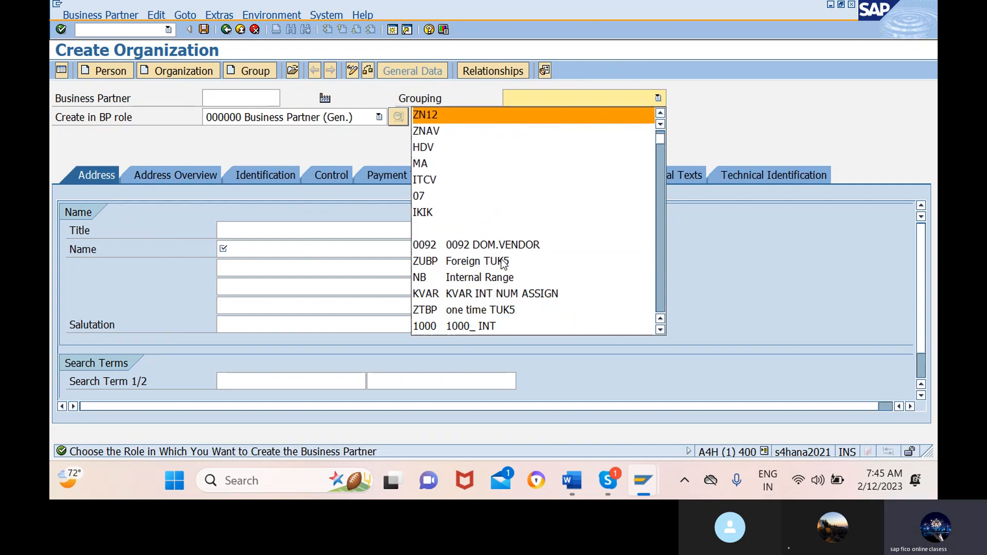
scroll(503, 263, "down", 6)
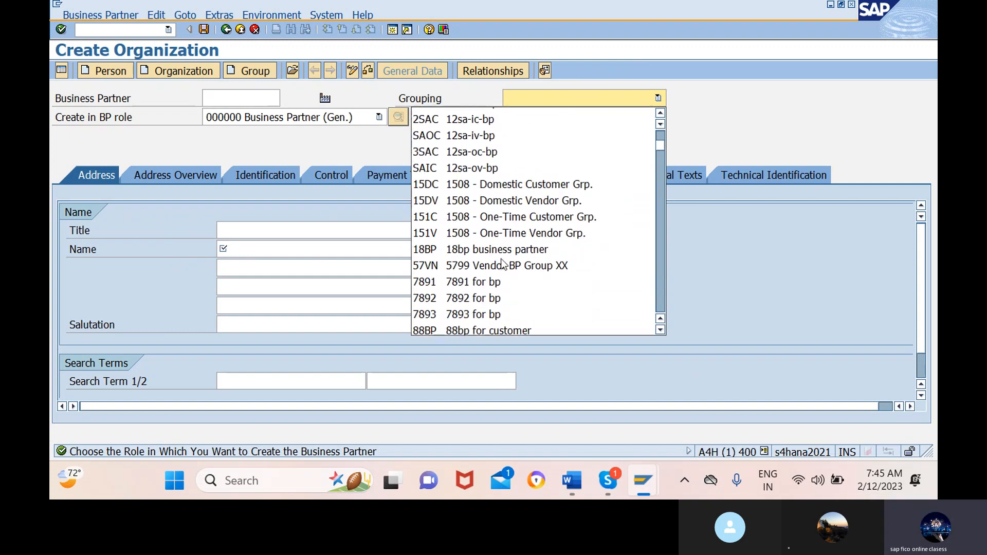
scroll(503, 263, "up", 2)
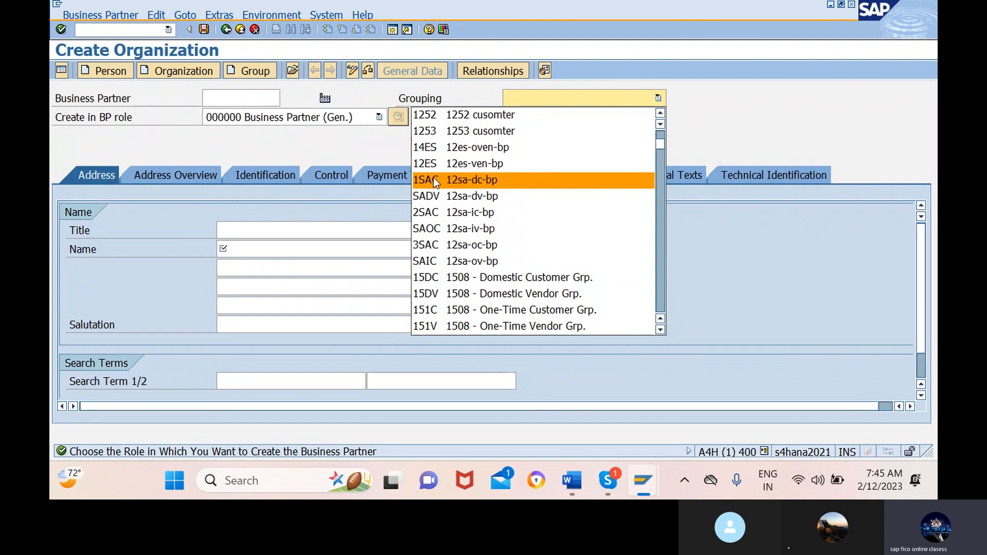
left_click(488, 179)
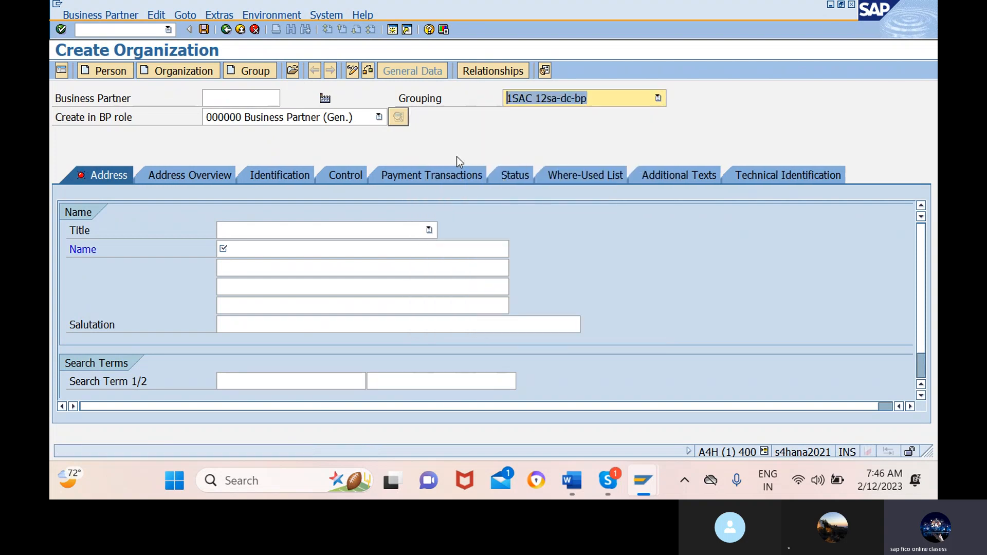
Step: Set the organization's title to 0003 Company and its name to tru jets
left_click(328, 232)
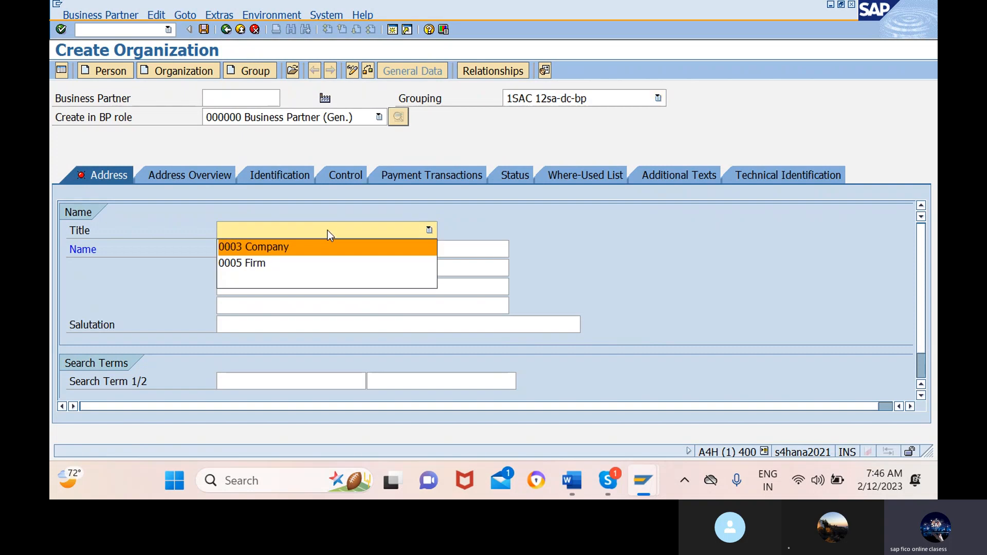
left_click(310, 247)
left_click(364, 250)
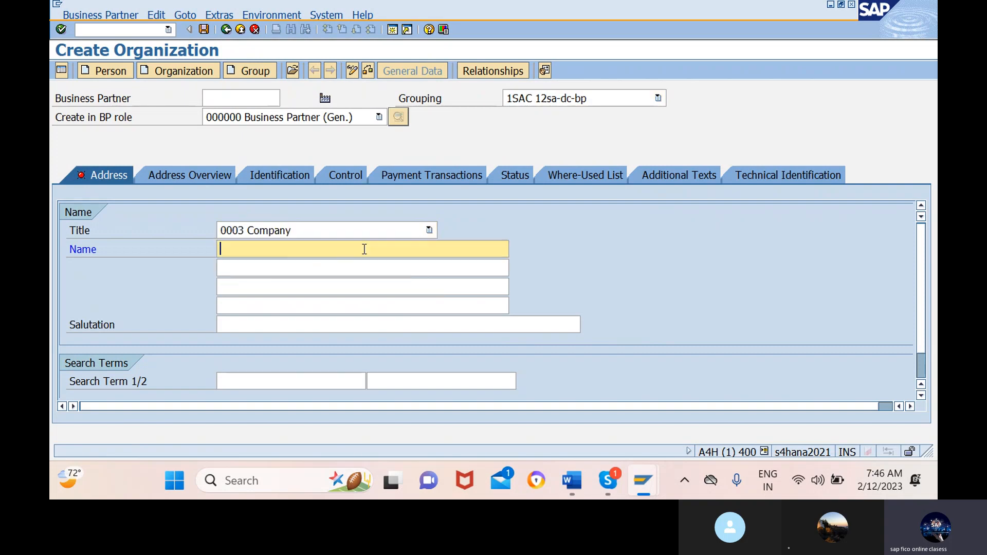
type("REX")
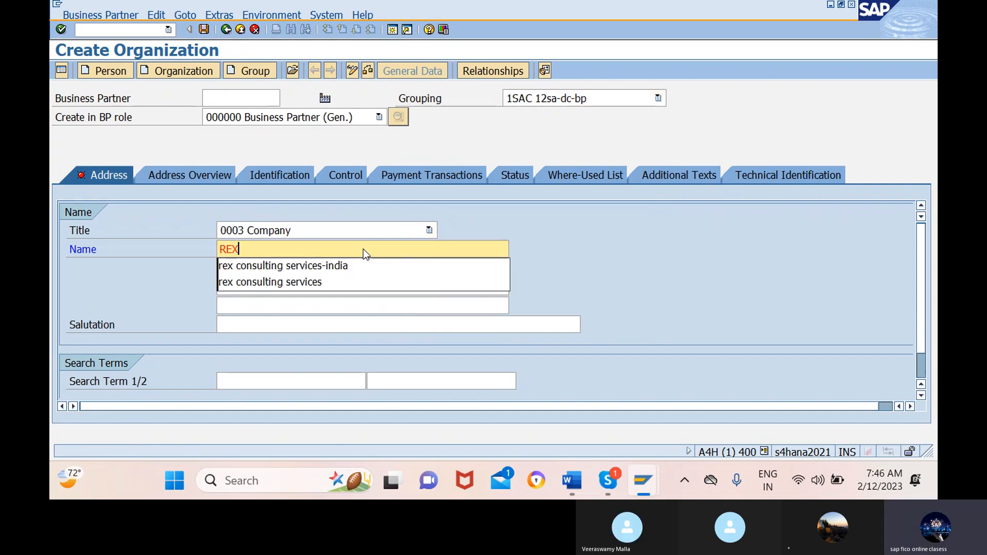
key("BackSpace")
key("BackSpace")
key("BackSpace")
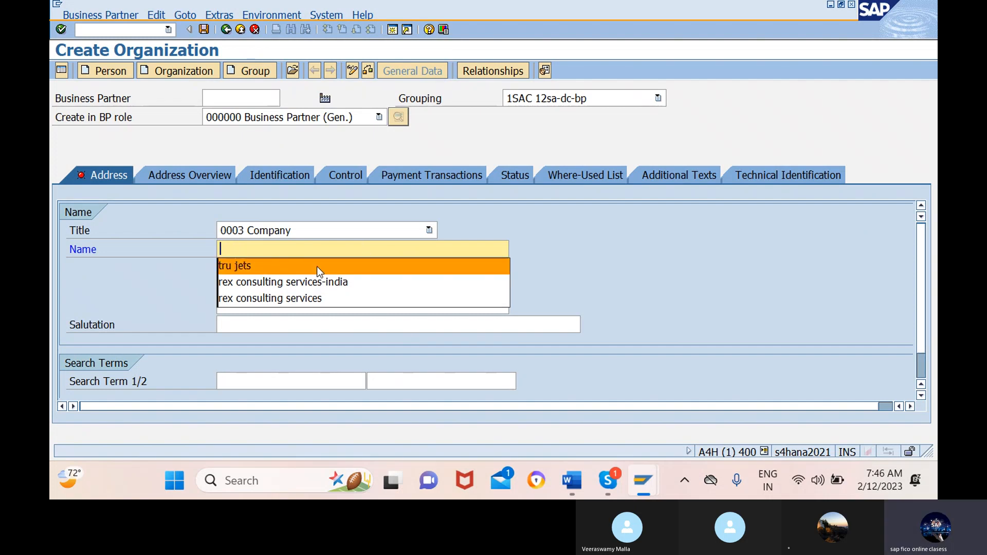
left_click(316, 265)
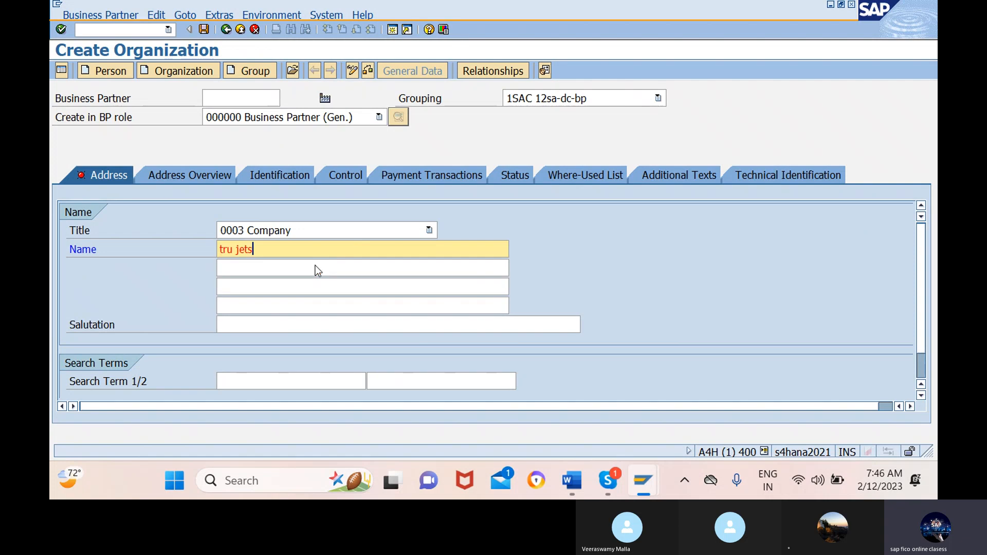
Step: Enter TRU JETS as the organization's first search term
scroll(284, 353, "down", 5)
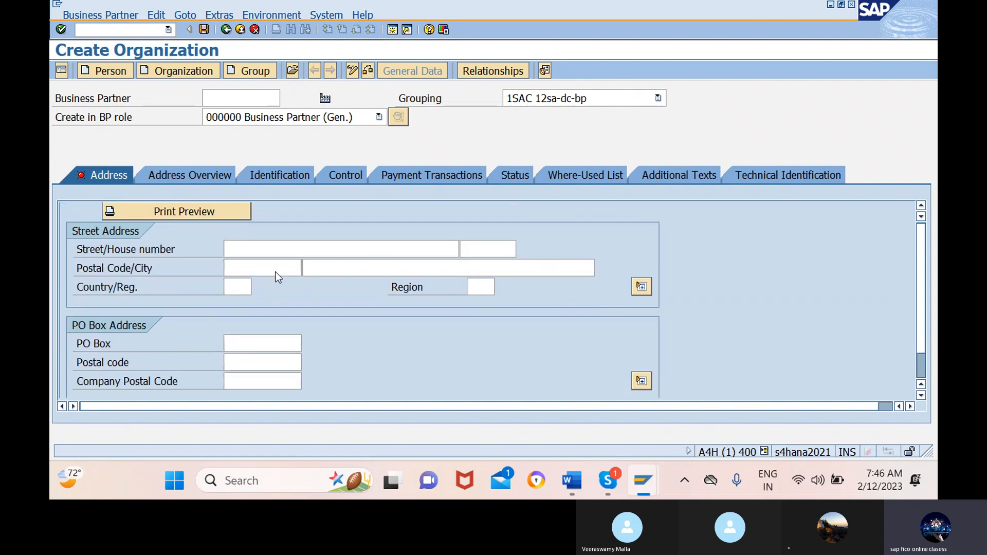
scroll(275, 271, "up", 2)
left_click(293, 230)
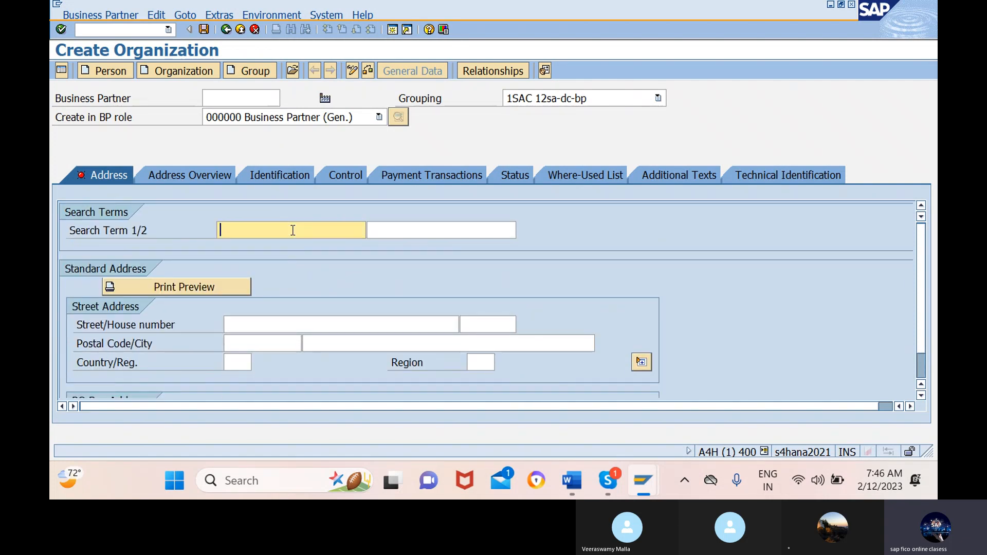
type("TRU J")
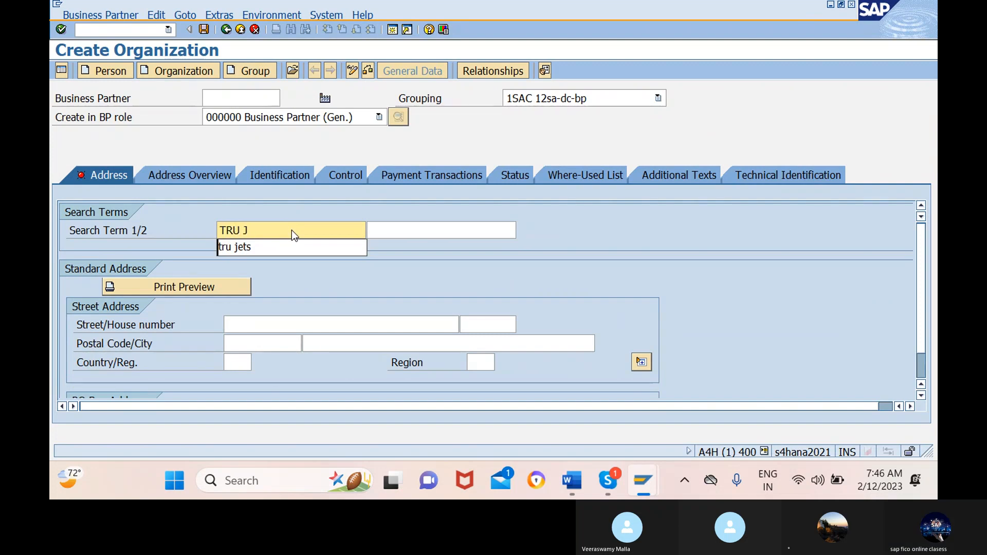
type("ETS")
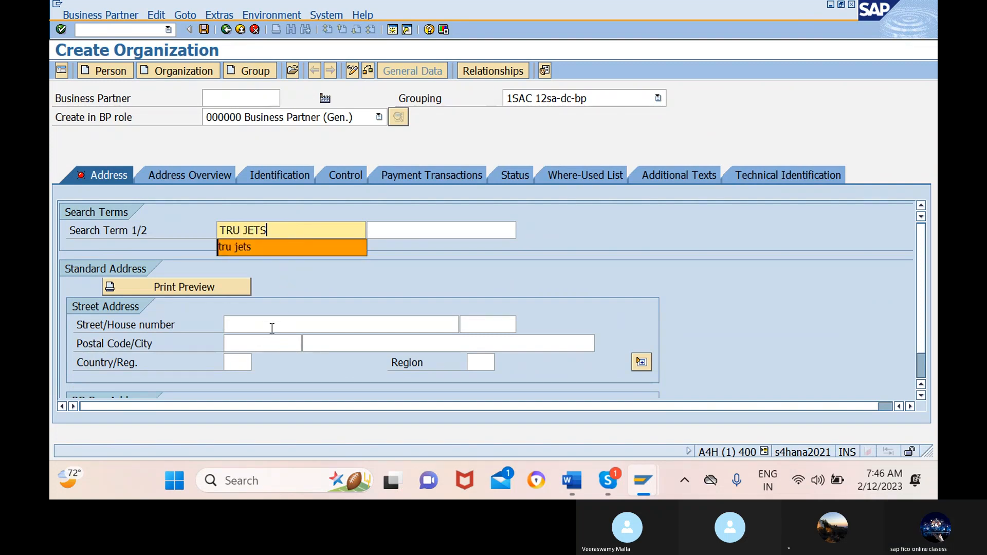
left_click(343, 325)
type("1-1-1")
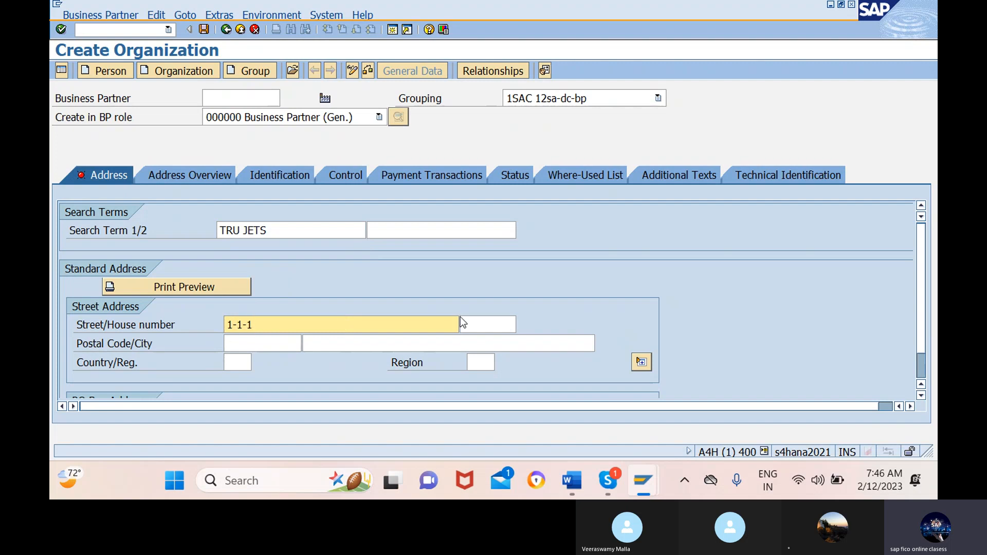
left_click(489, 325)
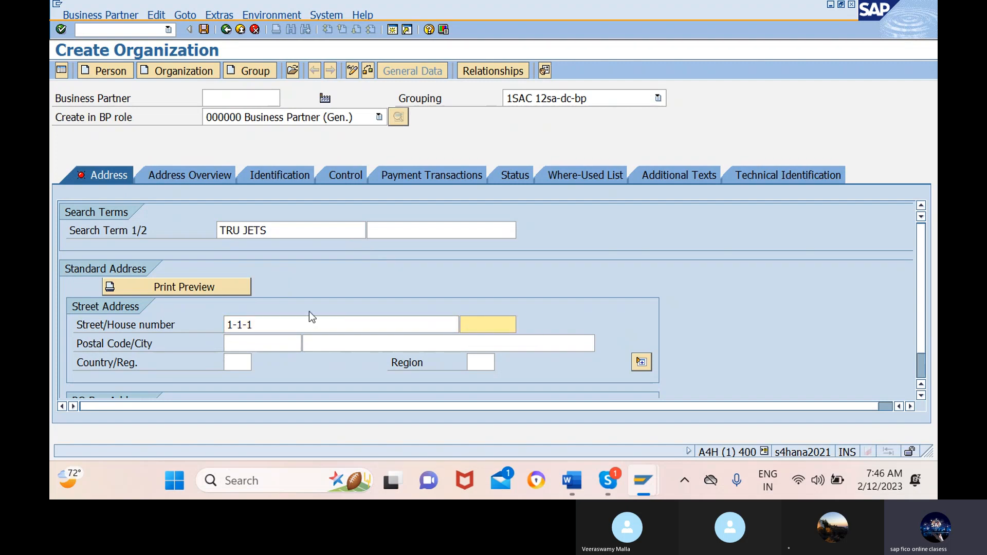
left_click(253, 325)
key("BackSpace")
key("BackSpace")
key("BackSpace")
key("BackSpace")
key("BackSpace")
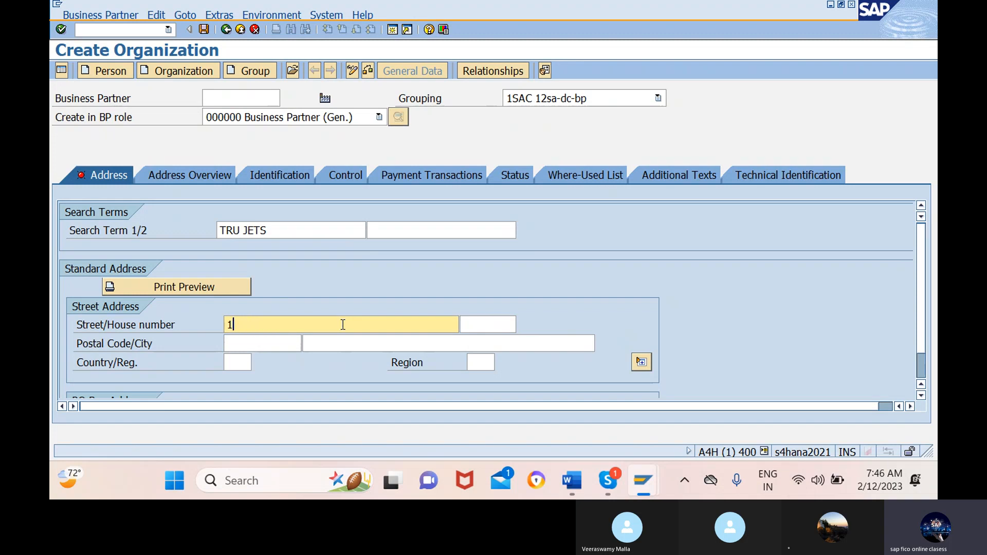
Step: Enter the organization's street name and house number in its standard address
type("TRU")
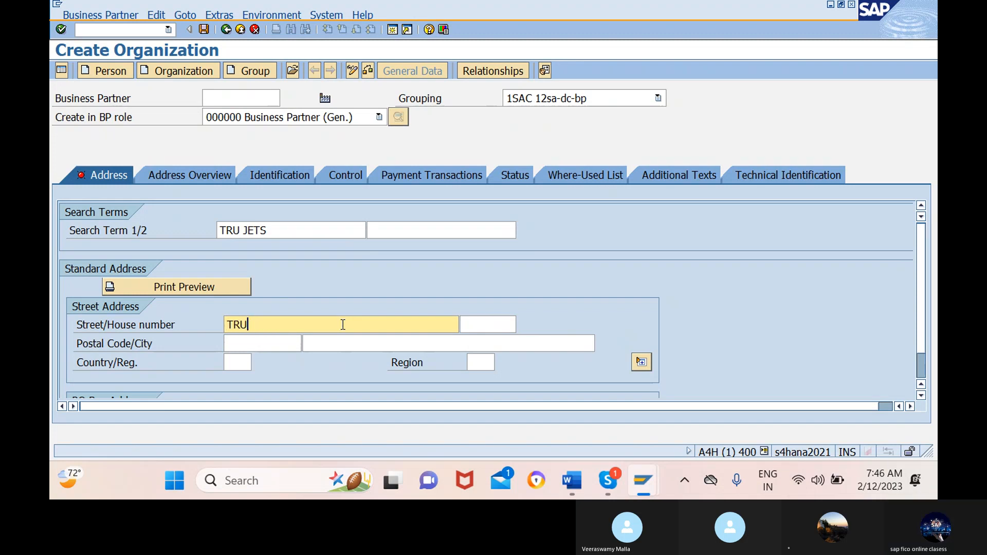
type(" JETS ")
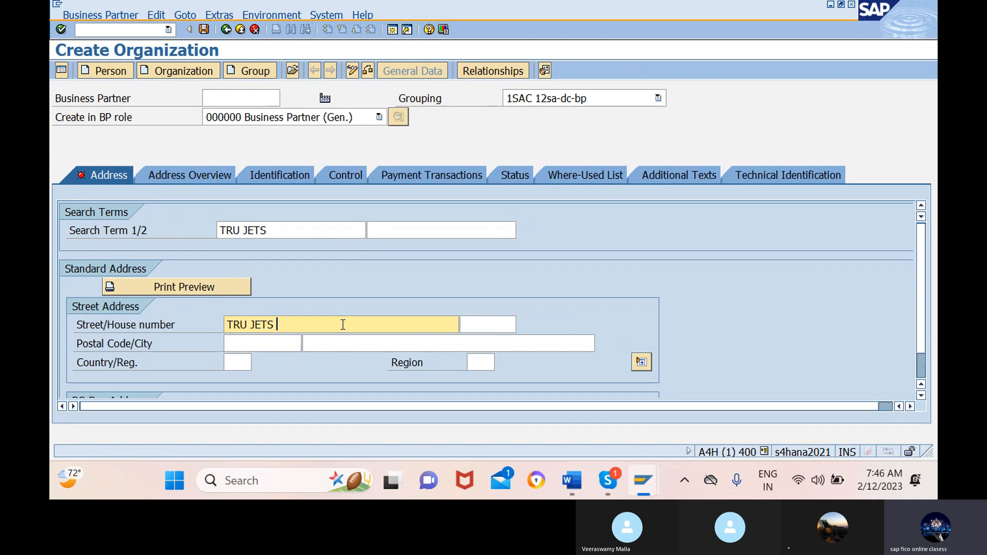
type("STRE")
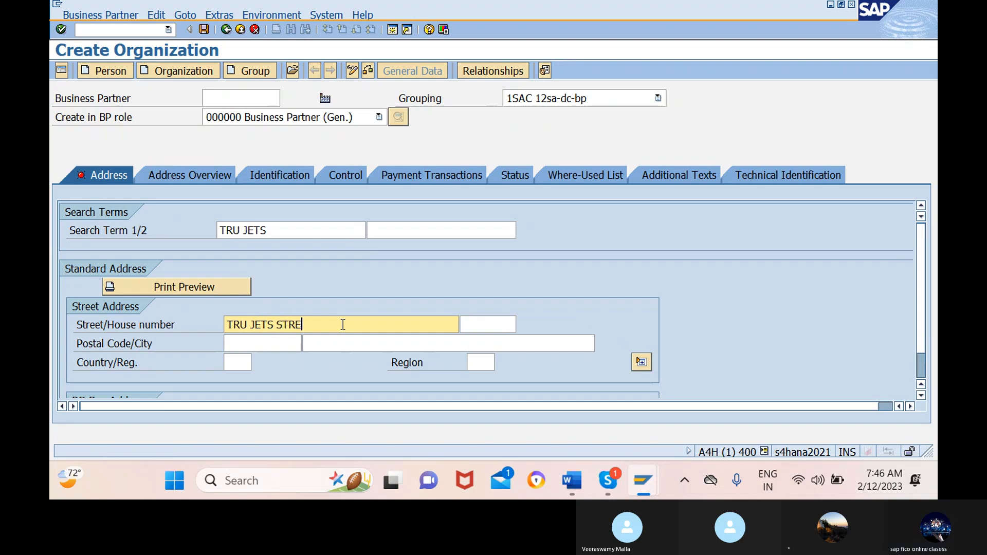
type("ET")
left_click(489, 325)
type("1-")
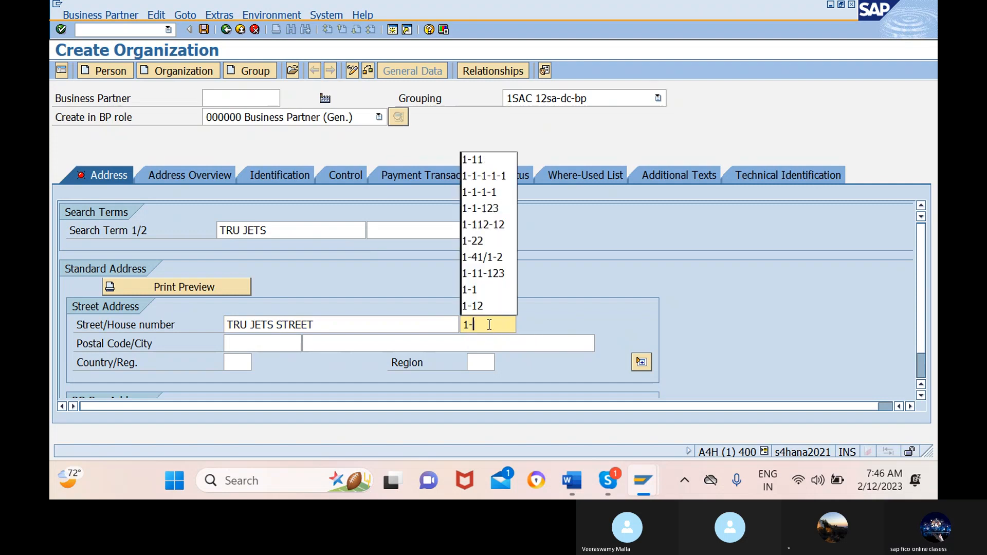
type("1-1-")
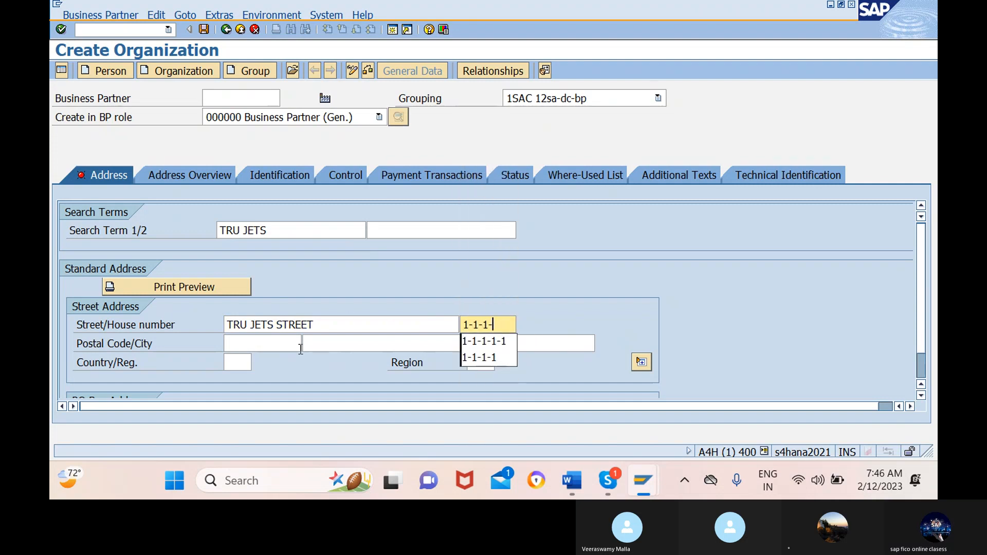
Step: Enter the postal code and city in the organization's standard address
left_click(272, 347)
type("5")
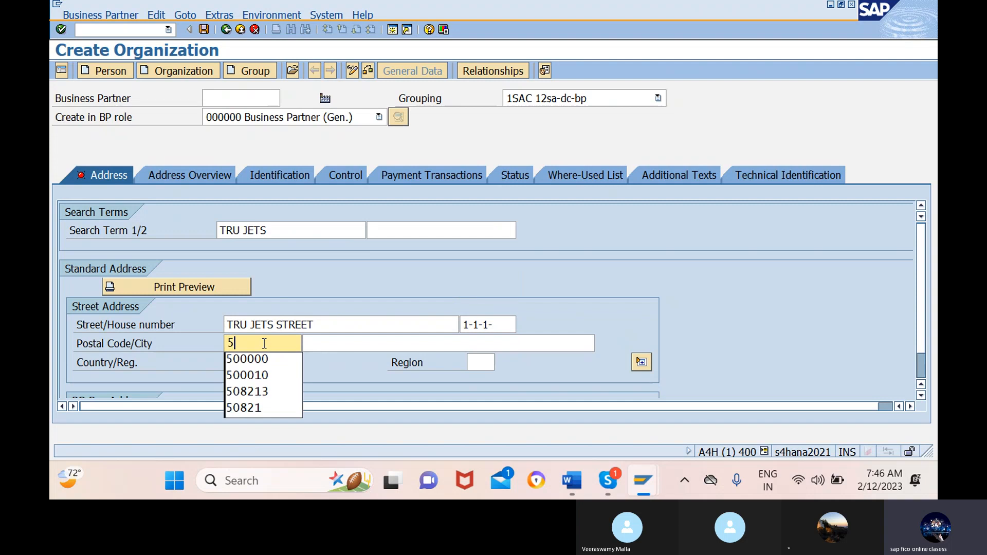
left_click(262, 361)
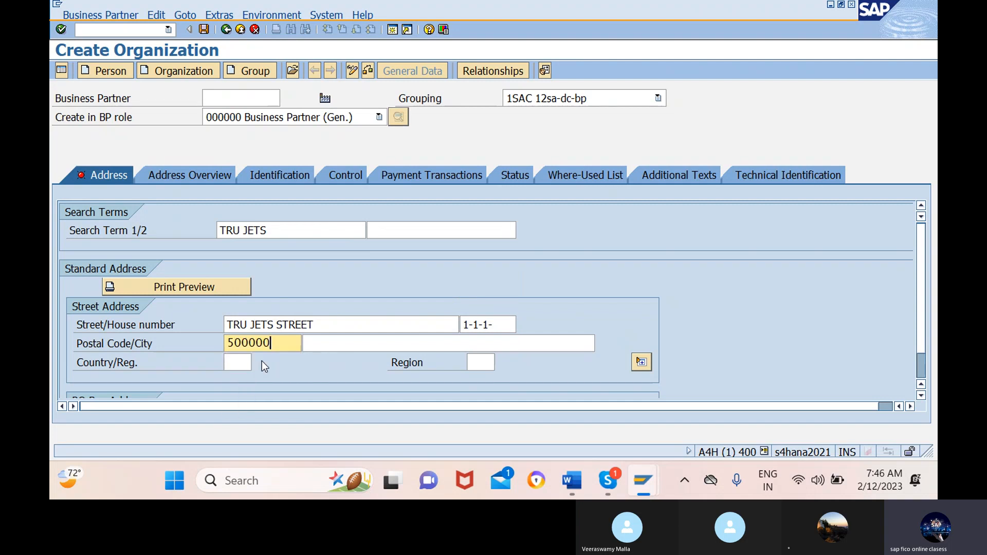
left_click(318, 344)
type("MANG")
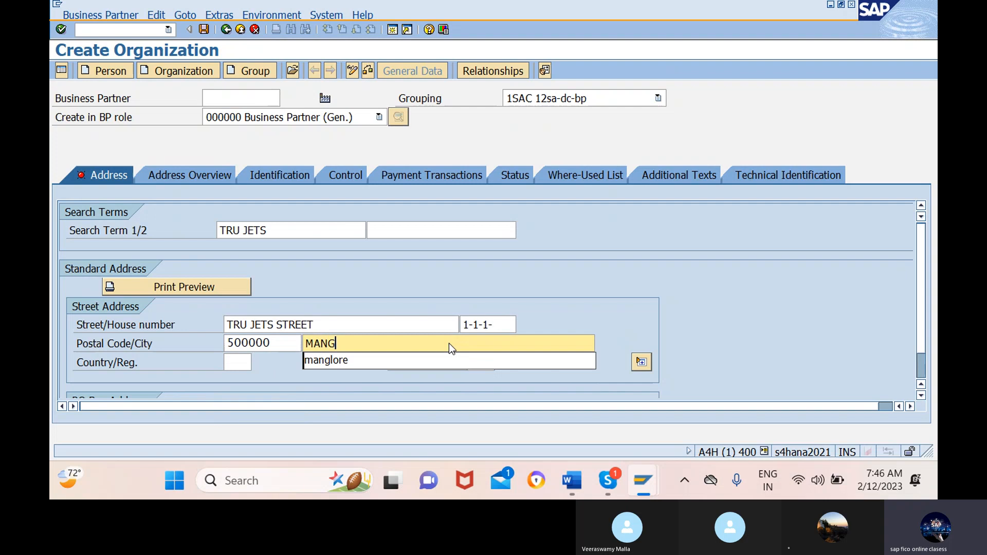
left_click(417, 360)
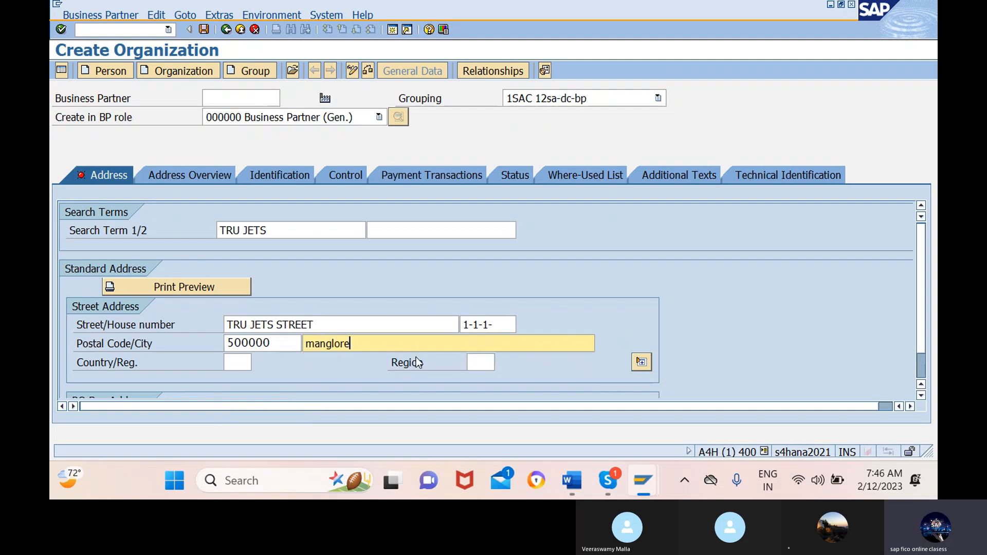
Step: Set the address country to IN India and the region to 10 Karnataka
left_click(239, 362)
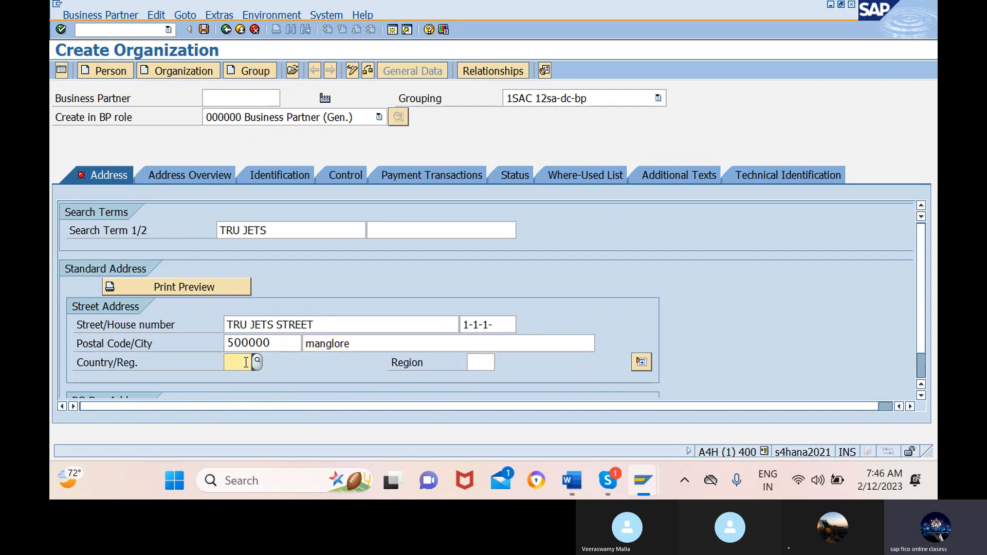
type("IN")
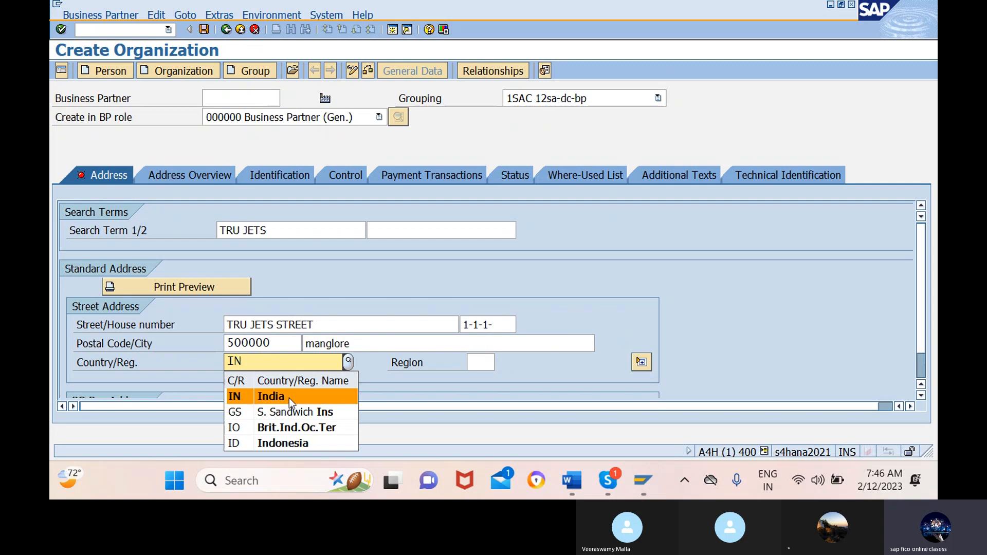
left_click(289, 398)
left_click(494, 364)
type("13")
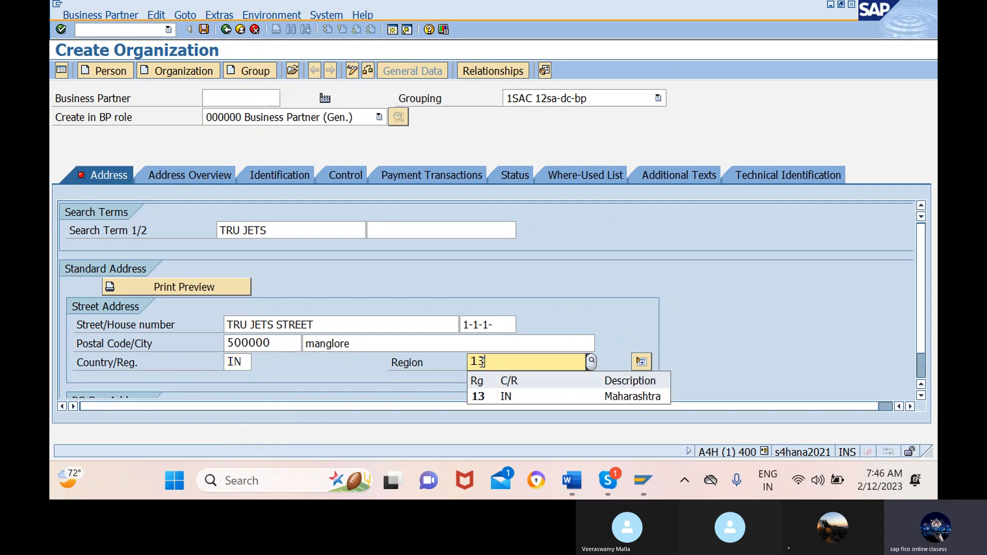
key("BackSpace")
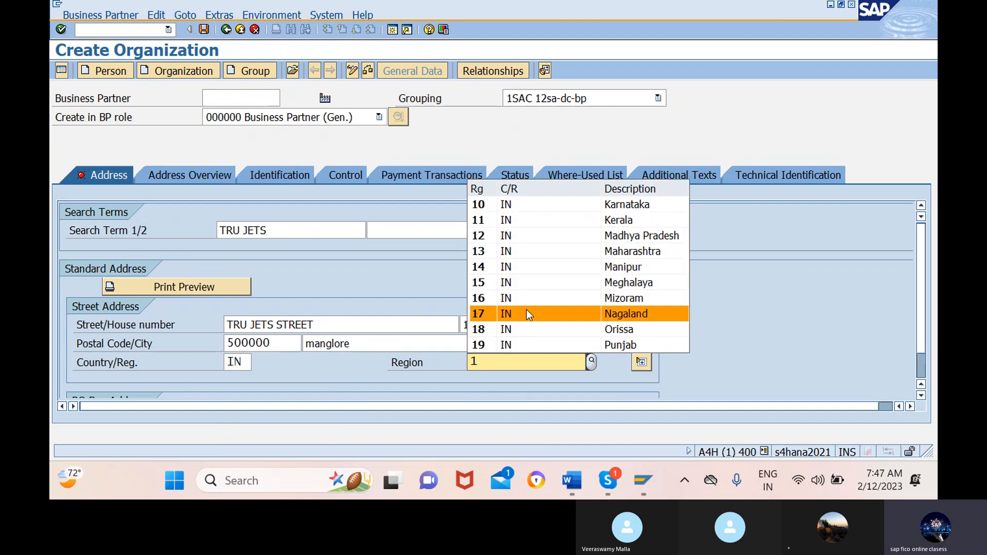
left_click(527, 202)
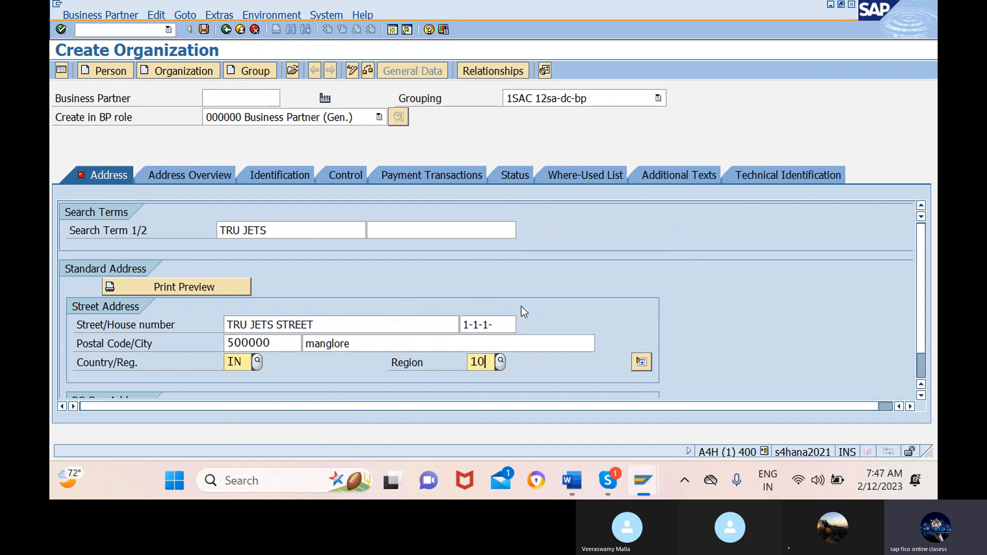
Step: Check the new organization's data for errors and save the business partner
scroll(461, 251, "down", 5)
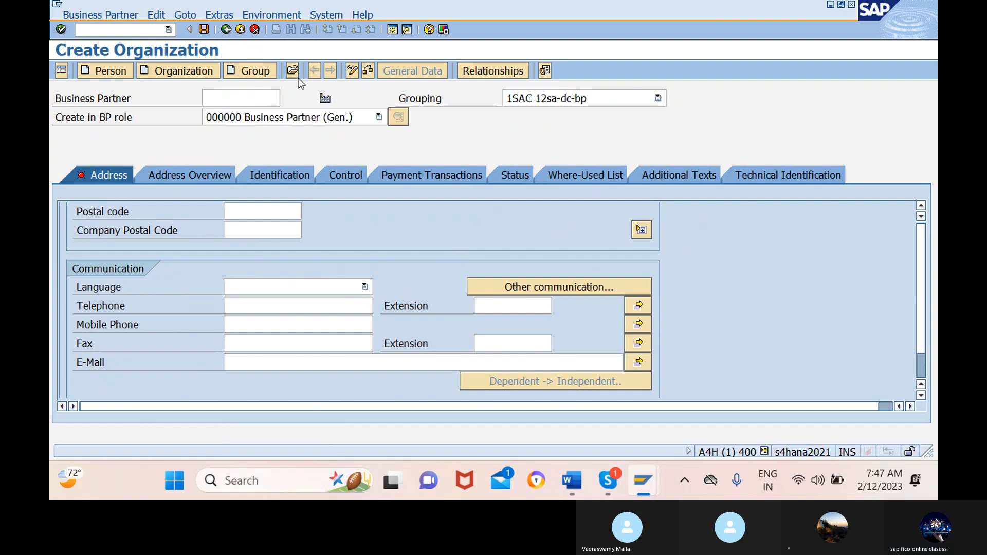
left_click(368, 70)
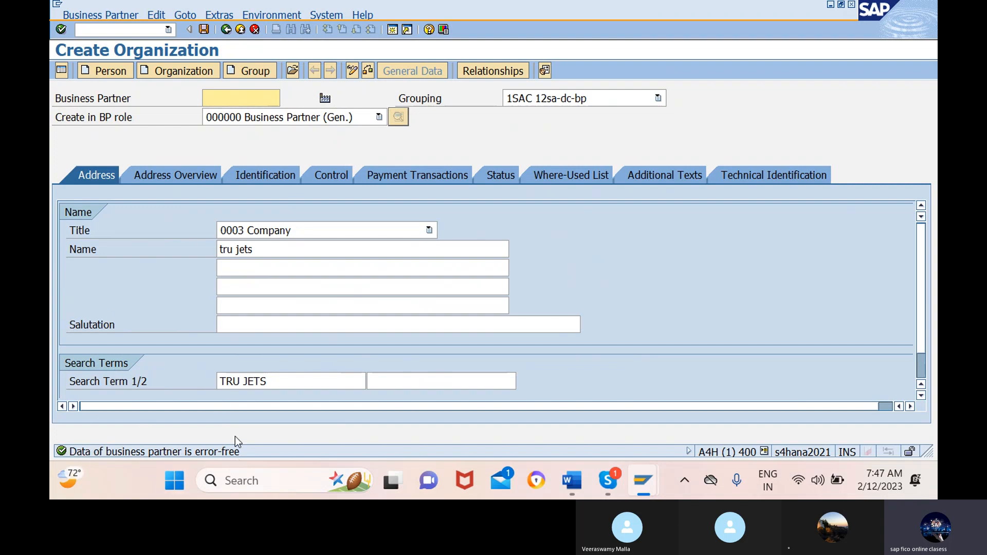
left_click(204, 29)
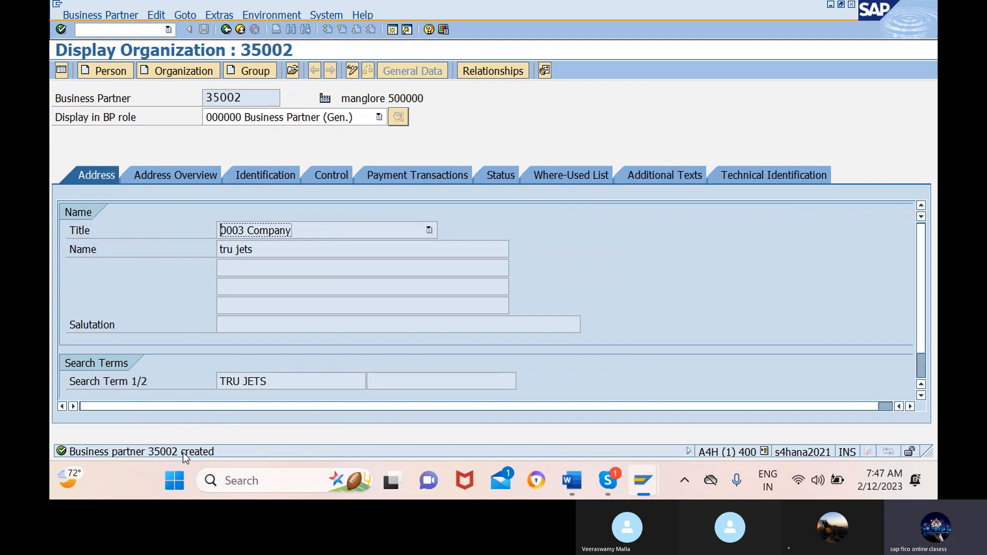
Step: Switch the saved organization to change mode and back to display mode, and look over its address data
left_click(353, 70)
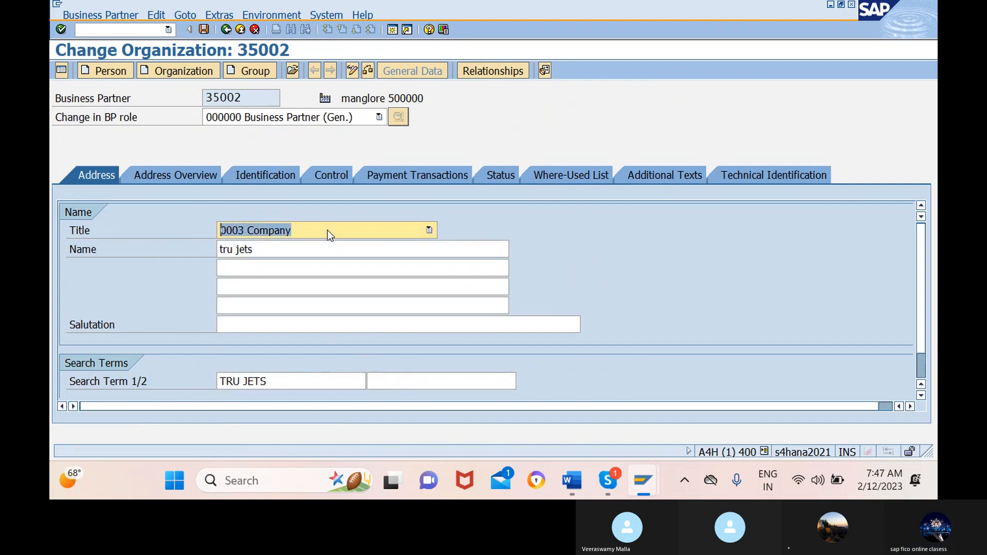
left_click(351, 71)
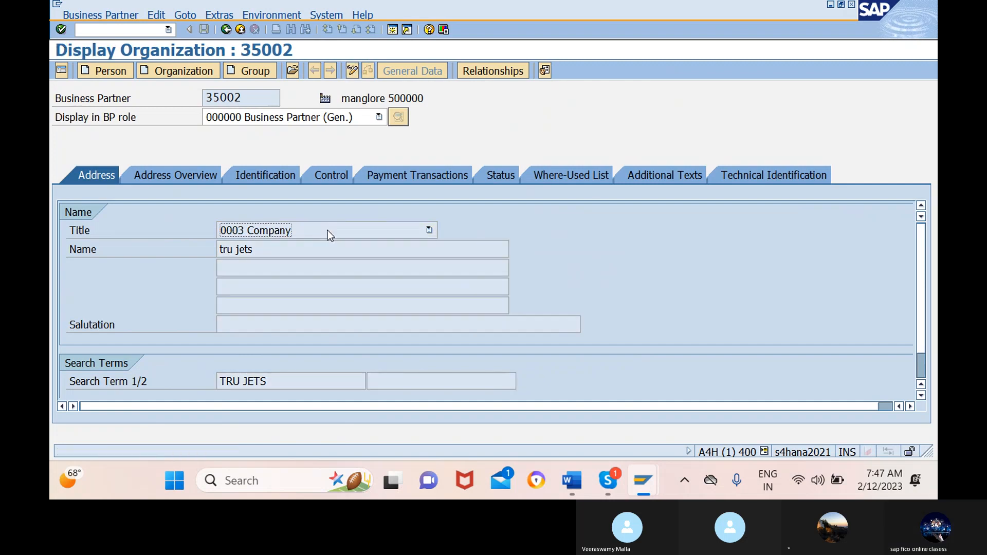
scroll(328, 230, "down", 5)
scroll(328, 231, "up", 5)
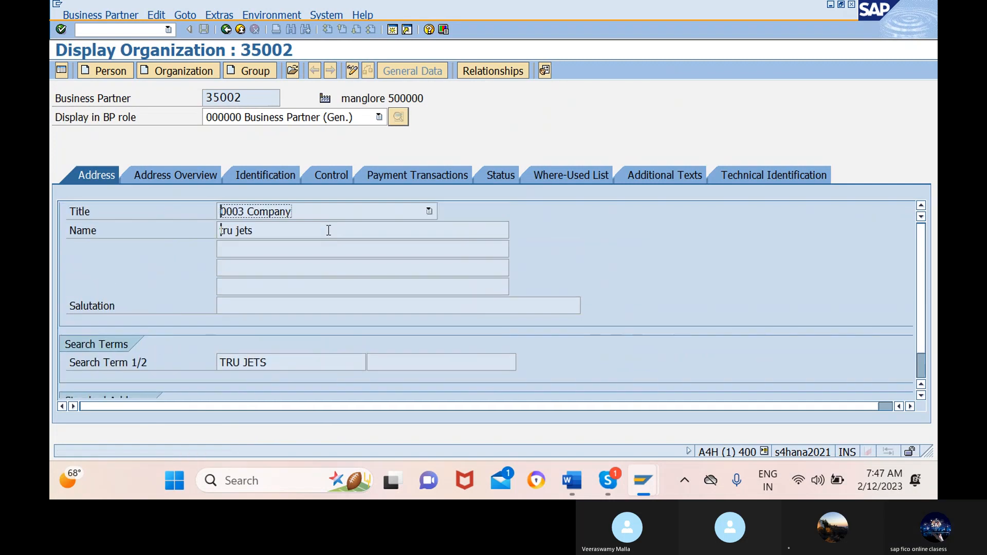
left_click(328, 230)
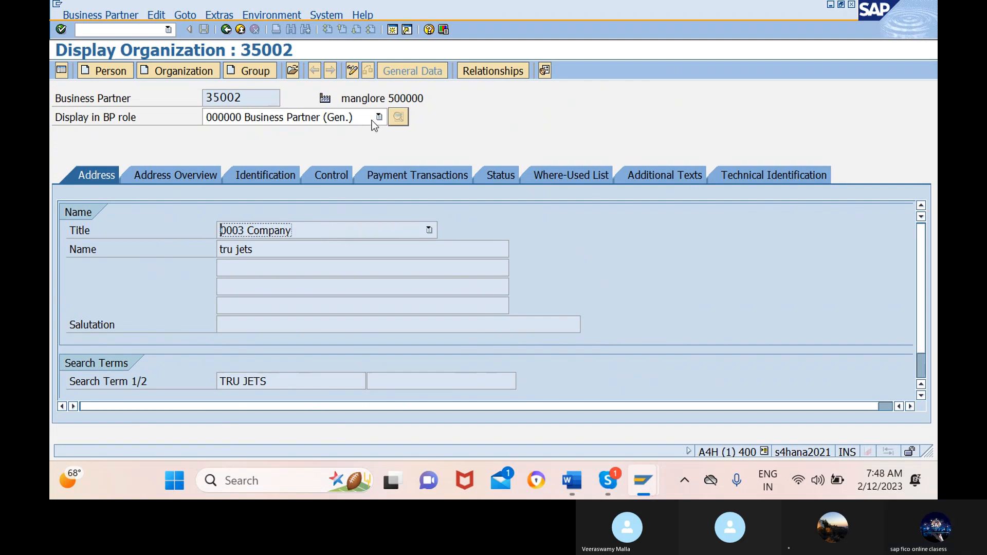
Step: Examine the BP roles offered for displaying the saved organization
left_click(297, 120)
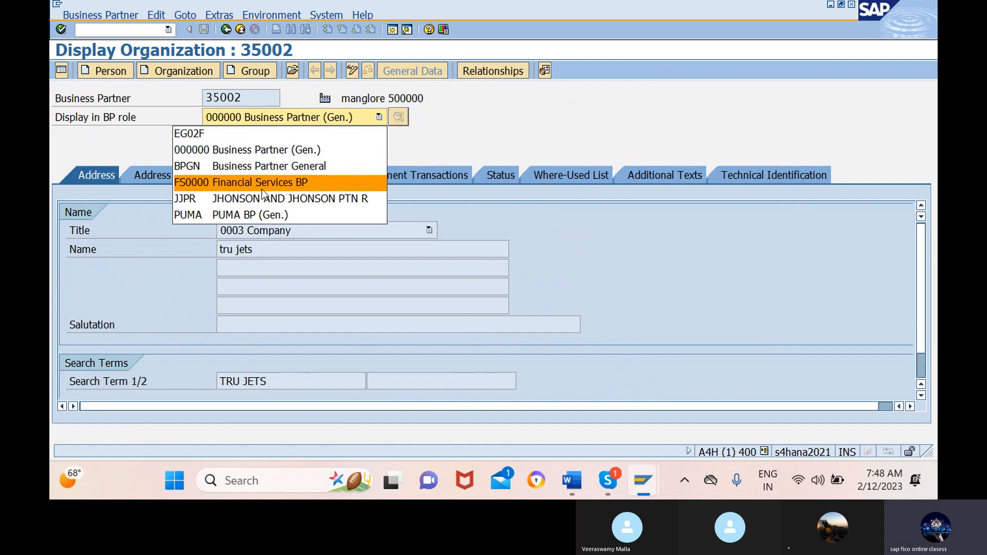
left_click(430, 154)
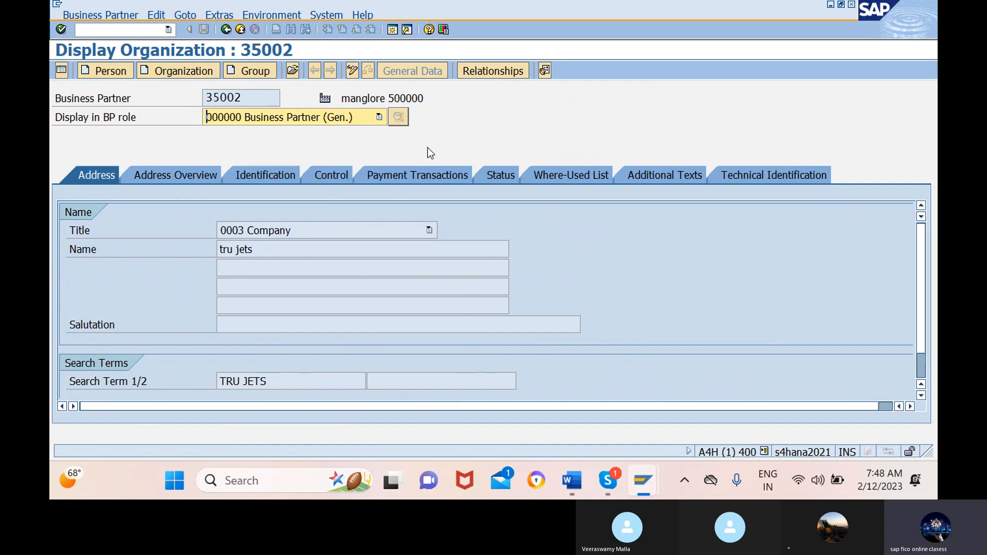
left_click(351, 114)
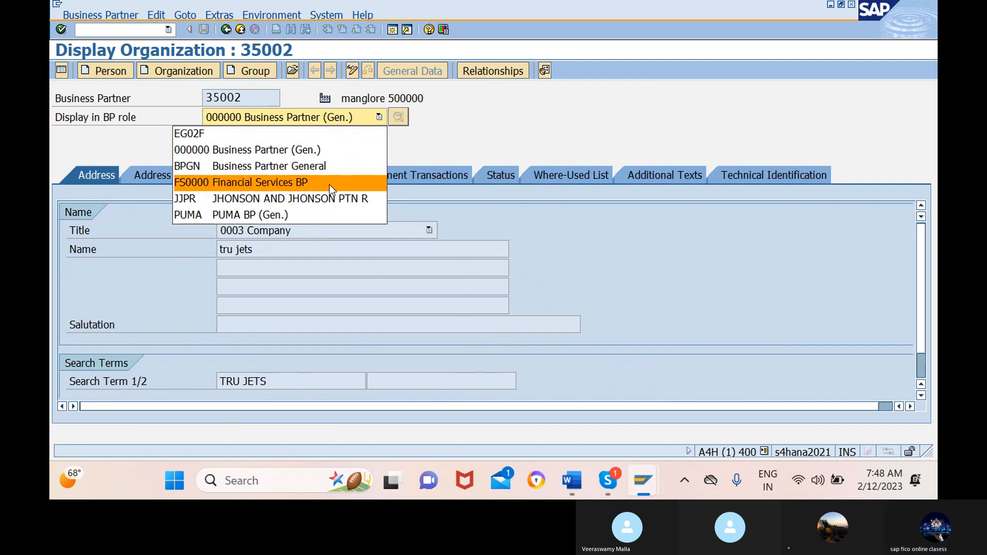
left_click(475, 125)
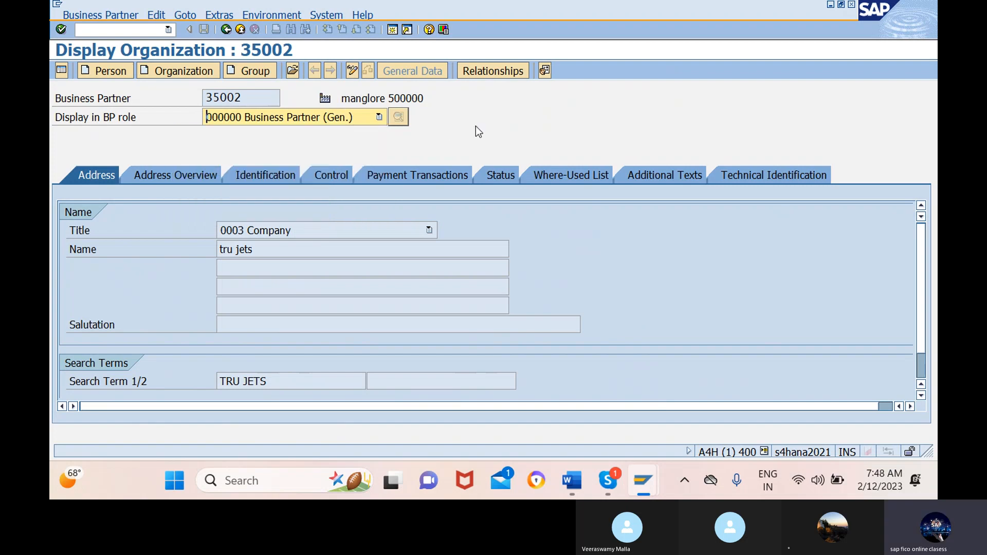
Step: Leave the saved organization and reopen business partner maintenance with the transaction /NBP
left_click(226, 29)
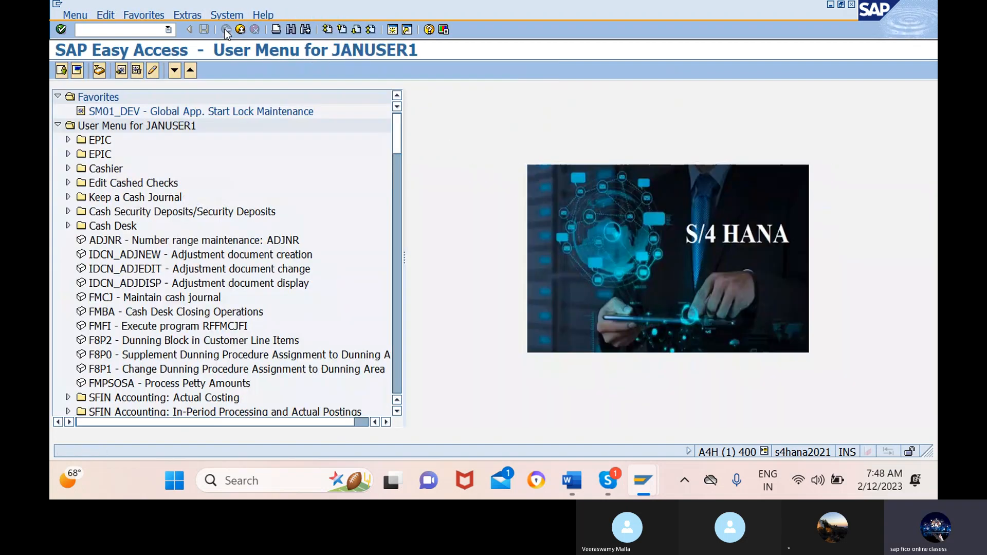
type("/NBP")
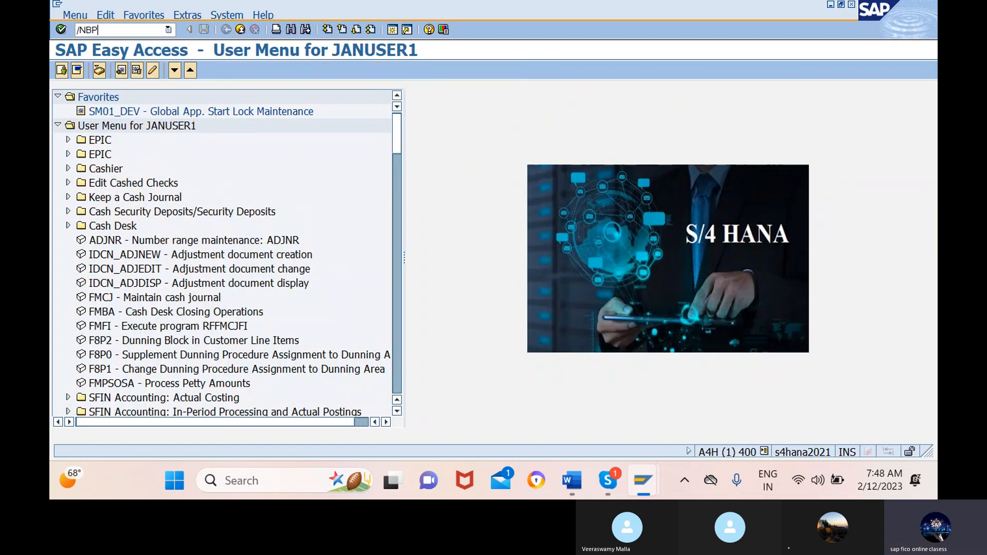
key("Return")
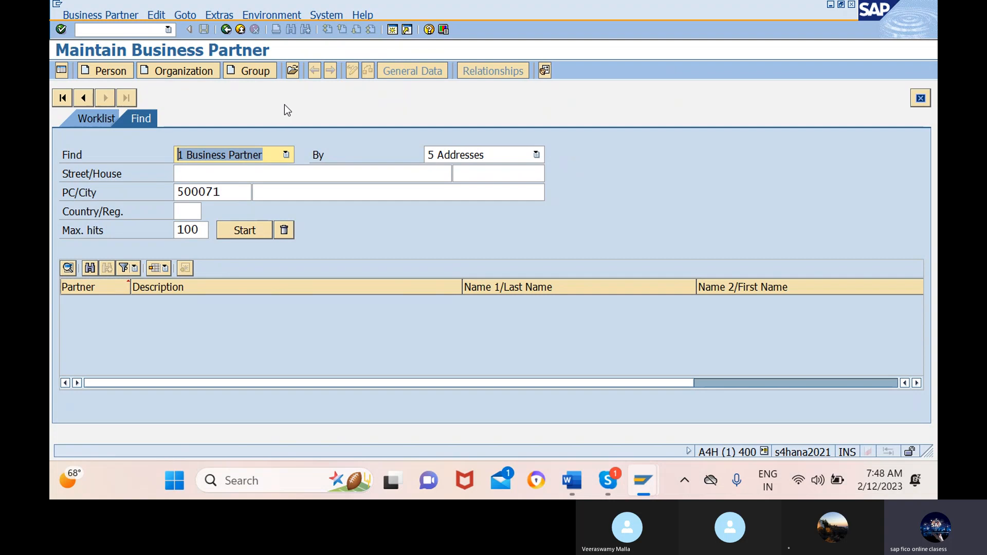
Step: Search for organizations by the prefilled business partner number
left_click(276, 155)
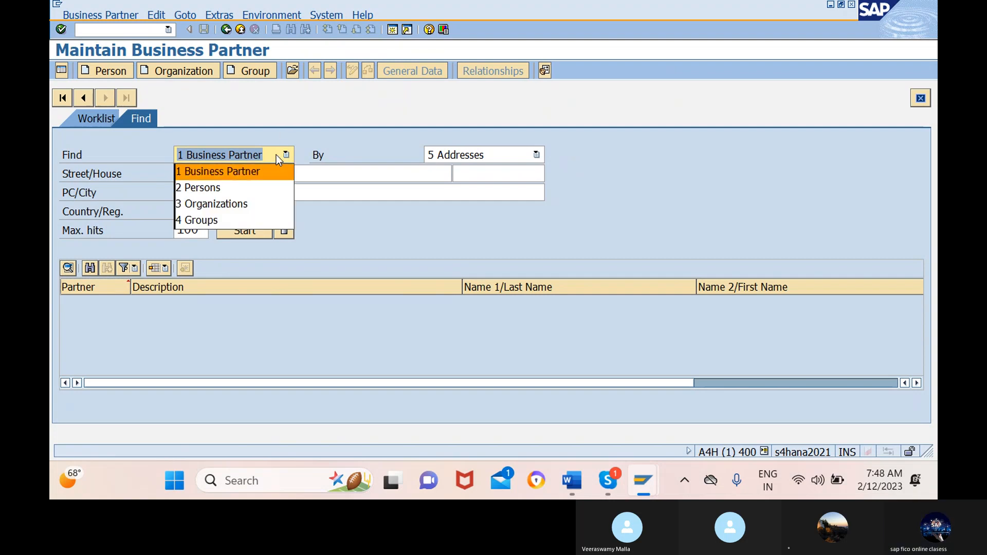
left_click(251, 209)
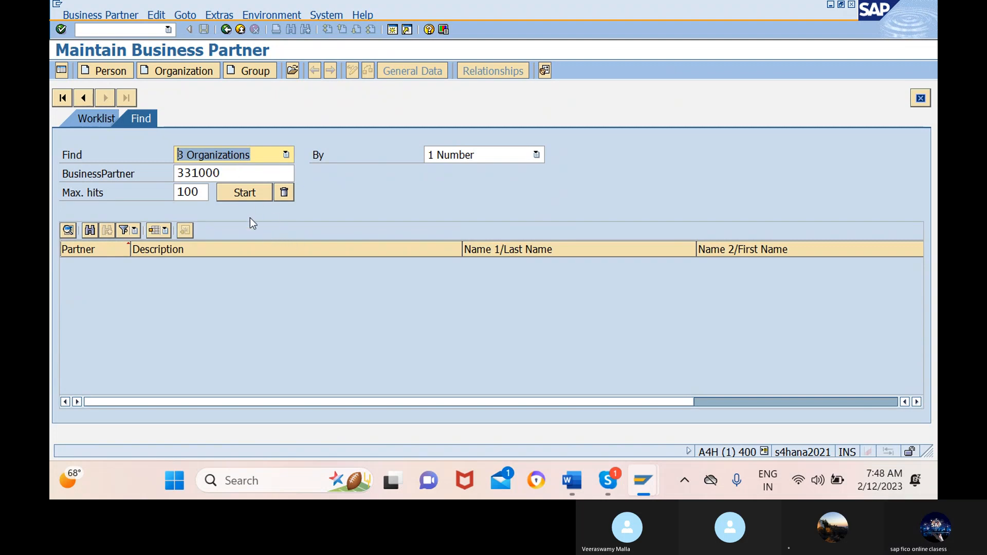
key("Return")
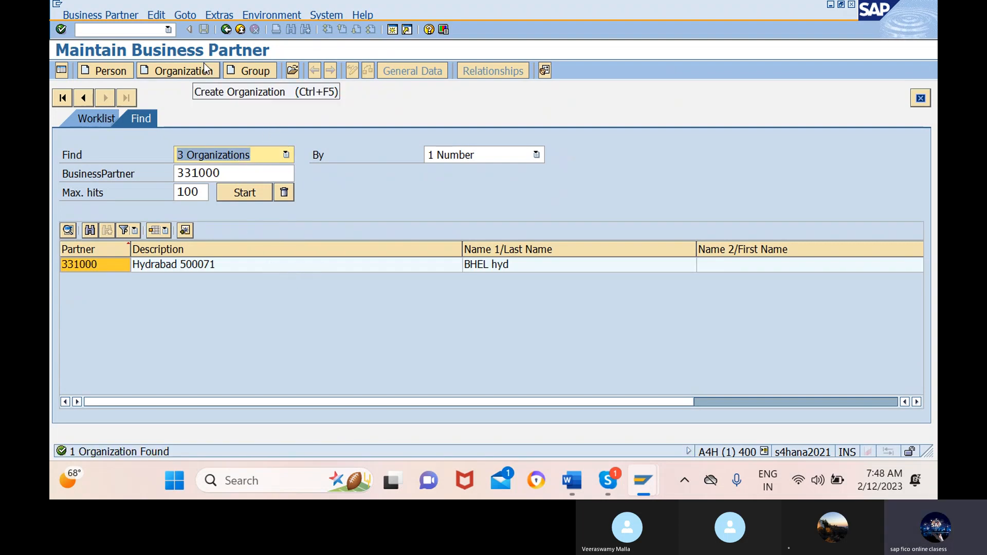
Step: Create another organization with title 0003 Company and name ABHI RAM
left_click(178, 70)
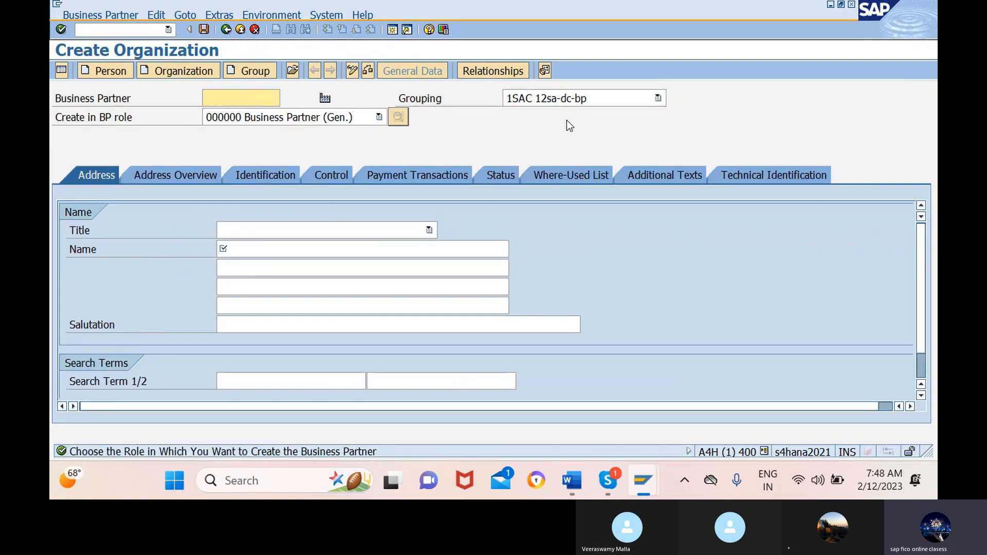
left_click(328, 230)
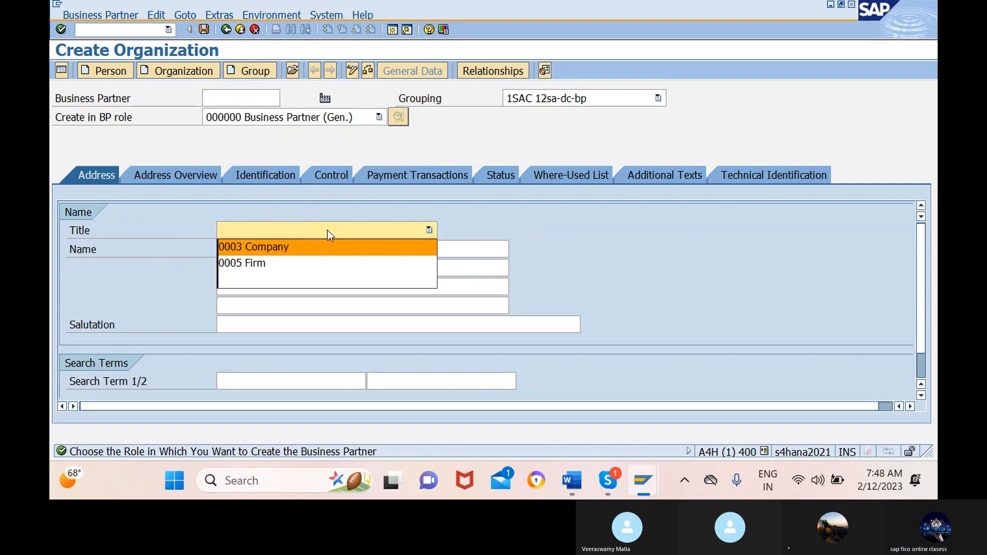
left_click(310, 247)
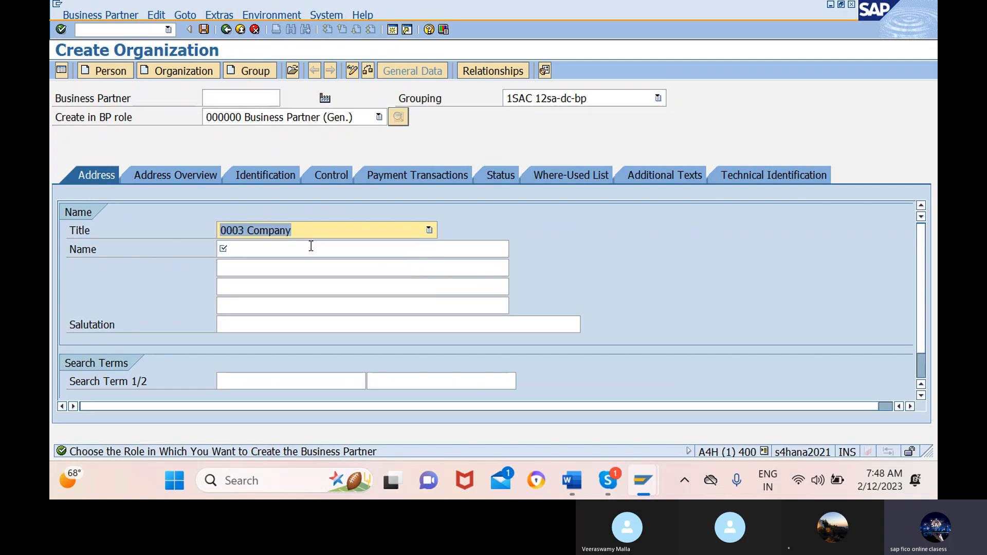
left_click(364, 249)
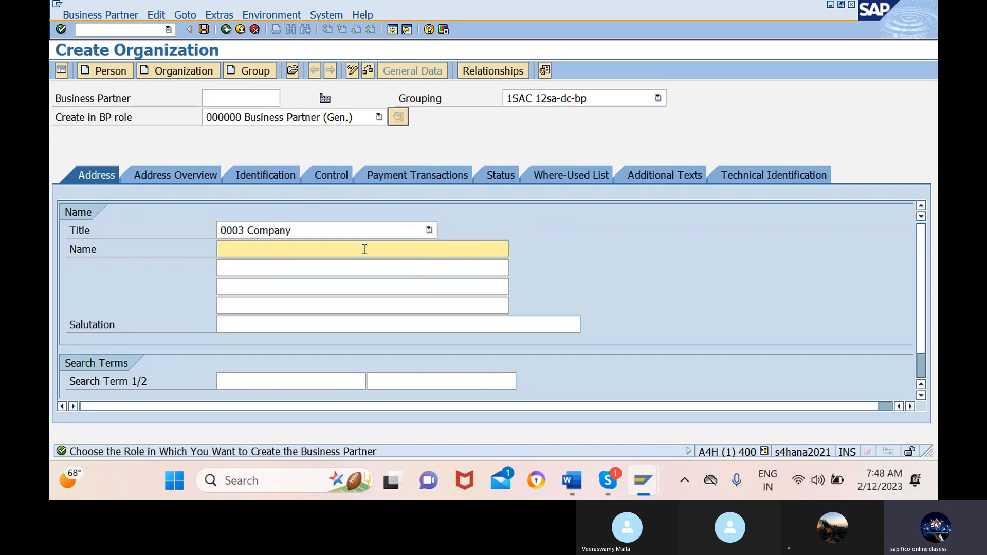
type("ABHI RAM")
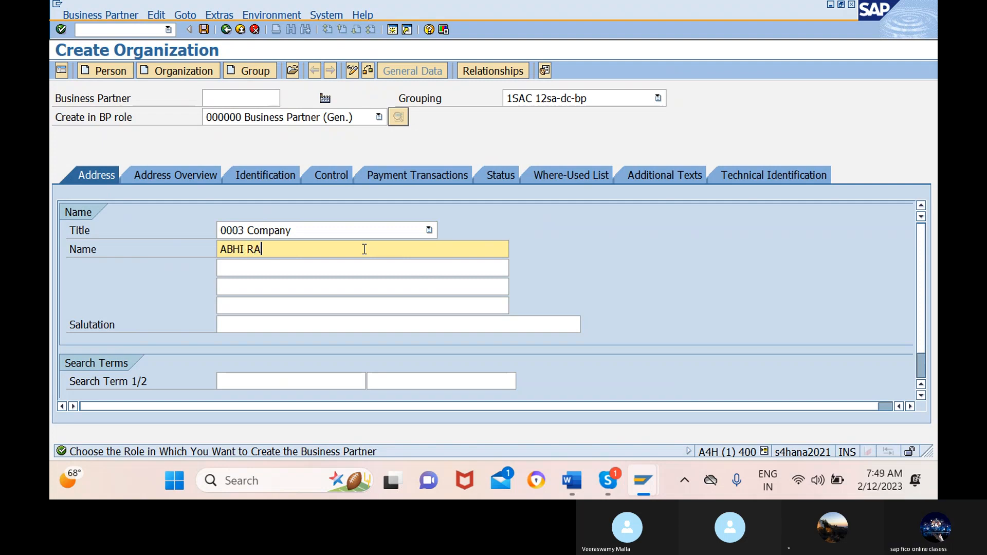
Step: Enter ABHI RAM LTD as the new organization's first search term and look over its empty address fields
left_click(311, 381)
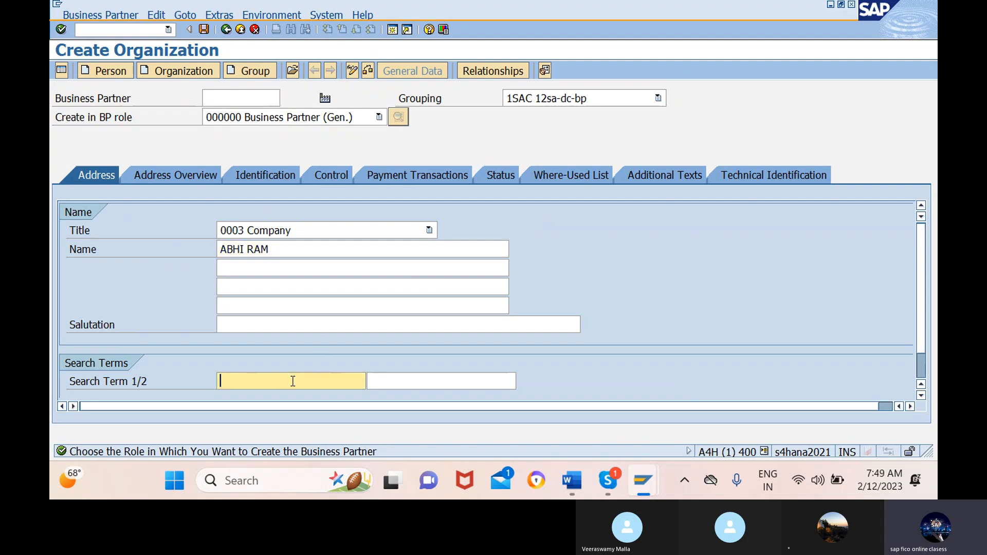
type("ABHI")
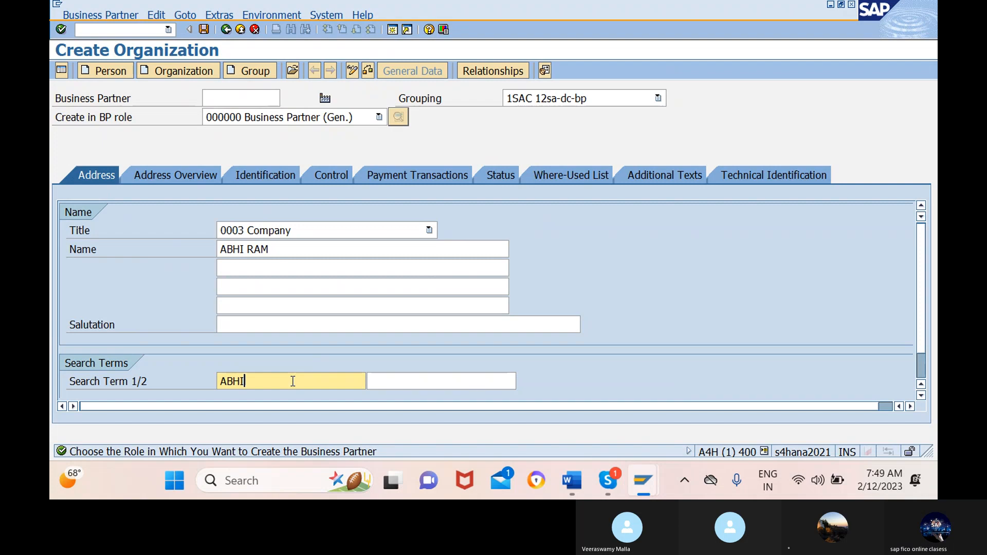
type("RAM LTD")
scroll(293, 381, "down", 5)
scroll(293, 381, "up", 5)
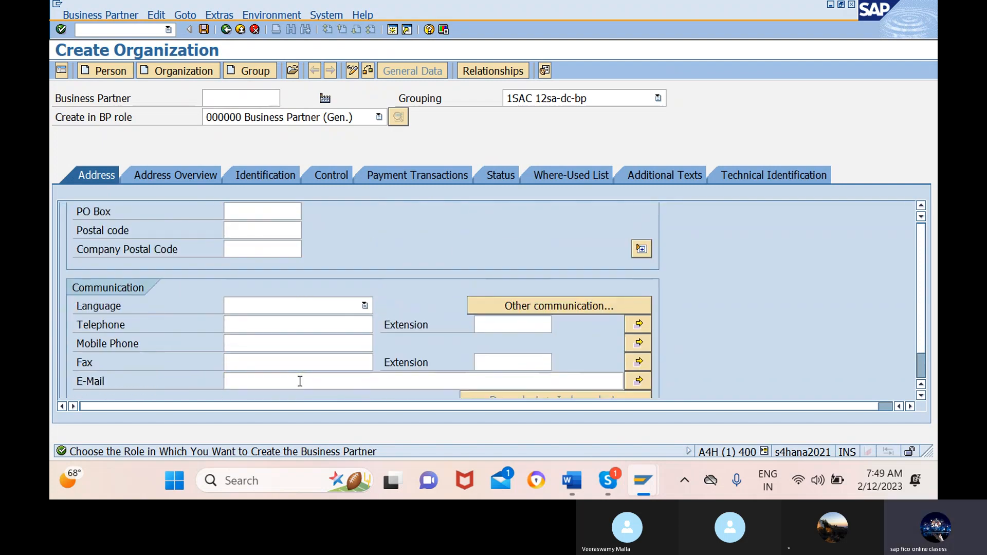
scroll(281, 317, "up", 3)
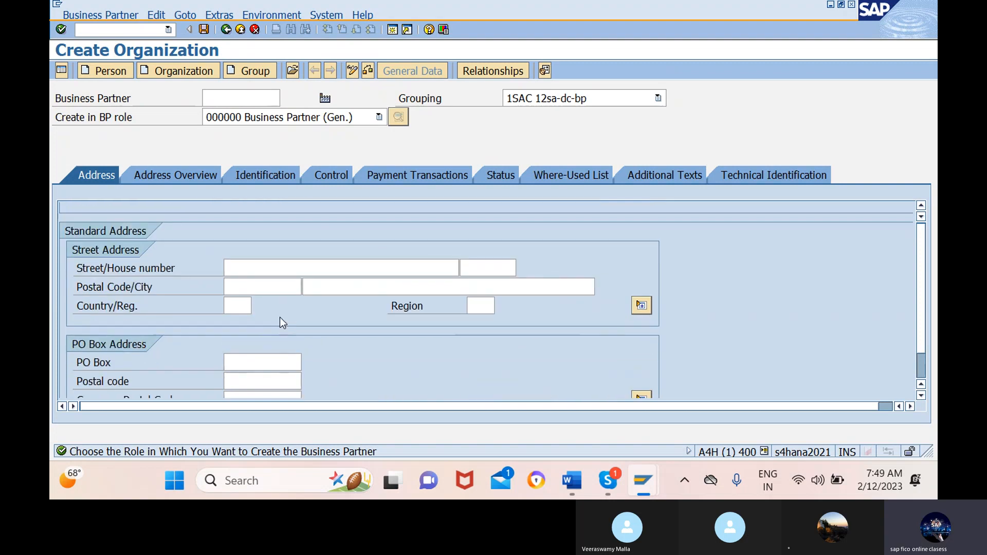
Step: Fill in the street name and house number in the new organization's street address
left_click(260, 269)
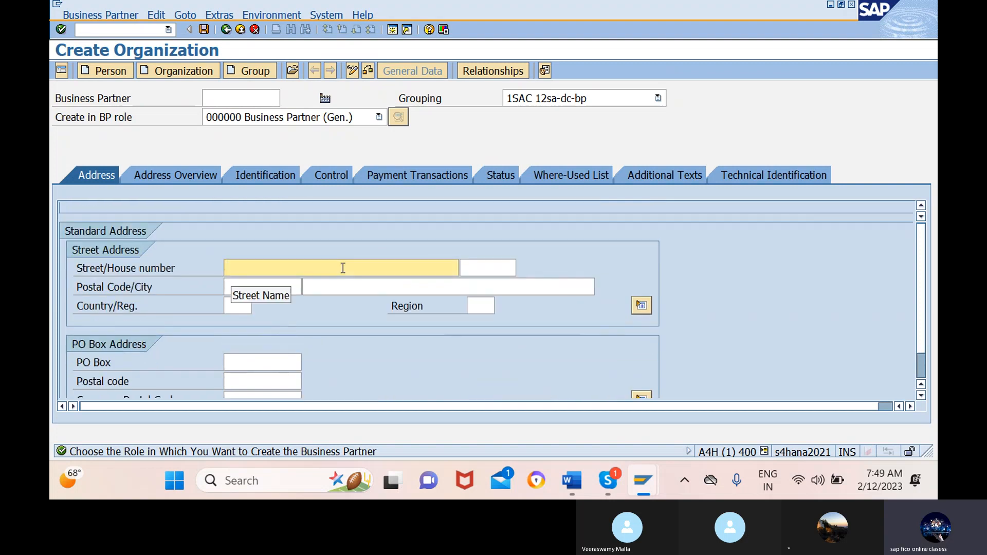
type("1")
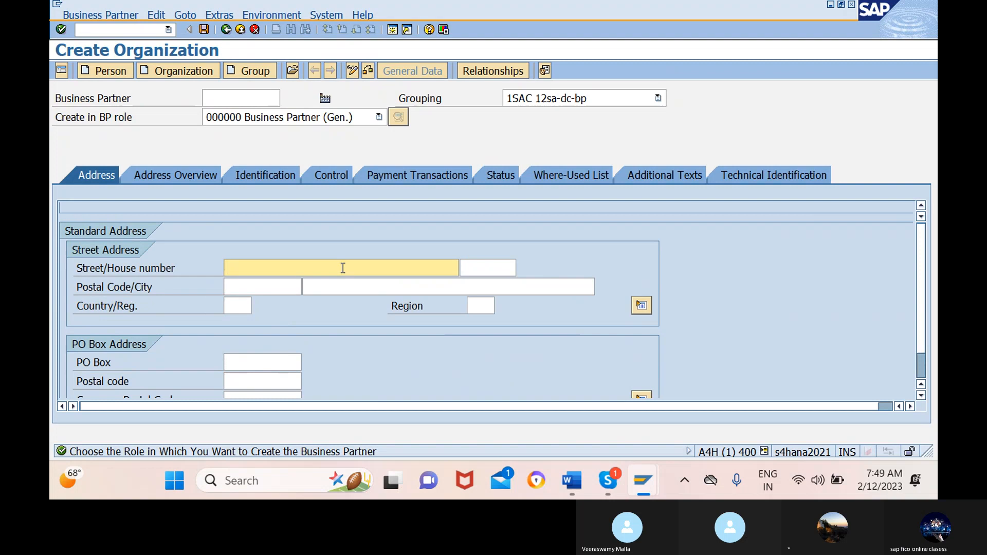
type("RAM V")
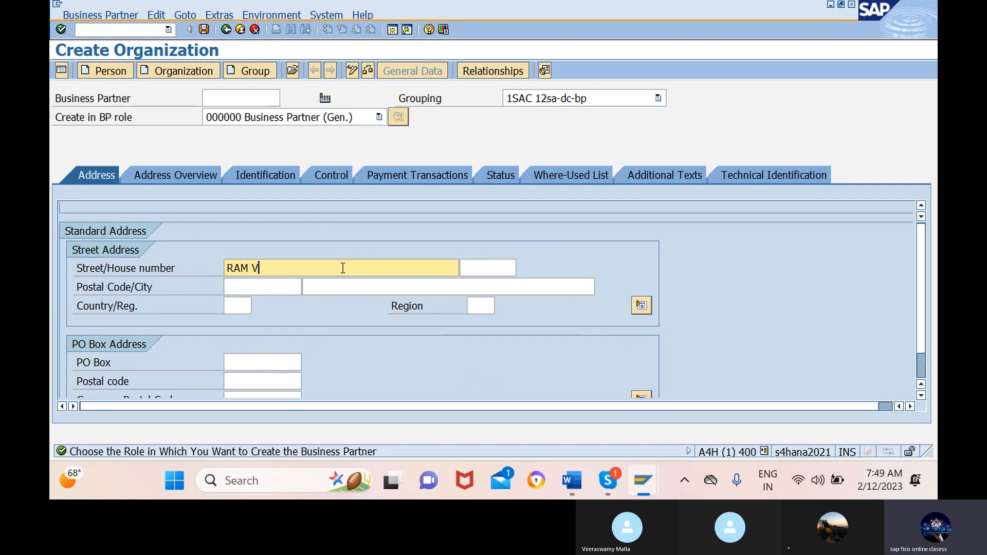
type("IEW")
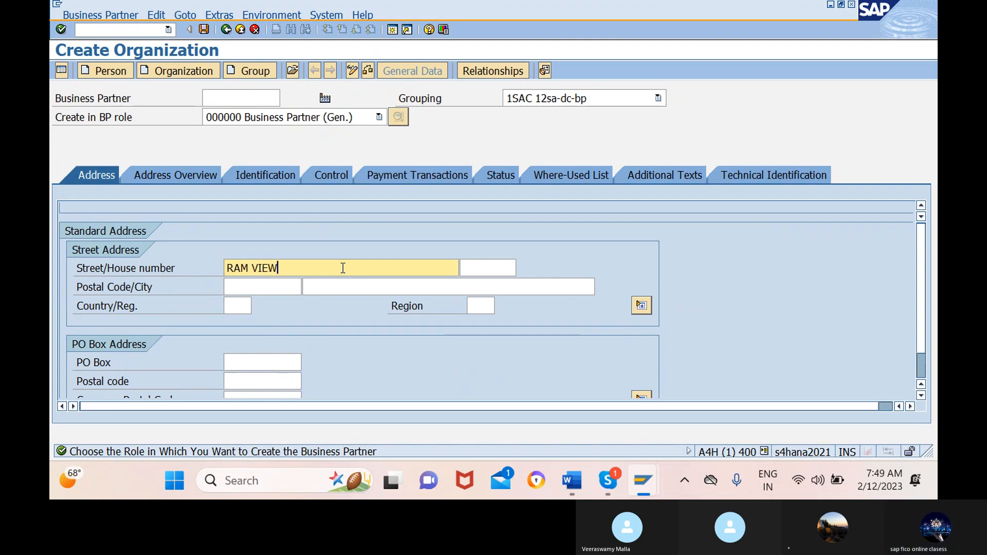
type(" STREET")
left_click(487, 268)
type("1")
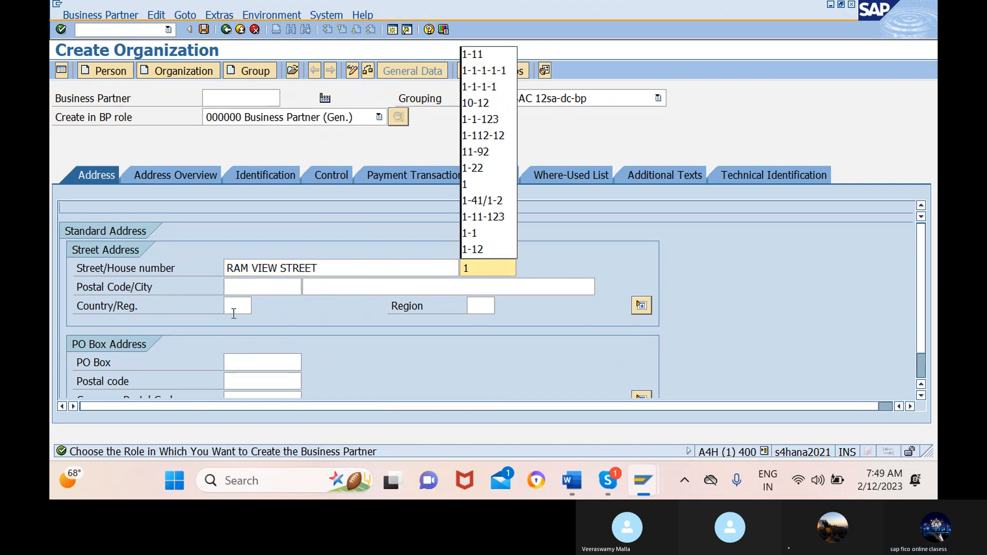
Step: Fill in the postal code and city of the organization's street address, using previously entered values
left_click(264, 286)
type("5")
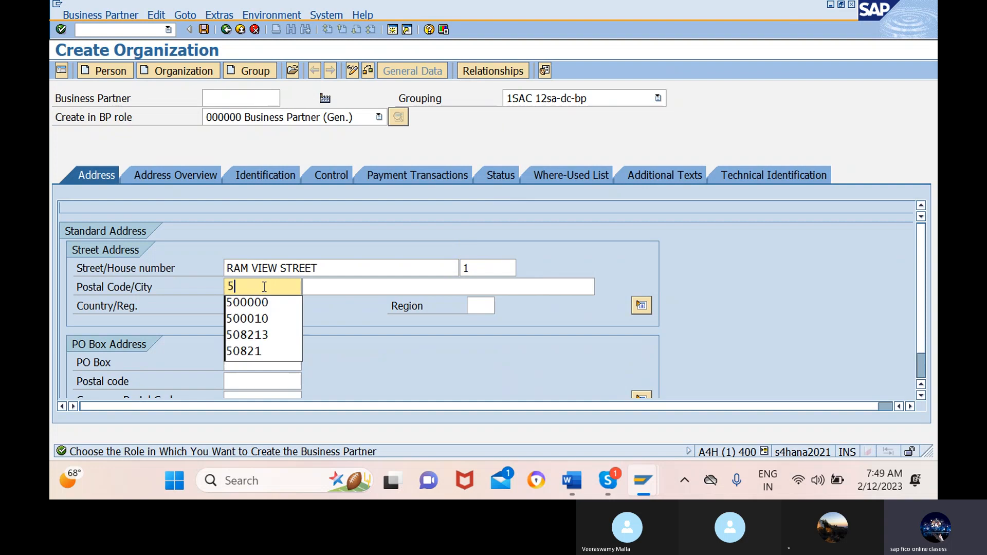
left_click(261, 301)
left_click(449, 286)
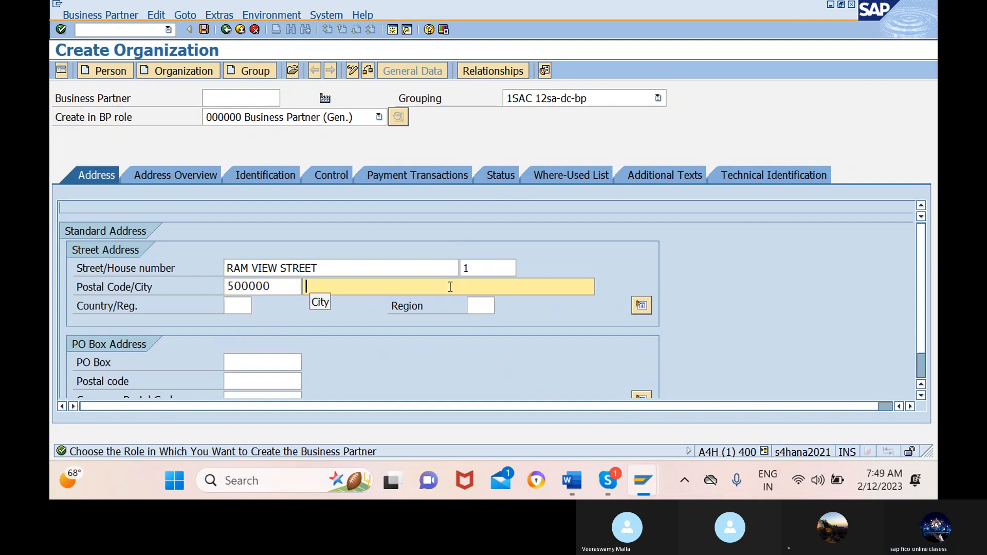
type("MAN")
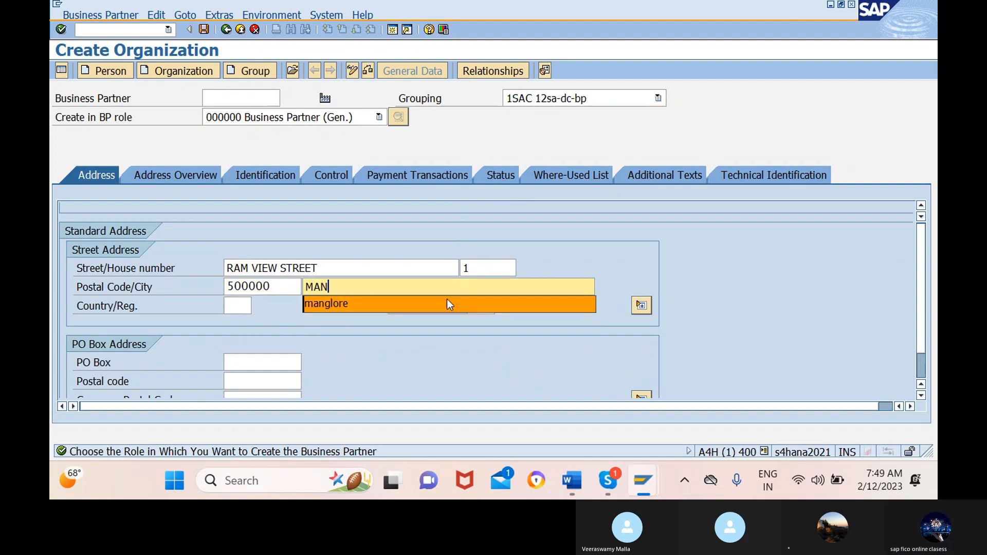
left_click(447, 305)
Step: Set the organization's country to IN (India) and its region to 10 (Karnataka)
left_click(234, 304)
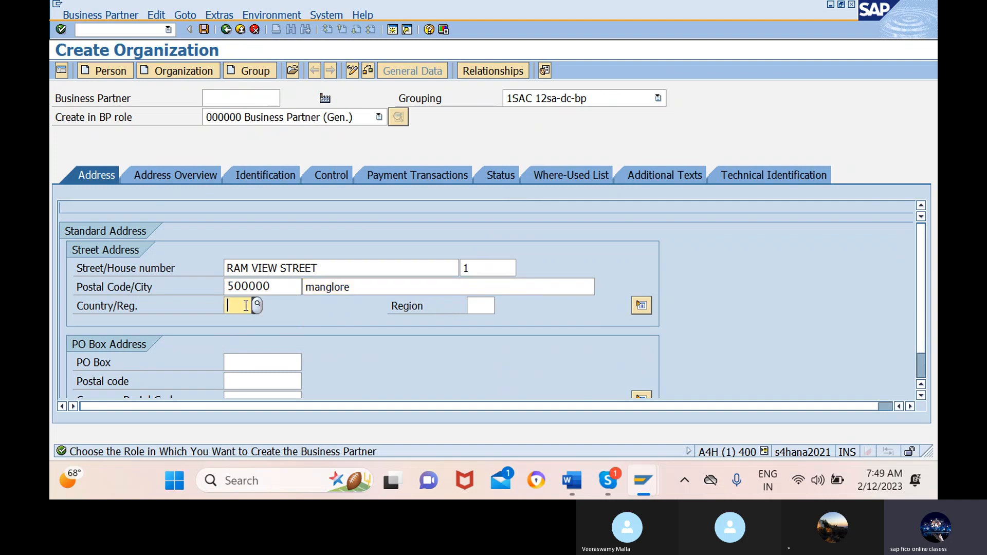
type("IN")
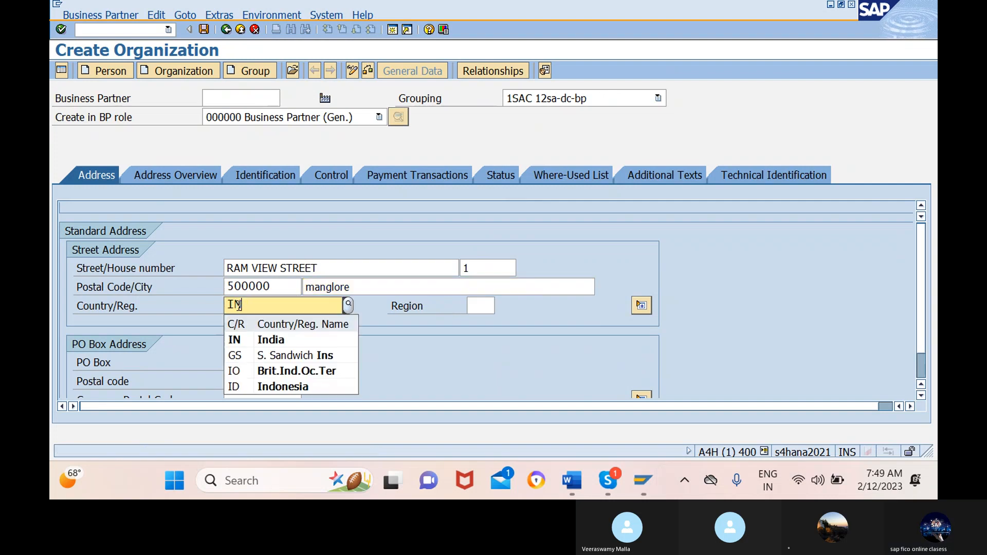
left_click(247, 340)
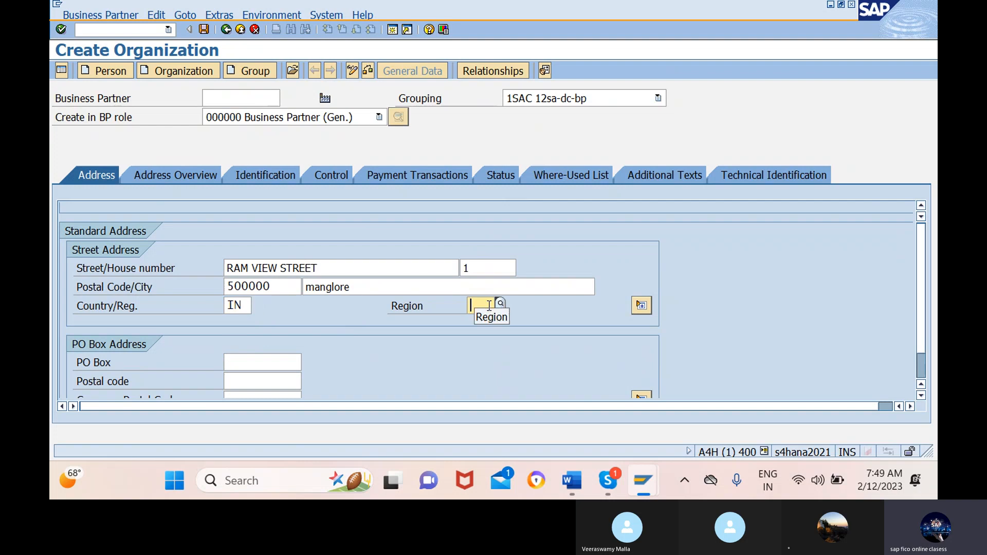
left_click(483, 305)
type("10")
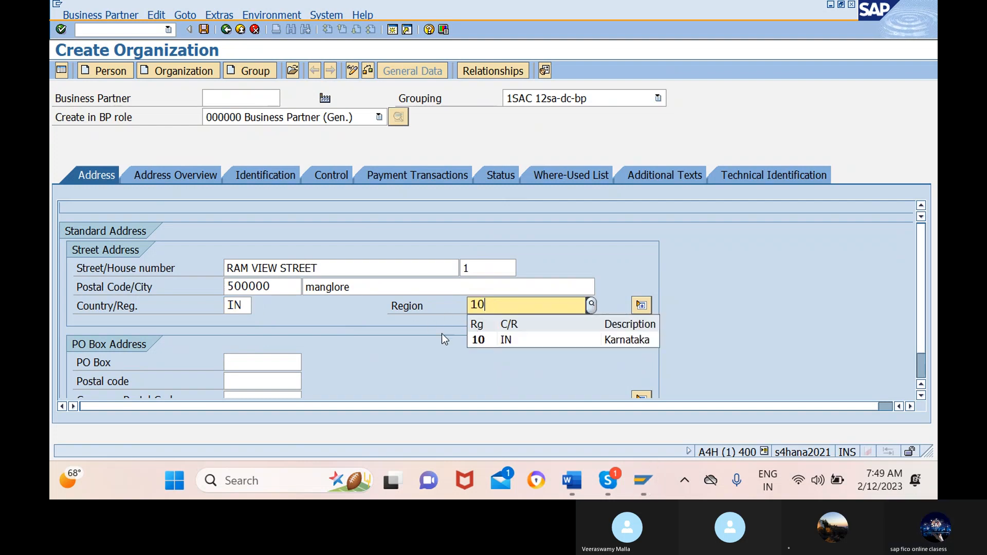
left_click(397, 345)
Step: Fill in the PO box and its postal code in the organization's PO box address
left_click(262, 363)
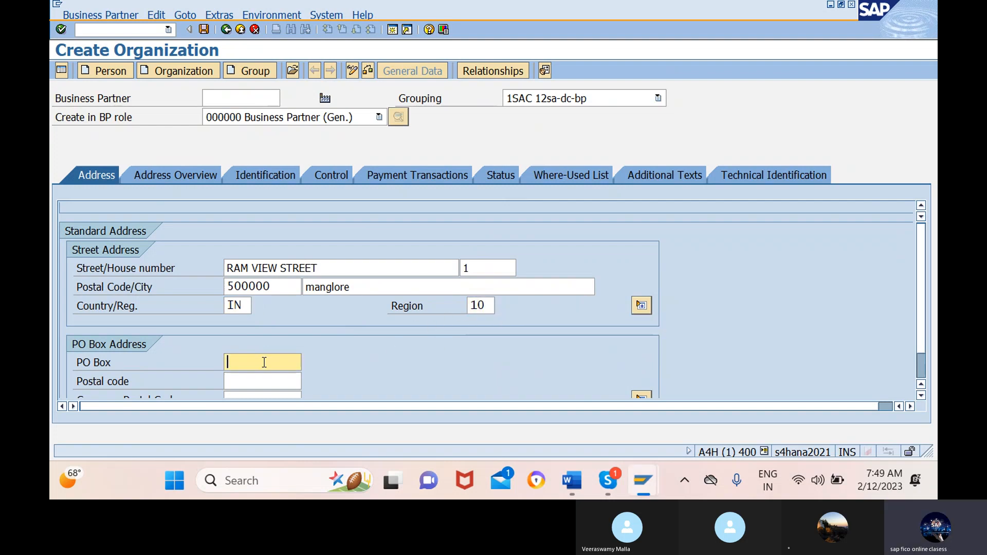
type("RAM")
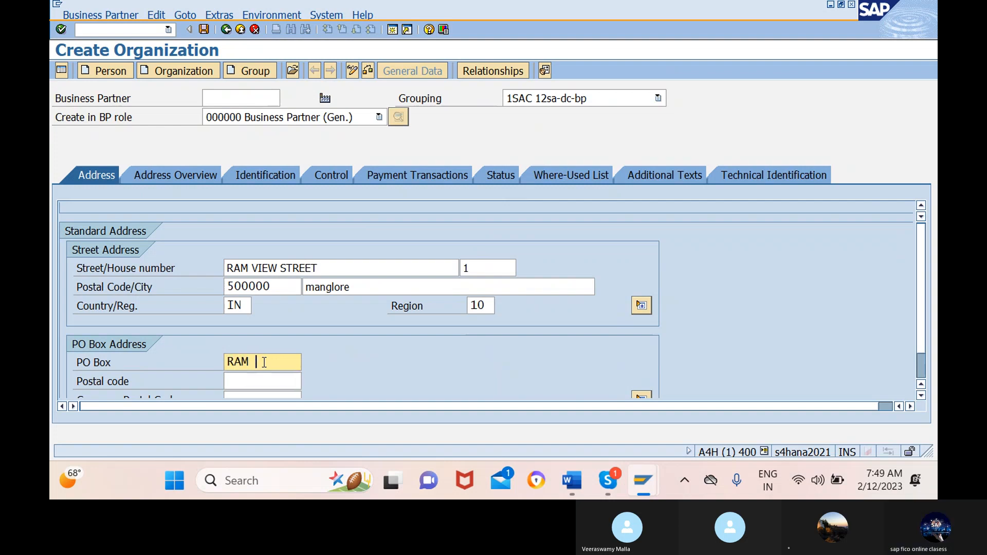
type("  VIEW")
scroll(264, 362, "down", 1)
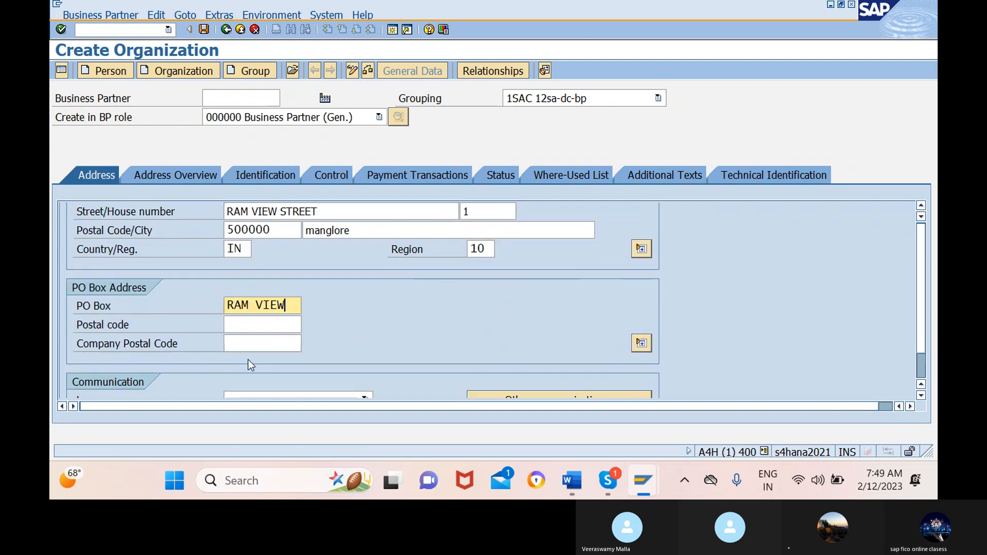
left_click(264, 325)
type("5")
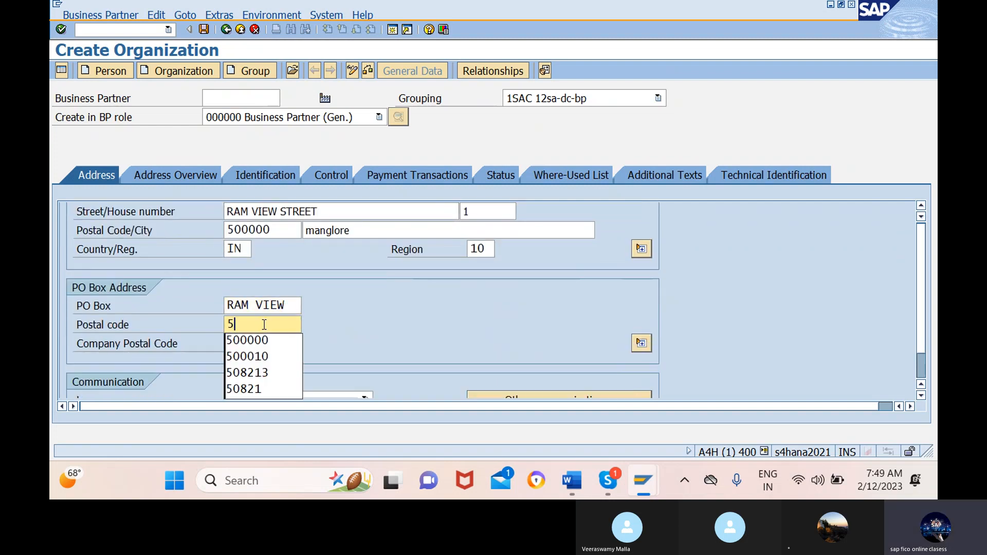
left_click(263, 341)
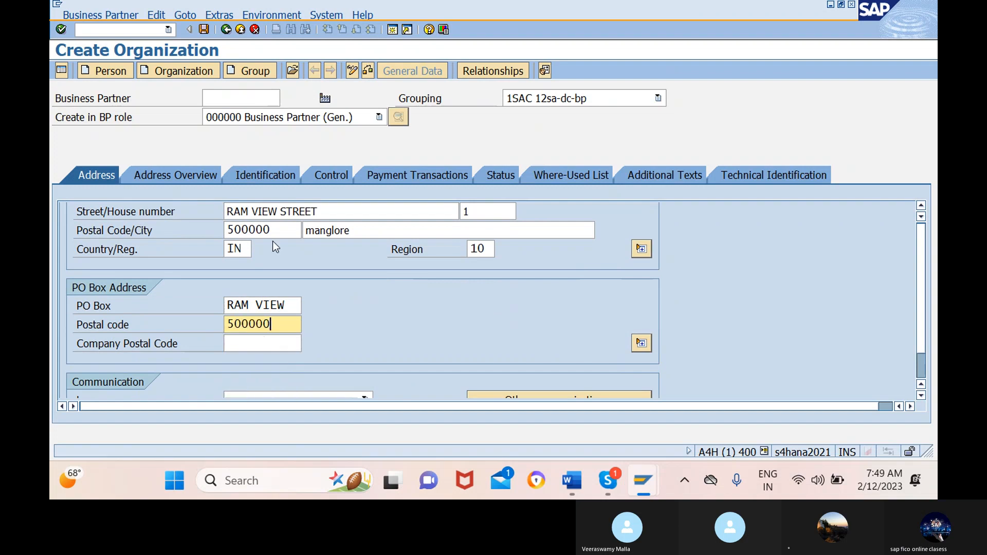
Step: Check the business partner data for errors, then switch to display mode and save the new organization
left_click(368, 70)
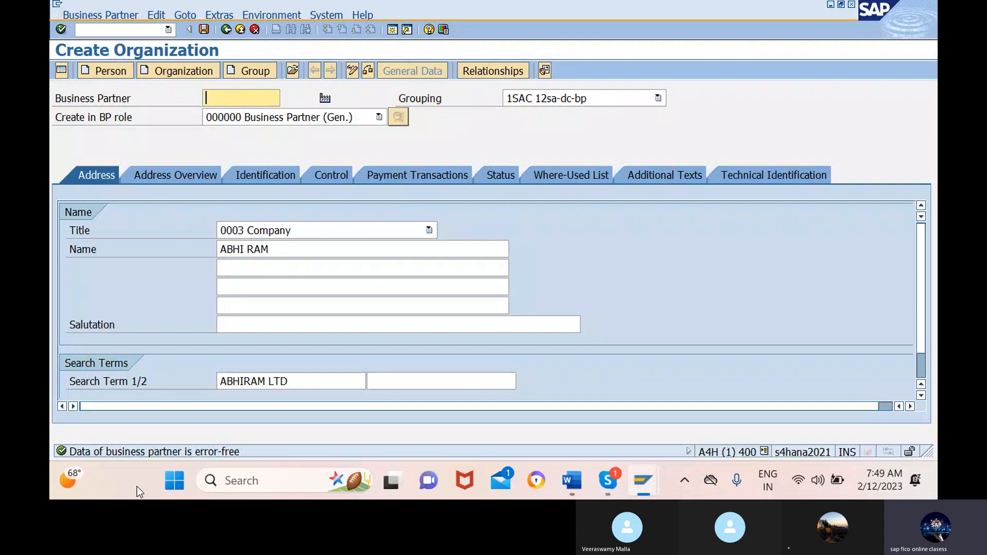
key("F6")
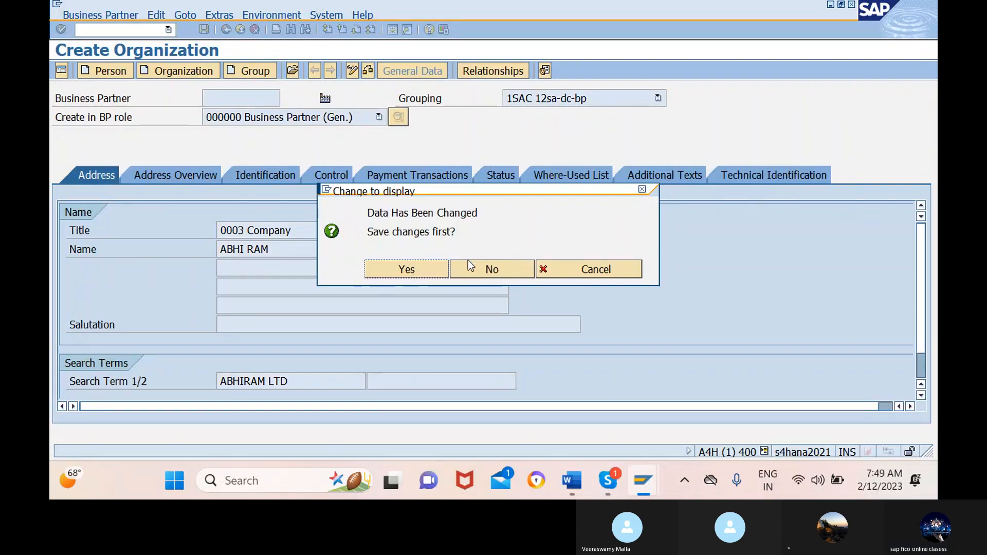
left_click(432, 270)
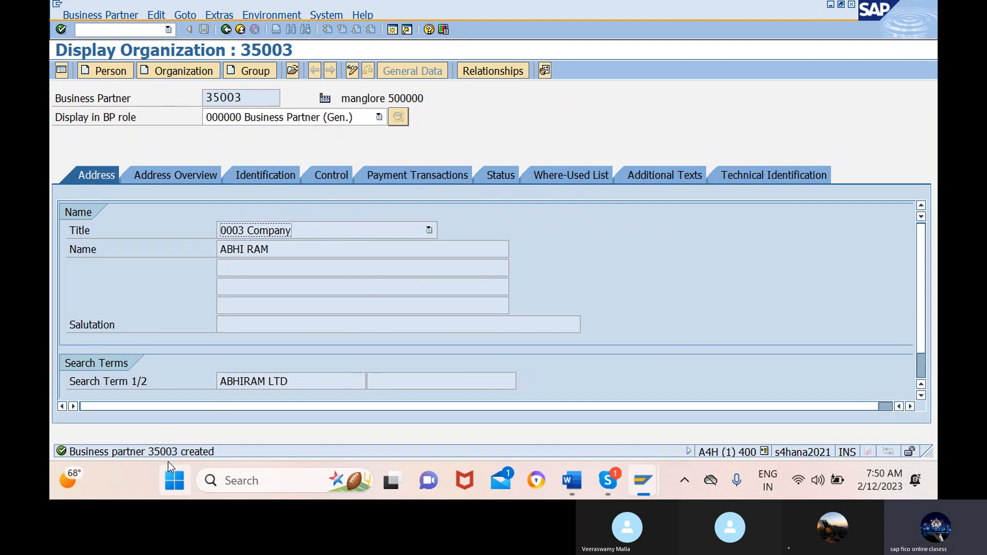
Step: Assign the BP role 1SAC Customer (Fin.Accounting) to the saved organization in change mode and open its company code data
left_click(352, 71)
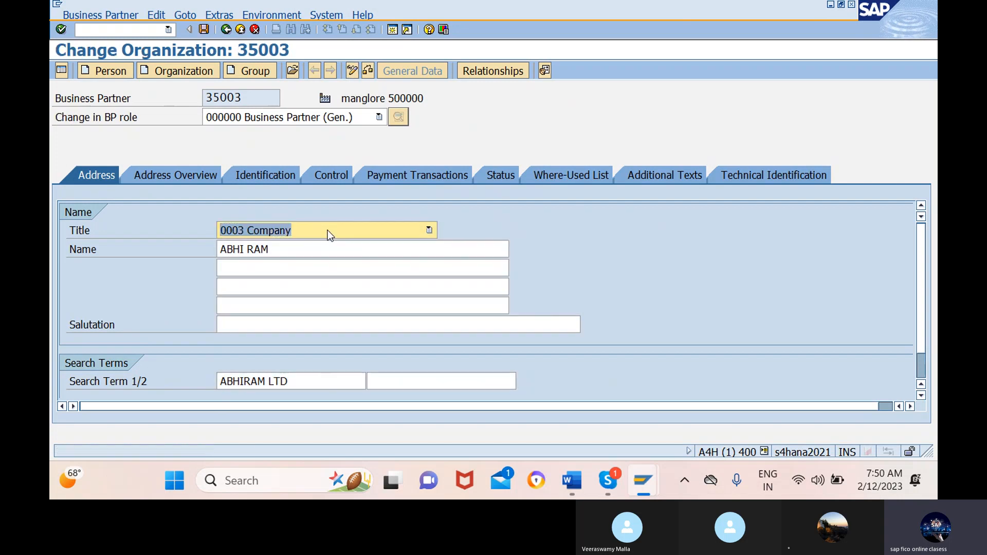
left_click(295, 116)
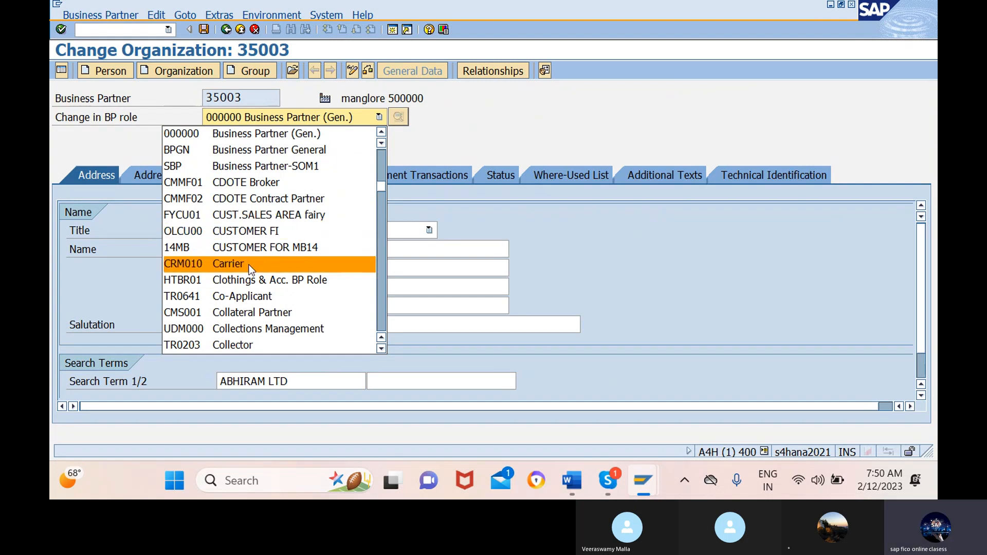
scroll(250, 269, "down", 2)
scroll(251, 268, "down", 2)
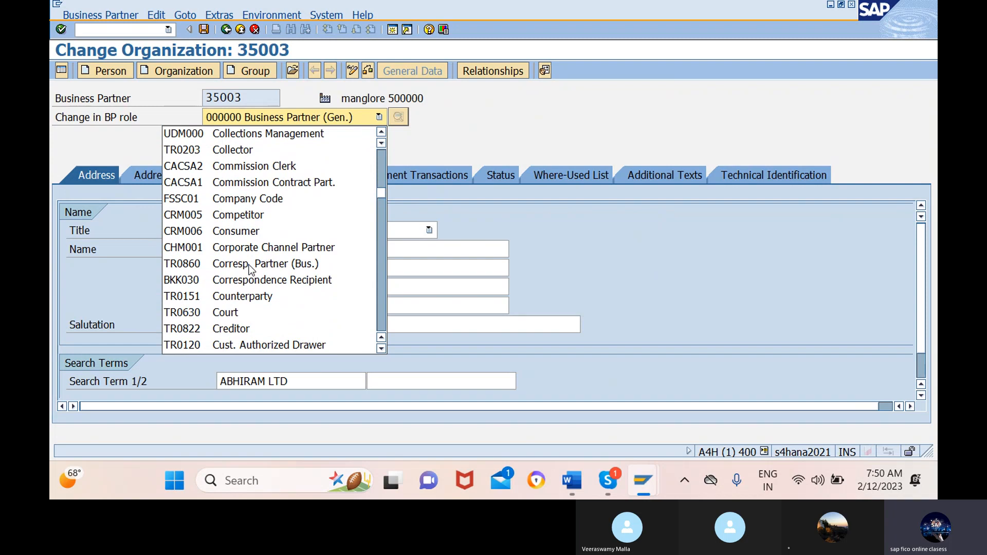
scroll(250, 269, "down", 3)
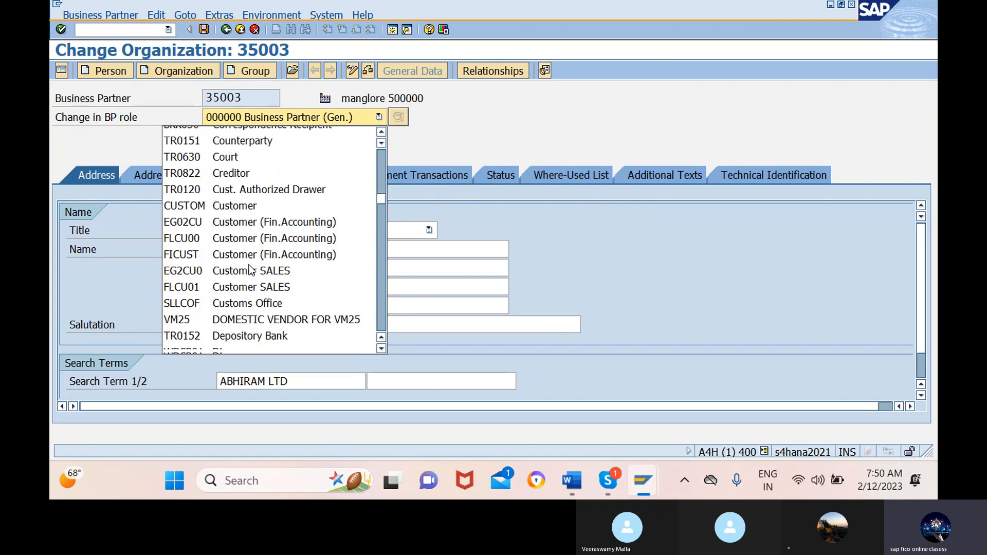
scroll(251, 269, "down", 3)
scroll(251, 269, "down", 1)
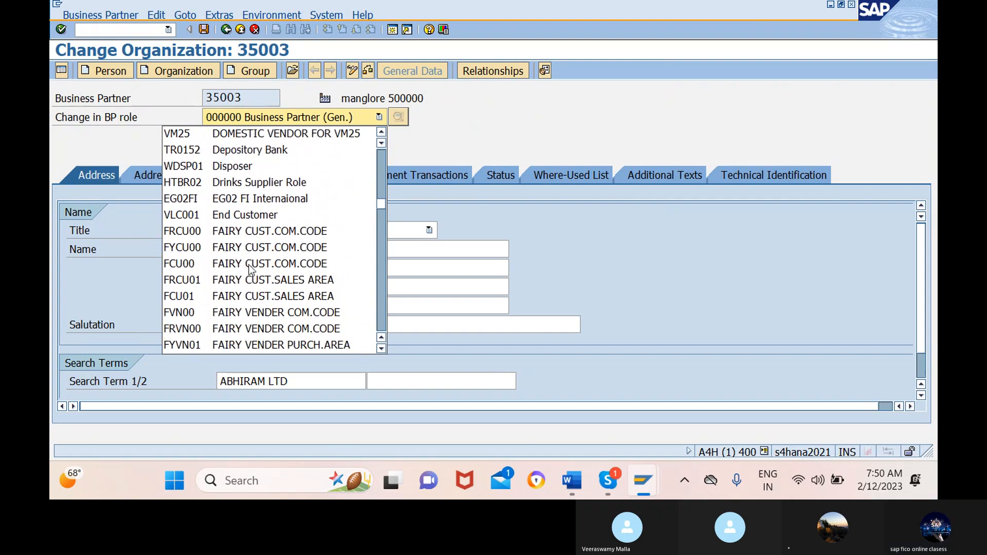
scroll(250, 268, "down", 3)
scroll(250, 268, "down", 5)
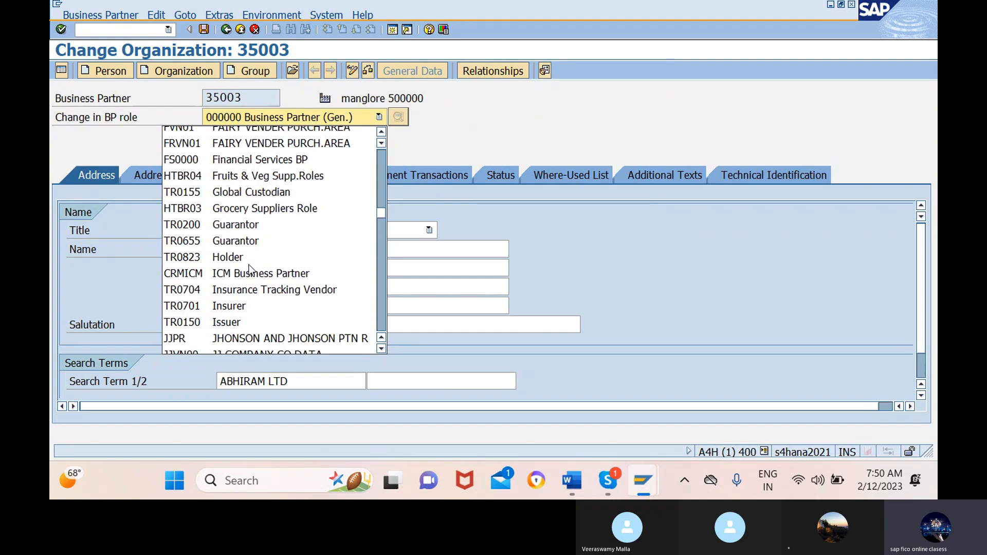
scroll(251, 268, "down", 6)
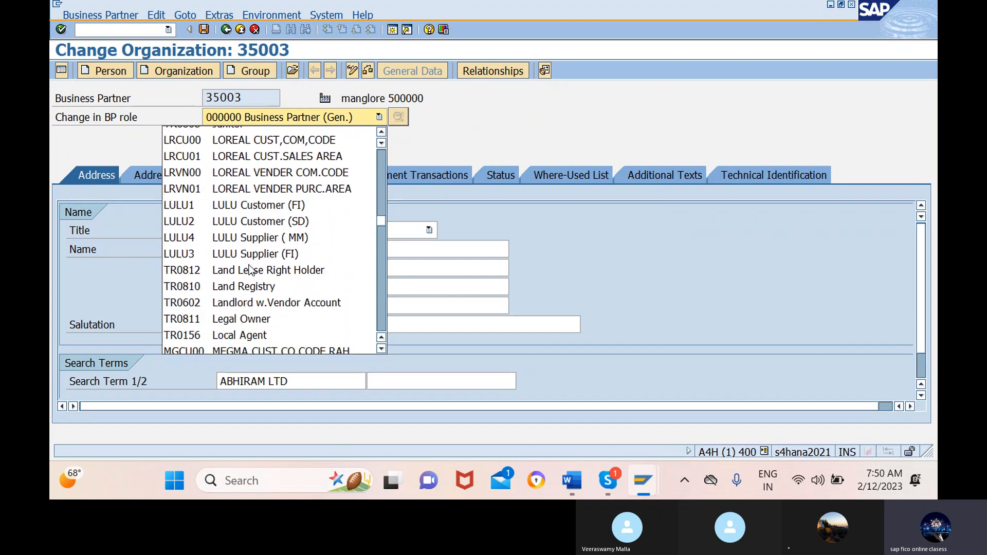
scroll(251, 268, "down", 8)
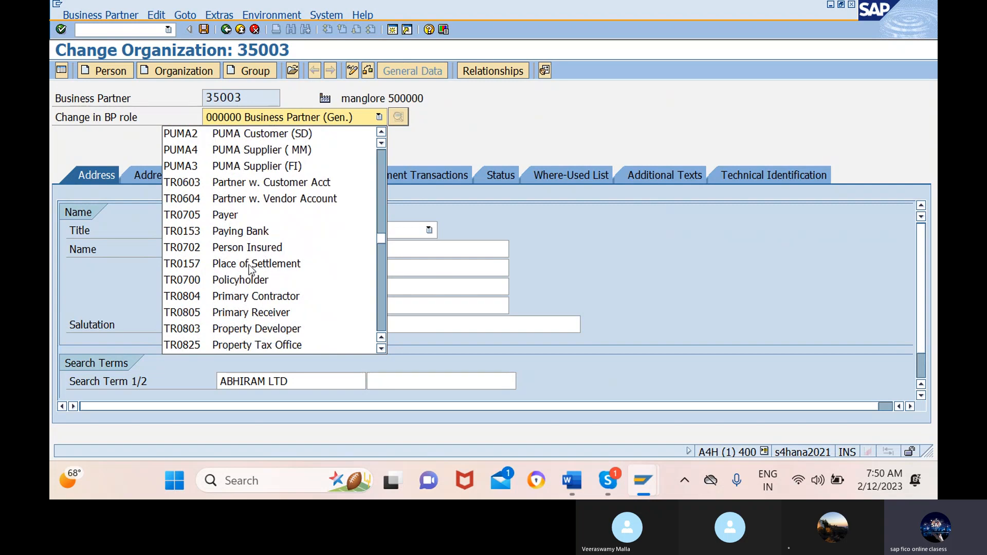
scroll(249, 265, "up", 10)
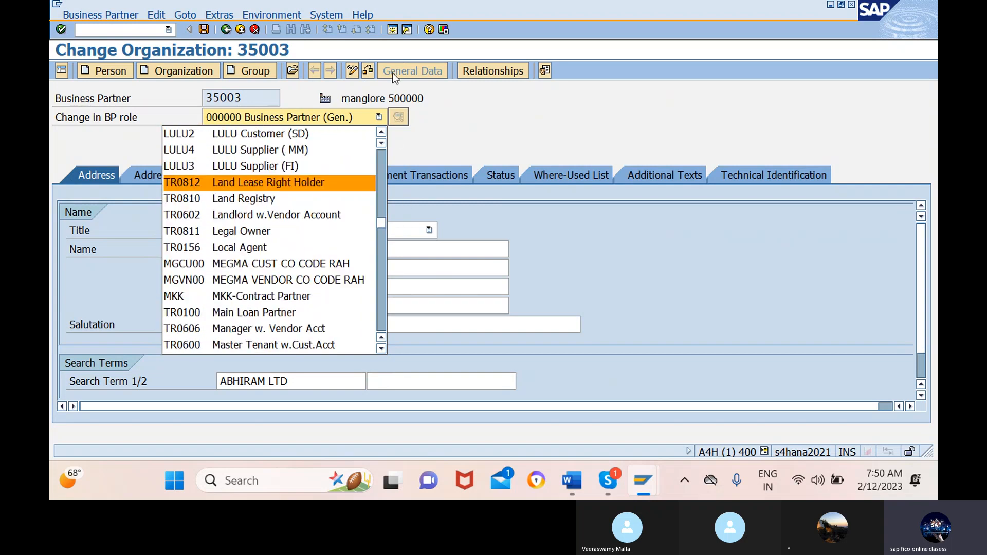
key("Down")
left_click_drag(385, 224, 386, 98)
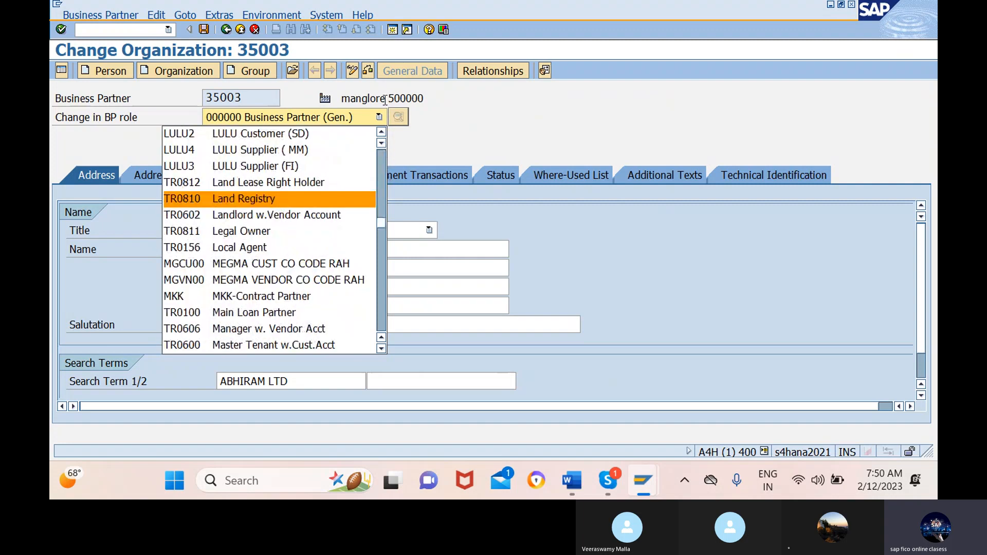
left_click_drag(382, 220, 372, 121)
scroll(382, 188, "up", 10)
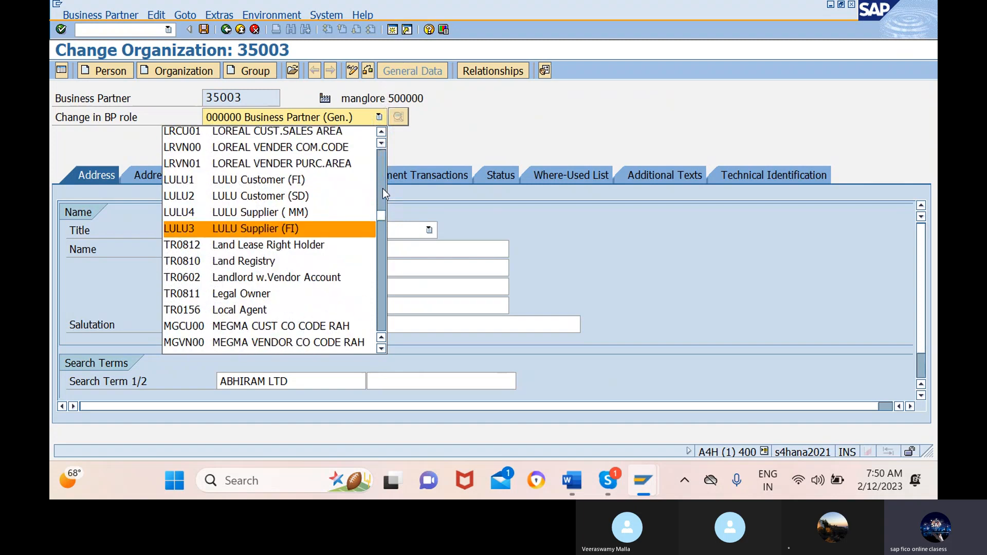
scroll(382, 156, "up", 15)
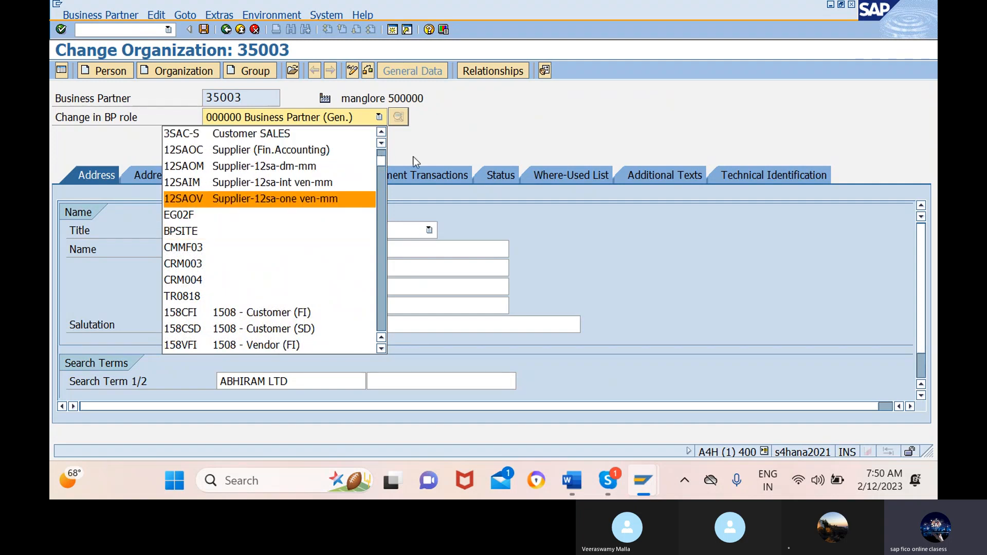
scroll(381, 167, "up", 5)
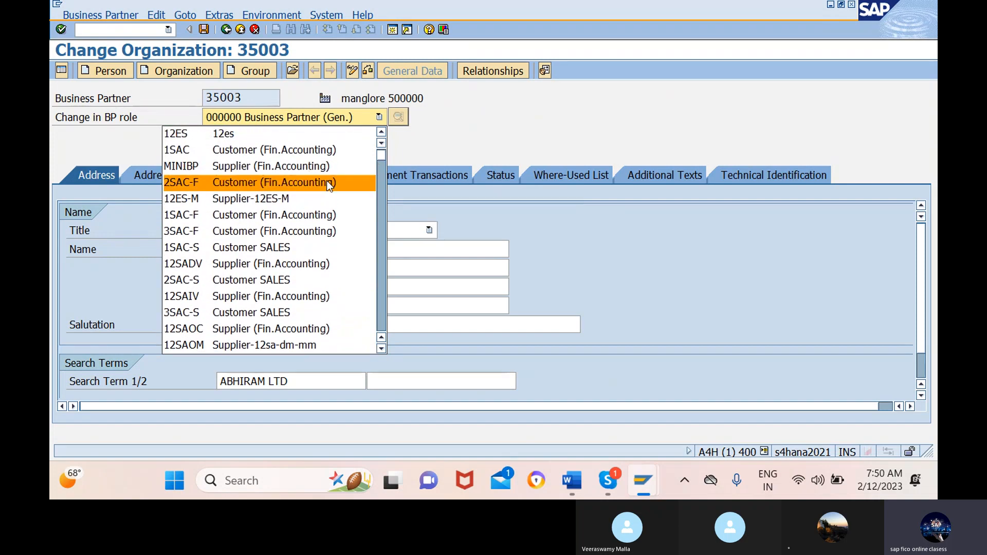
left_click(235, 150)
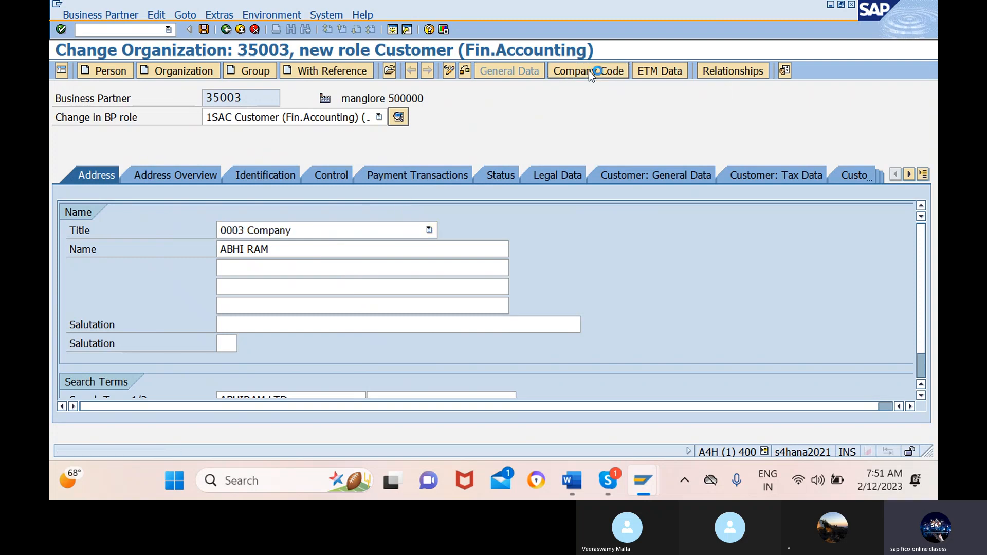
left_click(590, 72)
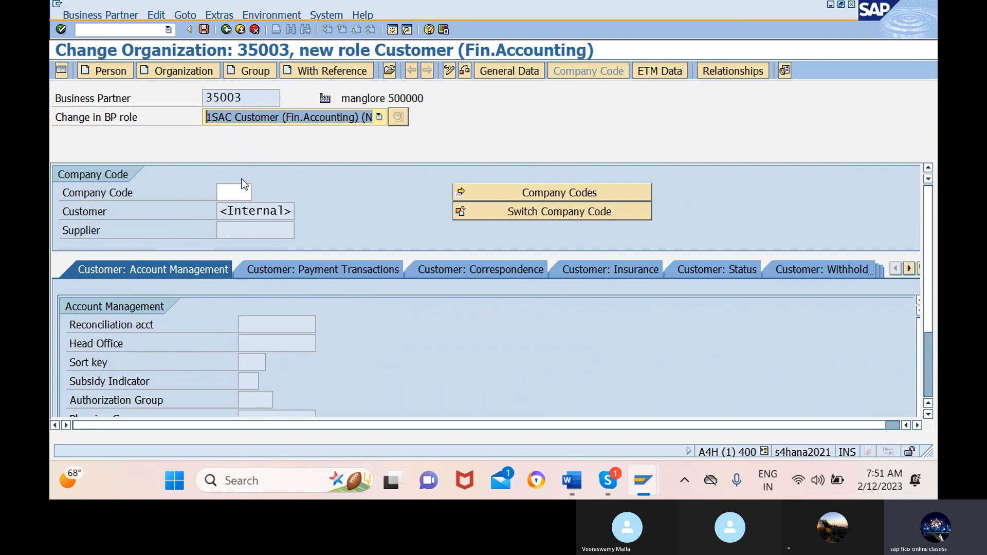
Step: Enter company code 12SA for the organization's customer role and confirm it
left_click(243, 192)
type("12")
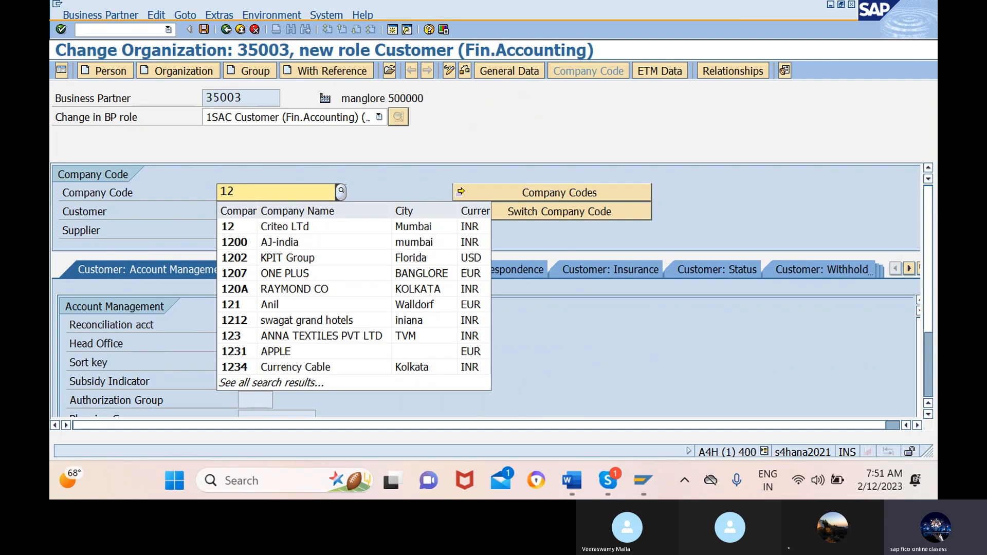
type("SA")
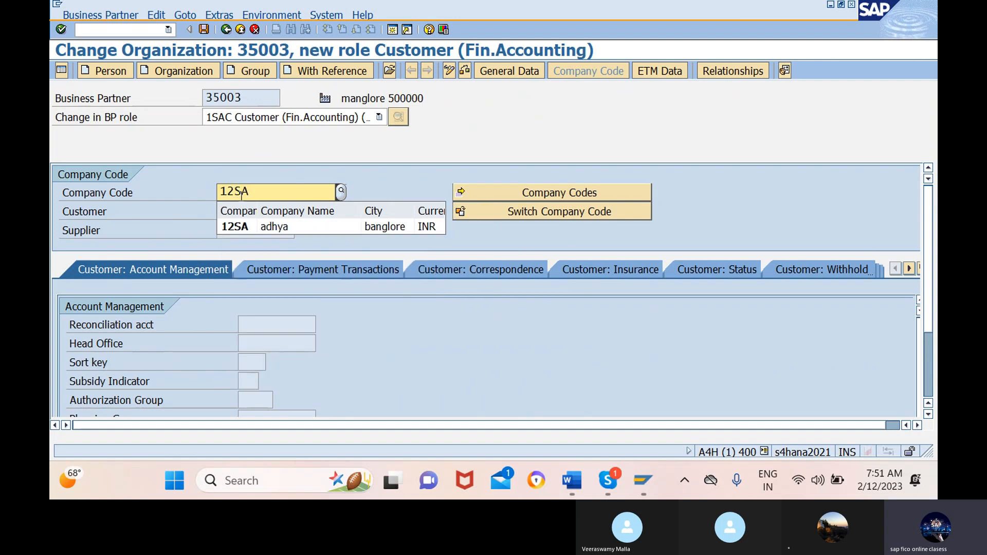
left_click(265, 227)
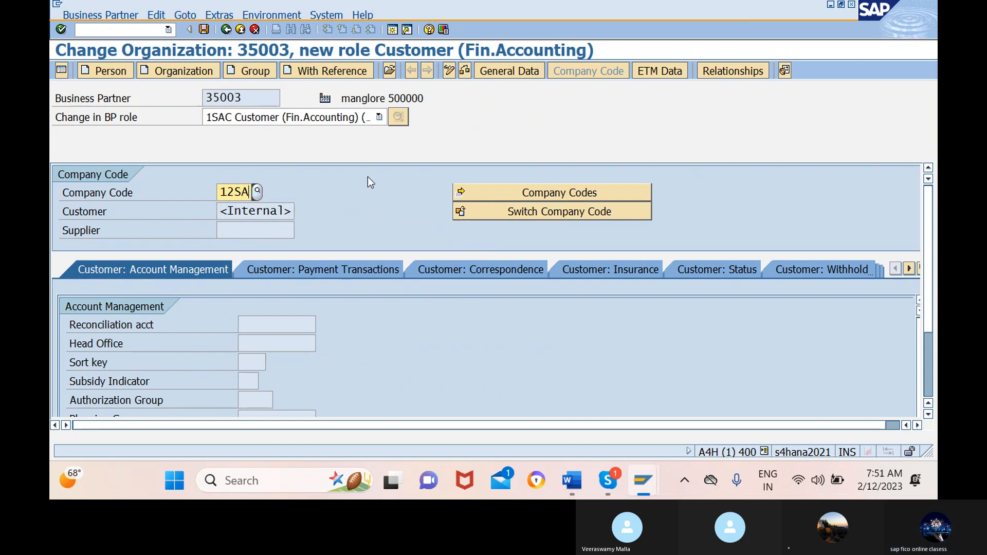
key("Return")
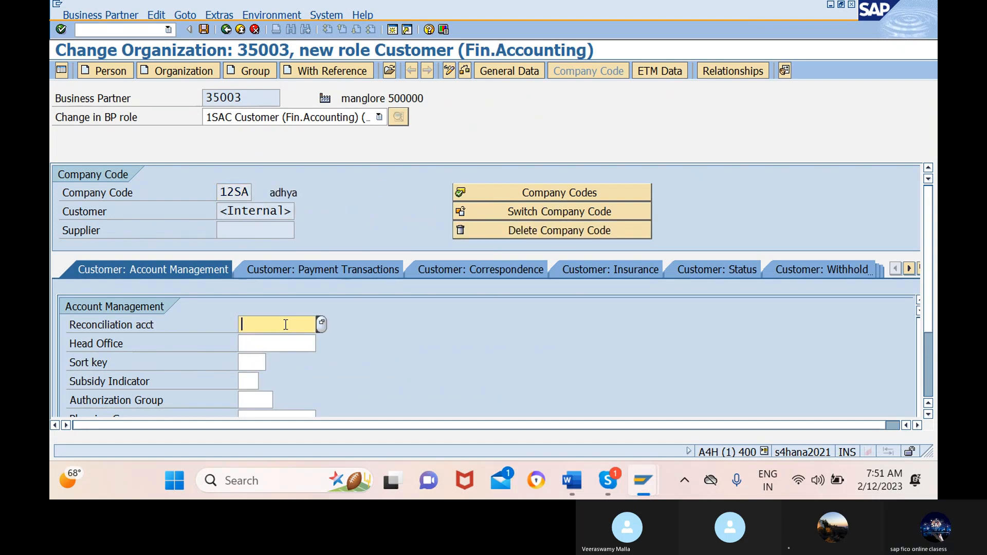
Step: Set the customer's reconciliation account to 100103 (domestic customer) and the sort key to 031 (Customer number)
left_click(324, 324)
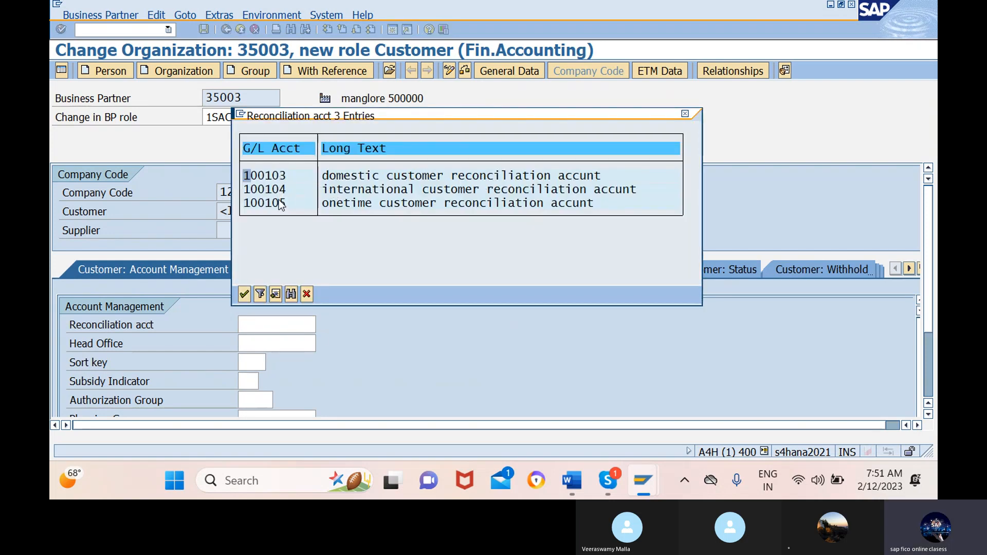
left_click(245, 294)
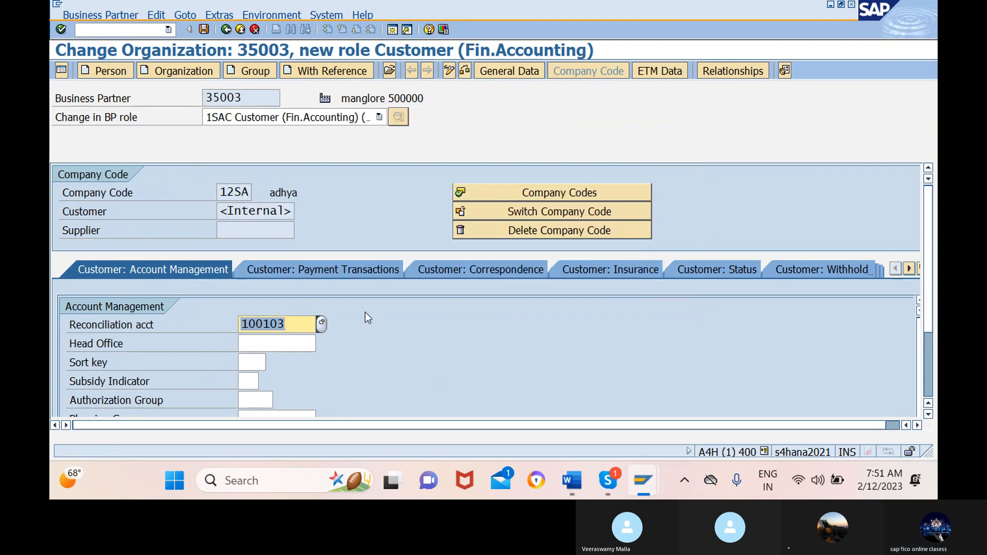
left_click(260, 362)
left_click(271, 362)
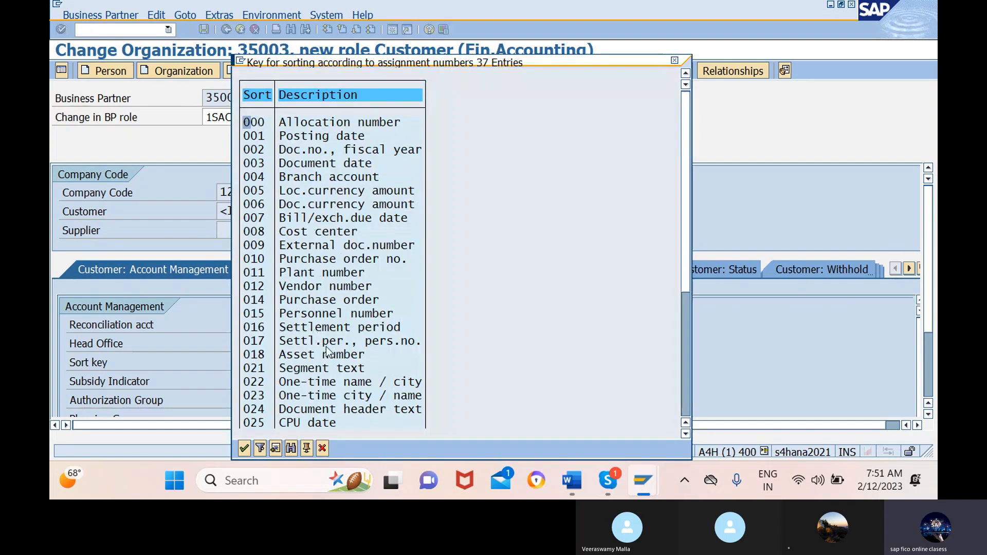
scroll(330, 358, "down", 6)
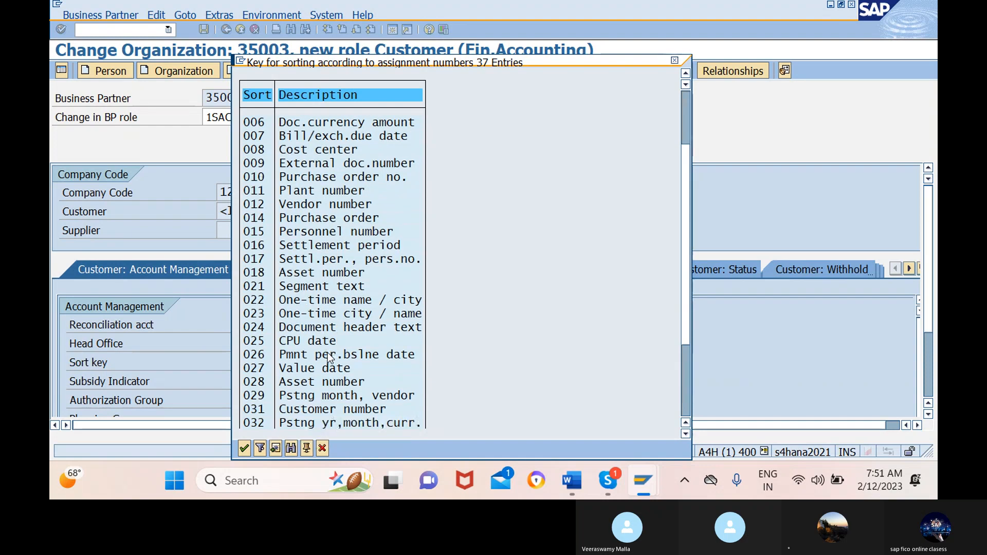
left_click(254, 410)
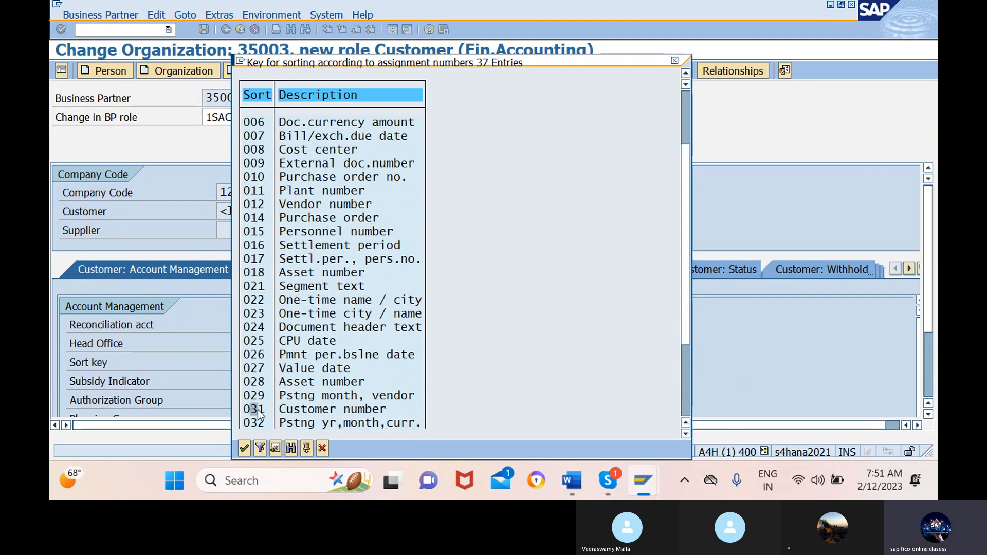
left_click(245, 448)
scroll(376, 367, "down", 3)
scroll(377, 366, "up", 2)
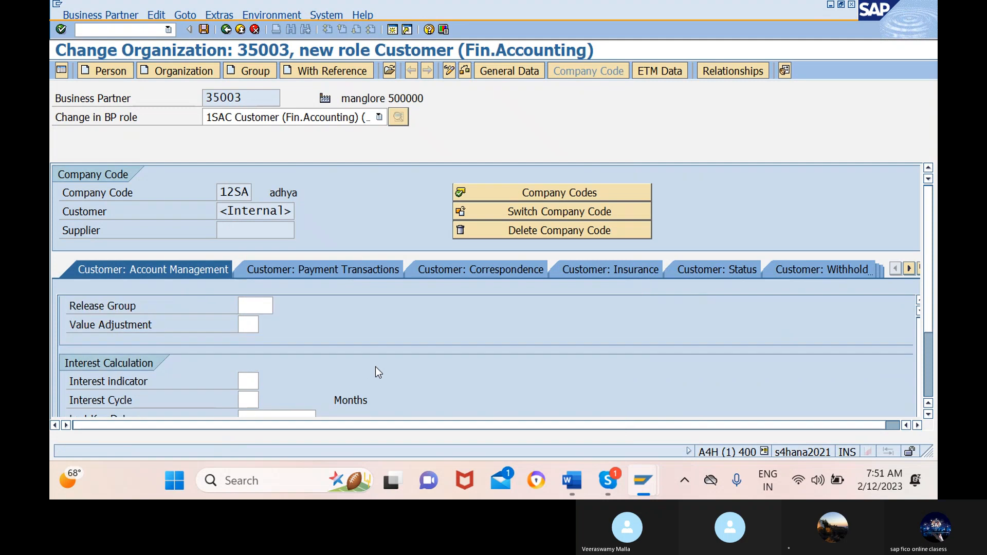
scroll(376, 367, "up", 1)
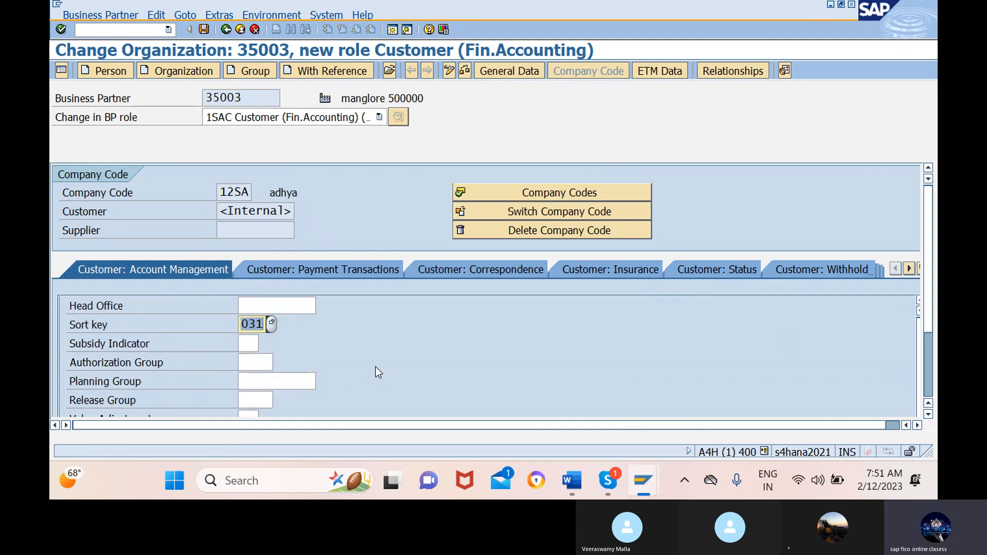
Step: Set the payment terms to 0001 in the customer's payment transactions and review the remaining payment fields
left_click(338, 270)
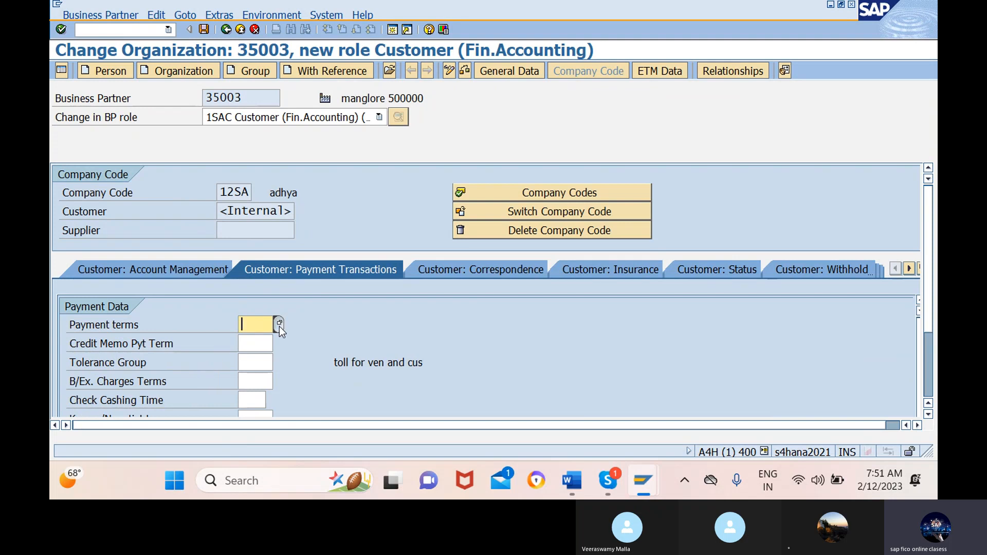
left_click(279, 324)
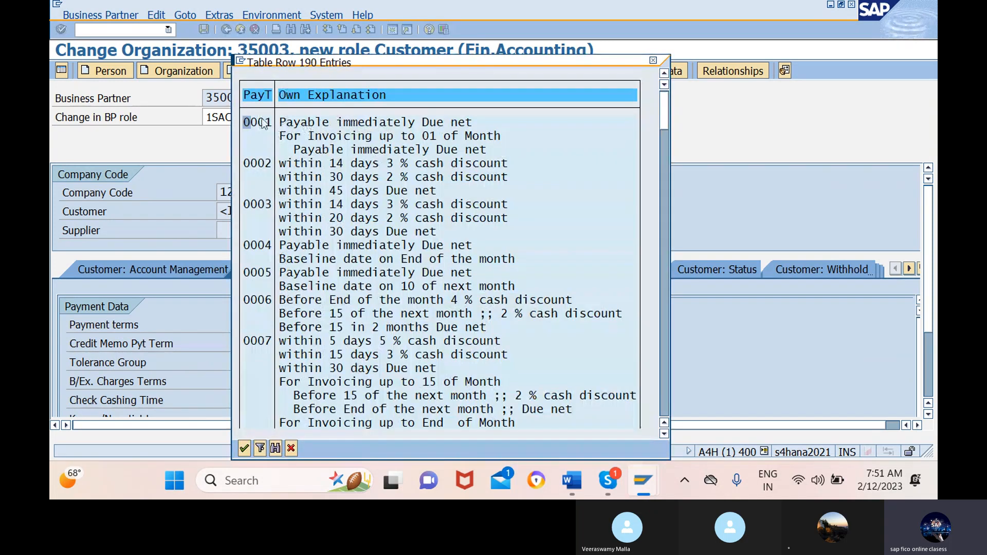
left_click(245, 447)
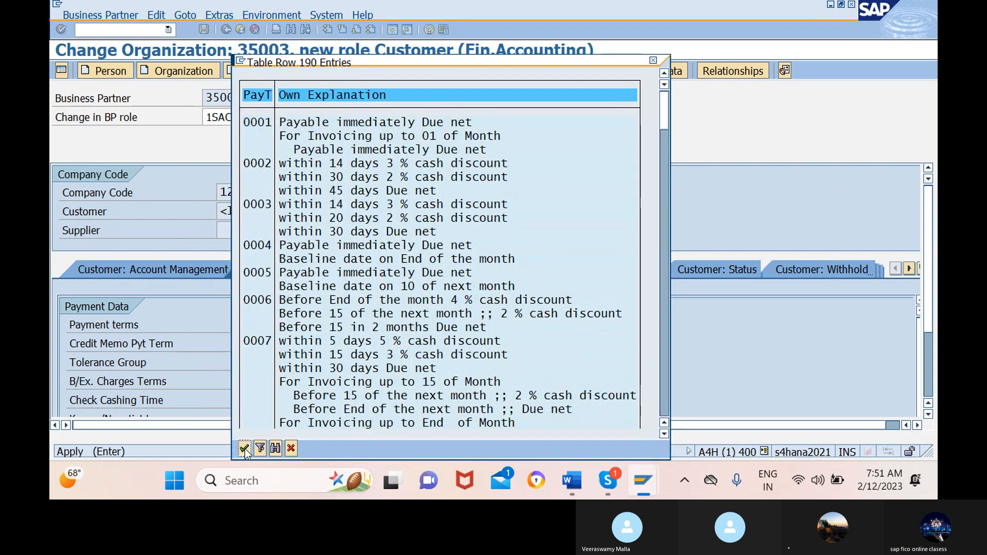
scroll(353, 344, "down", 5)
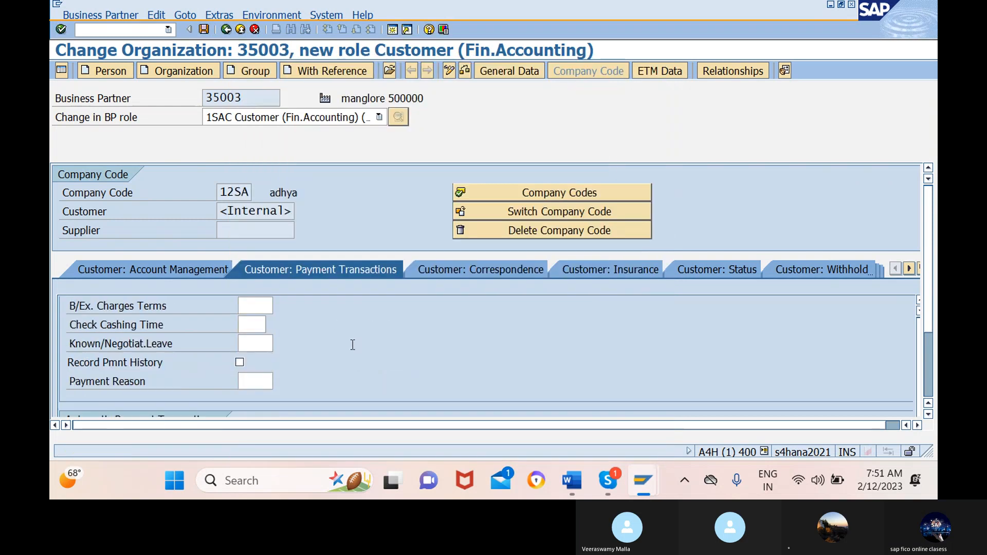
scroll(350, 345, "down", 6)
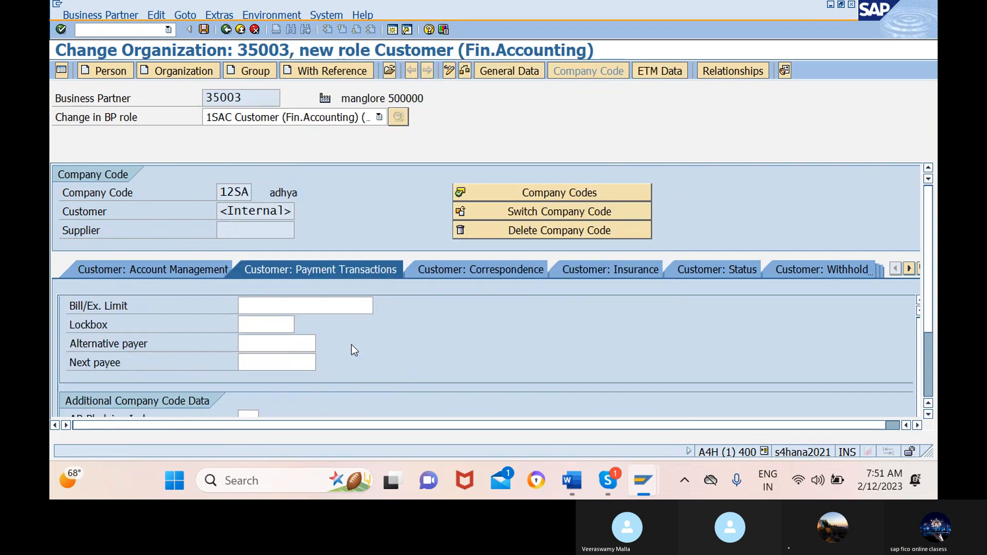
Step: Review the customer's correspondence data with its available dunning procedures, plus the insurance, status and withholding tax data
left_click(490, 247)
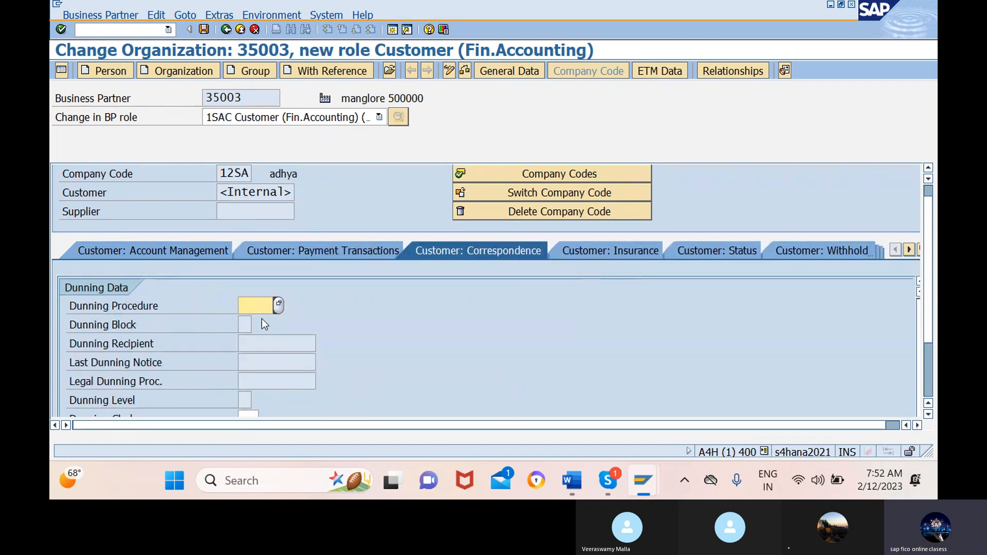
left_click(279, 304)
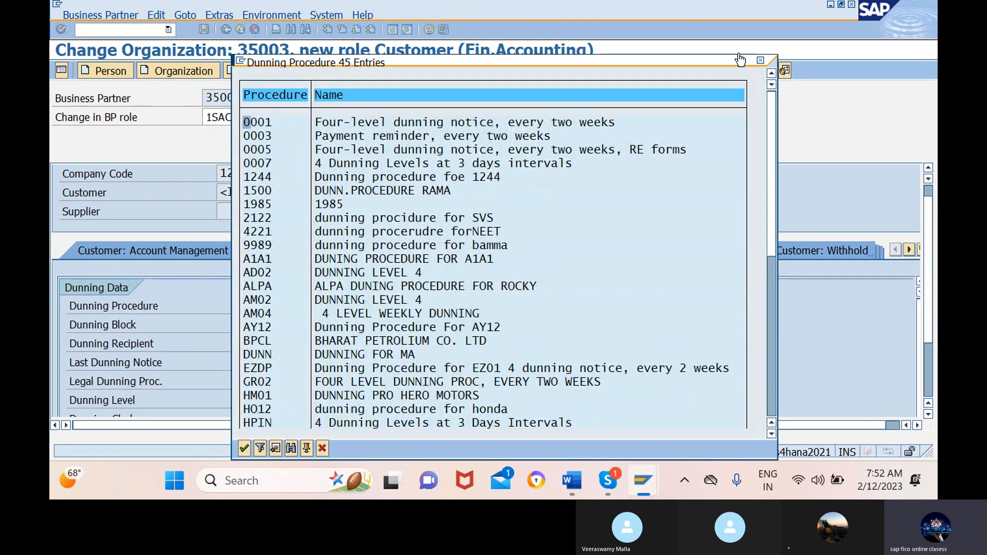
left_click(761, 61)
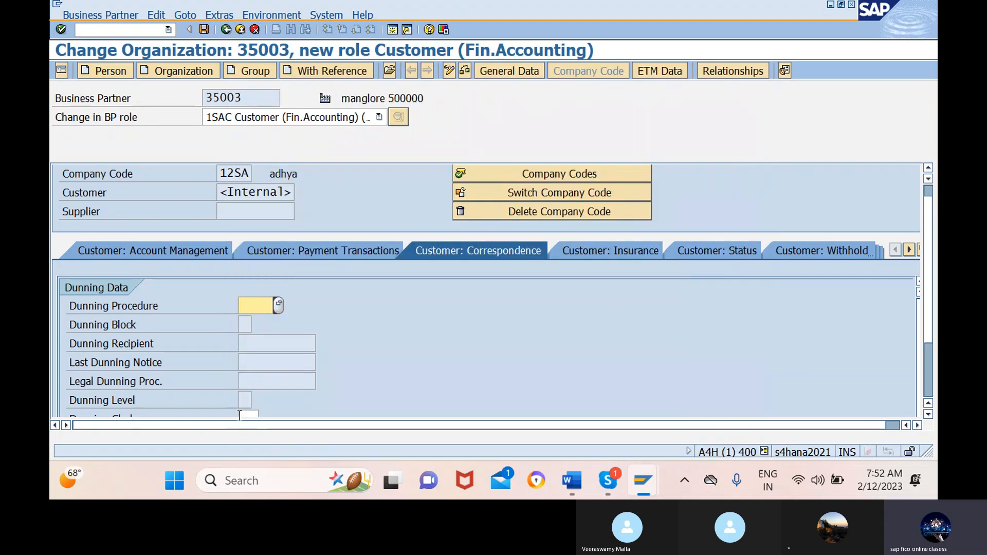
scroll(461, 349, "down", 1)
scroll(461, 349, "down", 3)
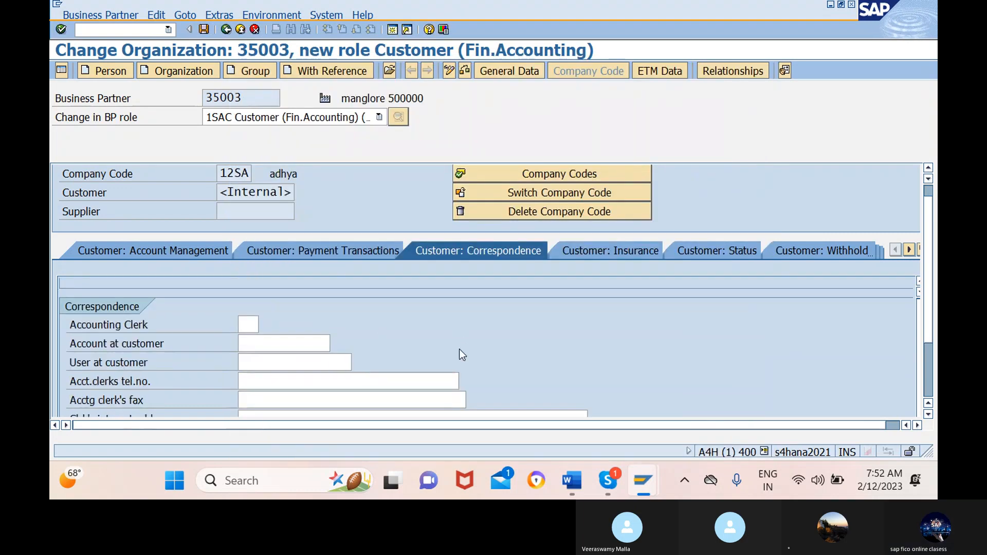
left_click(599, 255)
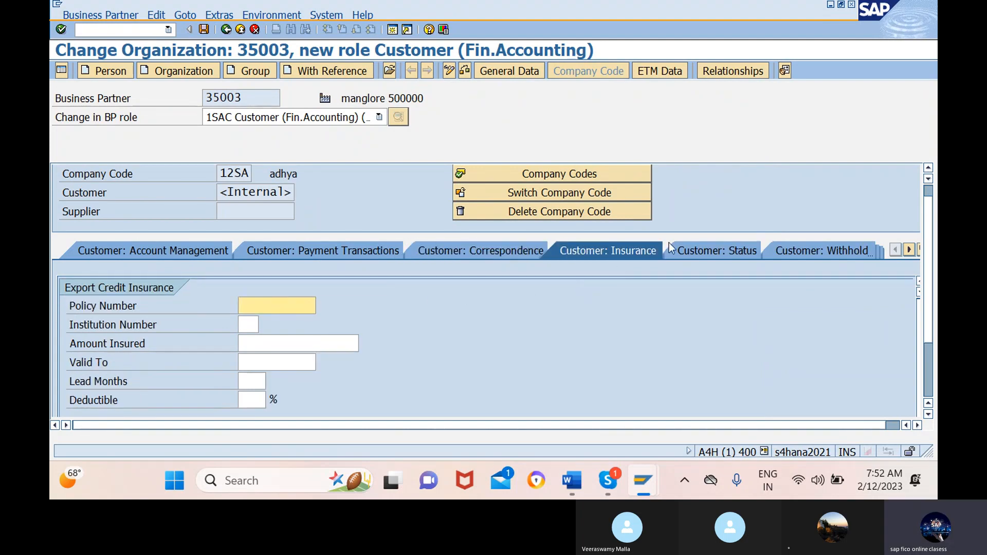
left_click(699, 252)
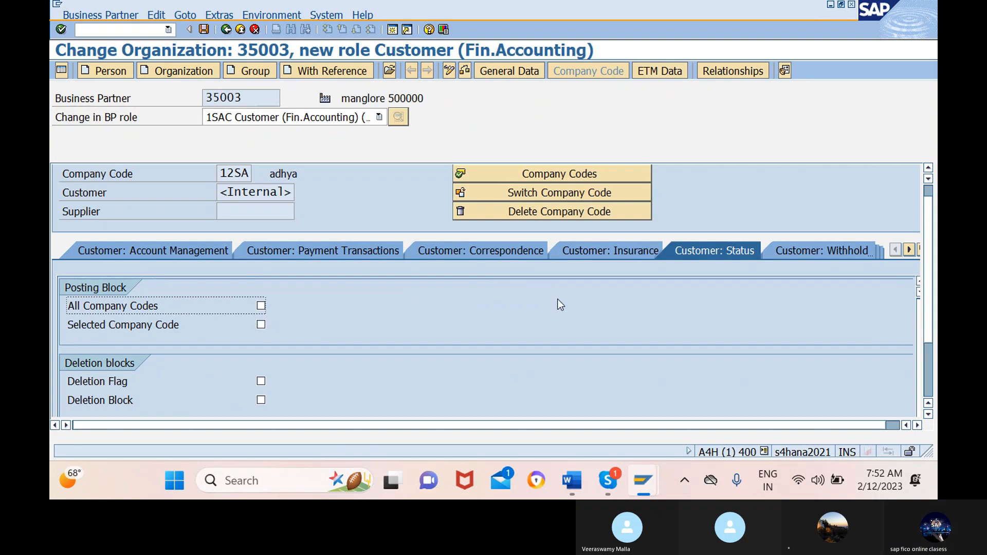
left_click(803, 250)
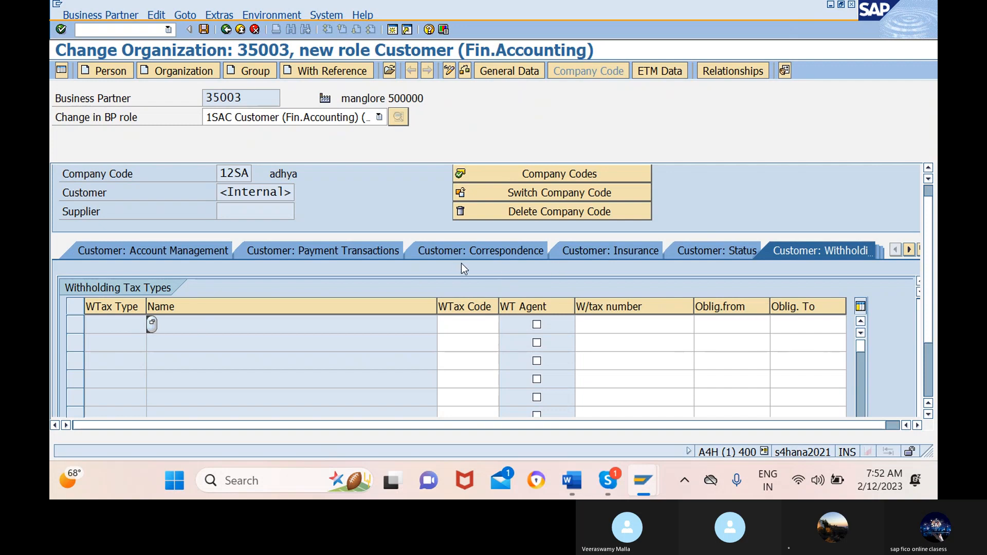
Step: Return to the organization's general data and reselect the address country by finding INDIA and applying IN
left_click(464, 70)
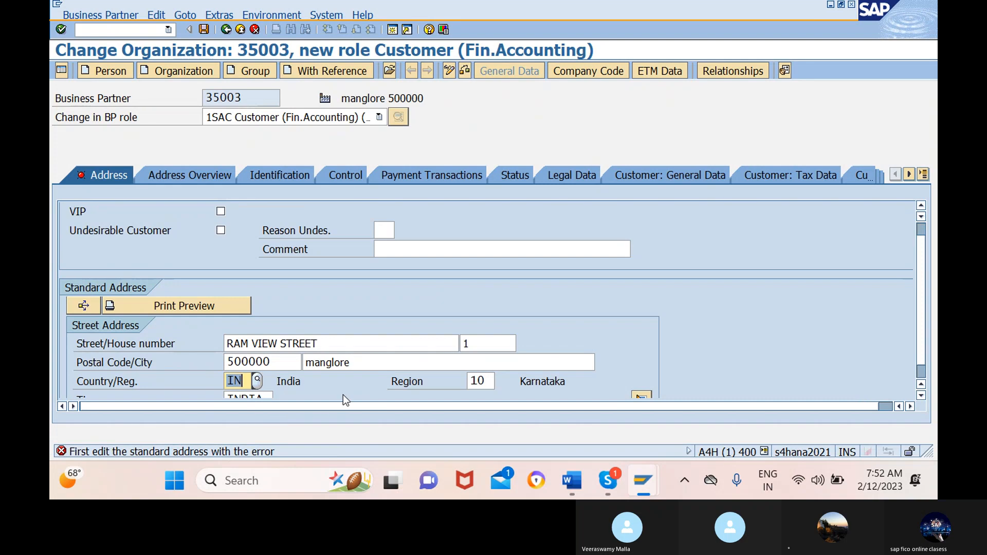
scroll(344, 395, "down", 3)
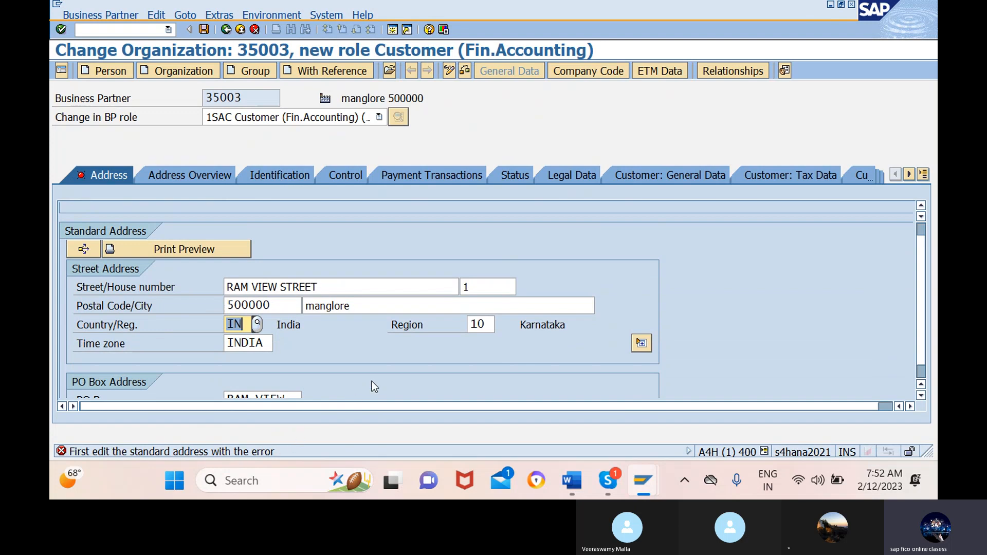
scroll(373, 381, "down", 10)
scroll(372, 381, "up", 10)
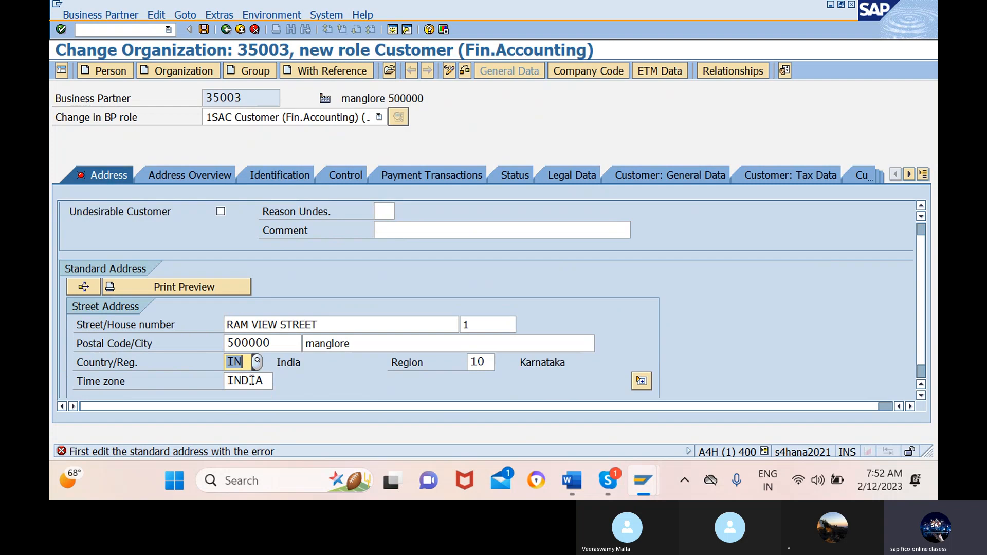
left_click(259, 360)
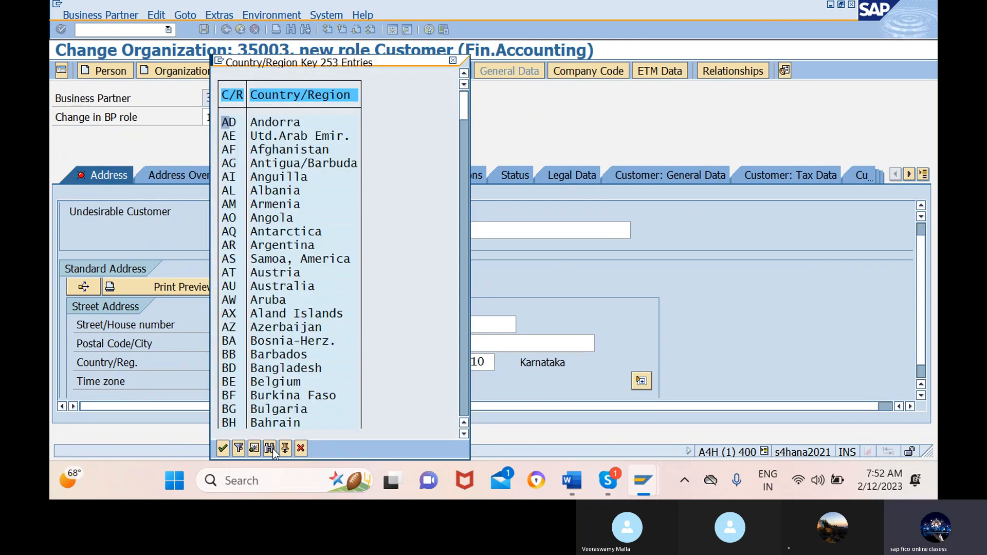
left_click(268, 450)
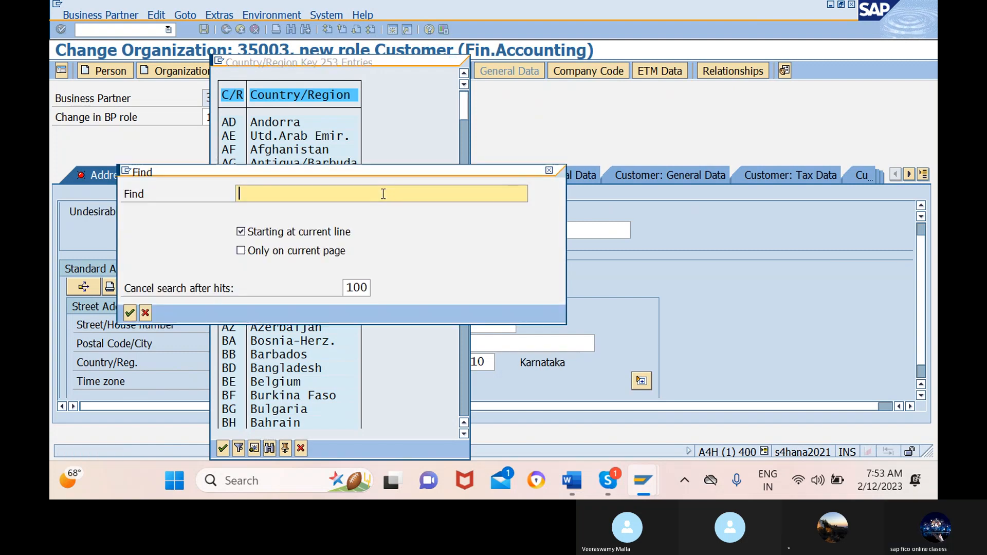
type("IN")
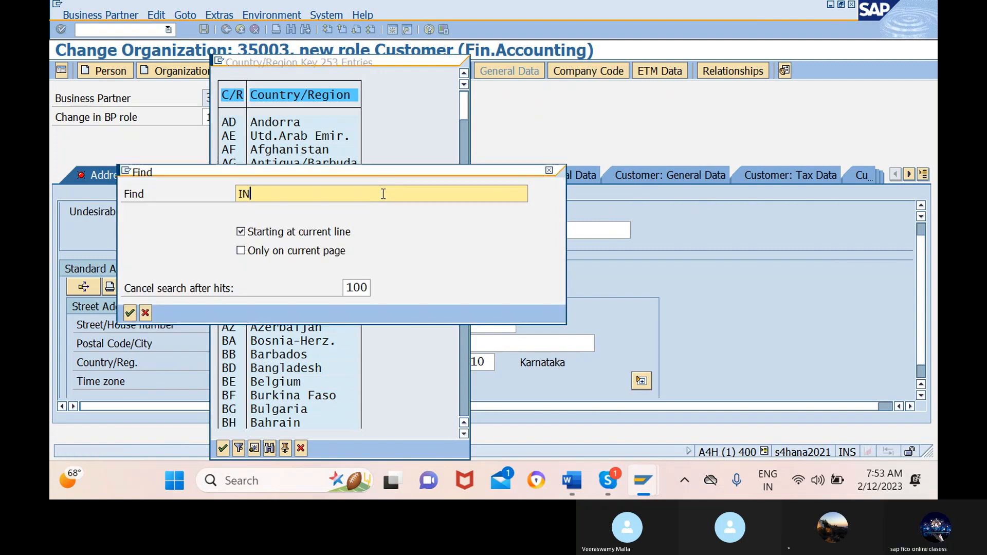
type("DIA")
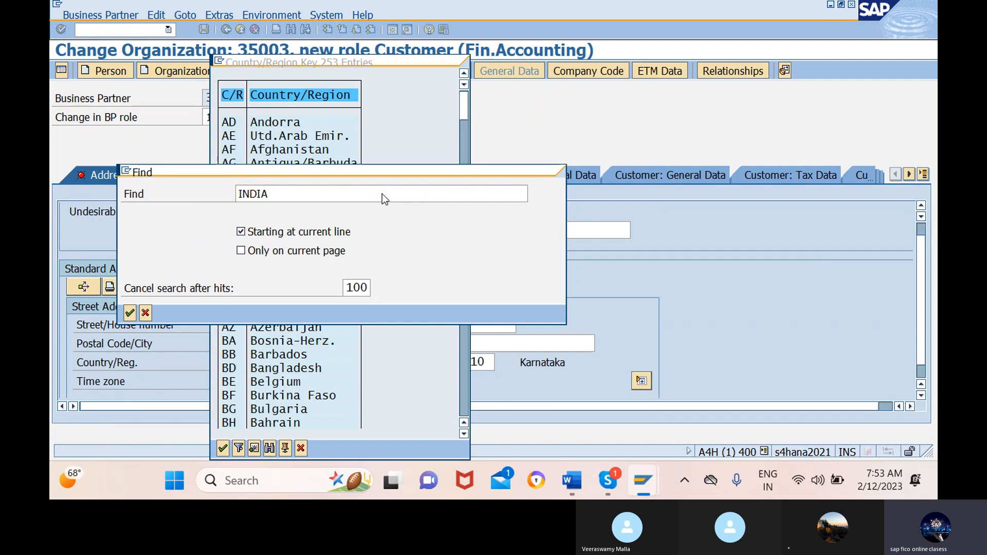
key("Return")
left_click(181, 55)
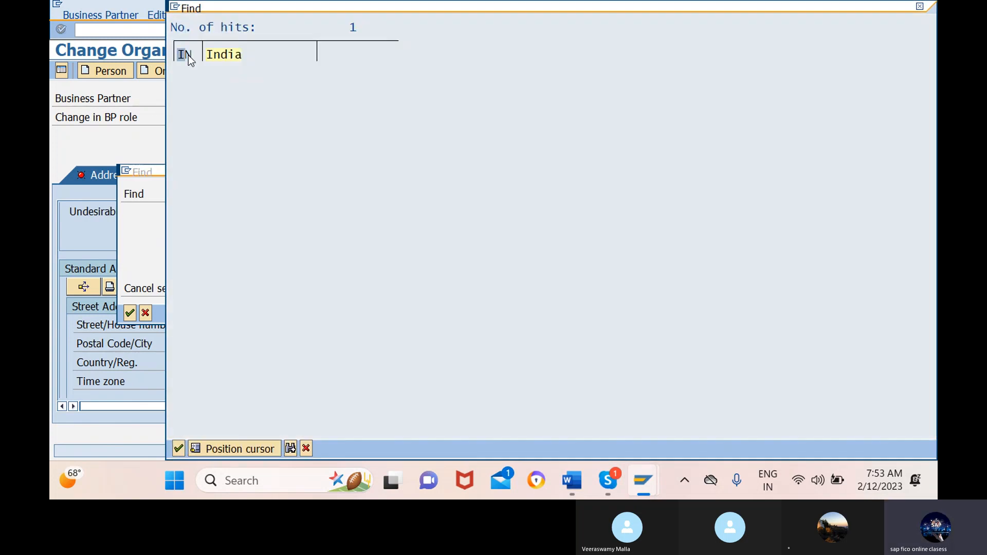
left_click(178, 449)
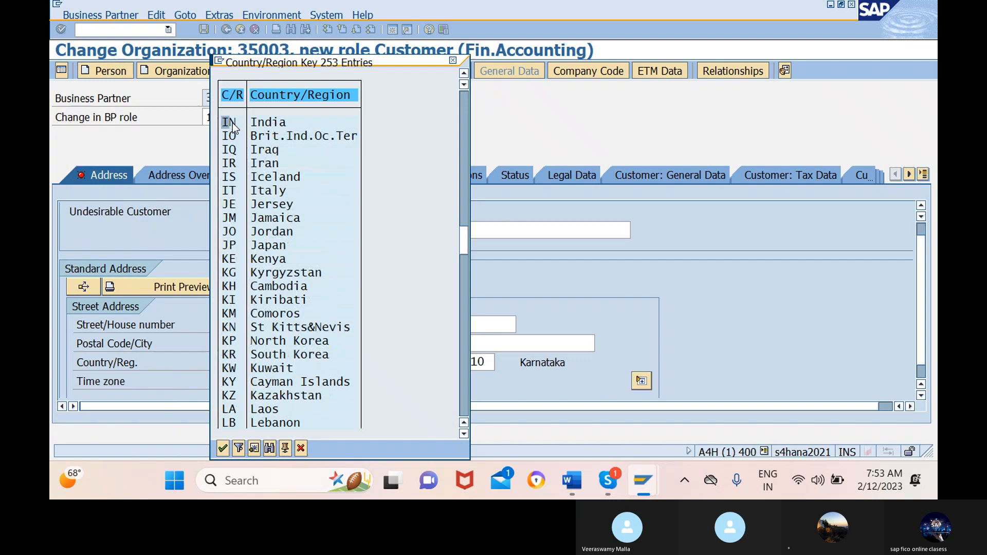
left_click(223, 448)
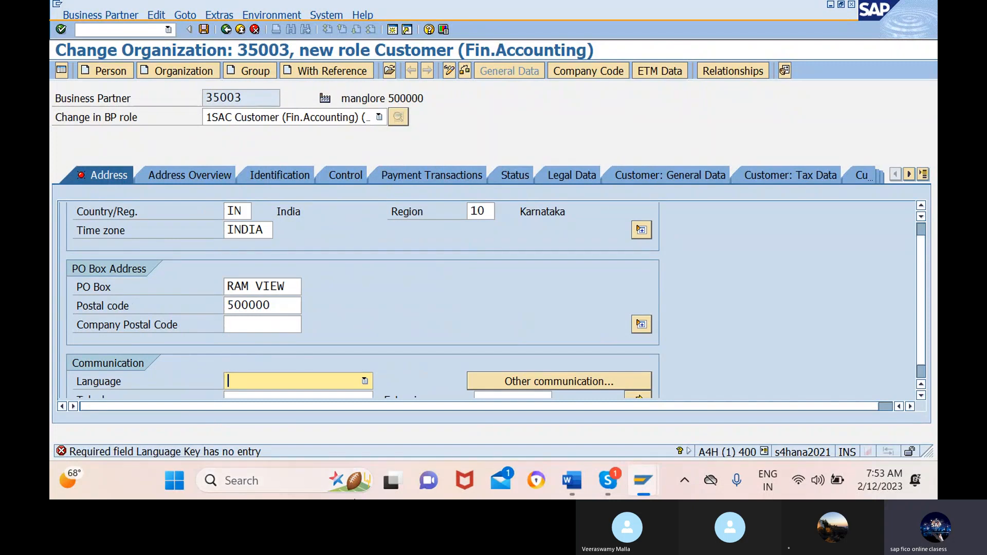
Step: Set the communication language in the organization's address to EN English
left_click(348, 379)
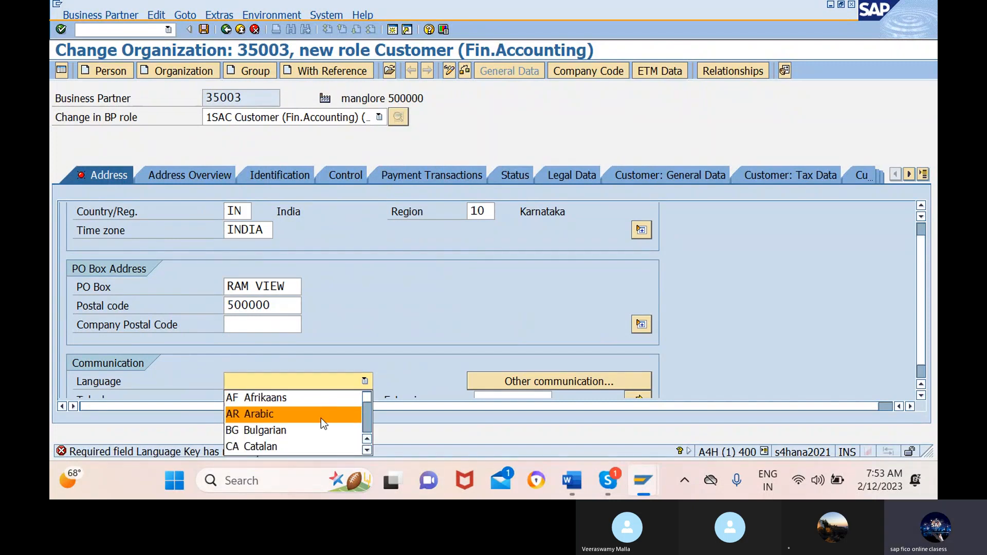
scroll(319, 427, "down", 6)
scroll(318, 428, "down", 6)
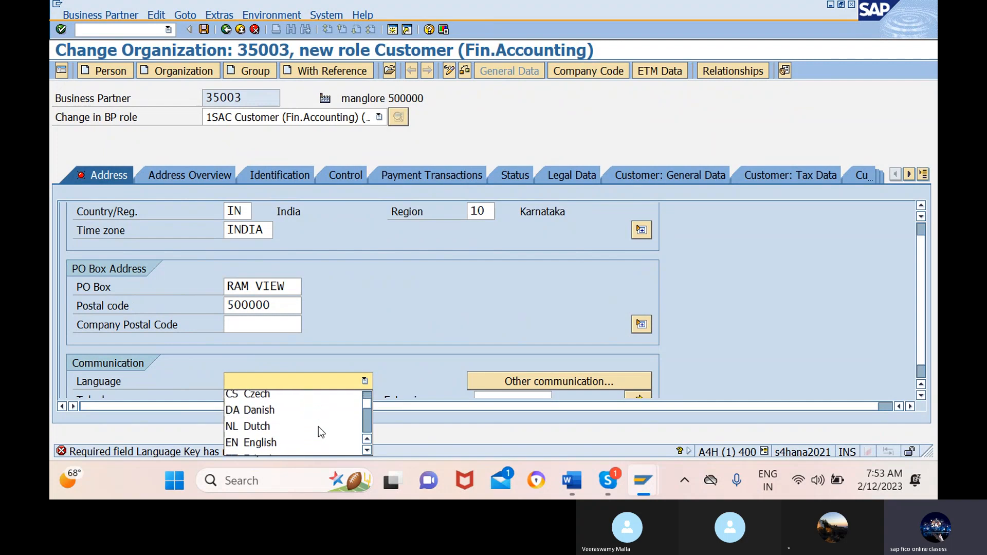
scroll(319, 426, "up", 3)
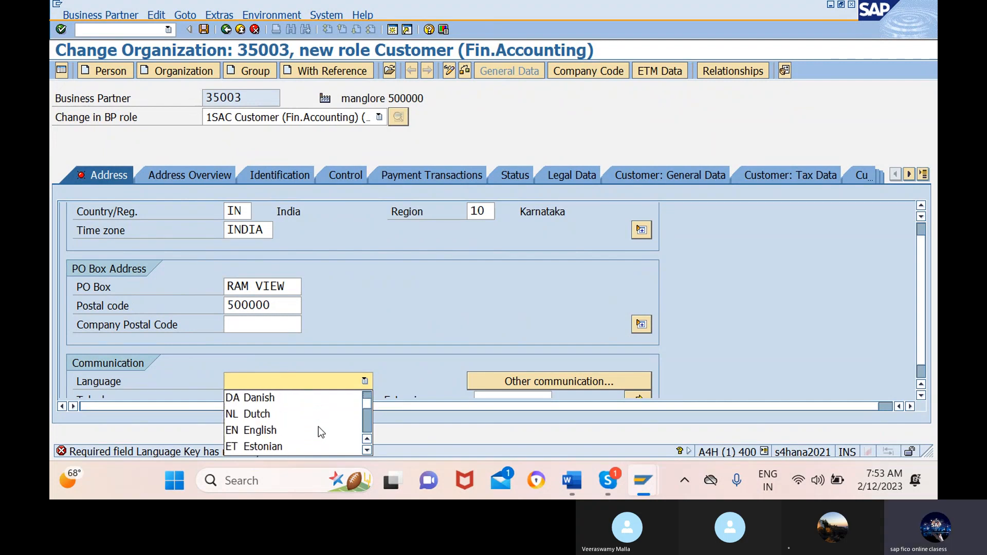
left_click(282, 427)
scroll(409, 297, "down", 2)
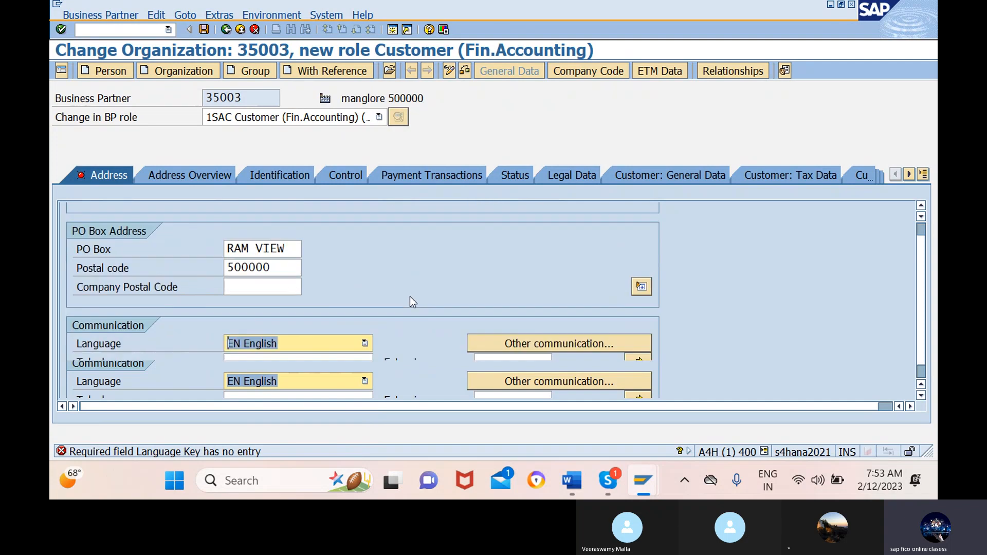
key("Return")
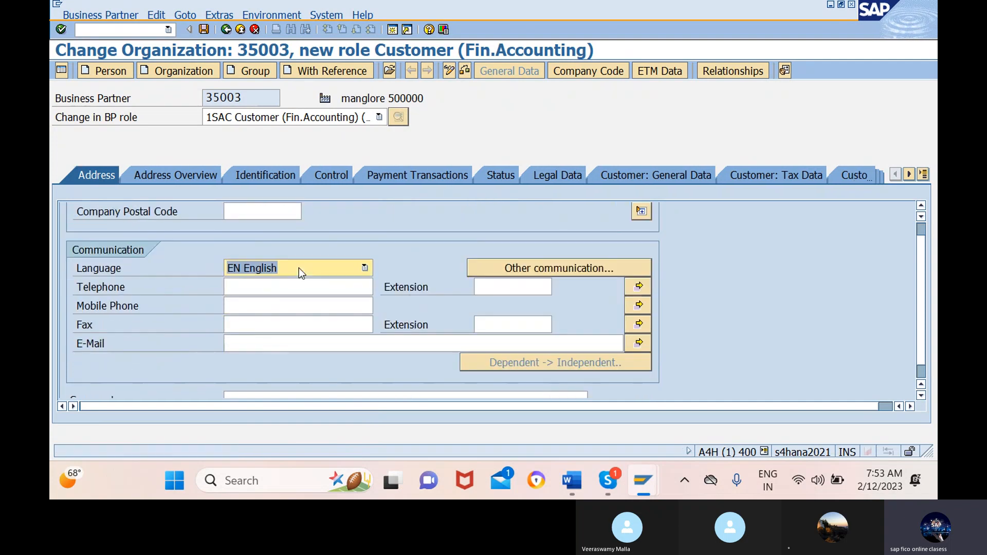
Step: Check the business partner data for errors, save the organization and highlight its business partner number
left_click(465, 70)
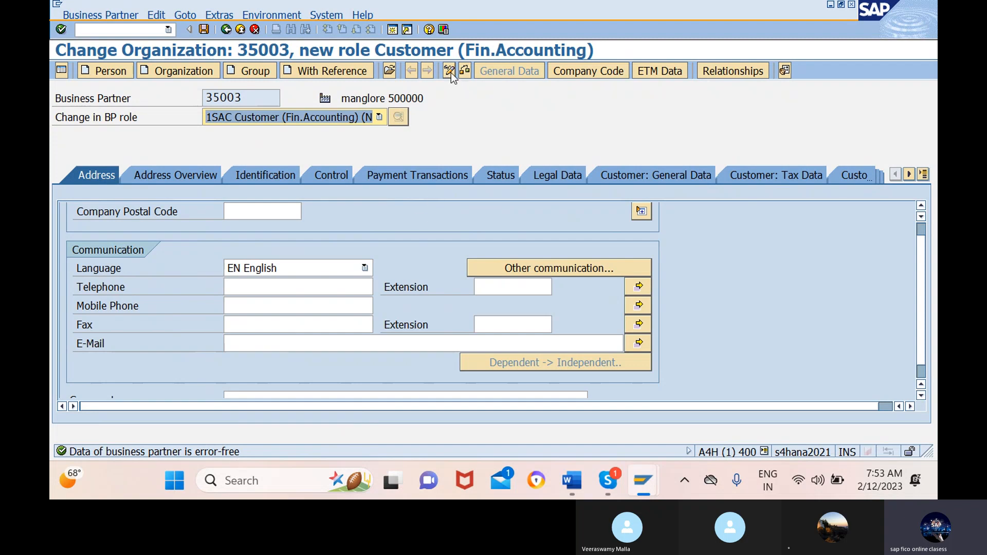
left_click(204, 30)
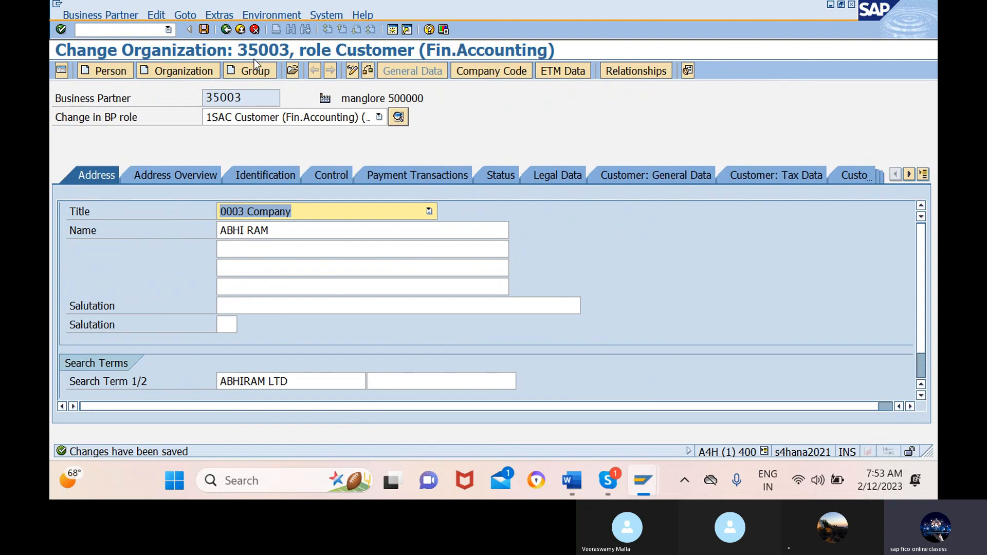
left_click_drag(241, 99, 204, 98)
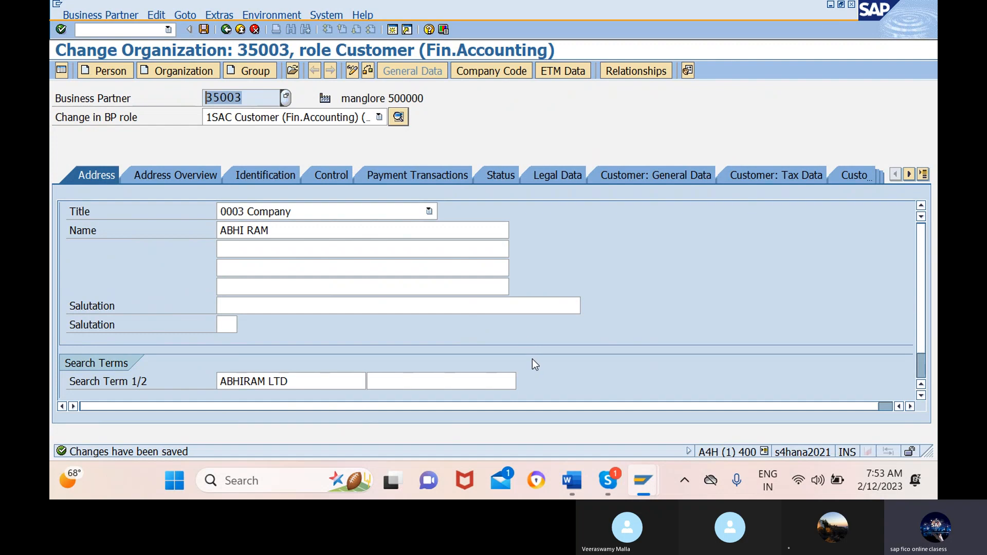
Step: Switch to the vendor configuration steps document in Word and review the unit testing line for raising an invoice
mouse_move(582, 478)
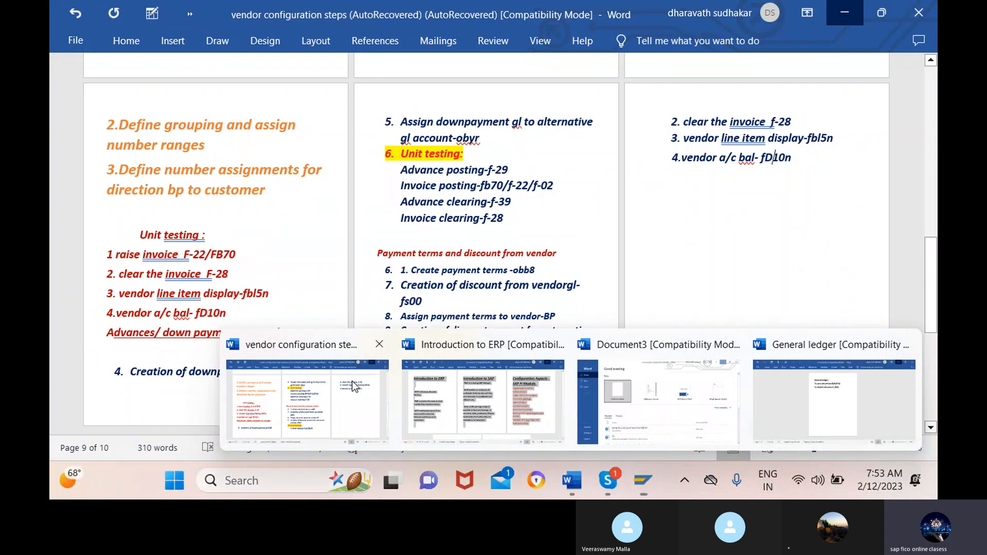
left_click(353, 385)
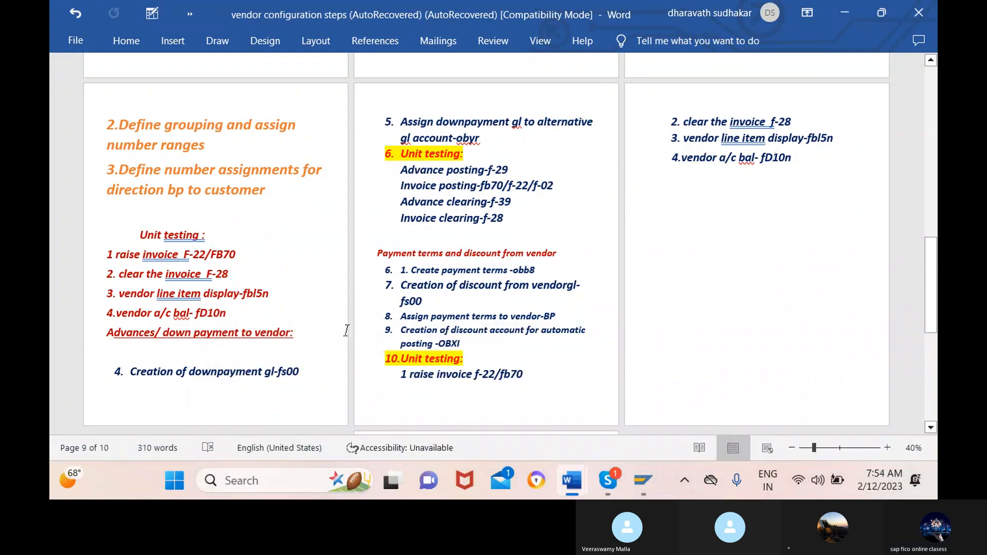
left_click_drag(246, 254, 106, 255)
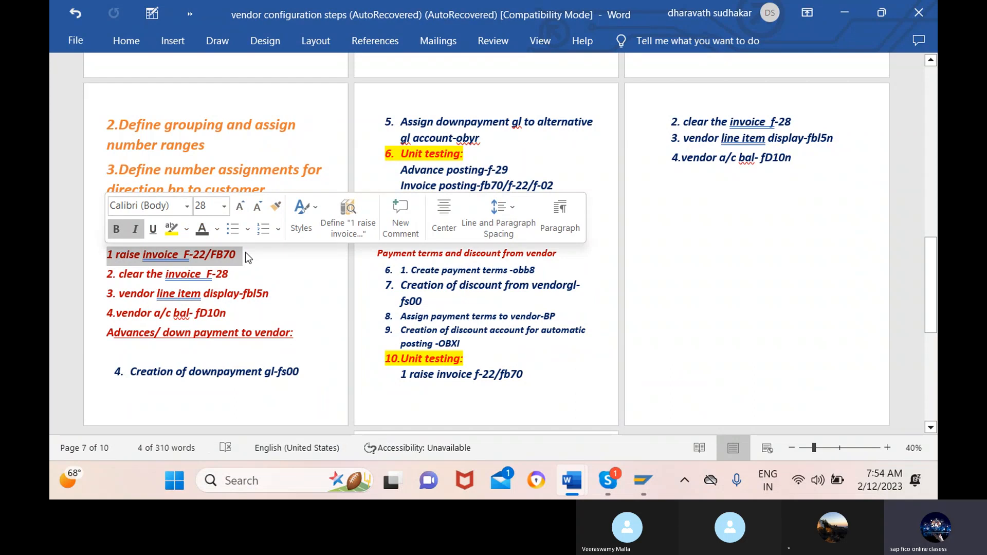
left_click(284, 259)
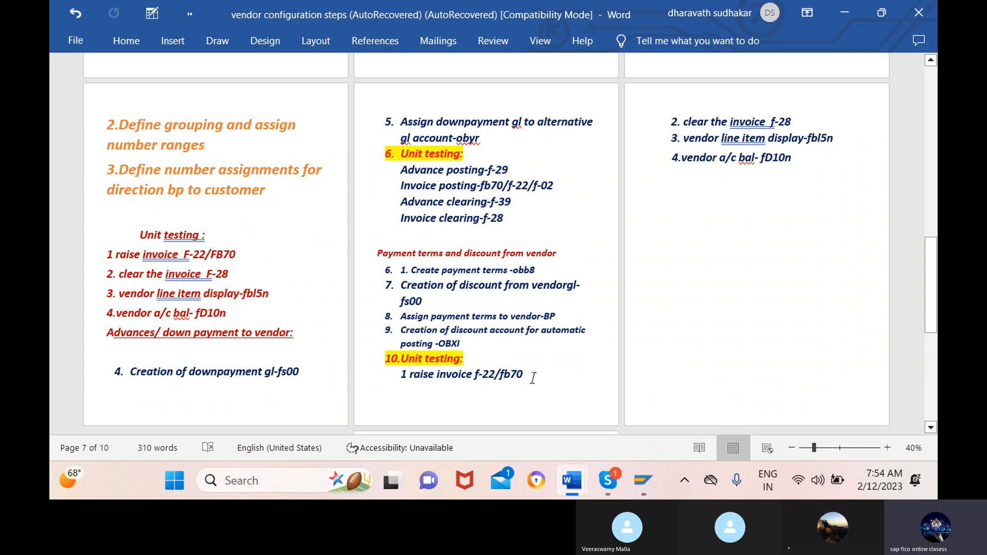
Step: Switch back to SAP and open customer invoice entry with transaction F-22
mouse_move(641, 481)
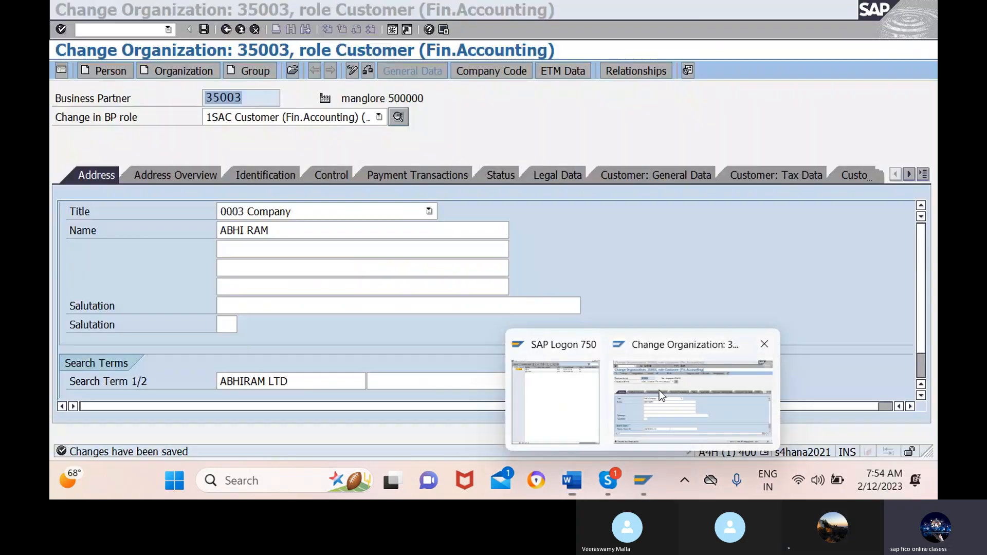
left_click(659, 391)
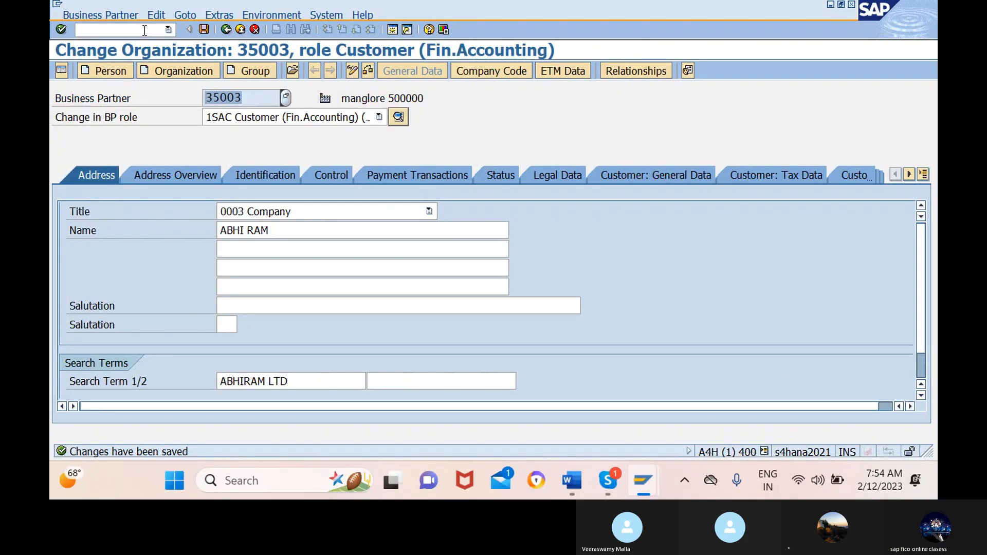
left_click(145, 30)
type("/NF")
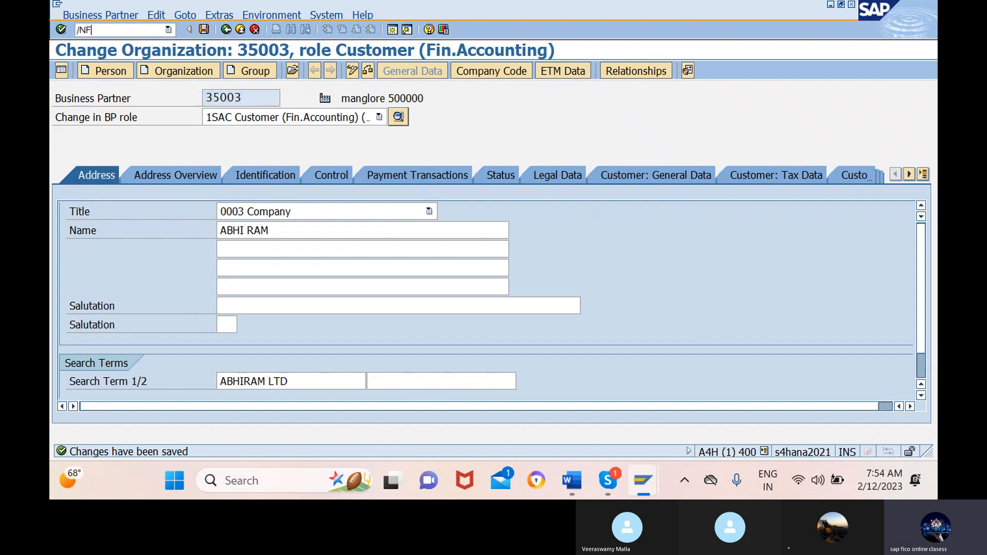
type("-22")
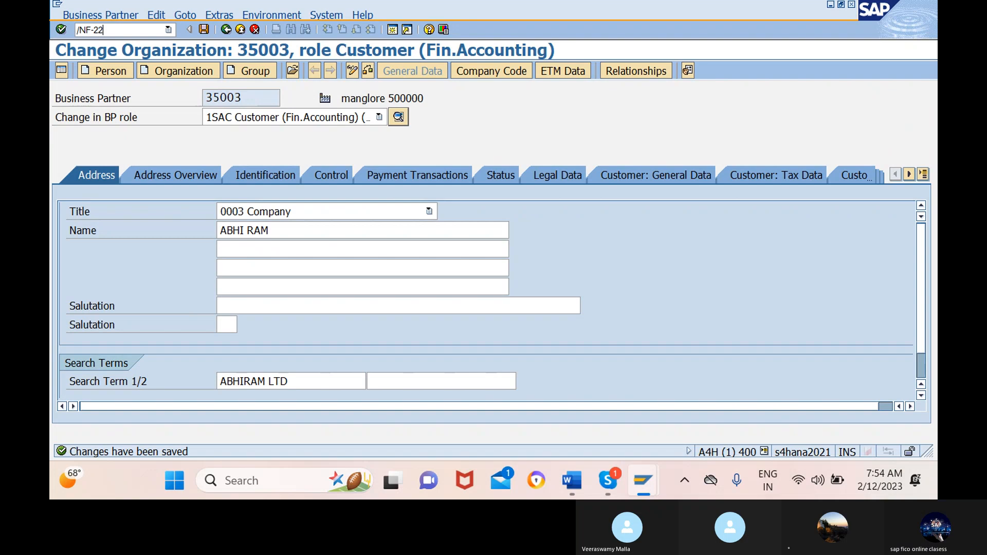
key("Return")
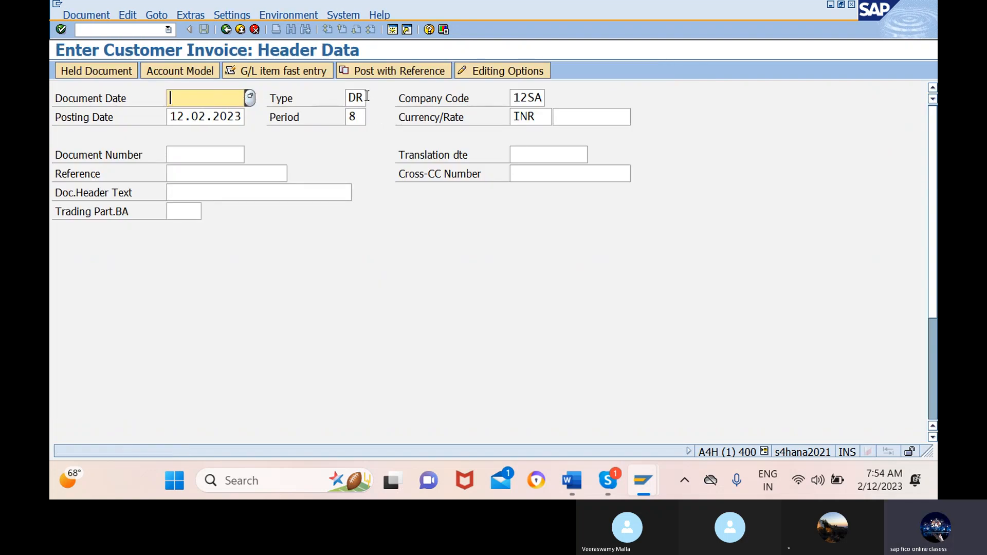
Step: Open the document types configuration (OBA7) in a new session and display the details of type DZ (Customer Payment)
left_click(137, 28)
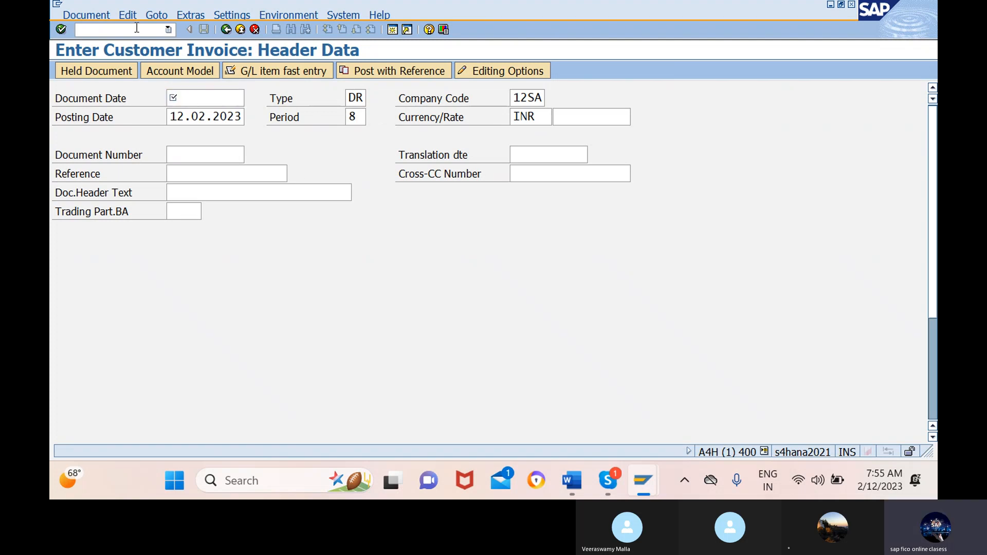
type("/OOBA7")
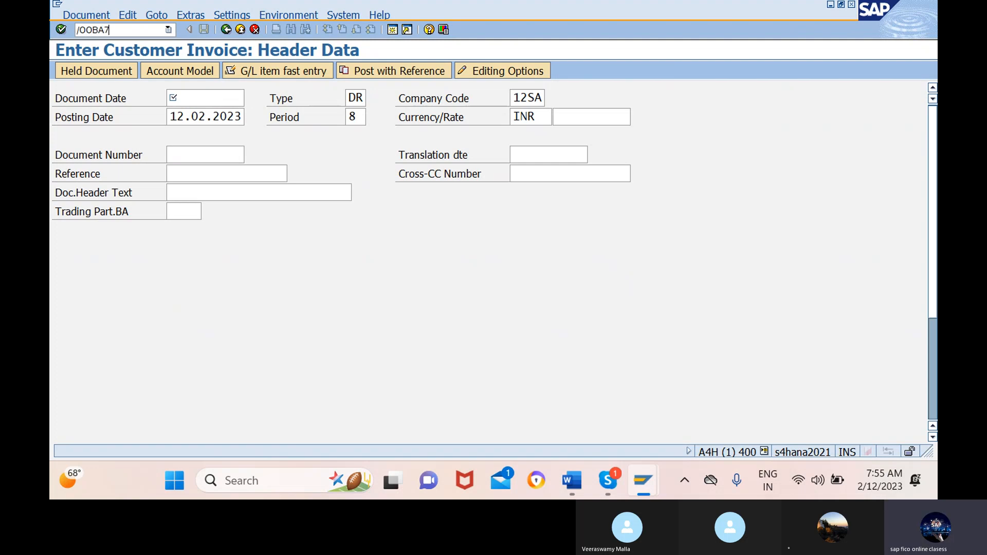
key("Return")
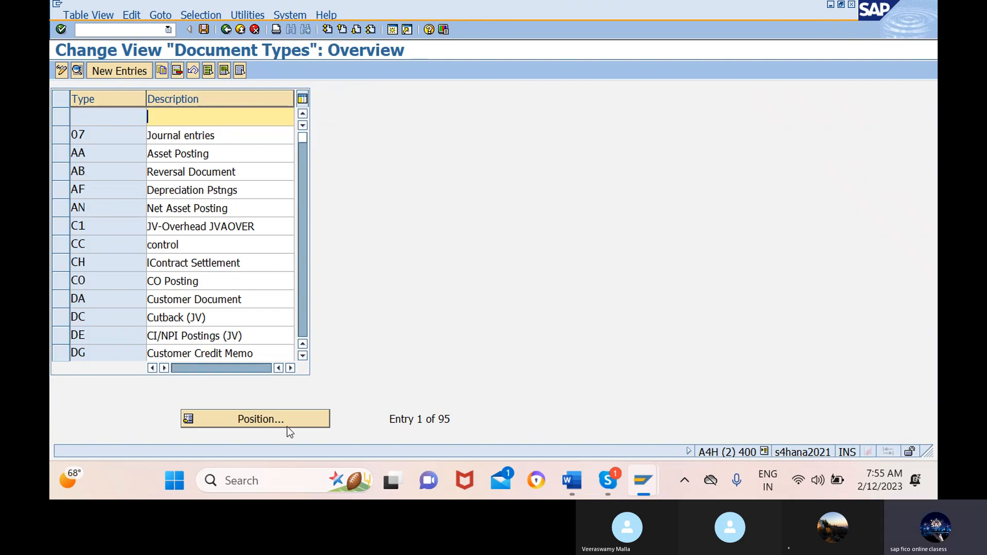
left_click(258, 424)
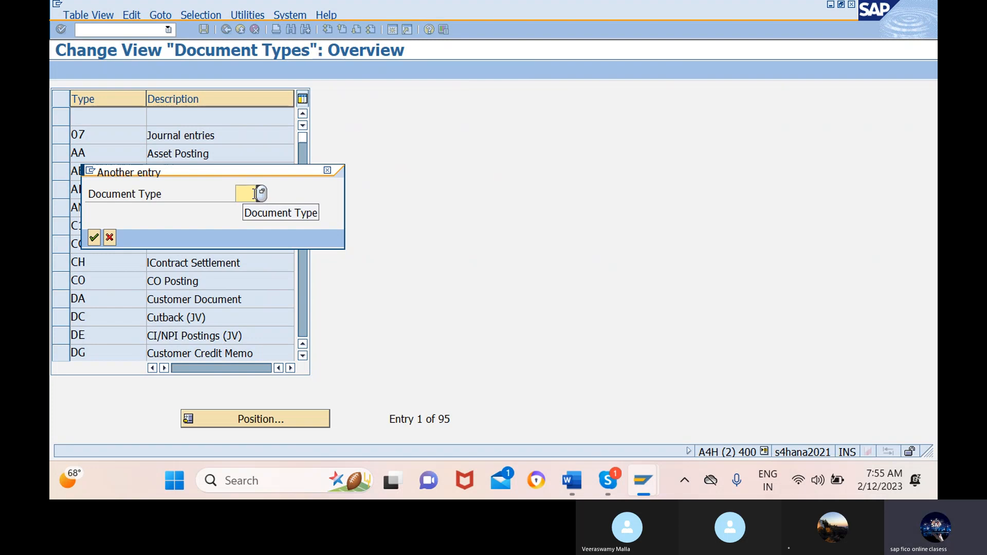
type("DZ")
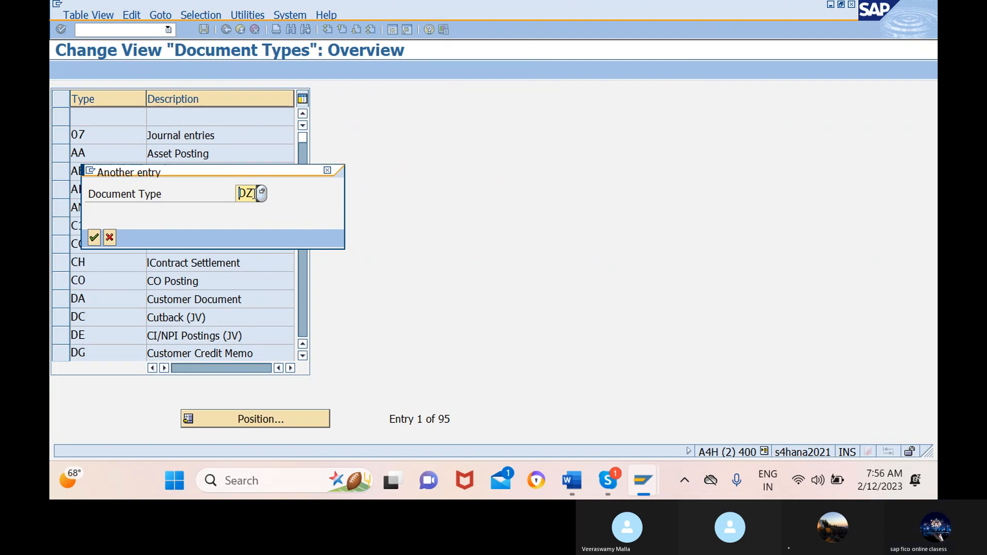
key("Return")
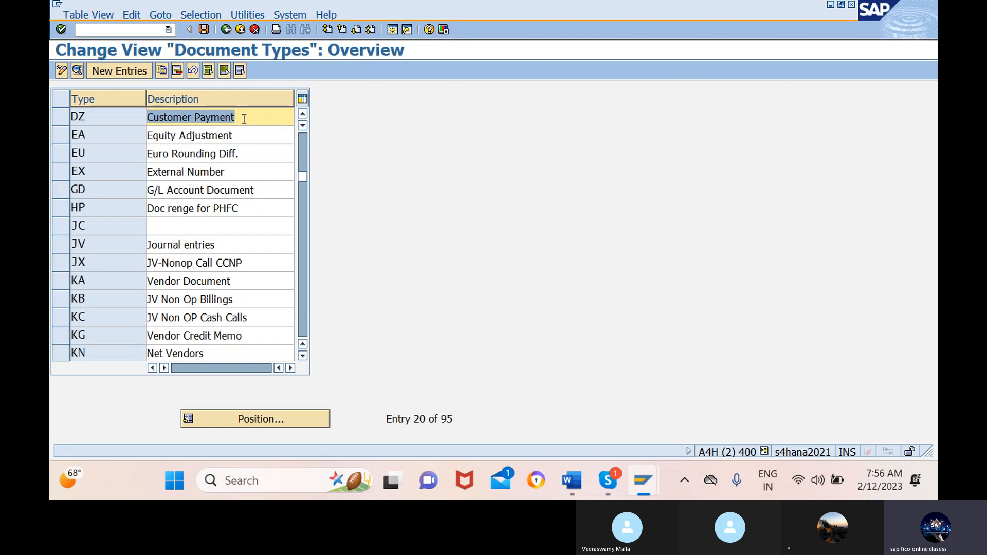
double_click(244, 118)
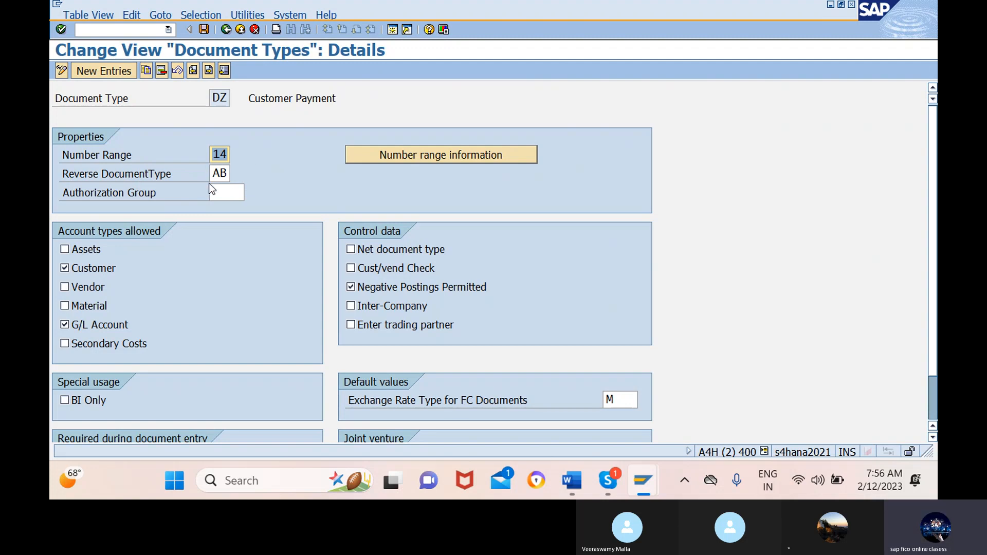
scroll(267, 292, "down", 1)
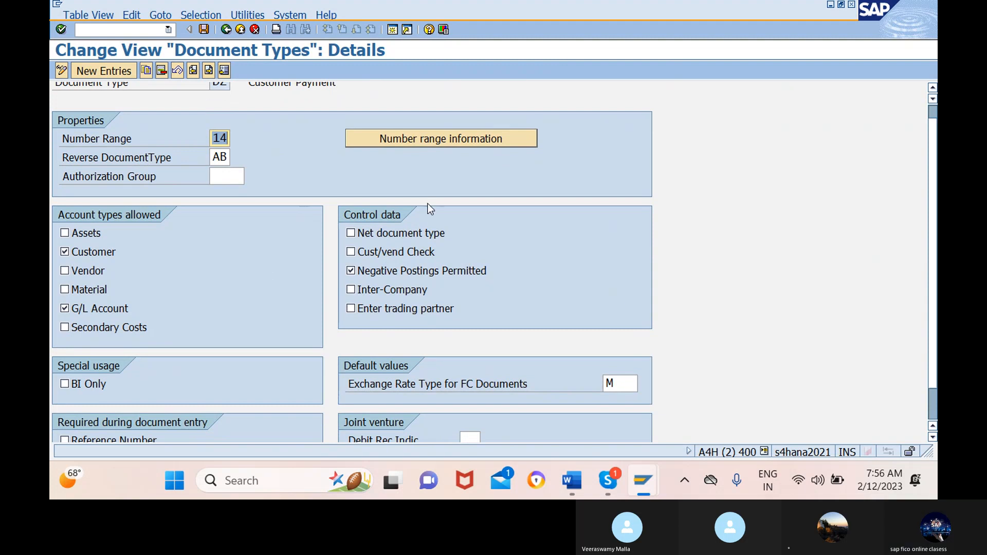
Step: Open the document type's number range intervals for editing in company code 12SA
left_click(442, 137)
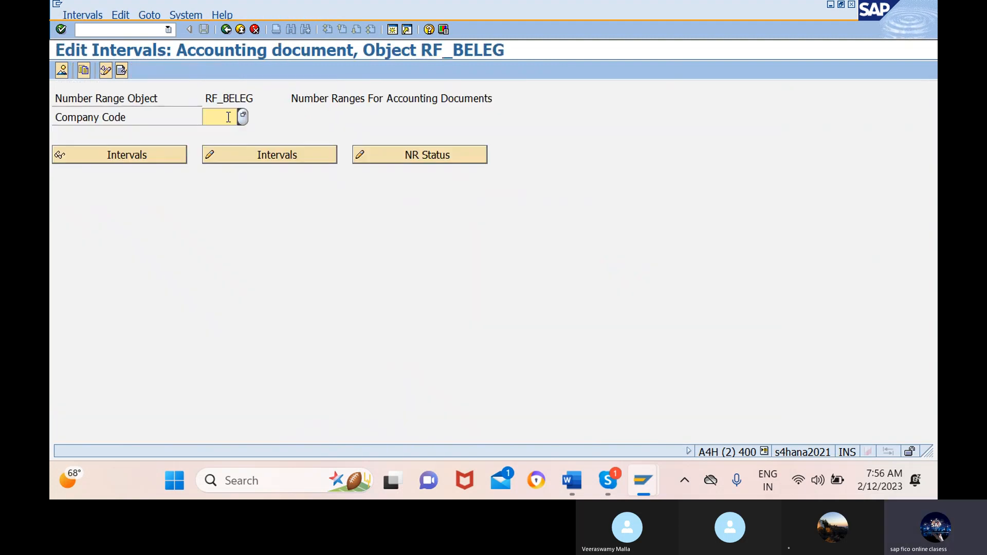
type("1")
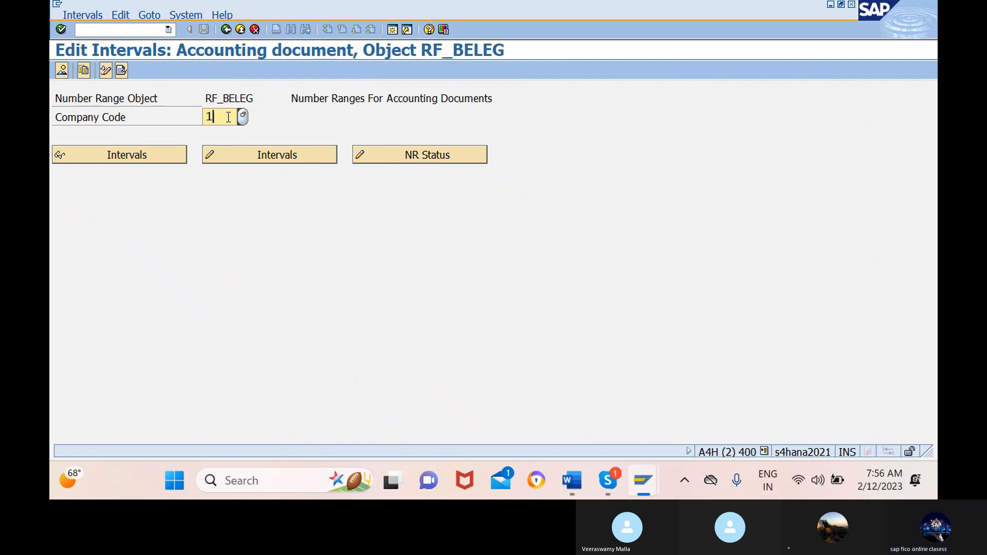
type("2SA")
left_click(270, 155)
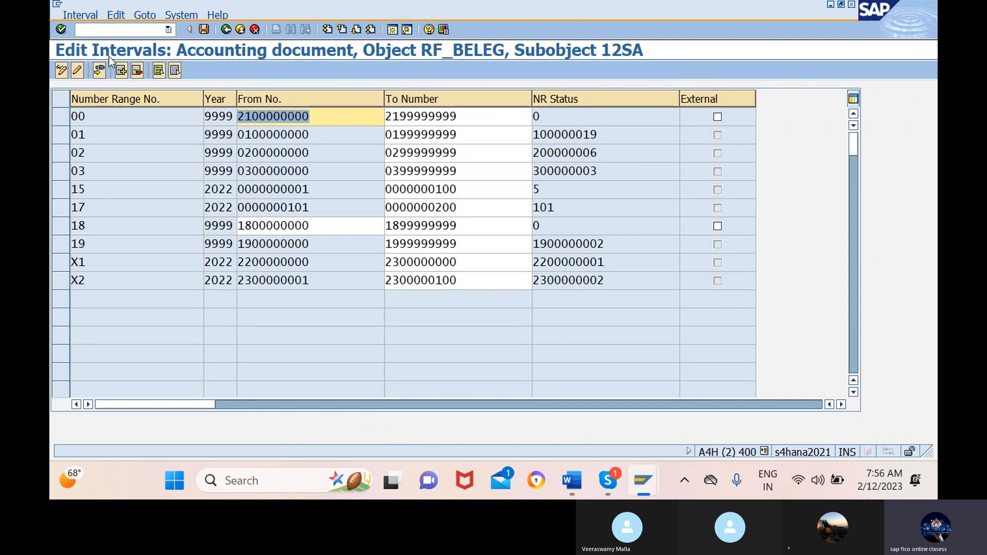
Step: Add number range 14 for year 2022 from 201 to 300, save the intervals and accept the transport notice
left_click(122, 70)
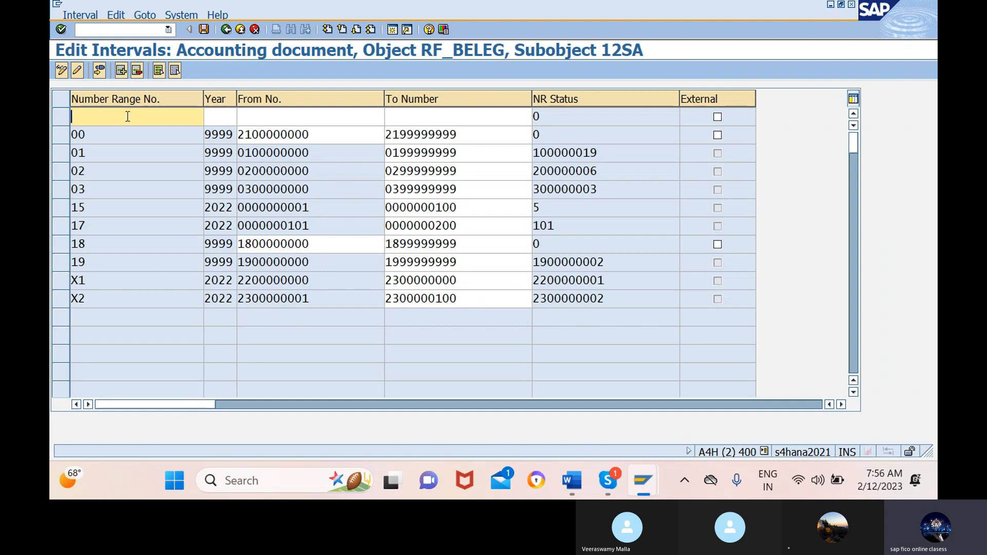
type("14")
left_click(222, 117)
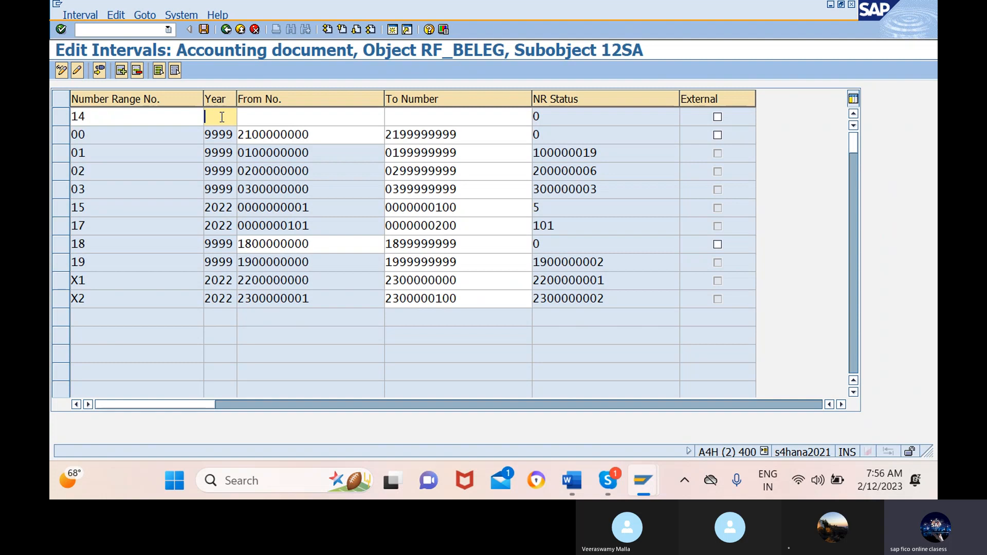
type("2022")
left_click(311, 116)
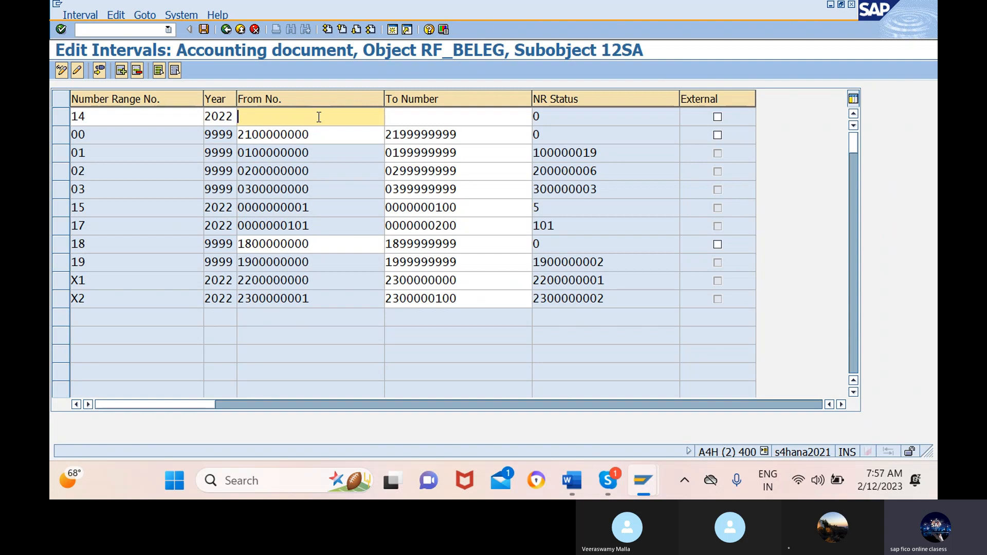
type("201")
left_click(461, 117)
type("300")
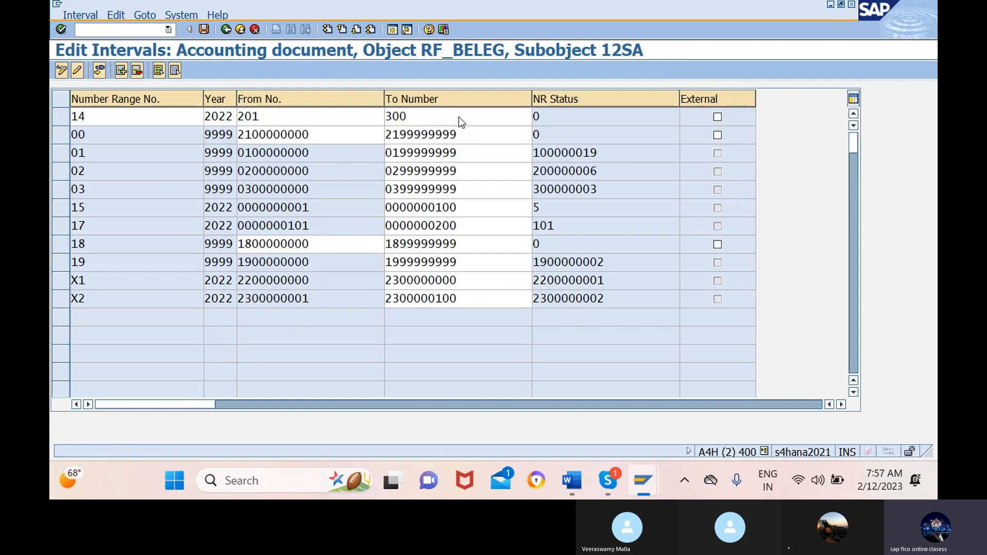
key("Return")
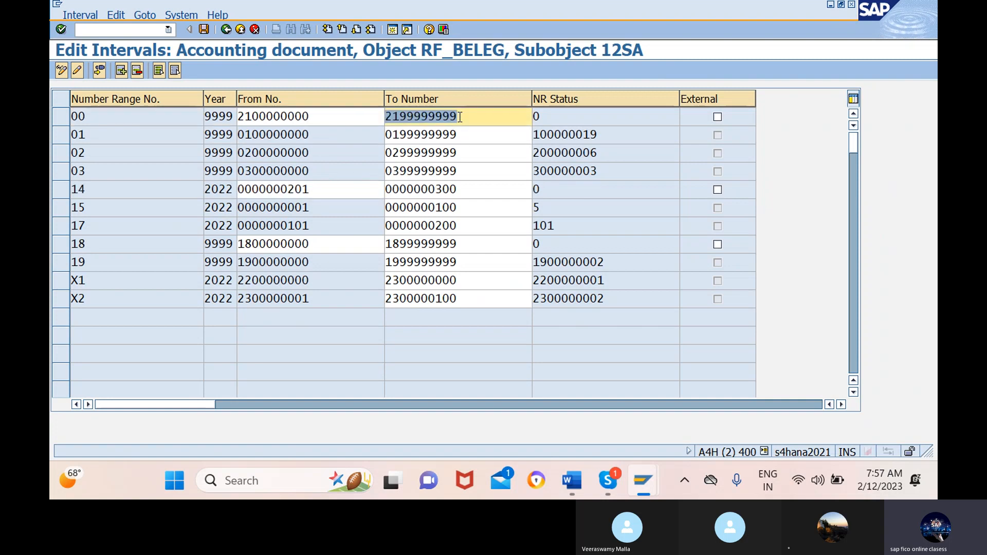
left_click(201, 31)
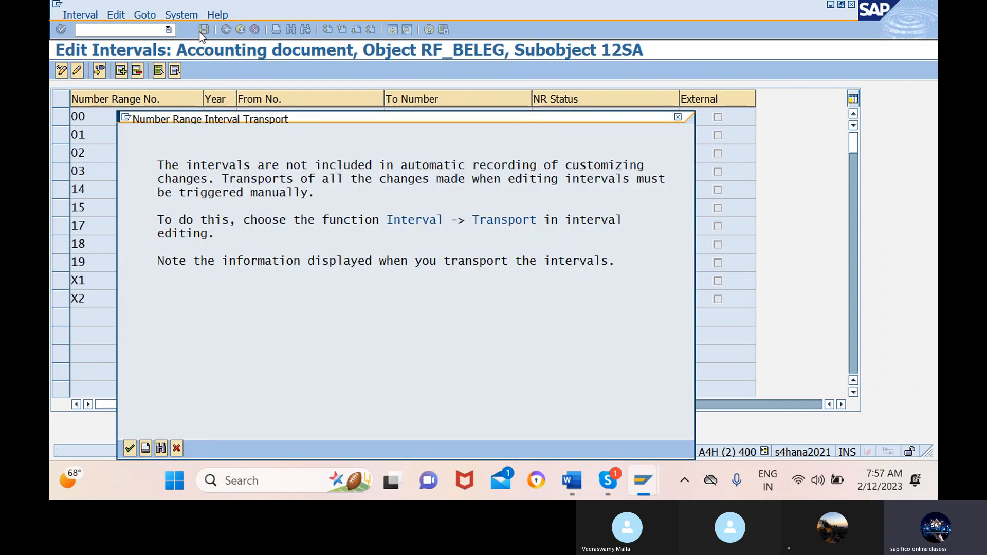
left_click(130, 449)
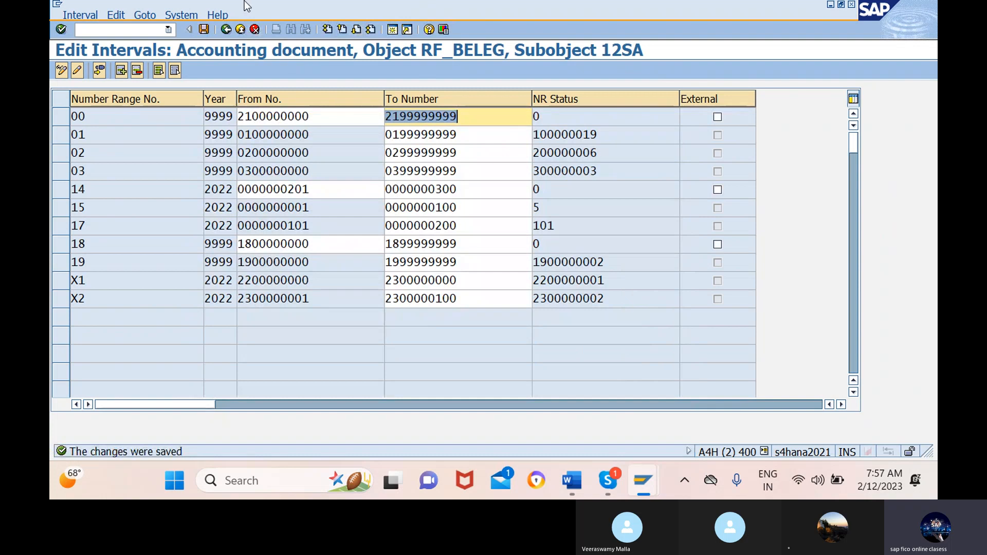
Step: Return to the document types overview and open the details of type DA (Customer Document)
left_click(225, 29)
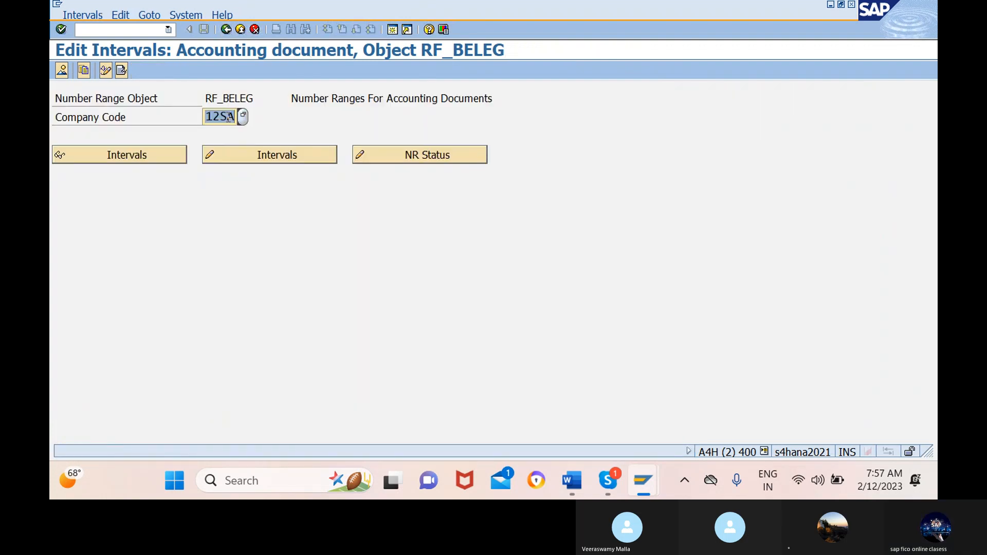
left_click(228, 118)
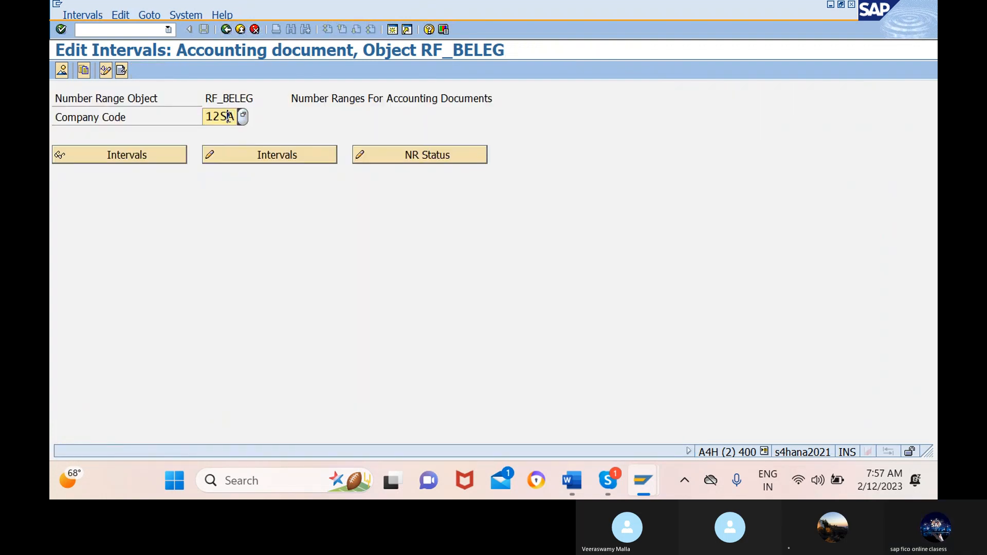
left_click(226, 30)
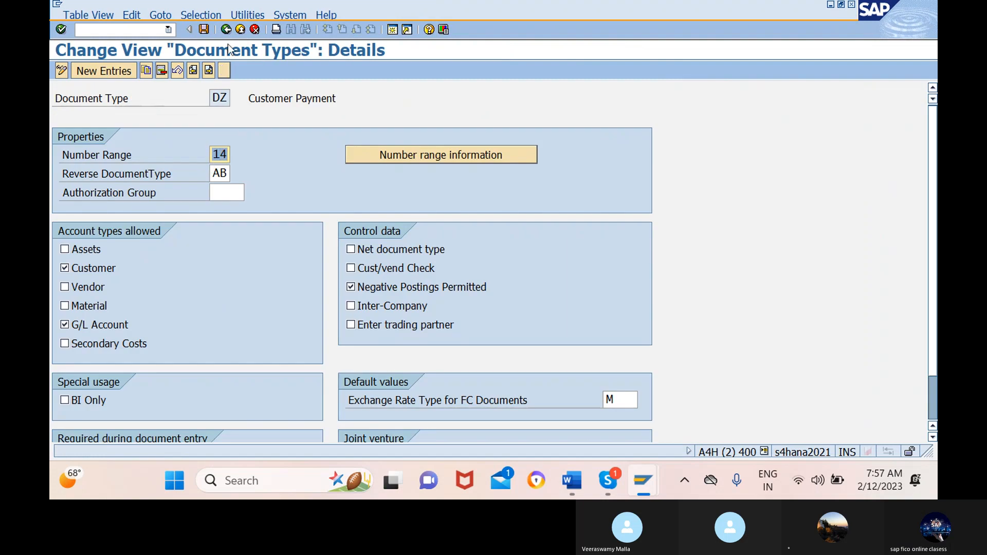
left_click(226, 29)
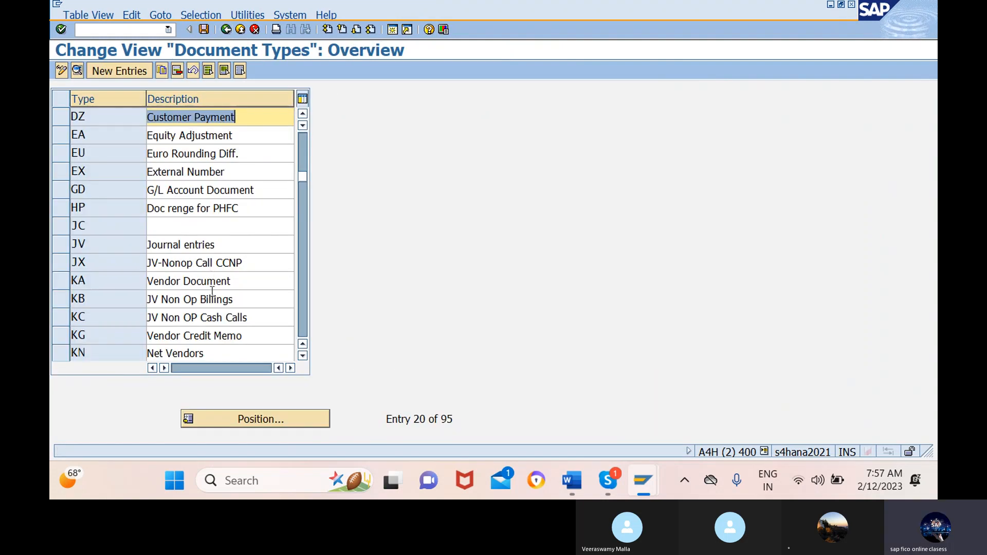
left_click(262, 419)
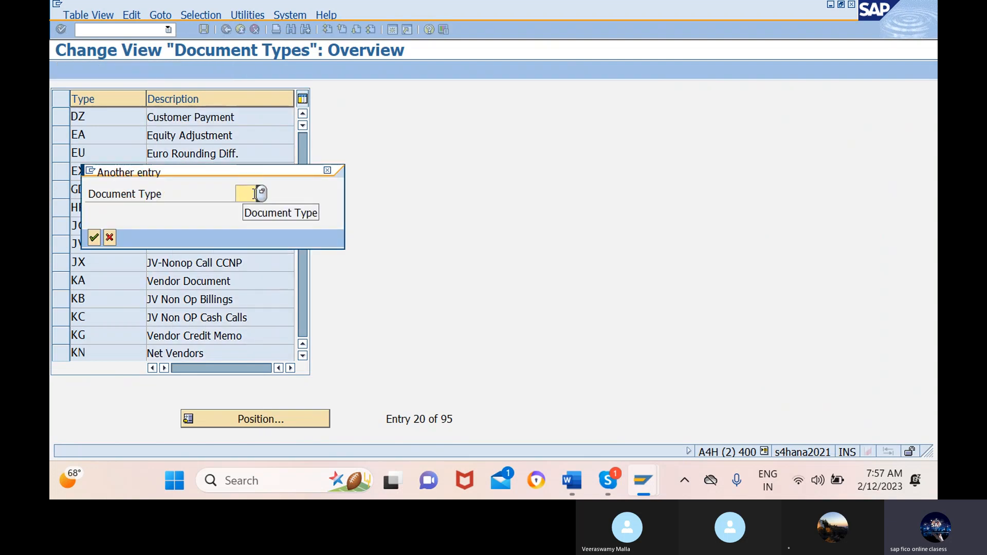
type("DA")
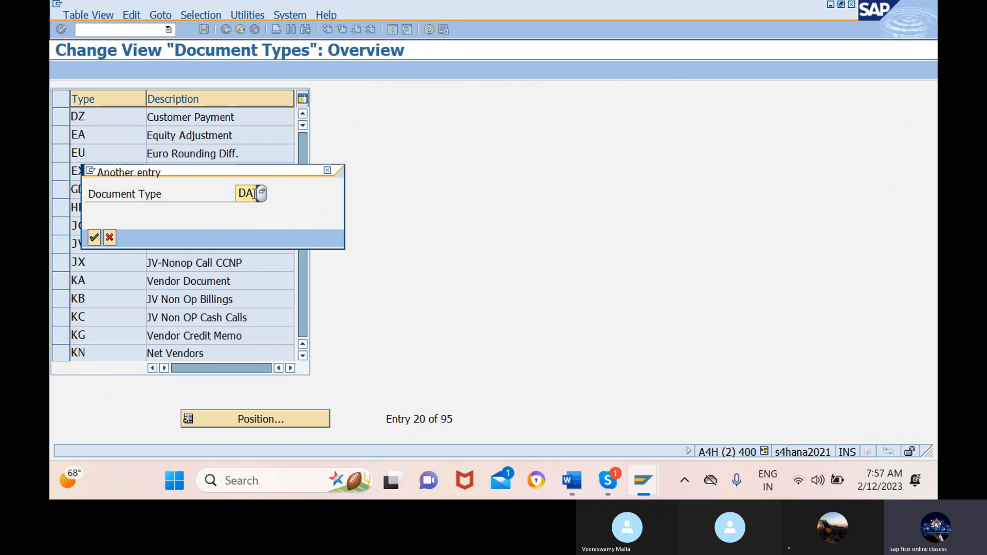
key("Return")
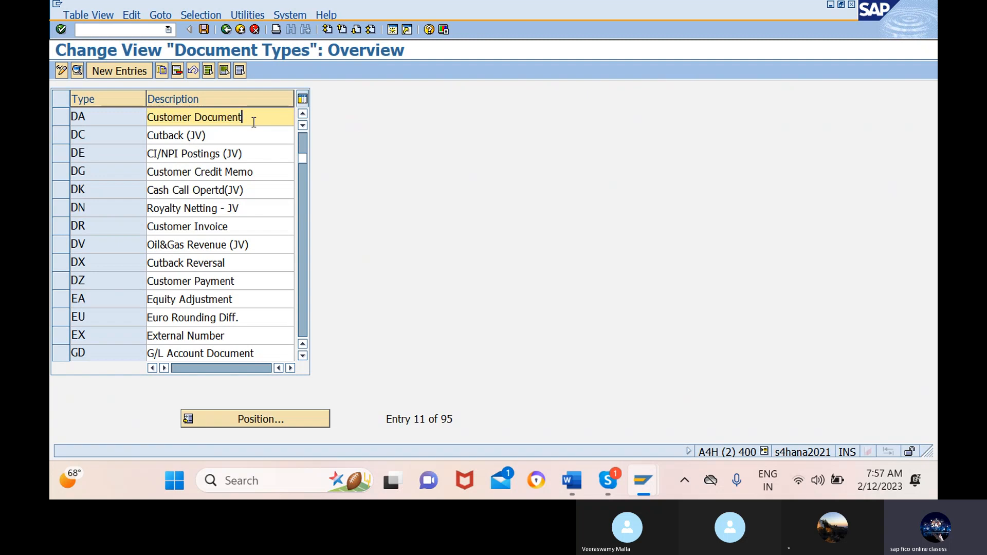
double_click(239, 118)
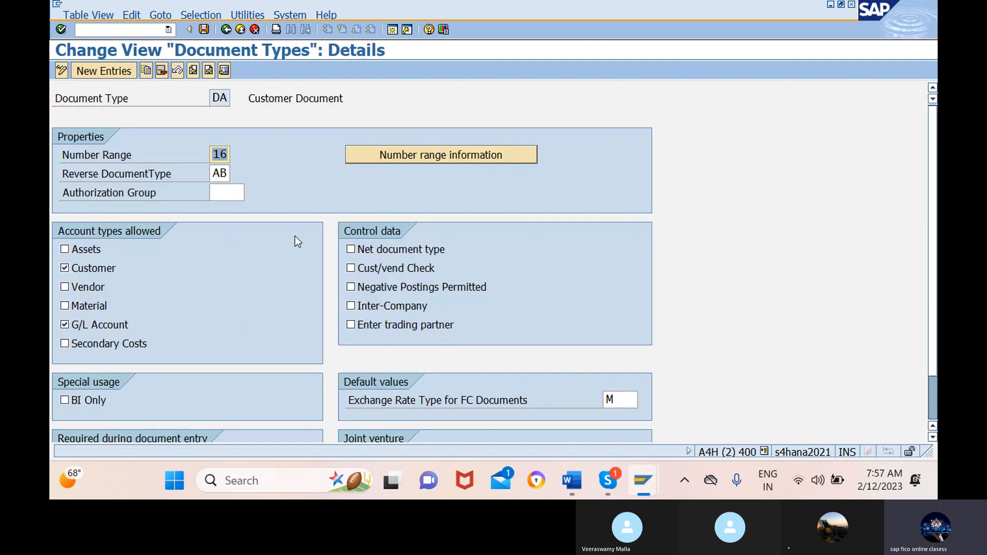
Step: Open type DA's number range intervals for editing in company code 12SA
left_click(412, 158)
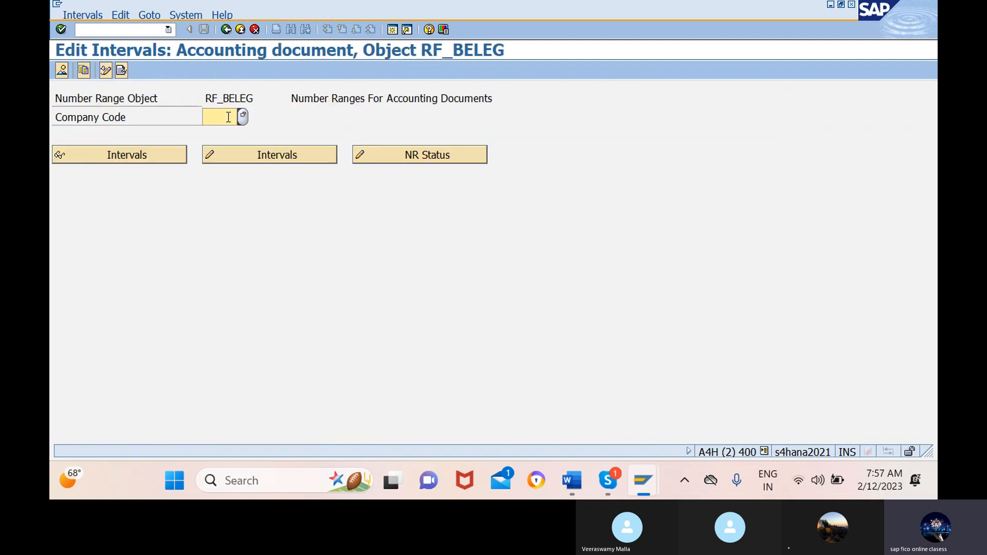
type("12sa")
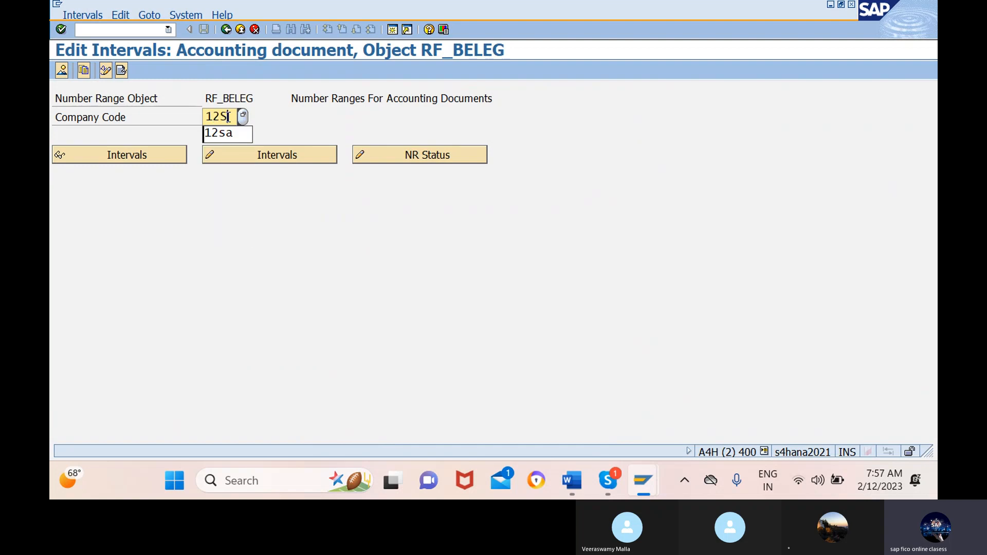
left_click(270, 155)
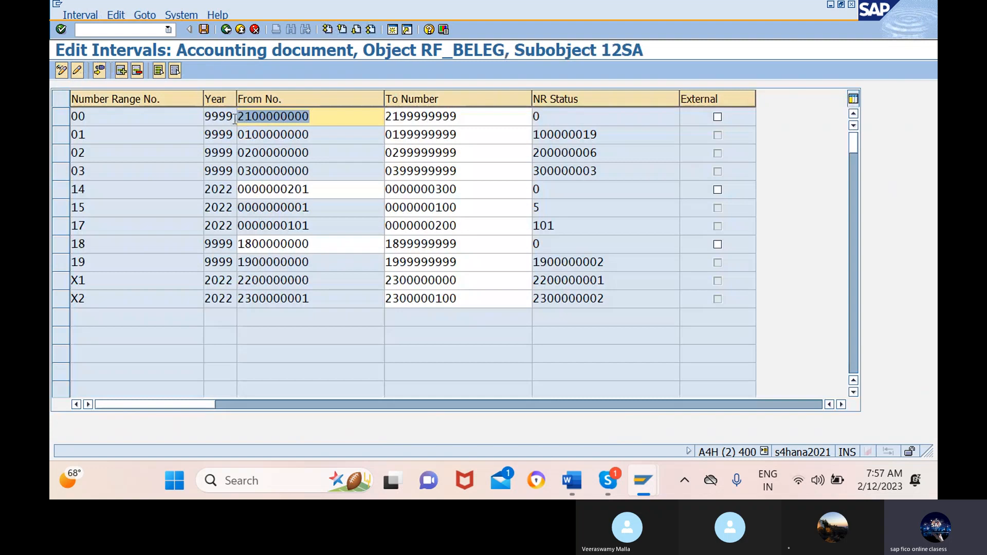
Step: Add number range 16 for year 2022 from 301 to 400, save the intervals and accept the transport notice
left_click(122, 70)
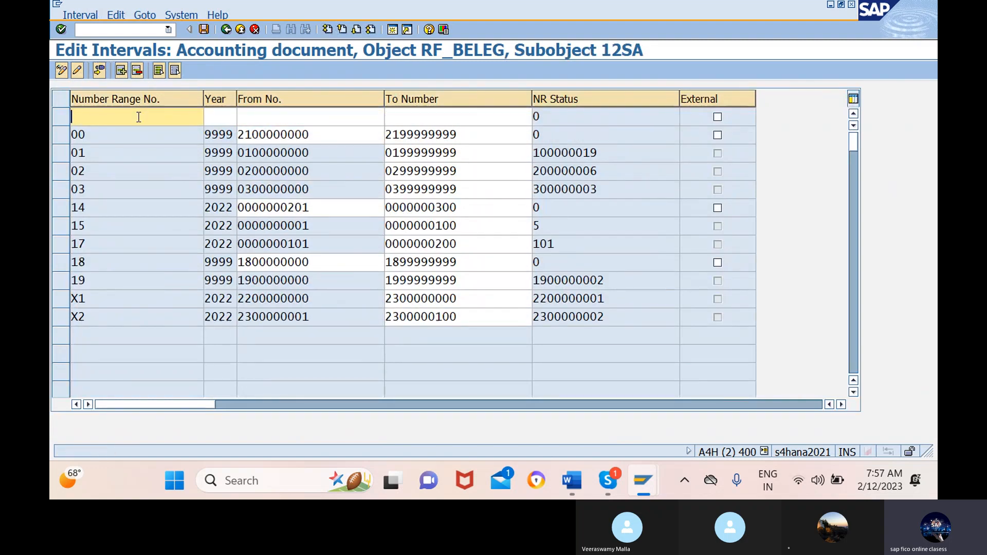
type("16")
left_click(222, 117)
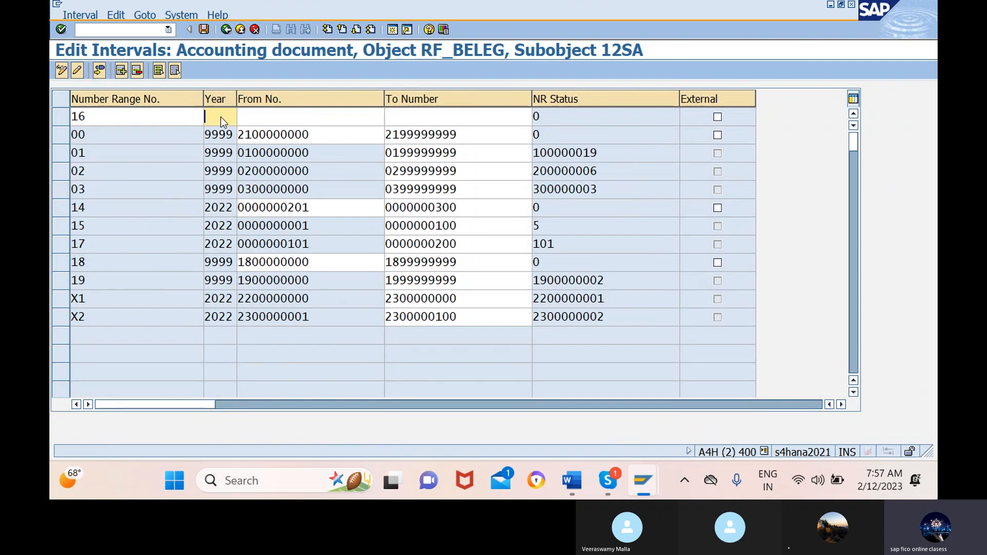
type("2022")
left_click(312, 118)
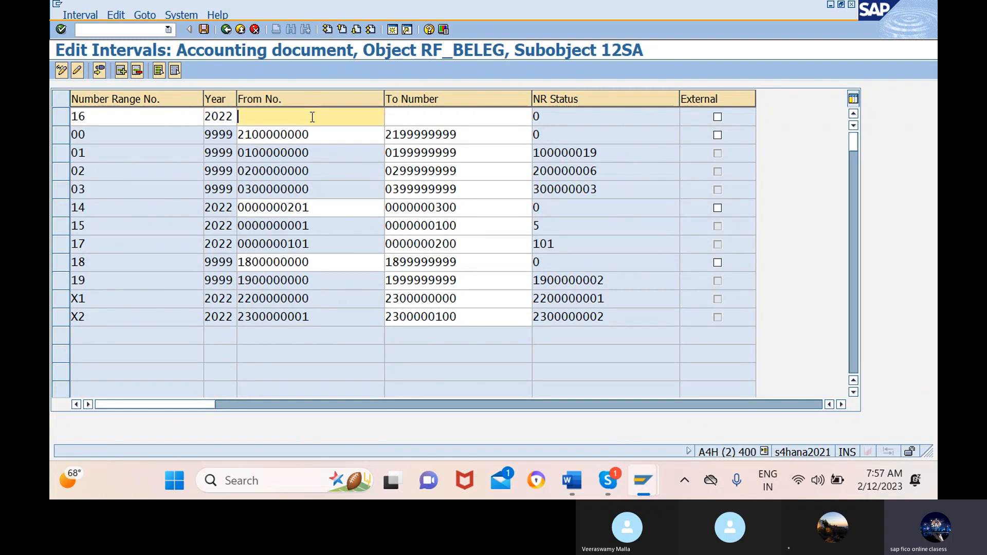
type("301")
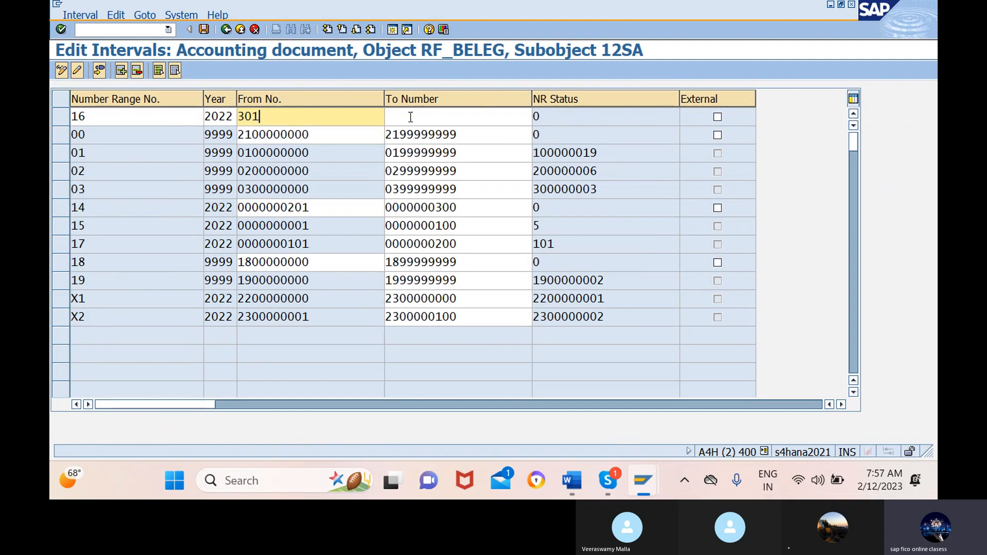
left_click(460, 118)
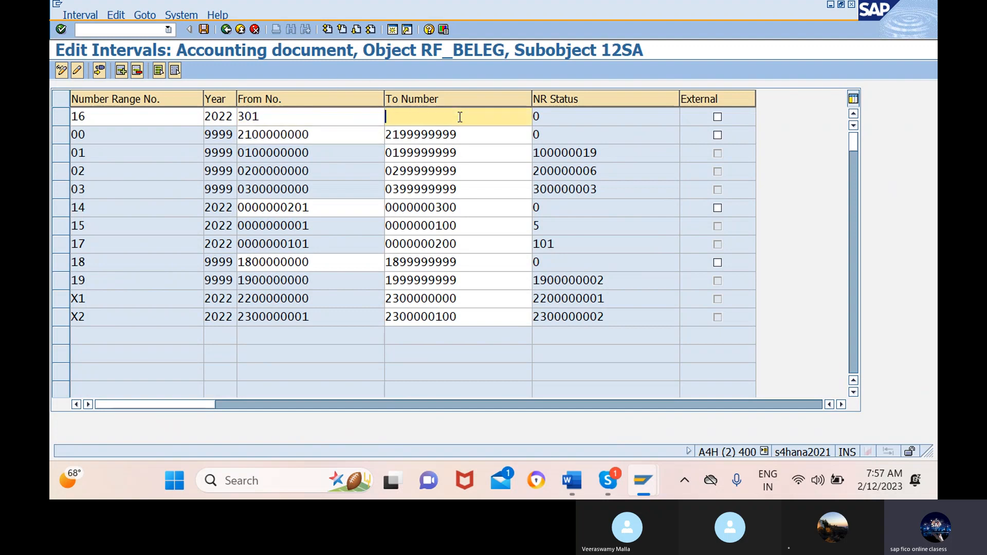
type("400")
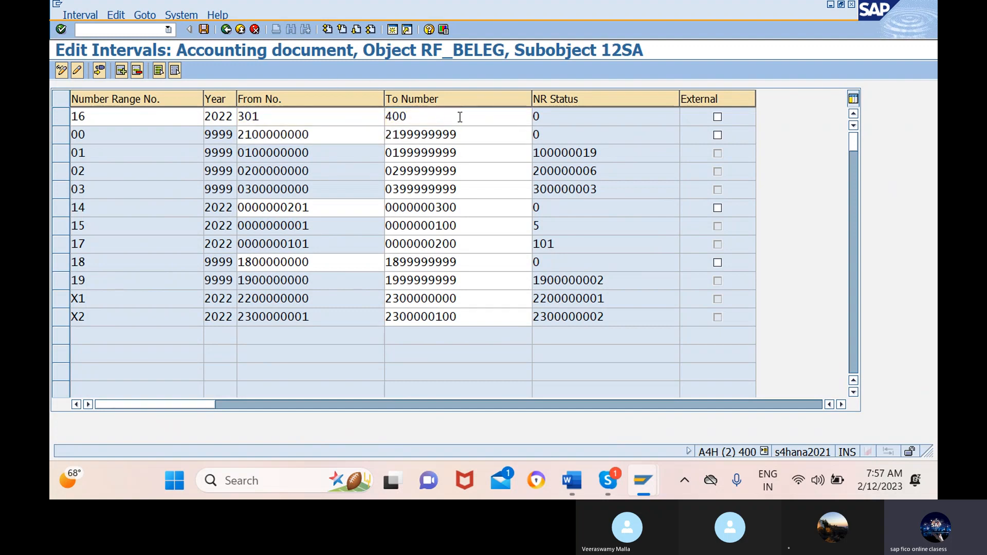
key("Return")
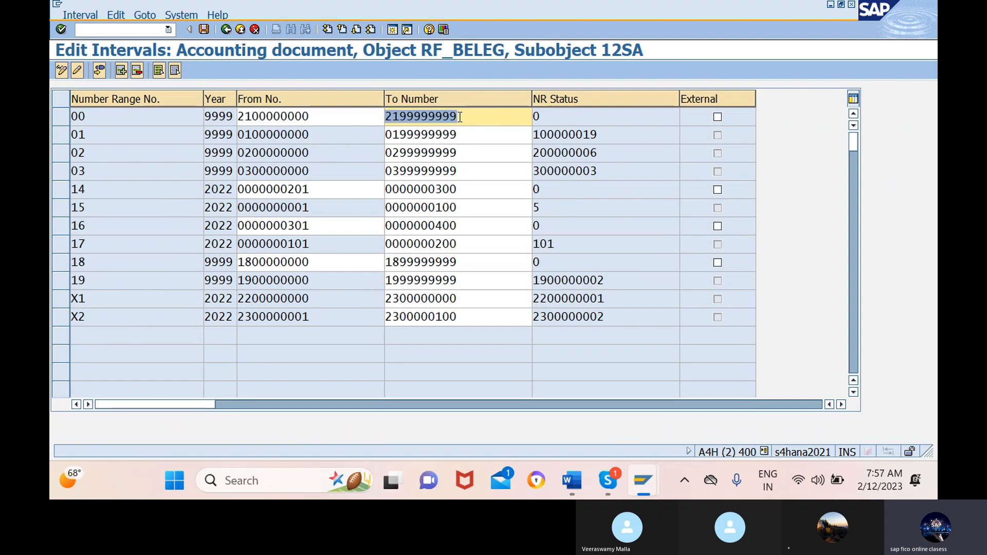
left_click(204, 29)
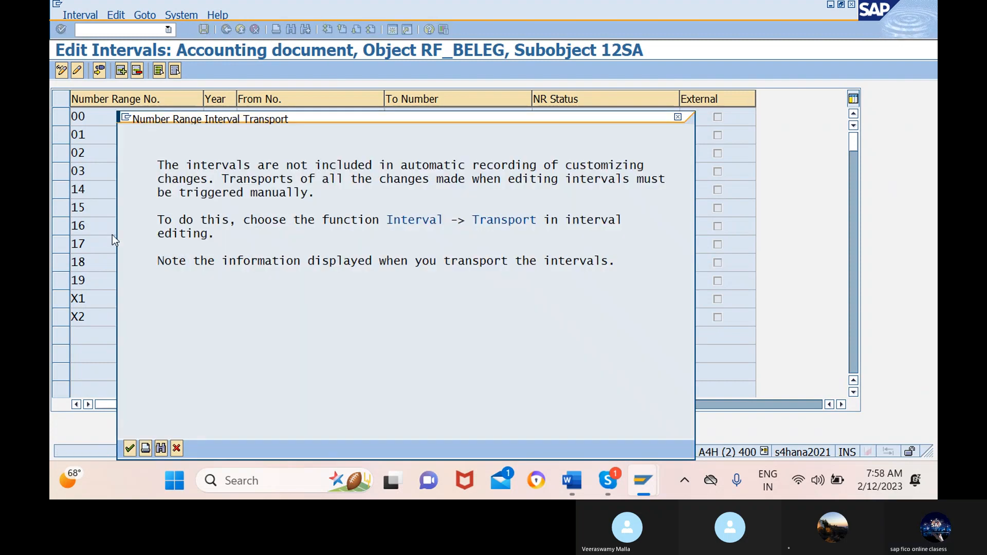
left_click(130, 448)
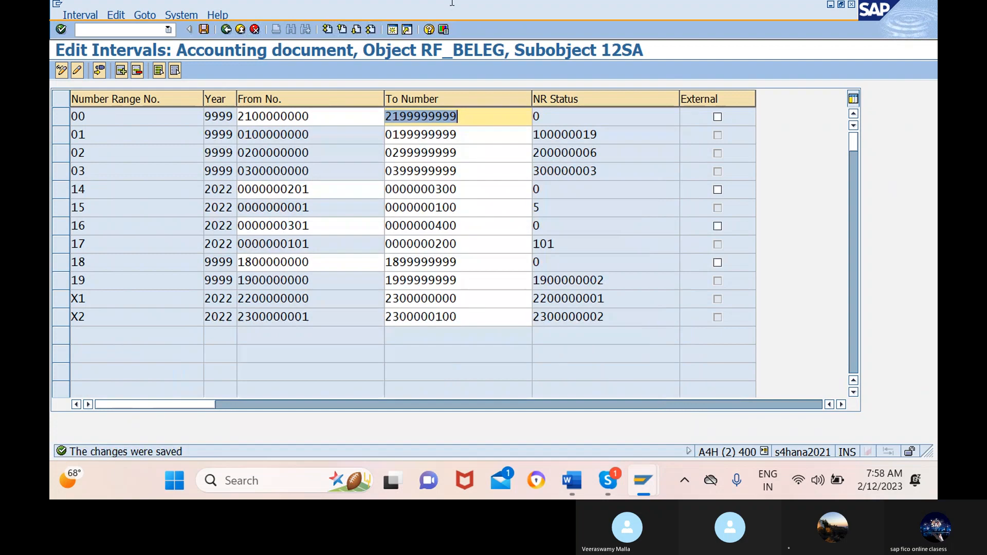
Step: Return to the document types overview and open the details of type DR (Customer Invoice)
left_click(240, 29)
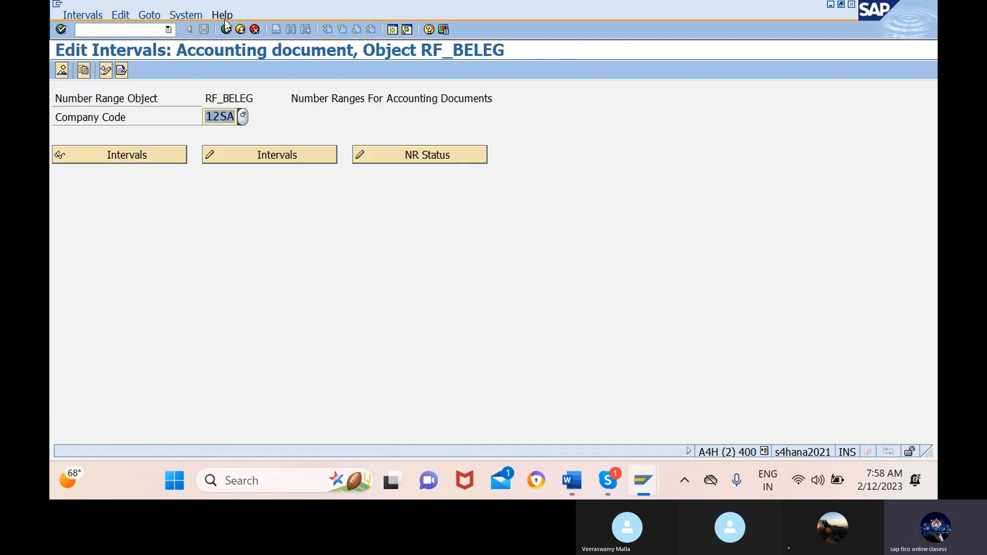
left_click(226, 29)
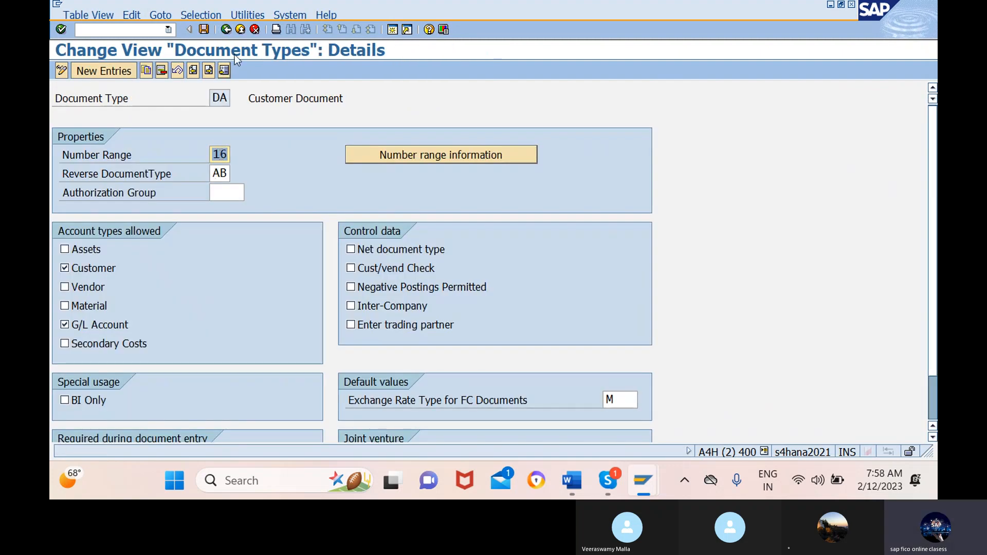
left_click(227, 30)
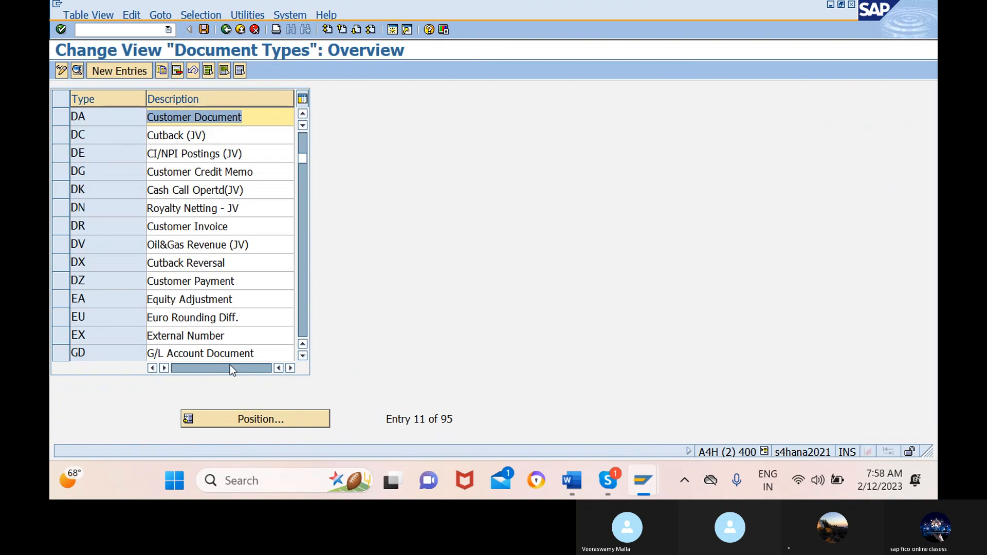
left_click(254, 419)
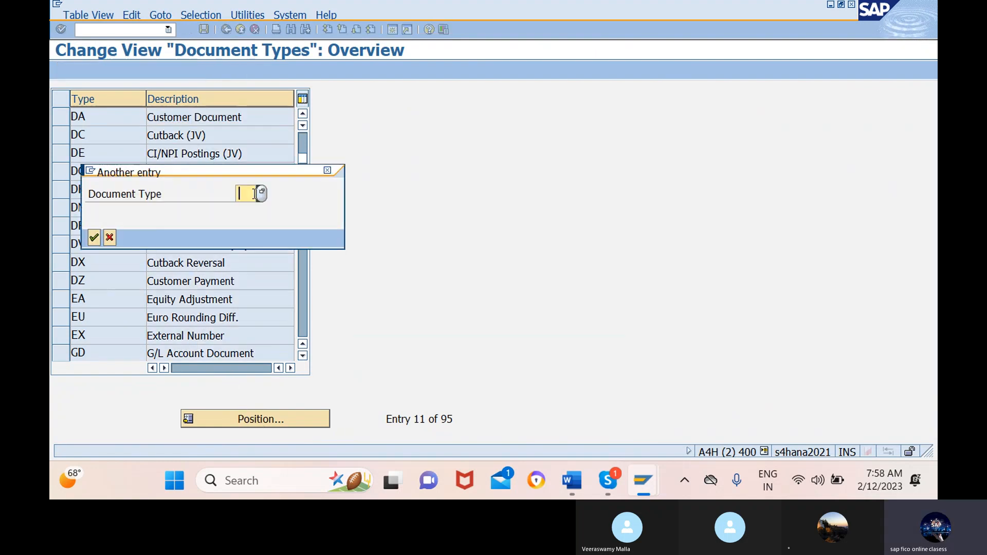
type("DR")
key("Return")
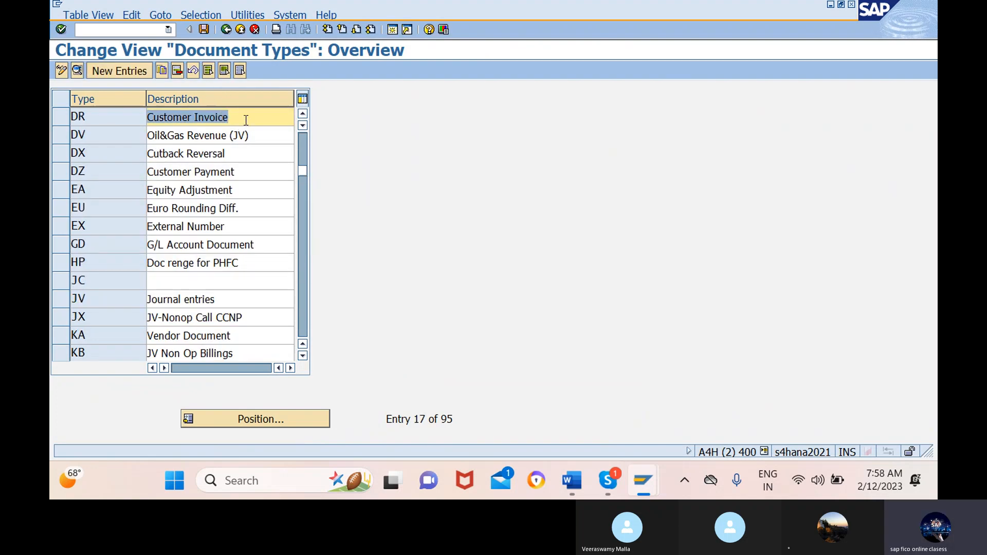
double_click(245, 121)
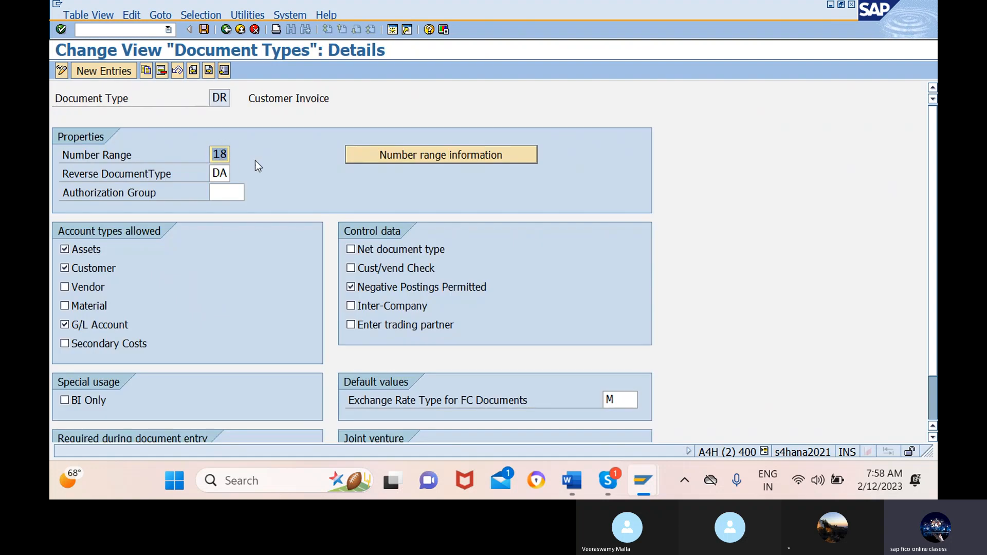
Step: Open type DR's number range intervals in company code 12SA to check the interval for range 18
left_click(425, 154)
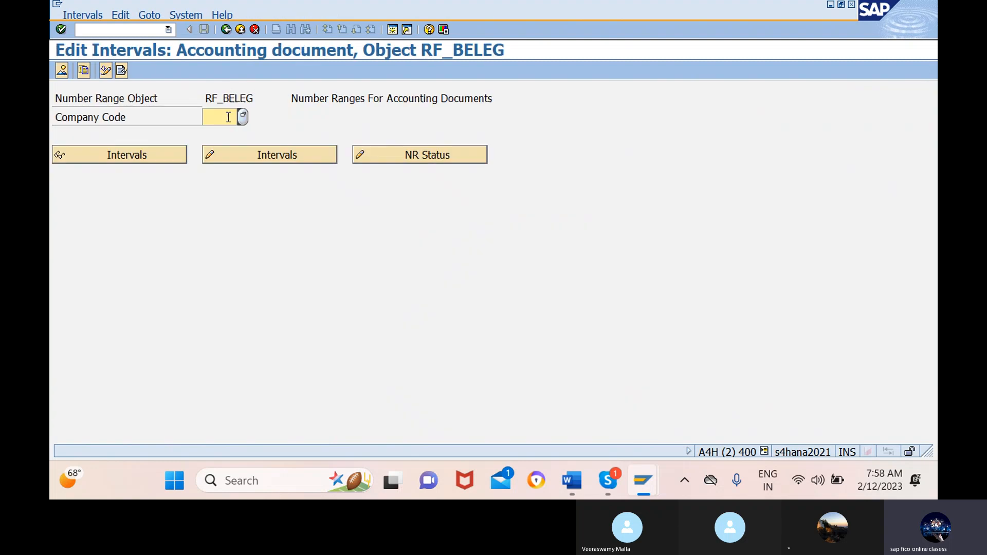
type("12sa")
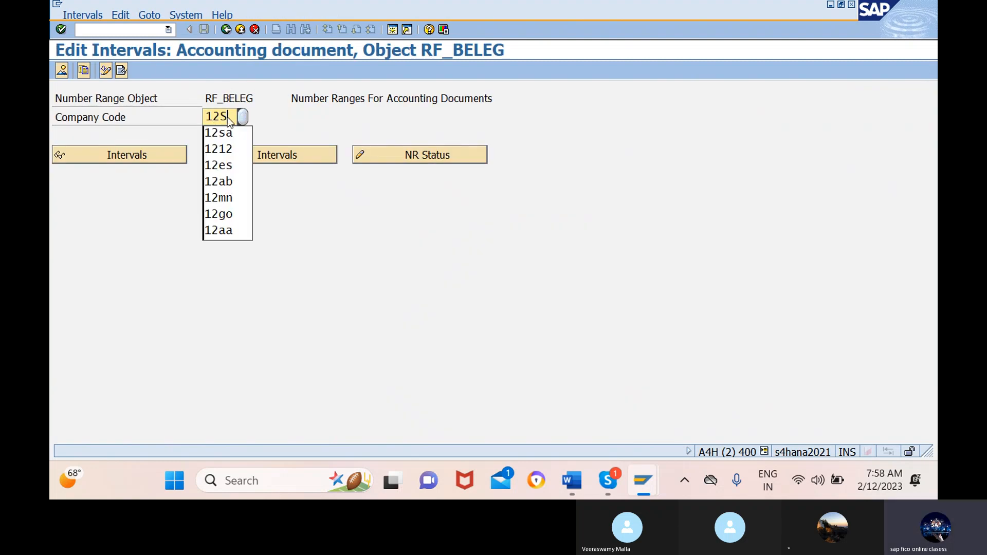
left_click(269, 156)
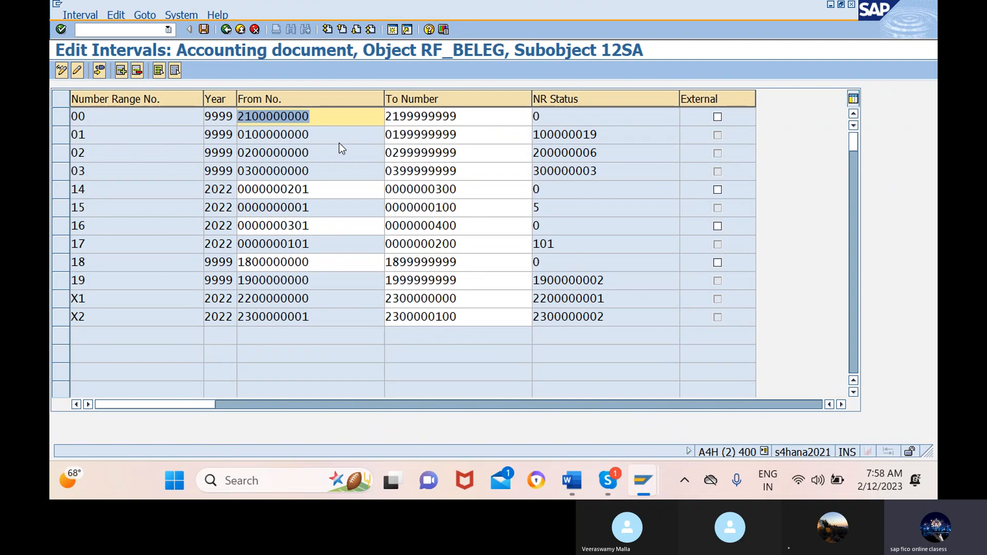
Step: In the customer invoice entry session, set the document date to 12.02.2023 and the reference to REF
mouse_move(643, 485)
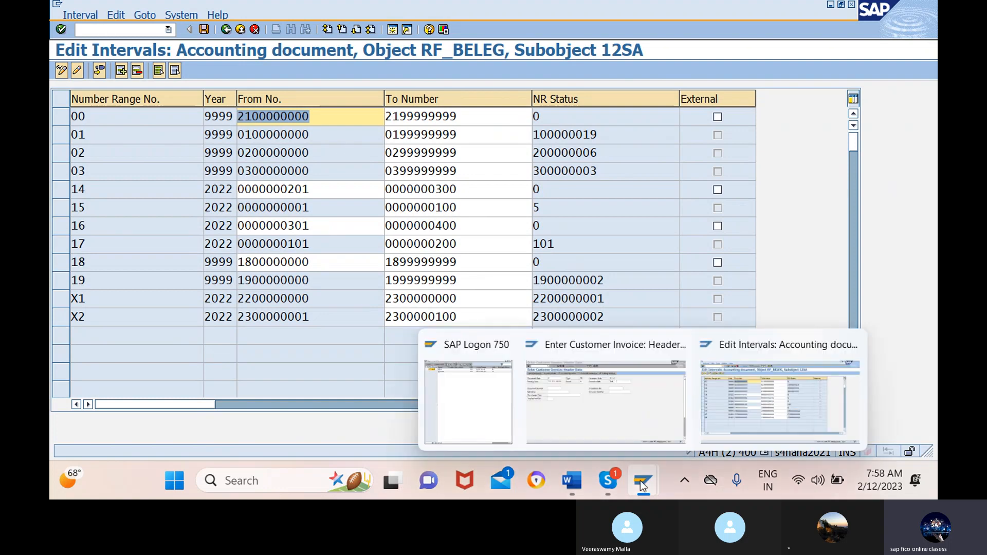
left_click(605, 419)
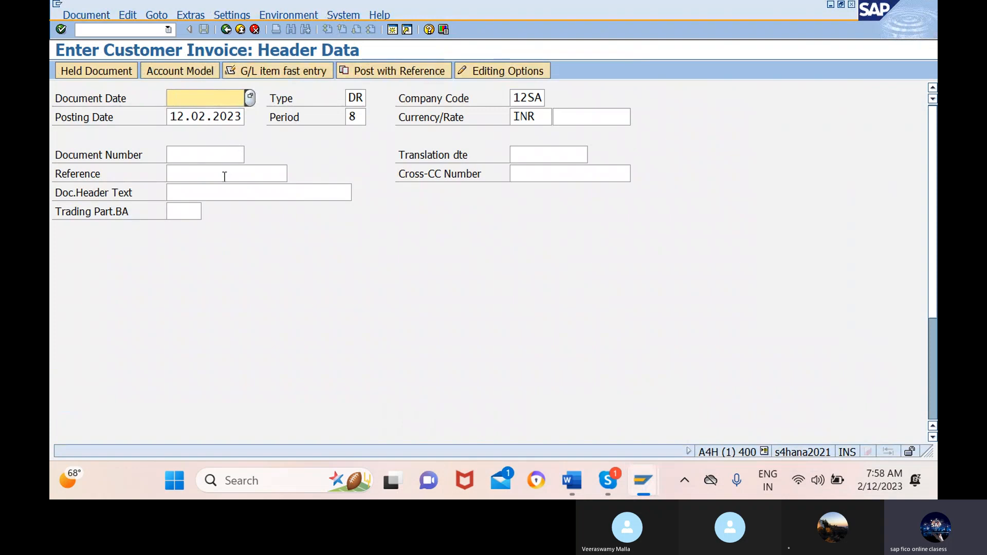
left_click(248, 98)
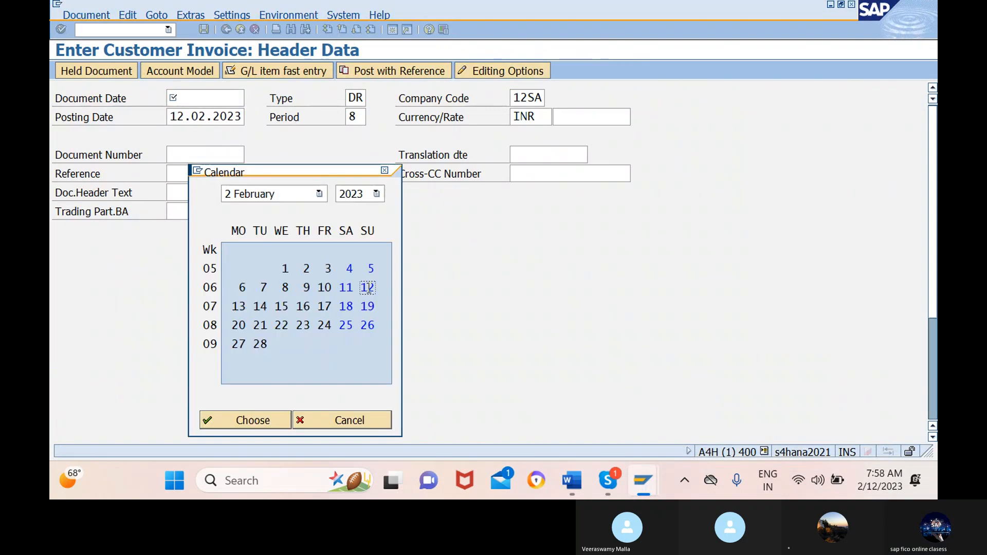
left_click(236, 418)
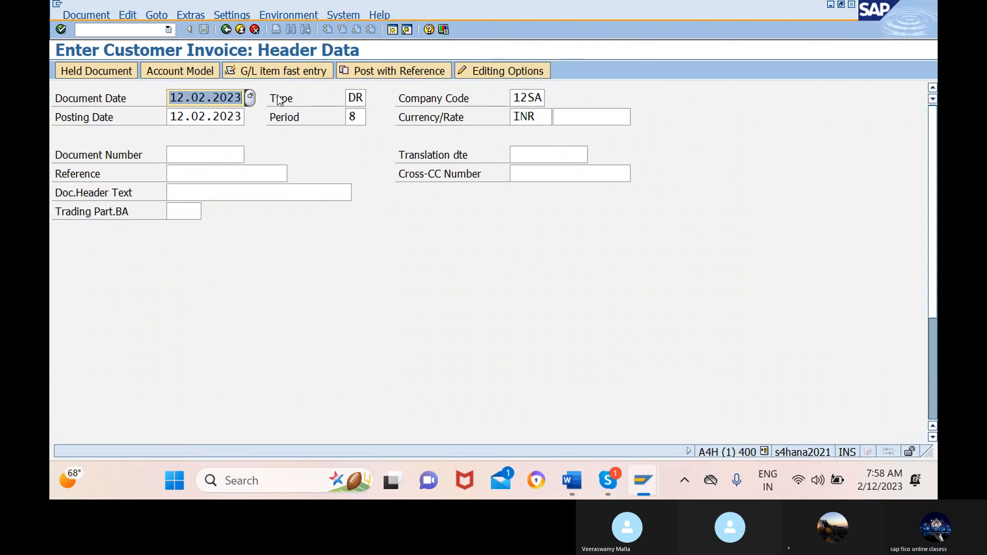
scroll(272, 272, "down", 1)
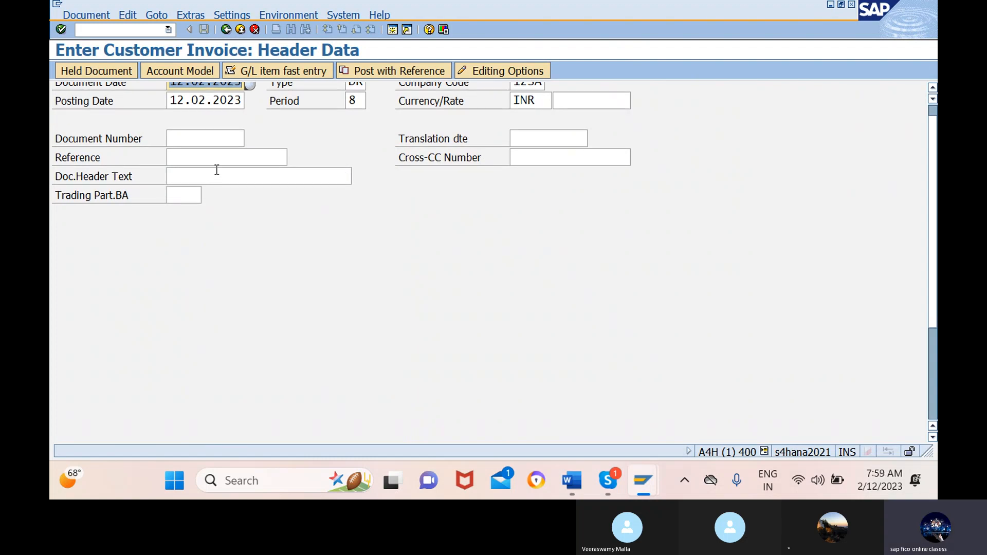
left_click(227, 157)
type("REF")
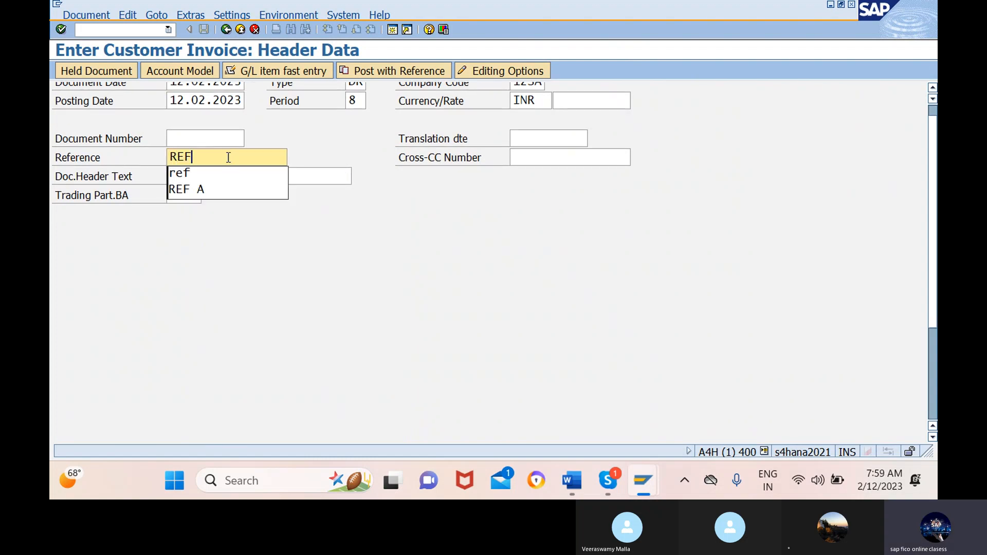
Step: Enter BEING GOODS SOLD TO CUSTO as the invoice's document header text, clearing the stray characters from Trading Part.BA
left_click(261, 176)
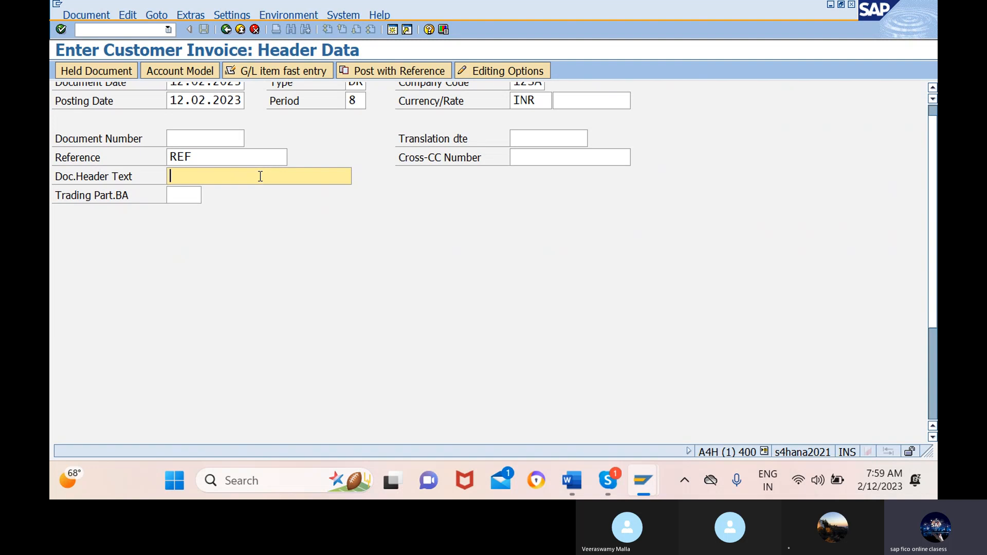
type("BEING ")
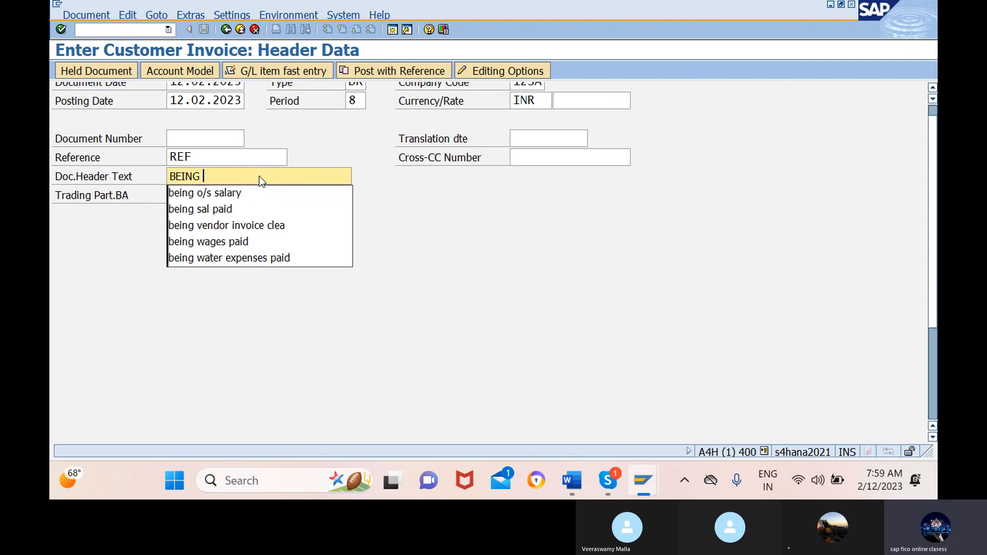
type("GOOD")
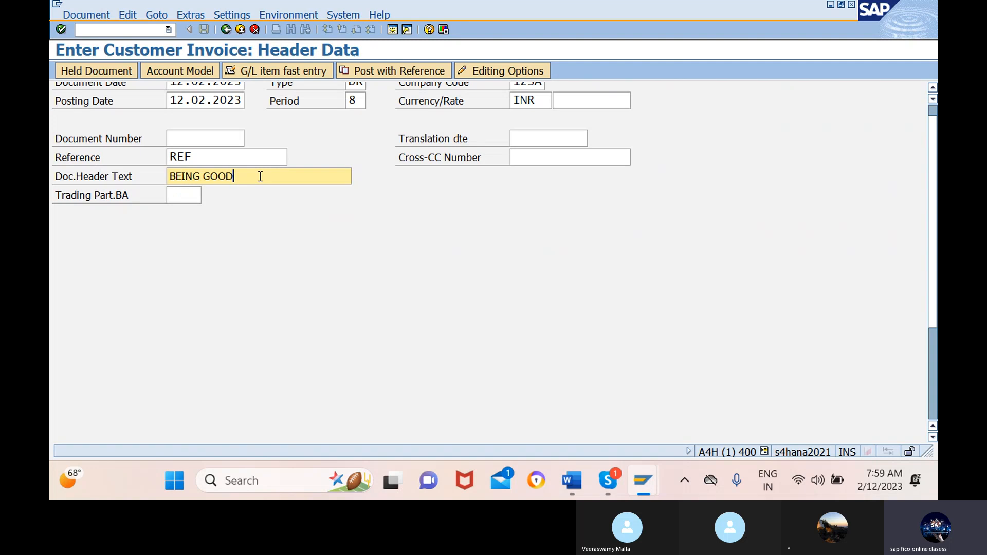
type("S SOL")
type("D TO CUSTO")
left_click(185, 195)
type("MER")
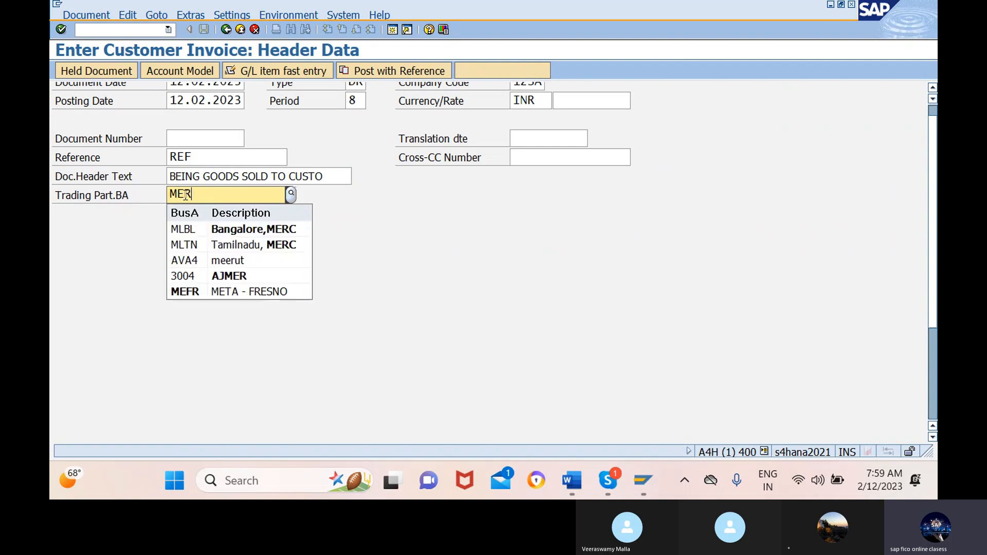
key("BackSpace")
key("BackSpace")
key("BackSpace")
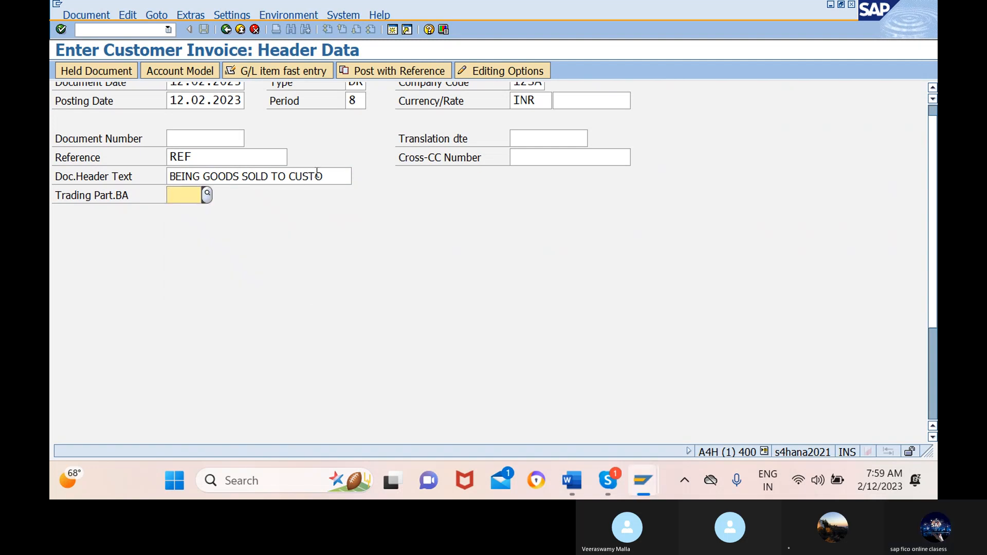
Step: Shorten the document header text to BEING GOODS SOLD TO CUST and go to the first line item
left_click_drag(323, 177, 261, 177)
left_click(261, 176)
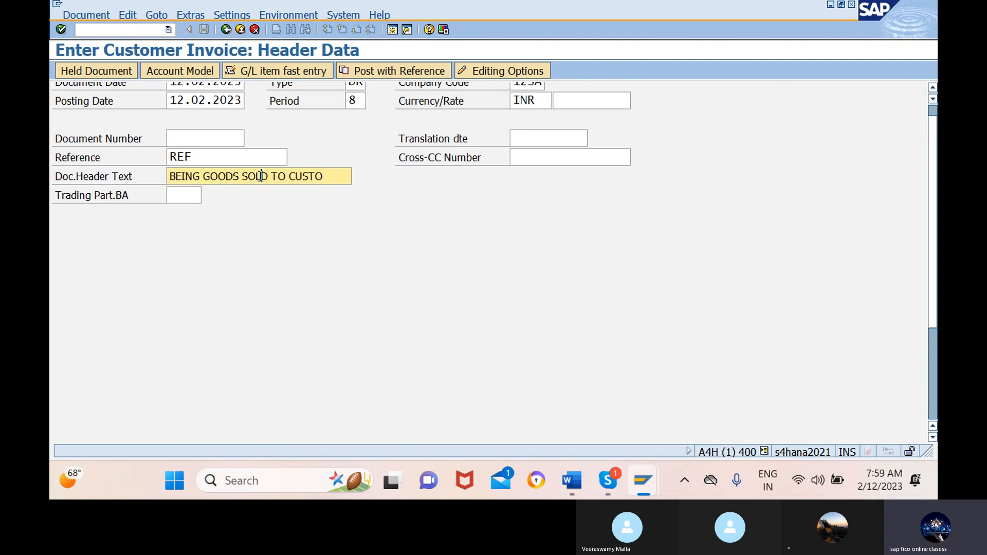
left_click(326, 176)
scroll(345, 265, "down", 5)
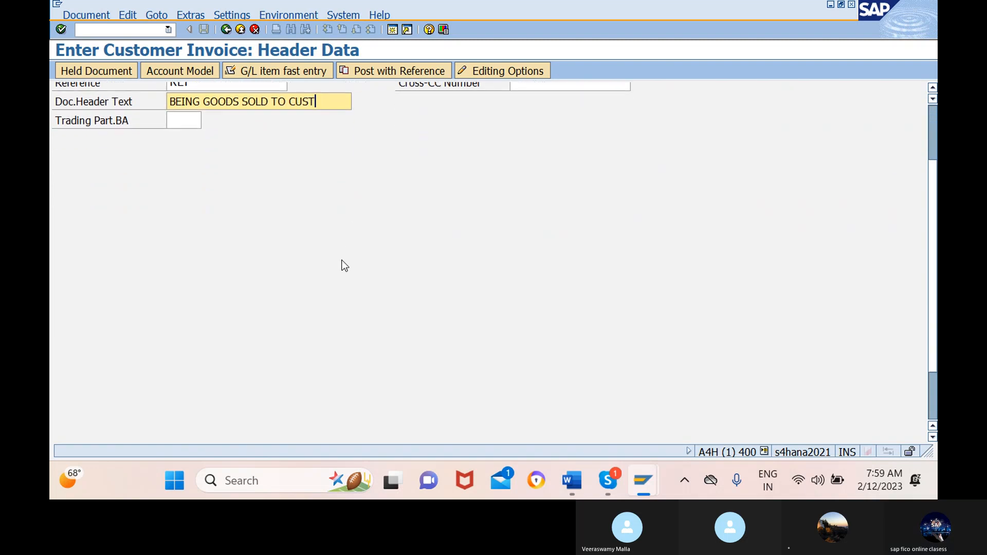
scroll(344, 266, "down", 1)
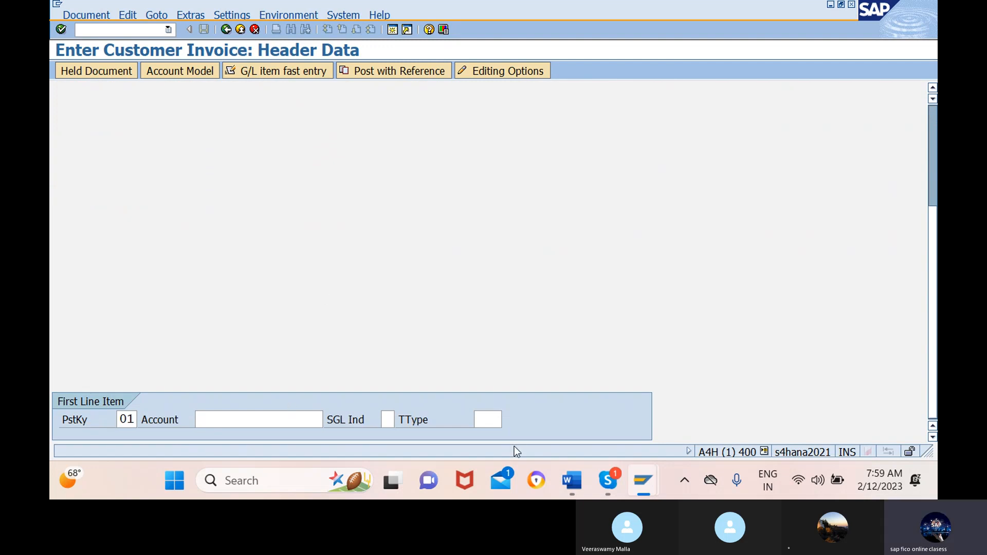
Step: Switch to the session with the number range intervals and start transaction FS00 there with /NFS00
mouse_move(640, 477)
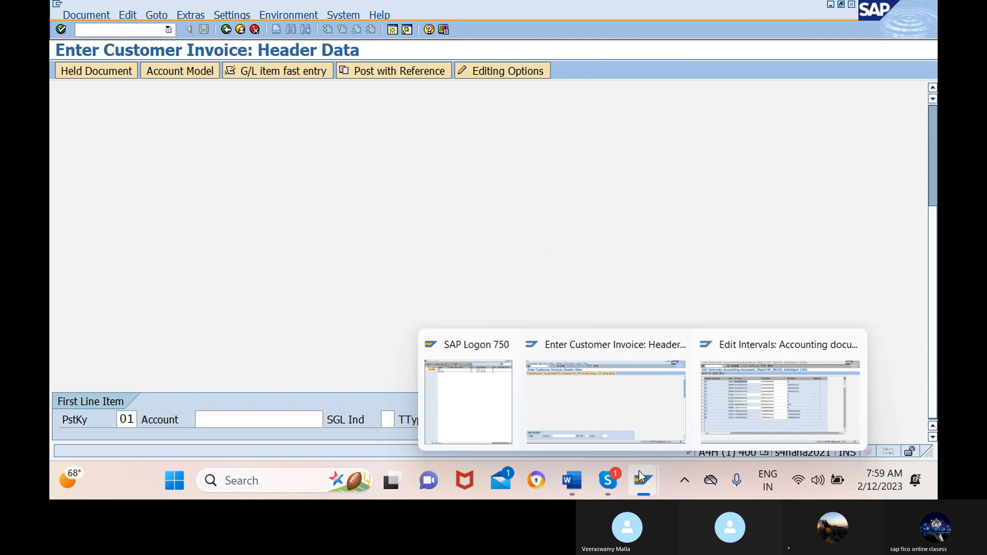
left_click(641, 413)
mouse_move(643, 486)
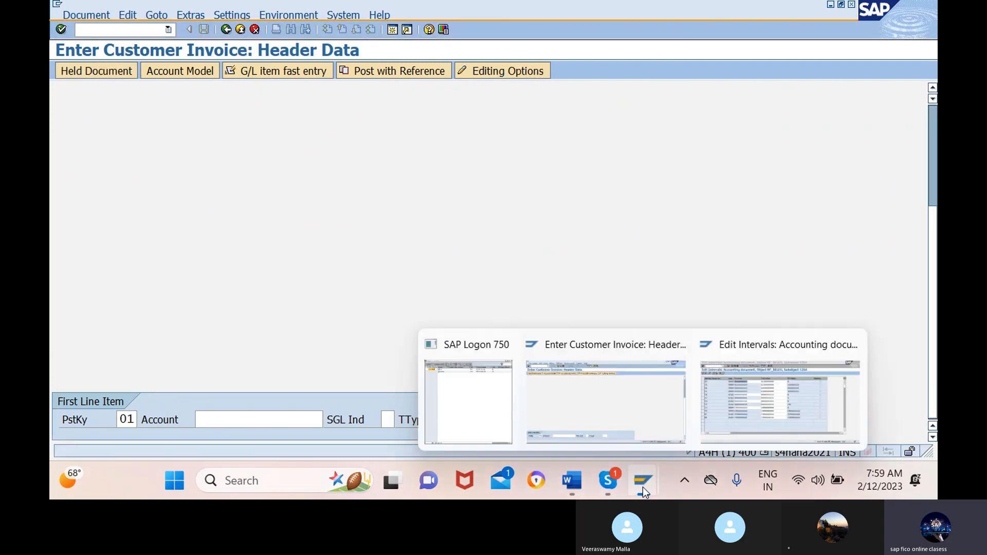
left_click(745, 390)
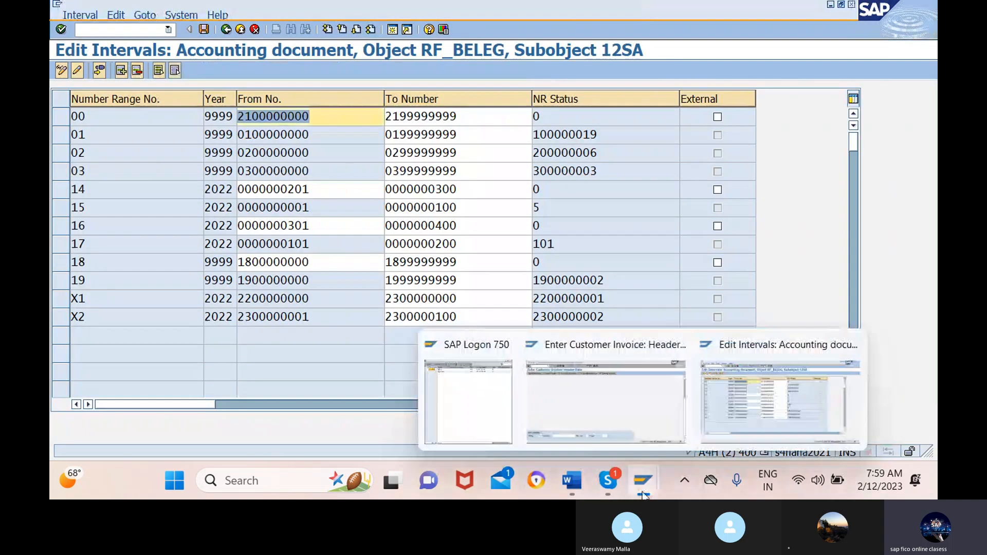
left_click(729, 383)
left_click(137, 29)
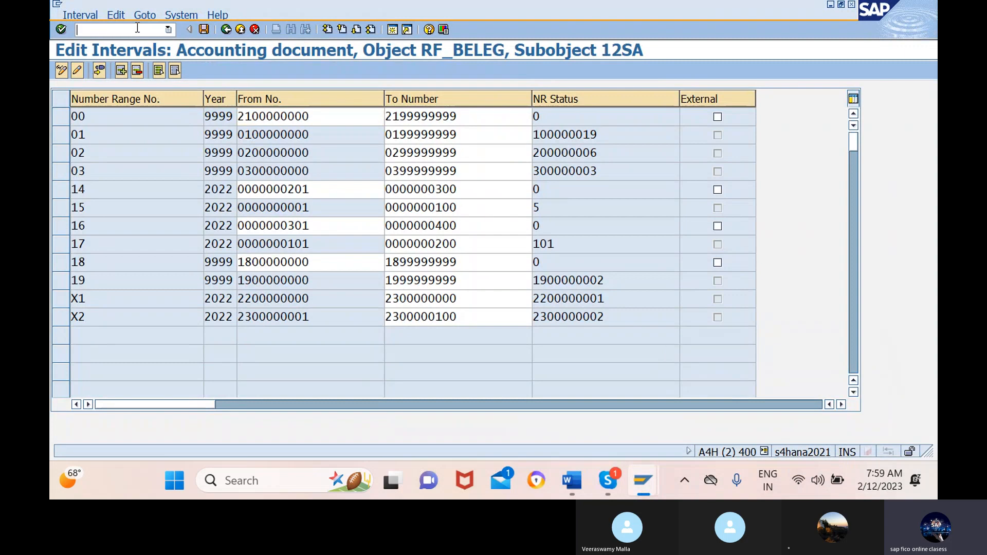
type("/NFS00")
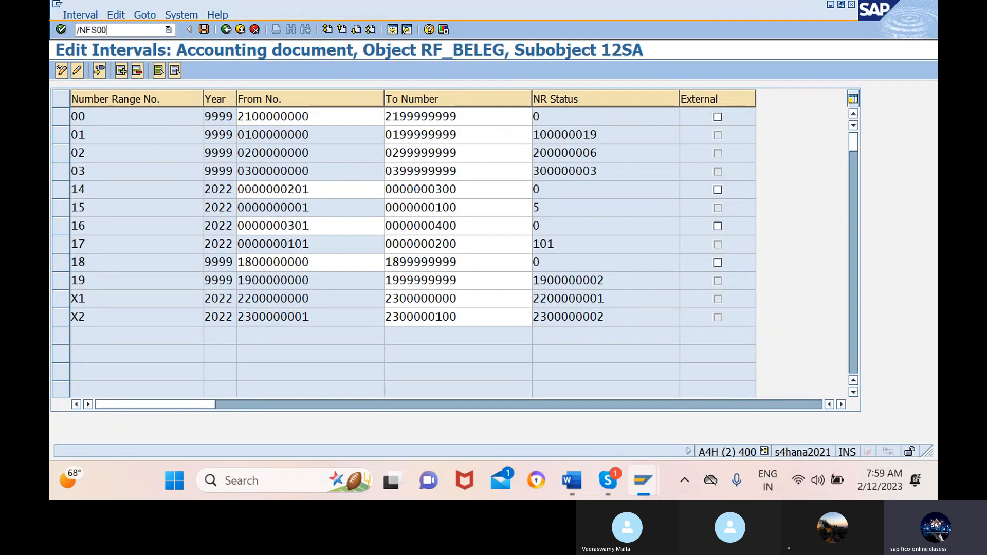
key("Return")
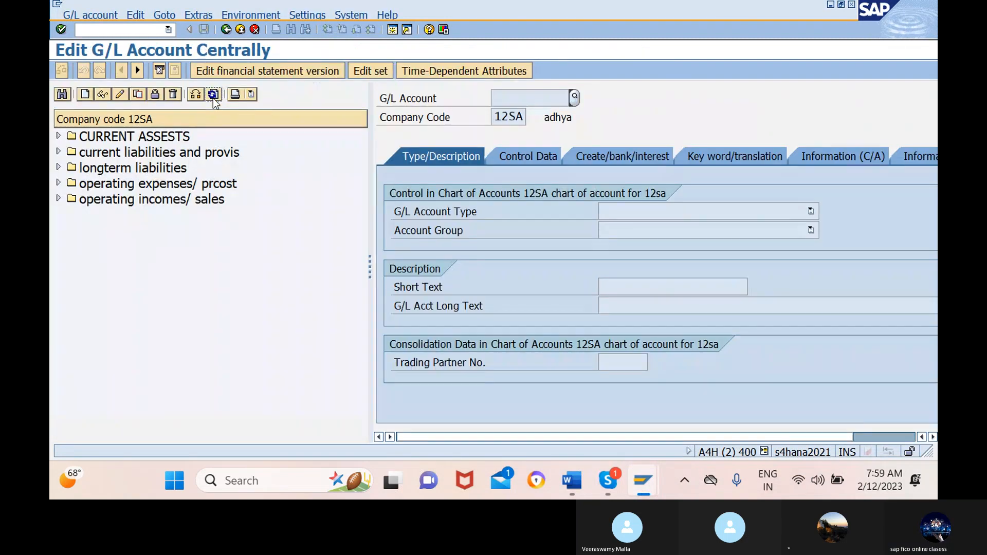
Step: Expand the account groups of company code 12SA and copy account 400000 (discount from vendor) to new G/L account 400001
left_click(58, 136)
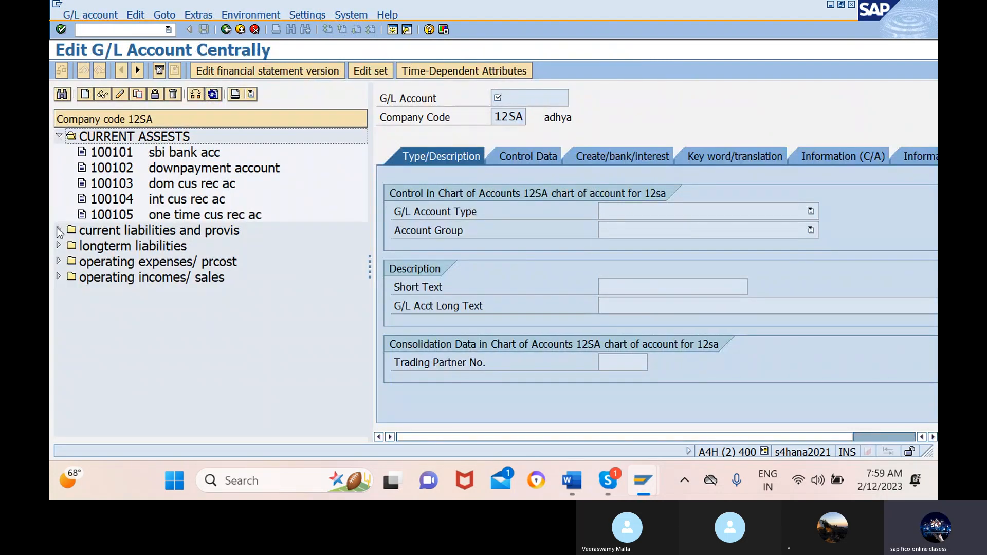
left_click(59, 230)
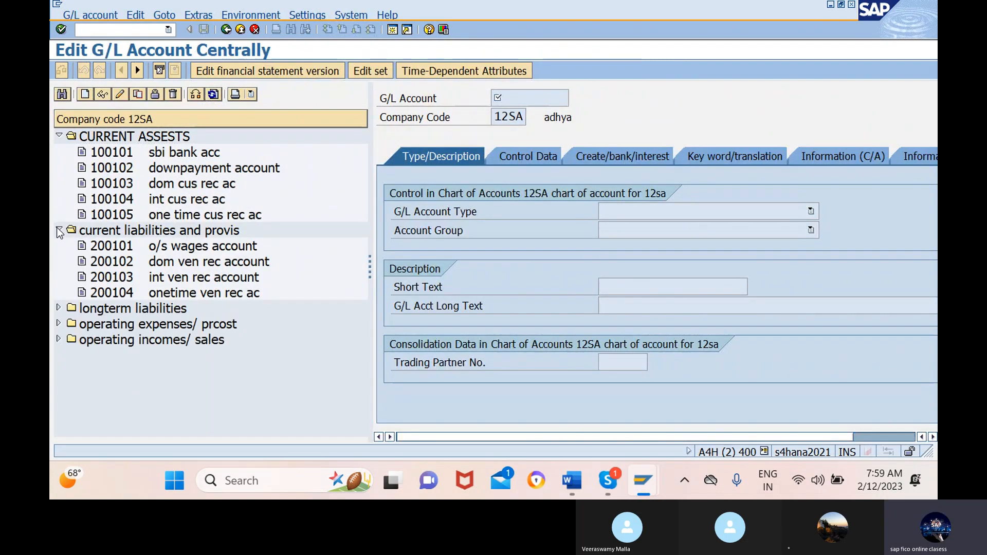
left_click(58, 309)
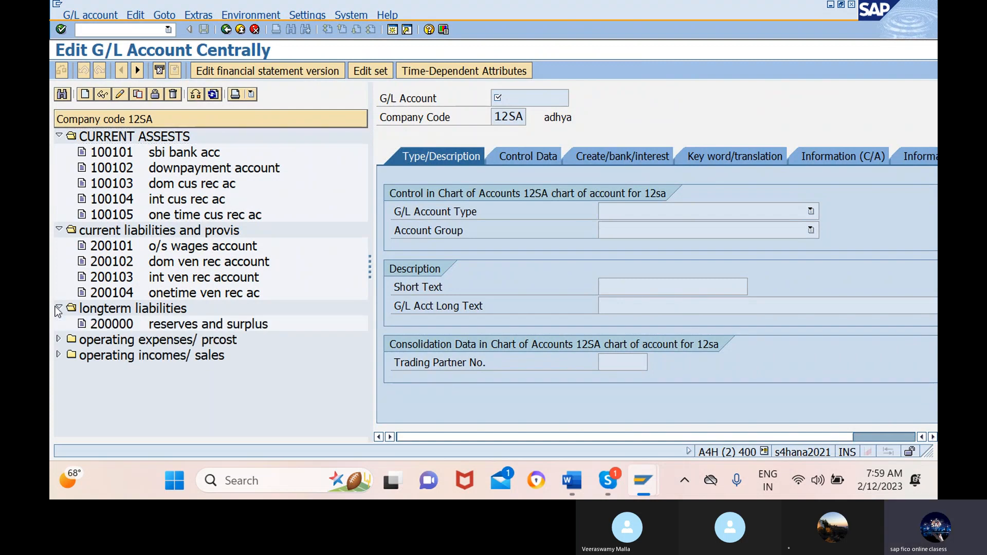
left_click(58, 340)
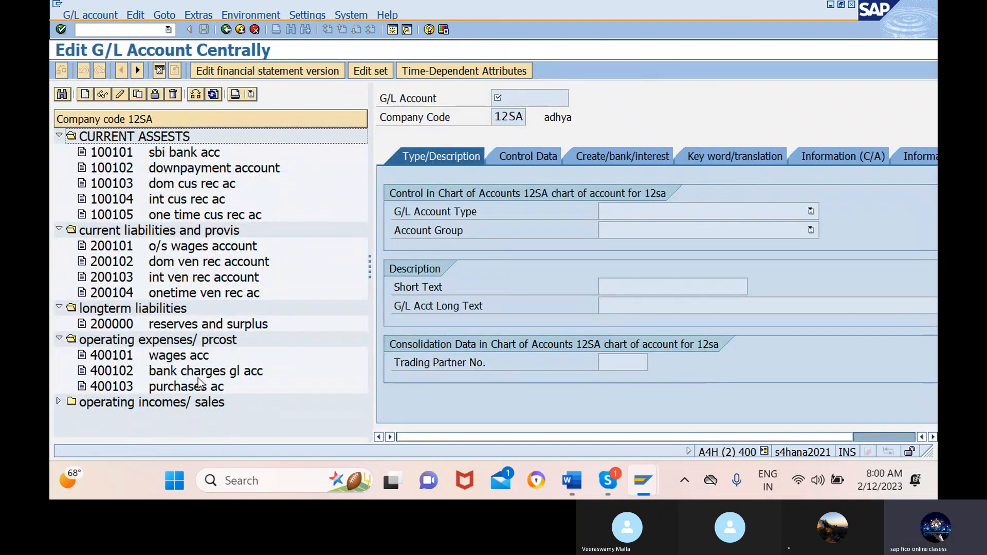
left_click(58, 402)
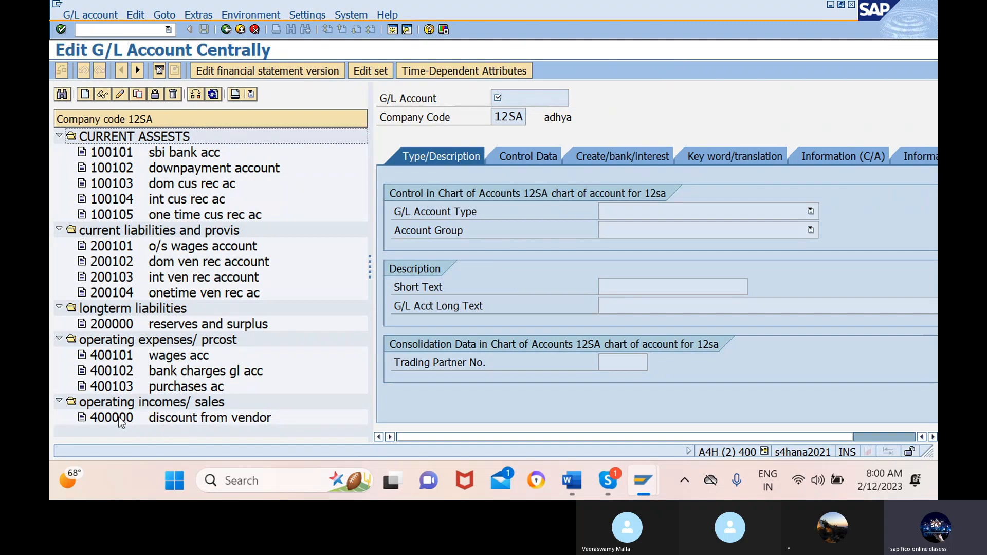
left_click(92, 417)
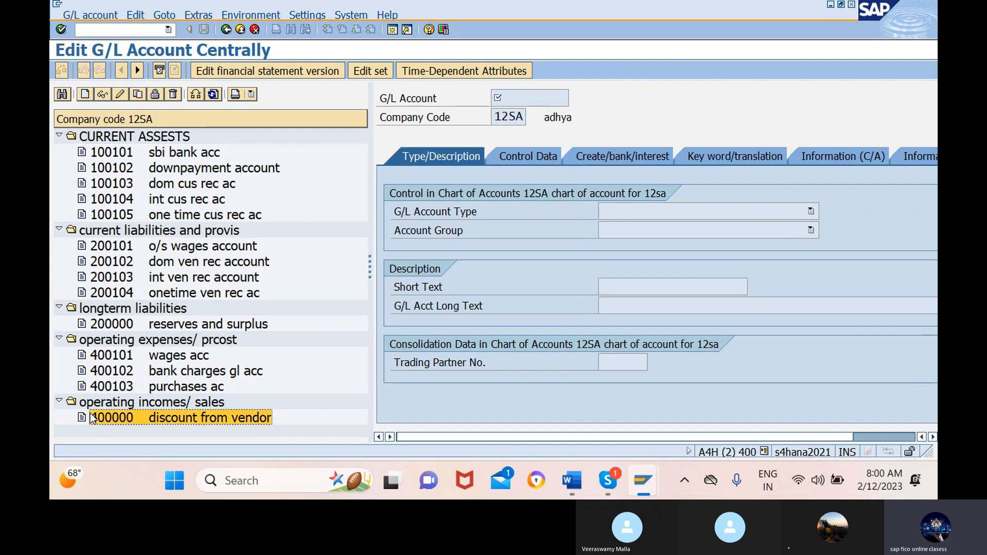
left_click(137, 94)
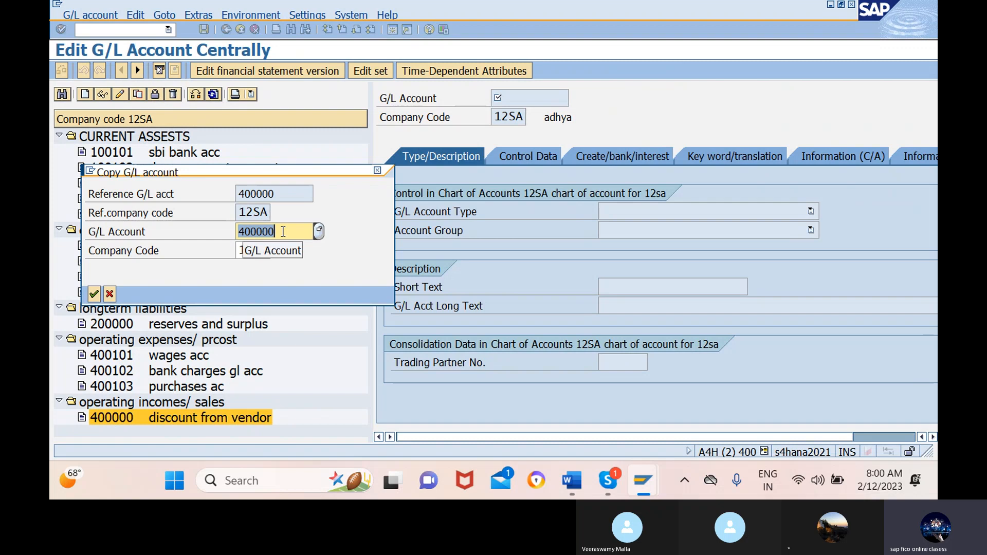
left_click(283, 232)
key("BackSpace")
type("1")
key("Return")
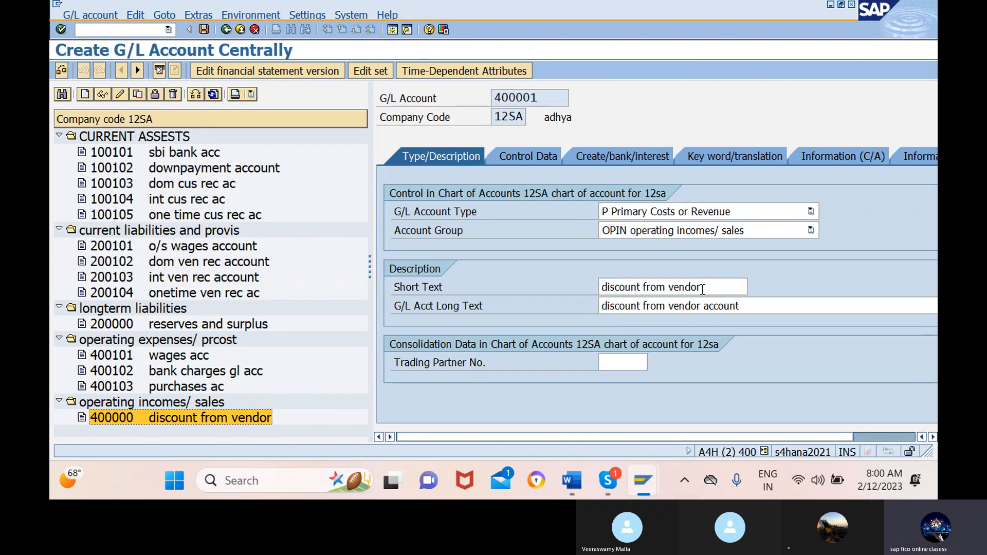
Step: Replace the short text of G/L account 400001 with SALES AC
left_click(703, 290)
key("BackSpace")
key("BackSpace")
key("BackSpace")
key("BackSpace")
key("BackSpace")
key("BackSpace")
key("BackSpace")
key("BackSpace")
key("BackSpace")
key("BackSpace")
key("BackSpace")
key("BackSpace")
key("BackSpace")
key("BackSpace")
key("BackSpace")
key("BackSpace")
key("BackSpace")
key("BackSpace")
key("BackSpace")
key("BackSpace")
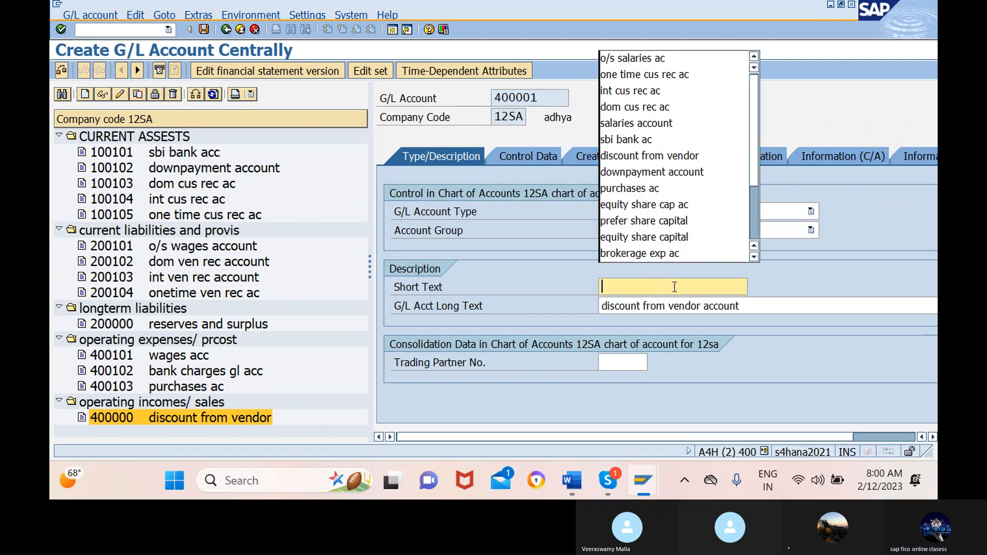
type("SALES ")
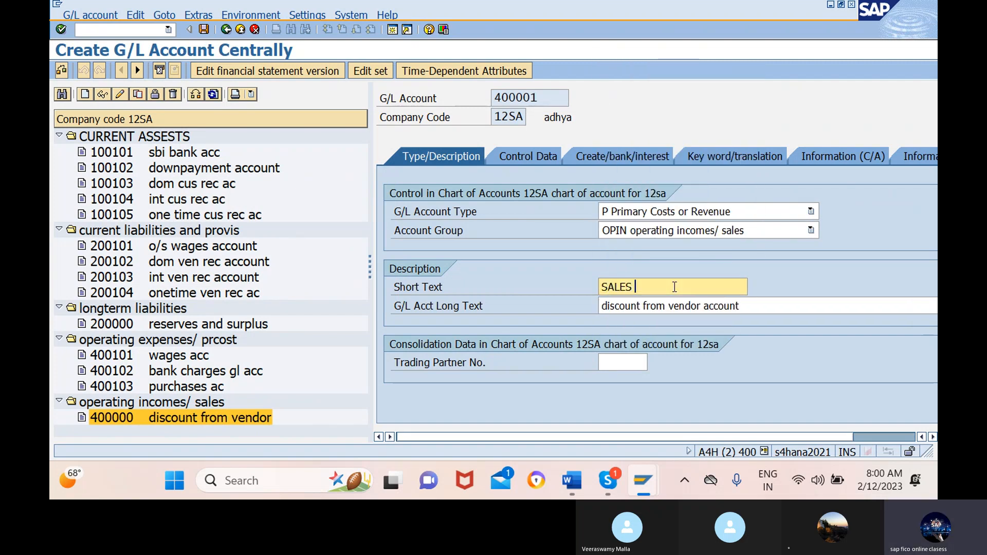
type("AC")
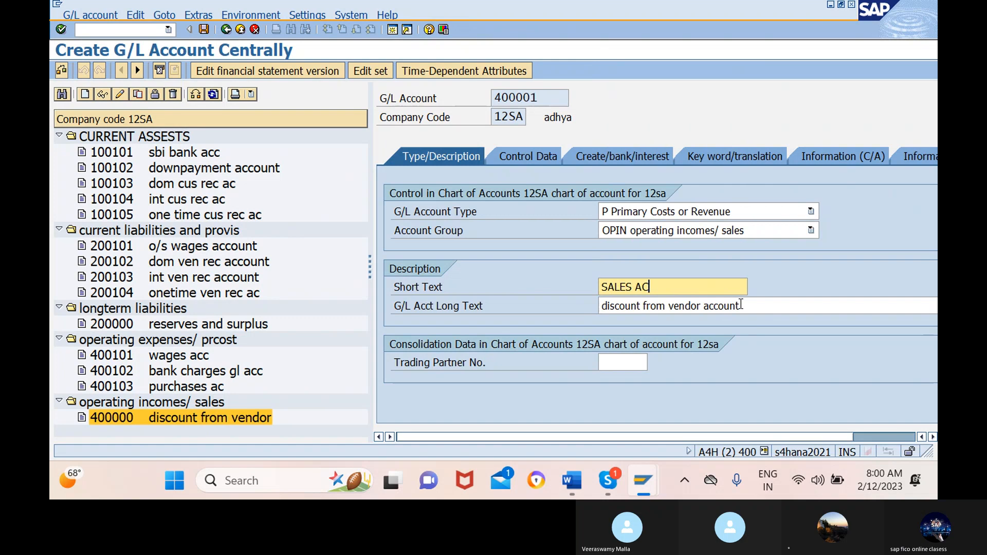
Step: Set the G/L account long text of 400001 to SALES AC and save the new account
left_click(782, 306)
left_click_drag(781, 306, 572, 306)
key("BackSpace")
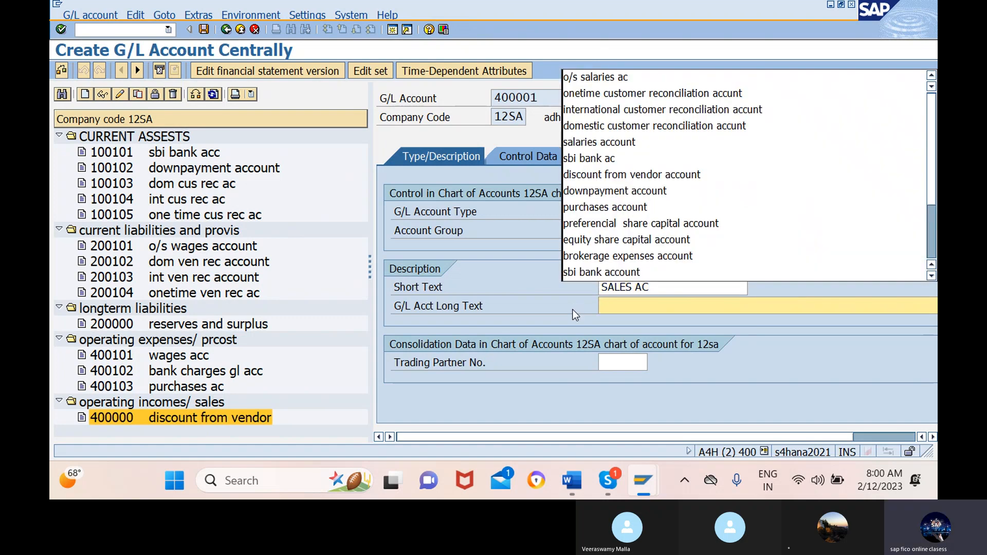
type("SALES AC")
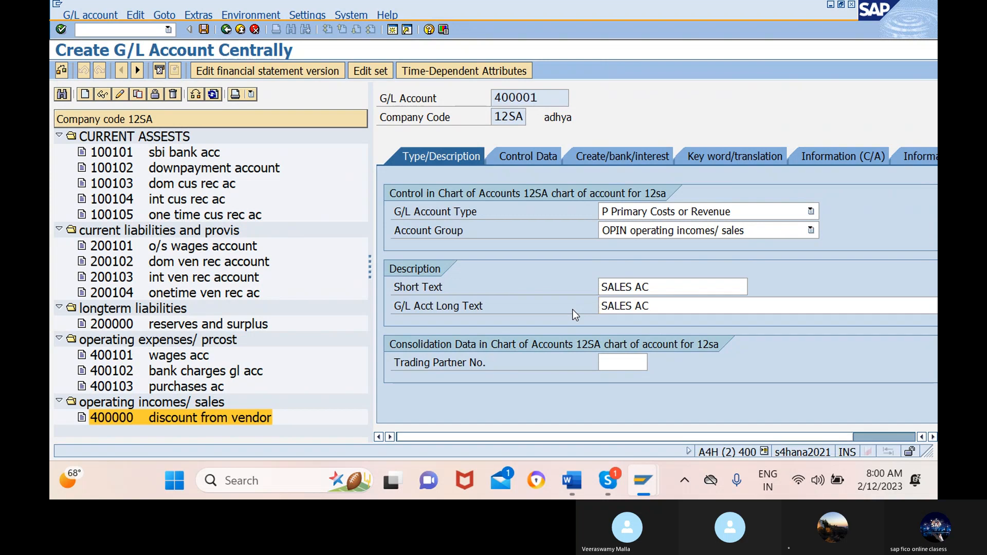
key("Return")
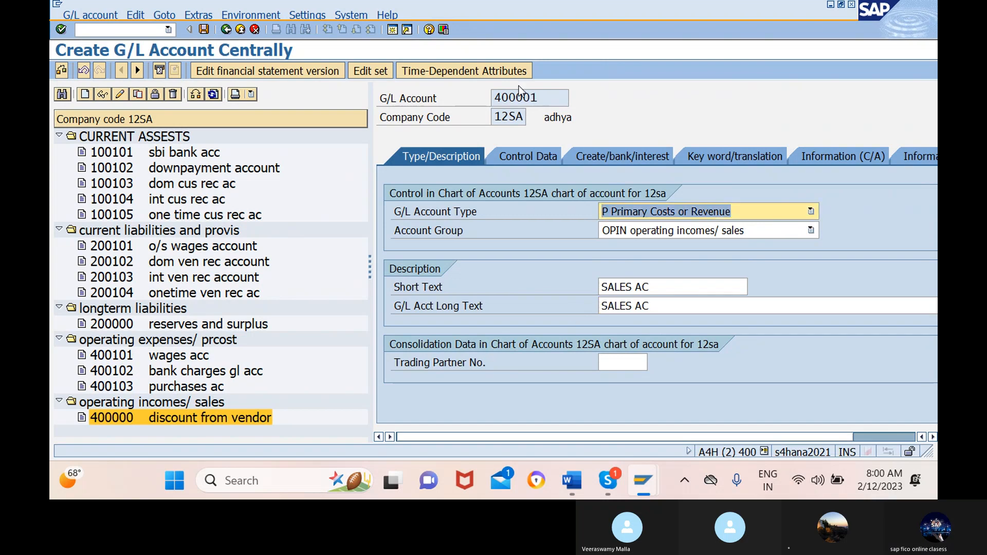
left_click(203, 30)
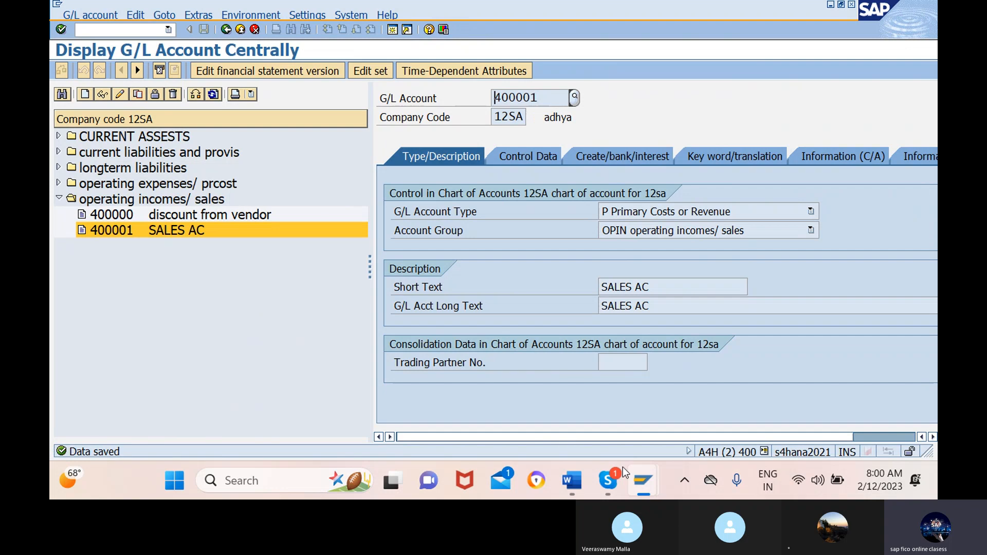
Step: Switch back to the customer invoice entry session
mouse_move(639, 482)
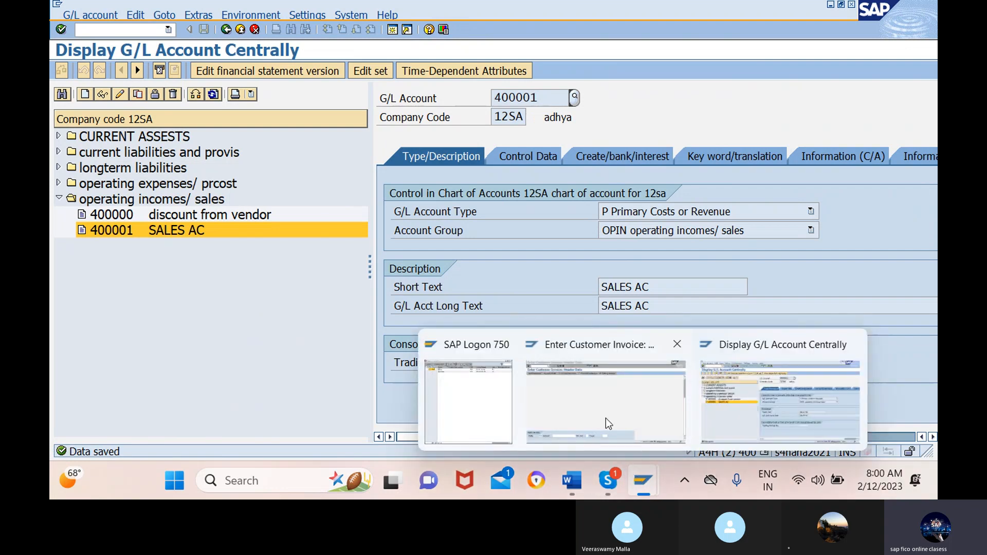
Step: Switch to the customer invoice entry, pick the company code 12SA customer as the first line item's account, and open its item
left_click(606, 418)
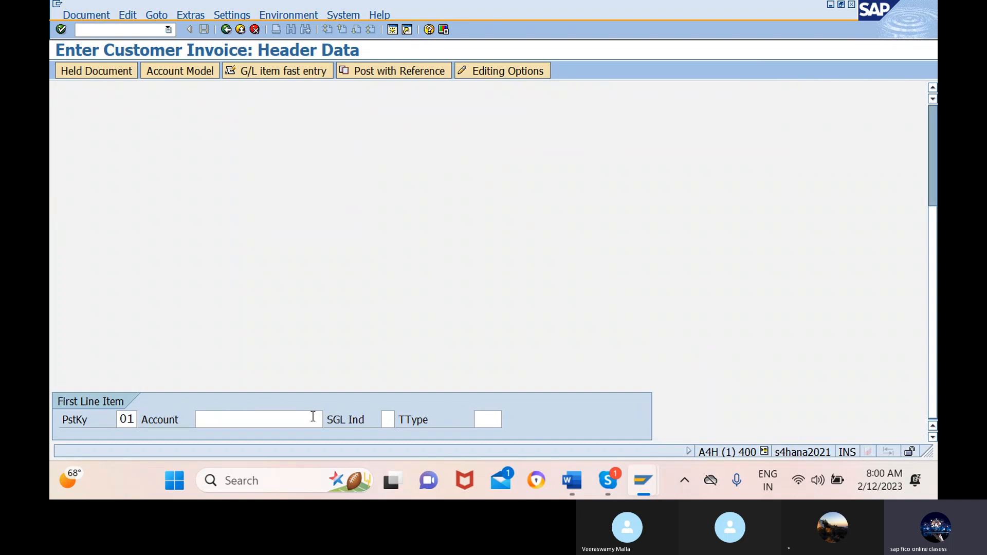
left_click(314, 419)
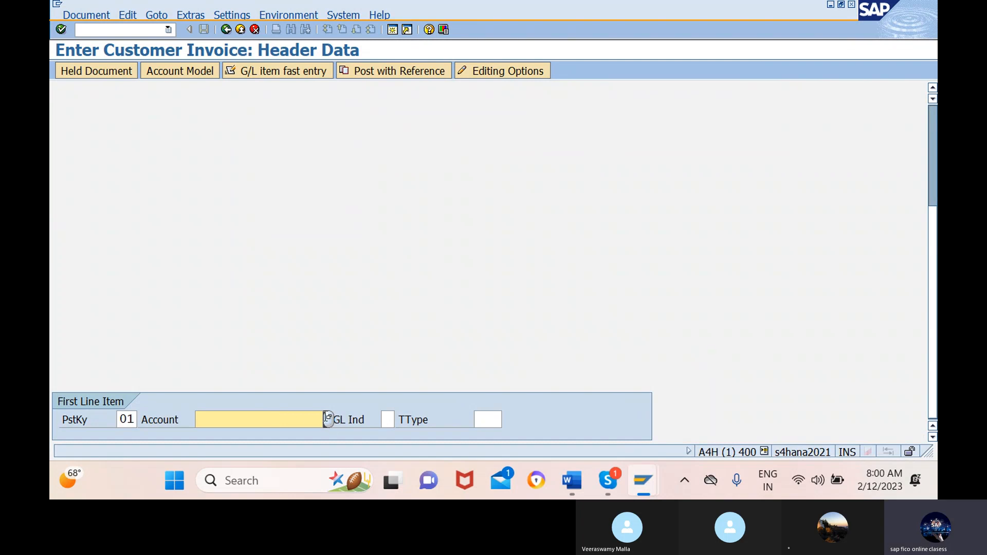
left_click(331, 419)
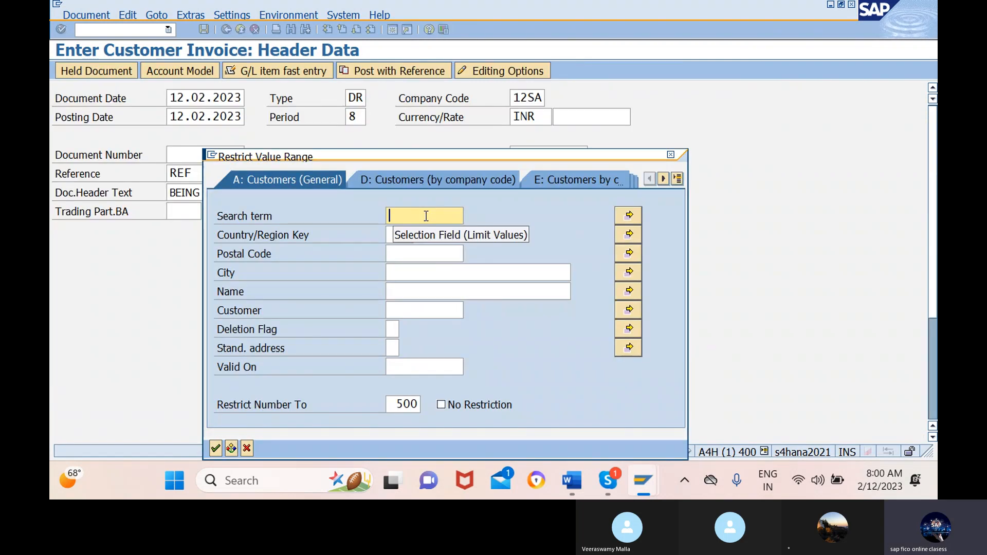
left_click(443, 175)
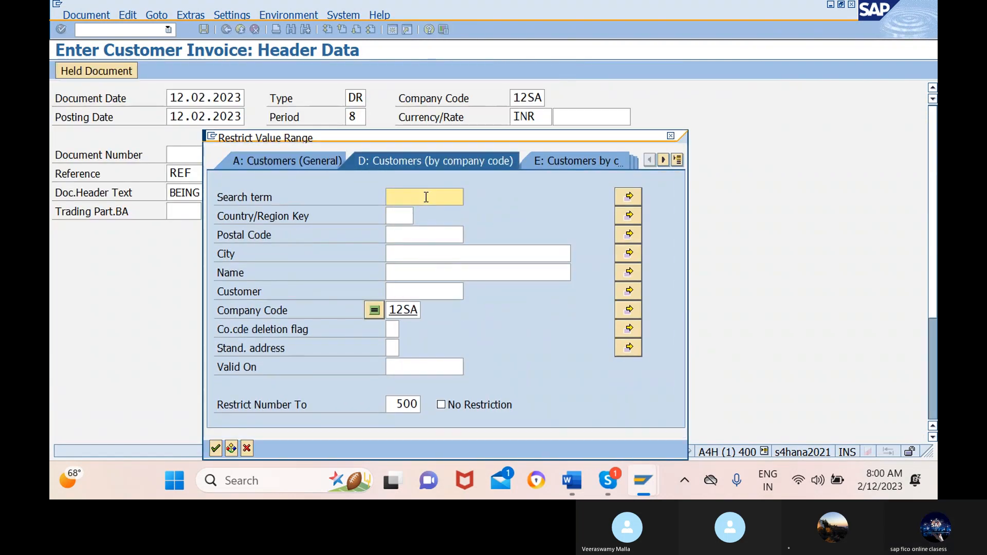
left_click(216, 448)
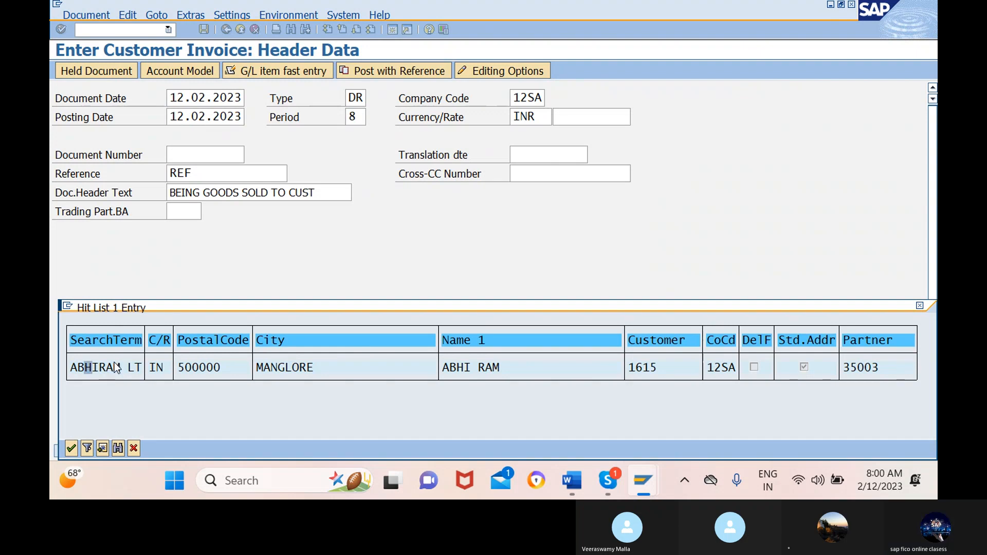
left_click(71, 449)
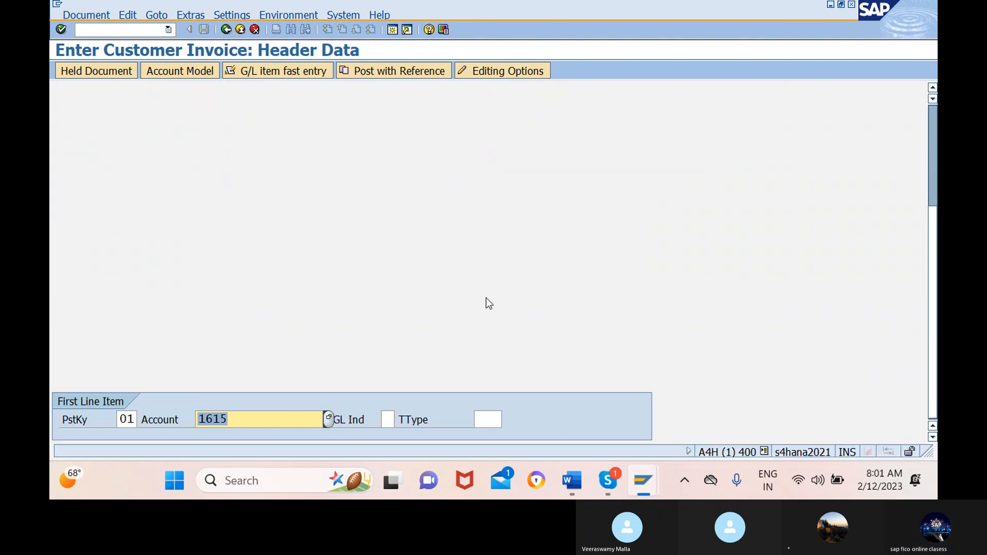
key("Return")
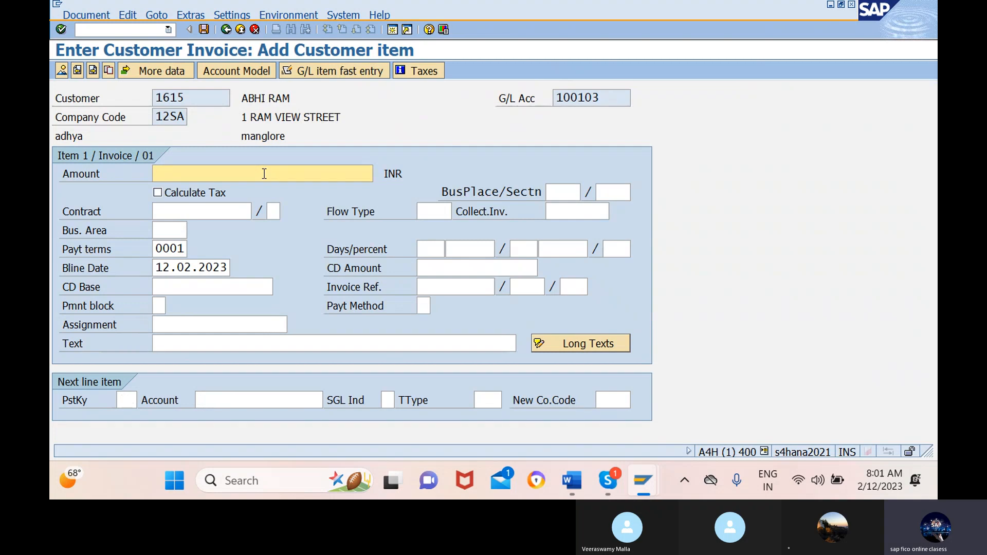
Step: Set the customer item's amount to 1000 INR
type("1000")
left_click(343, 344)
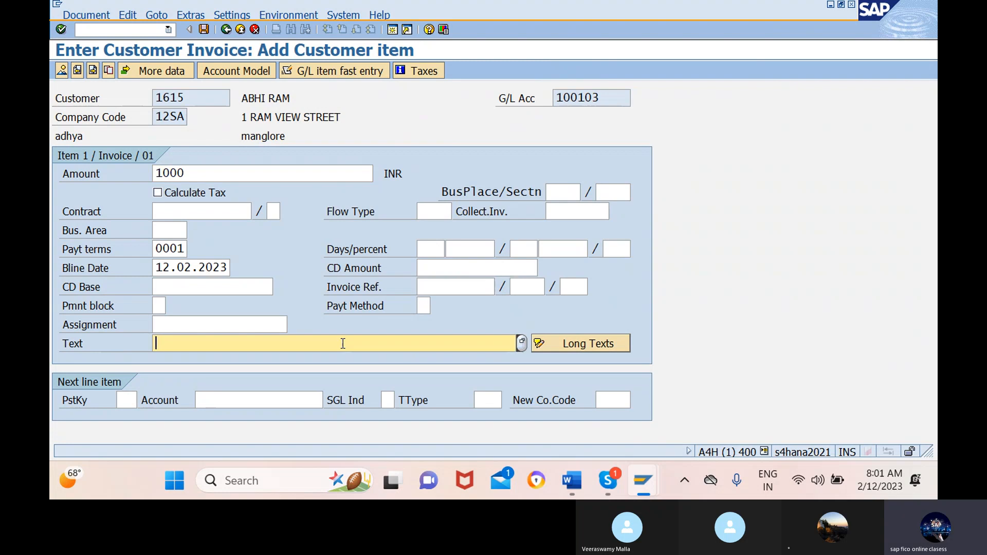
type("1sac-s")
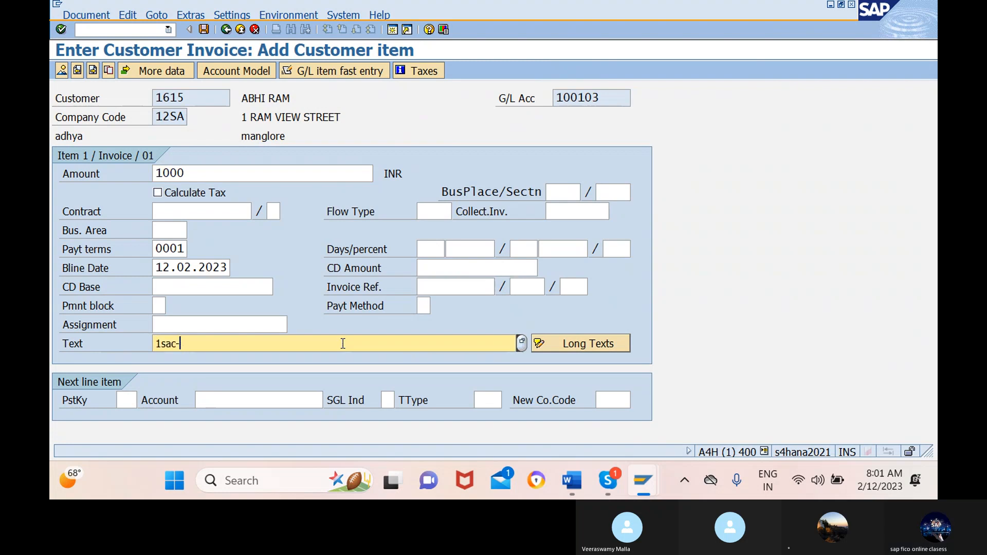
key("BackSpace")
key("BackSpace")
key("BackSpace")
key("BackSpace")
key("BackSpace")
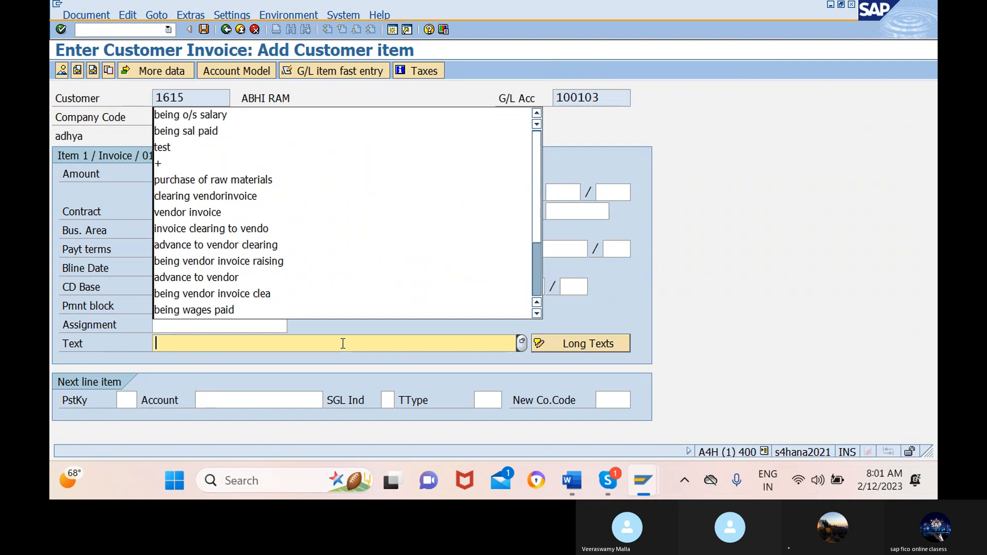
Step: Enter BEING GODS SOLD TO CUSTOMER as the customer item's text and copy it
type("BE")
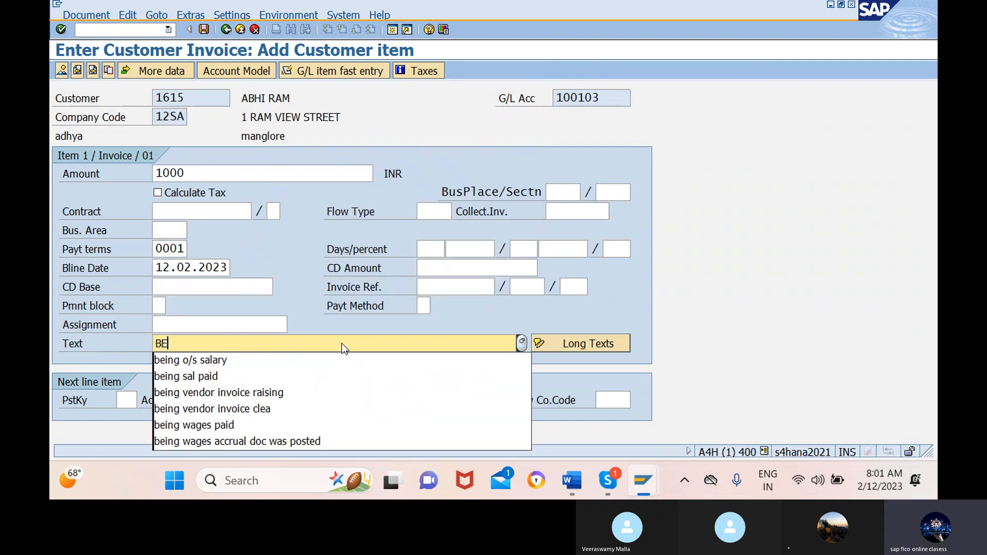
type("ING GO")
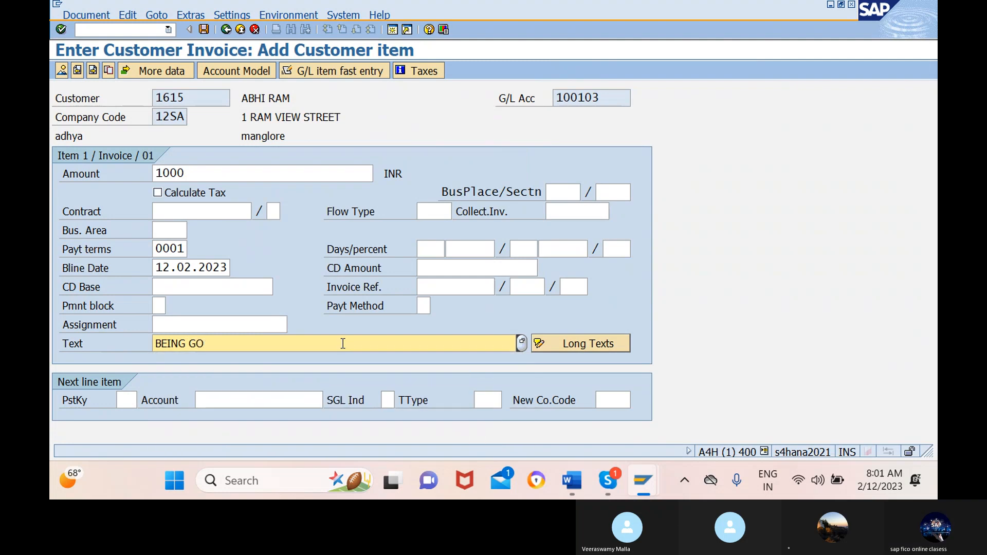
type("DS SOL")
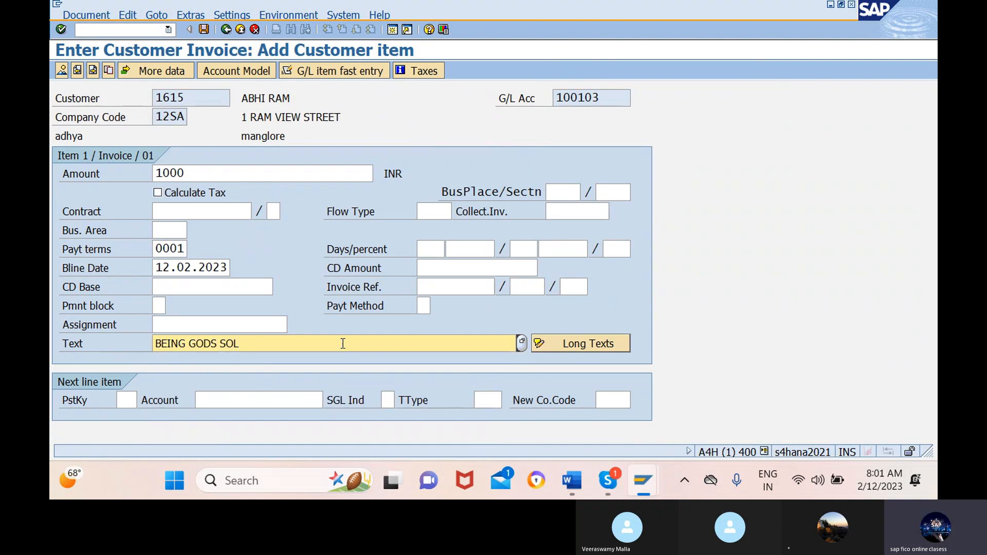
type("D TO CUSTOMER")
left_click_drag(331, 343, 151, 353)
key("ctrl+c")
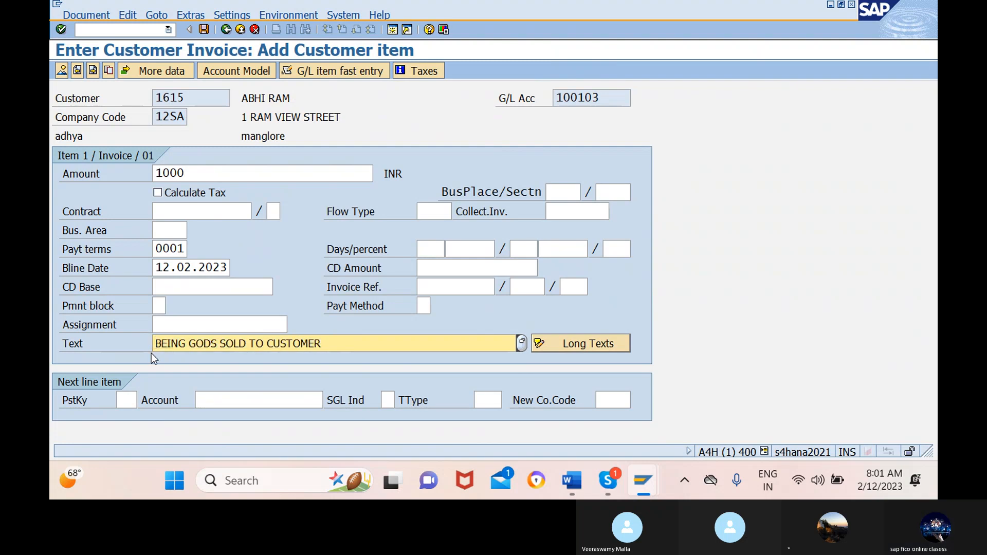
Step: Add a next line item with posting key 50 and the SALES AC G/L account from chart of accounts 12SA
left_click(126, 400)
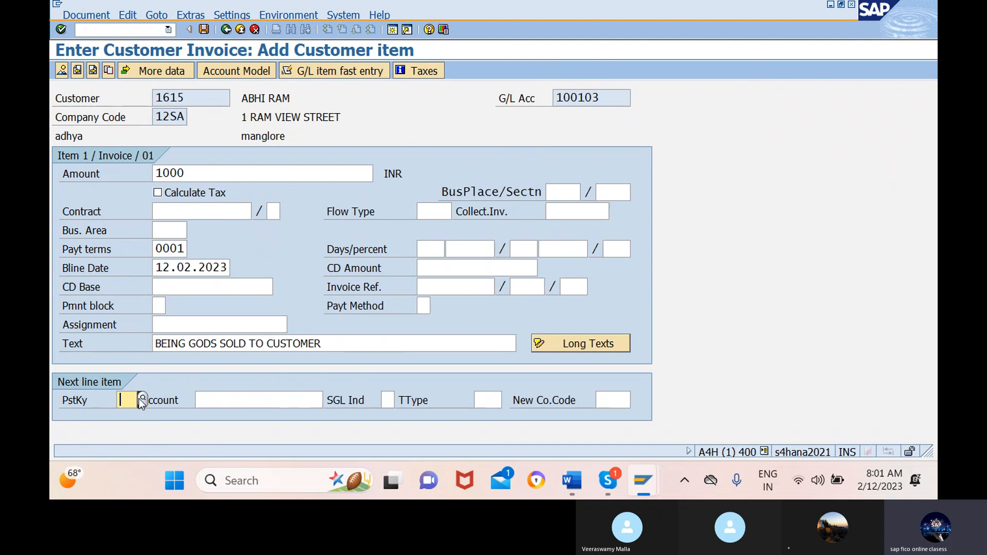
type("50")
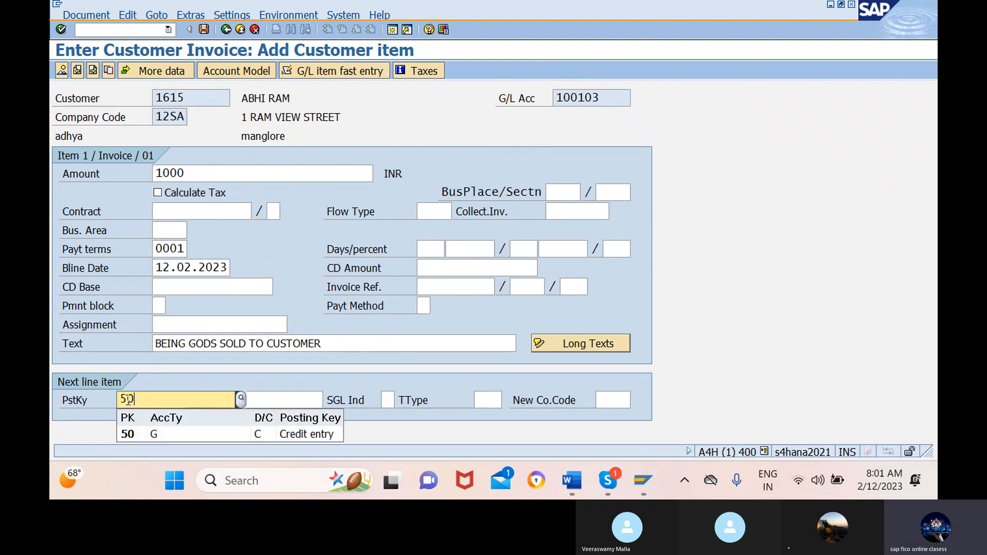
left_click(163, 434)
left_click(234, 401)
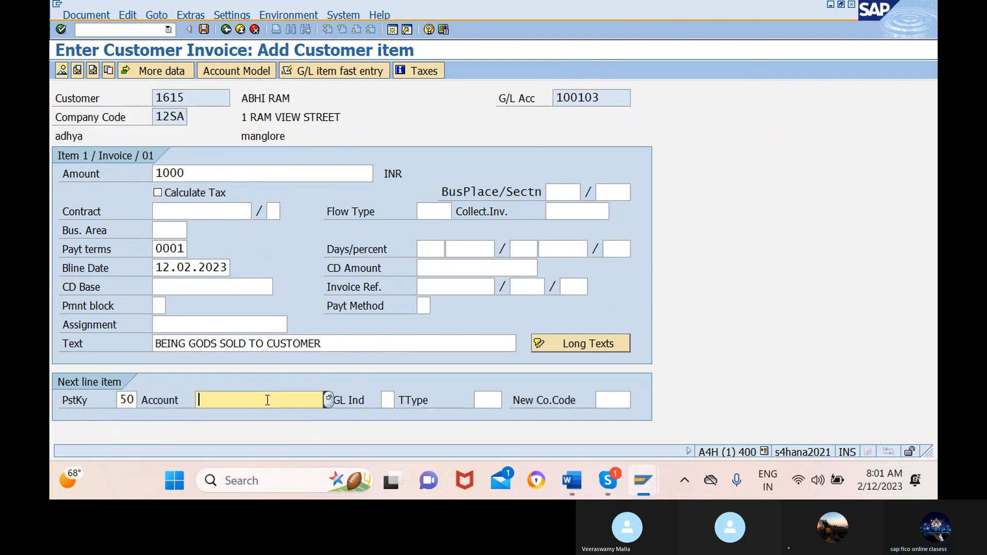
left_click(328, 401)
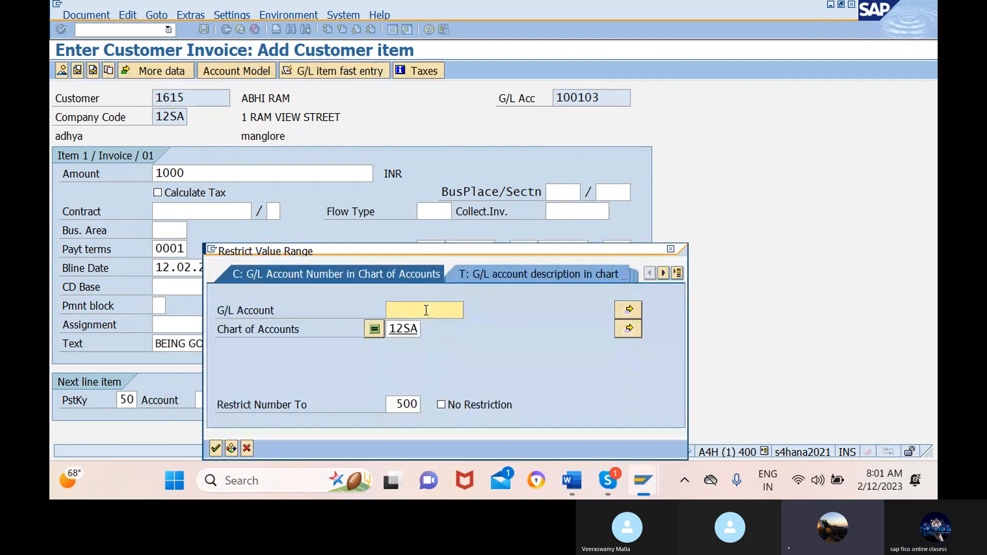
left_click(219, 451)
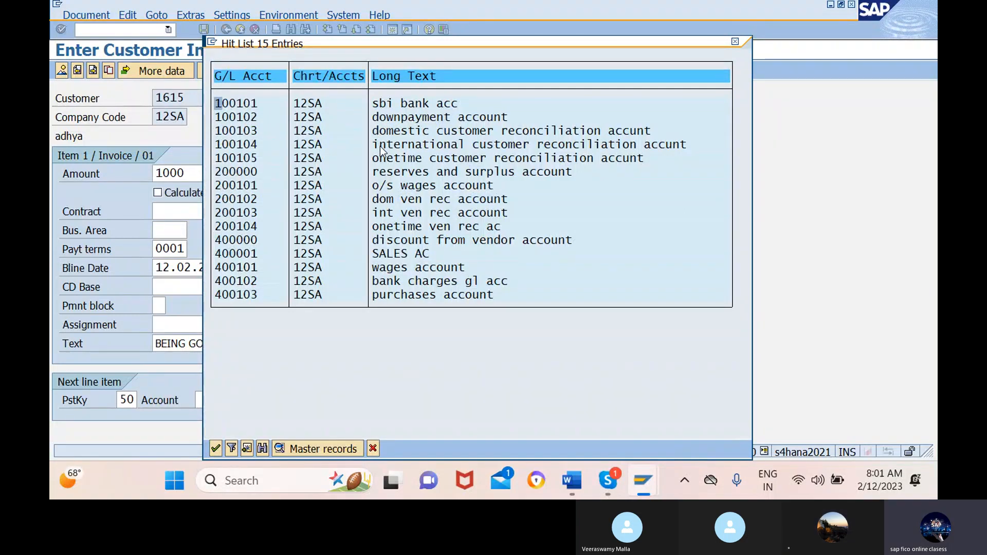
left_click(312, 254)
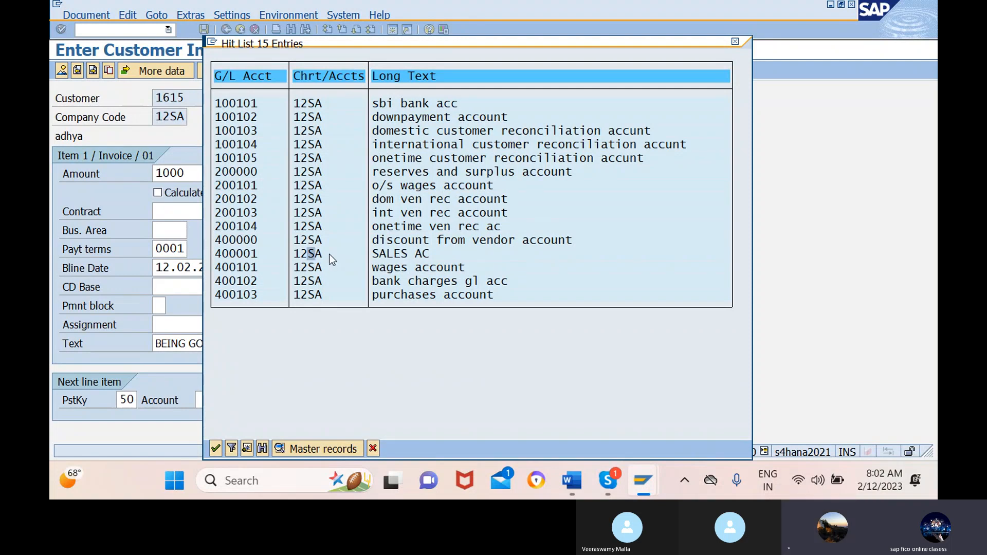
left_click(216, 449)
key("Return")
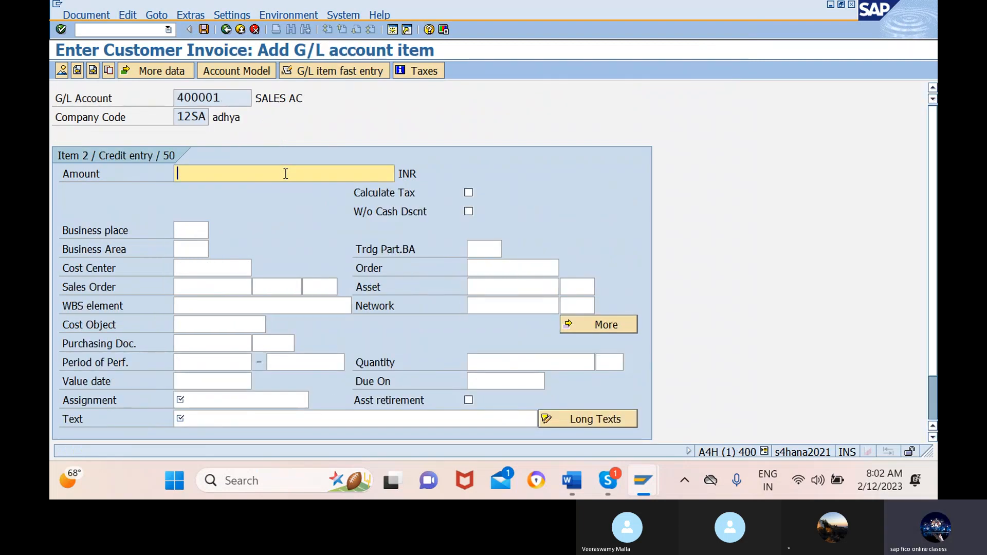
Step: Fill the SALES AC item with amount *, text + and assignment BEING GODS SOLD TO
type("*")
left_click(242, 400)
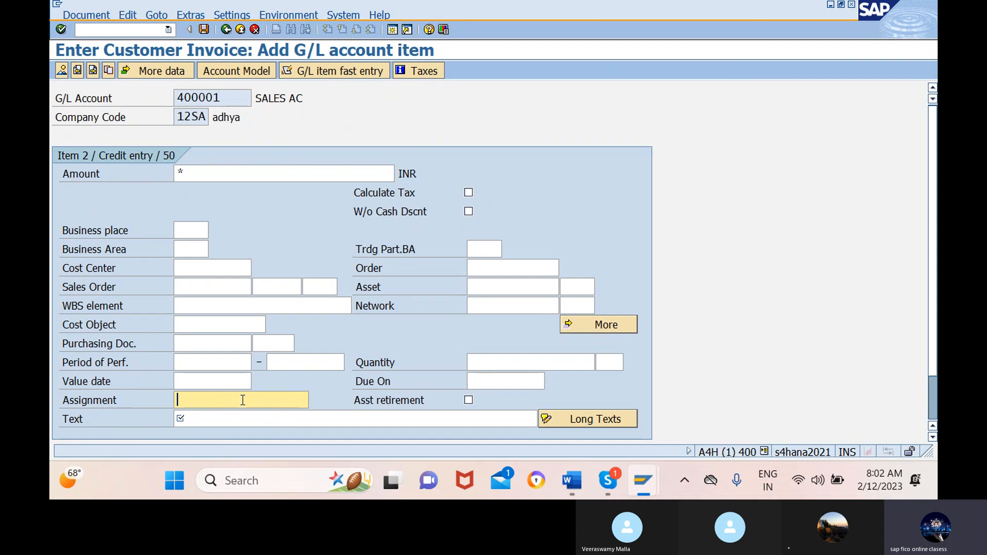
type("+")
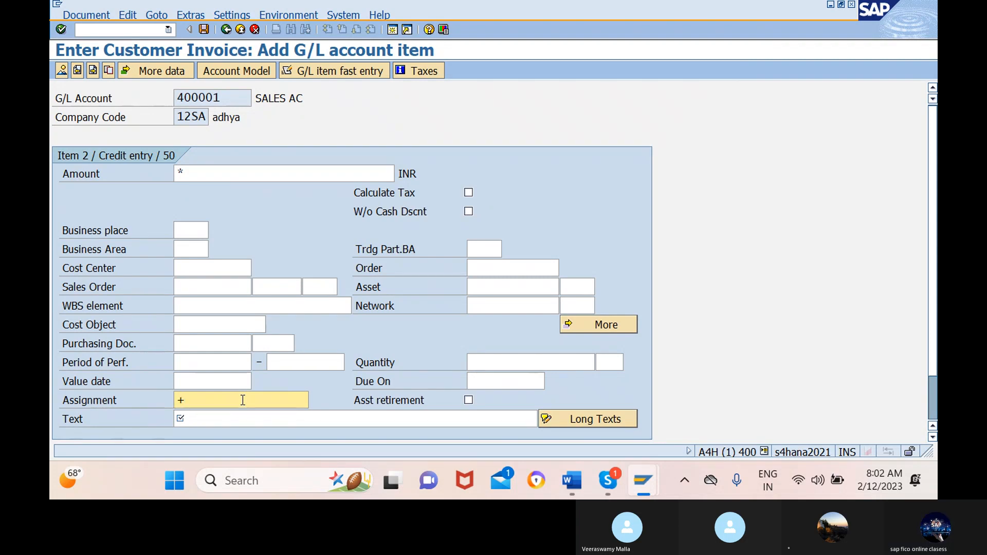
key("BackSpace")
left_click(365, 419)
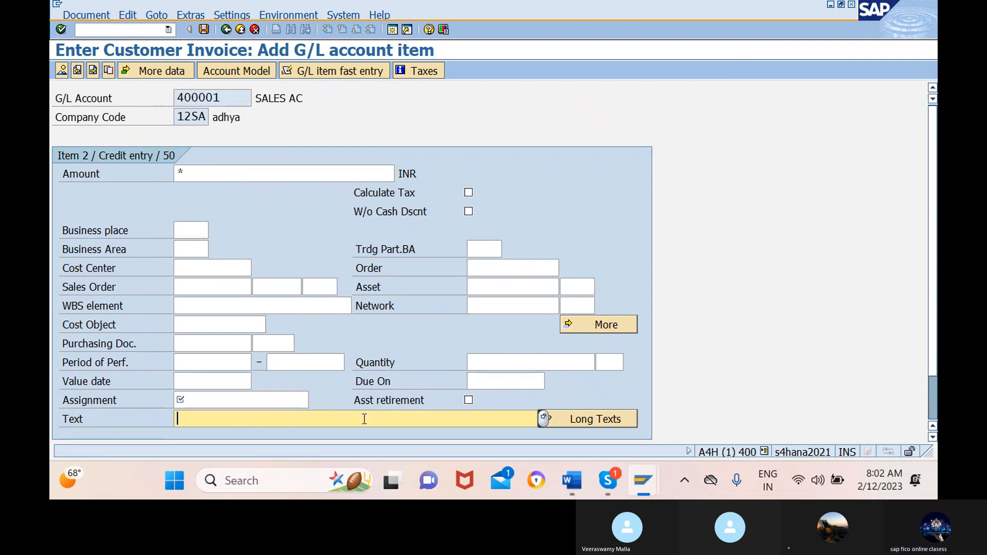
type("+")
left_click(267, 405)
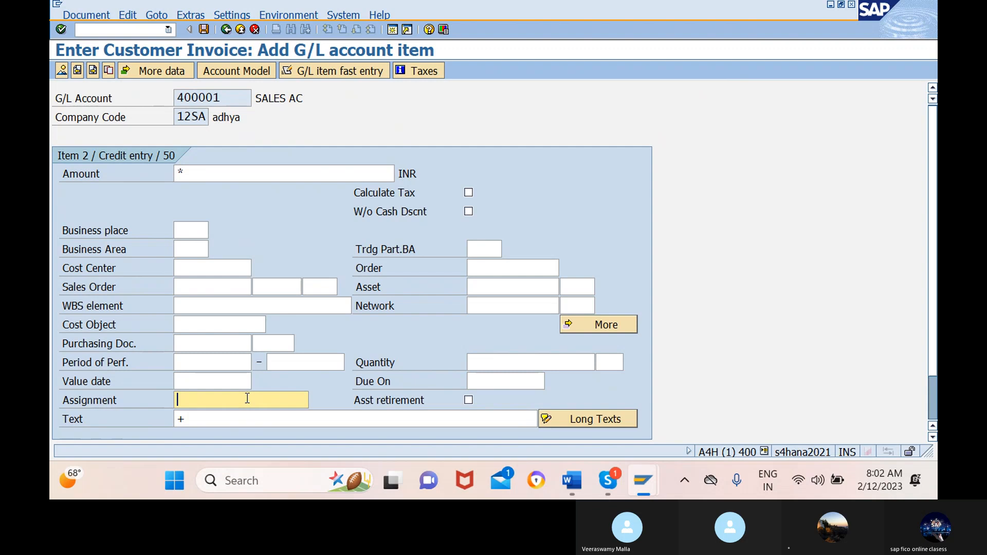
type("BEING GODS SOLD TO")
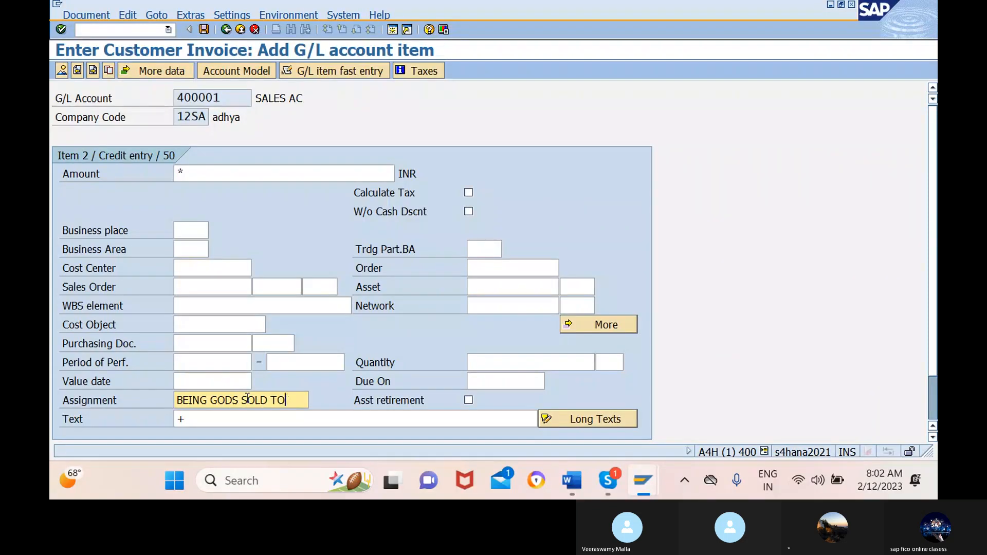
key("Tab")
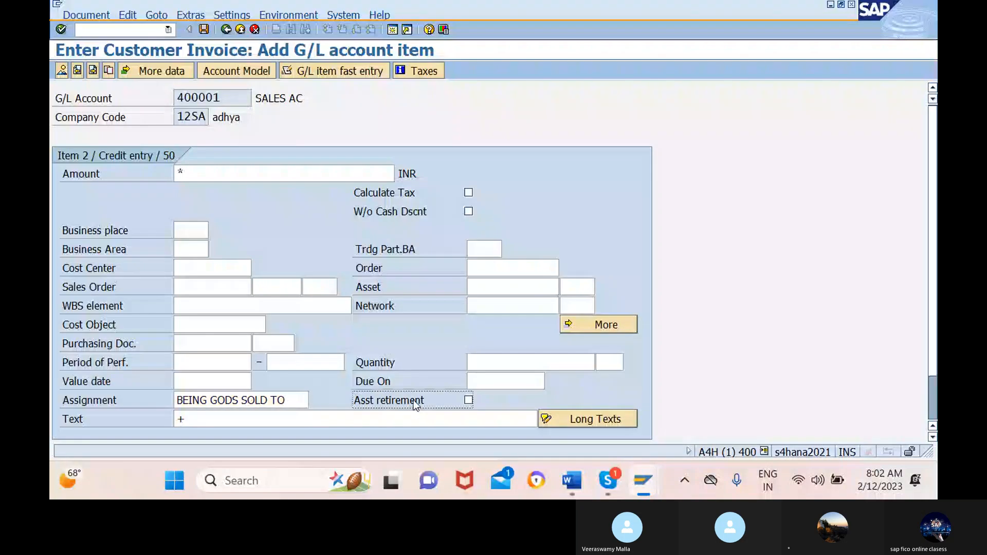
Step: Simulate the customer invoice document and post it
scroll(370, 404, "down", 2)
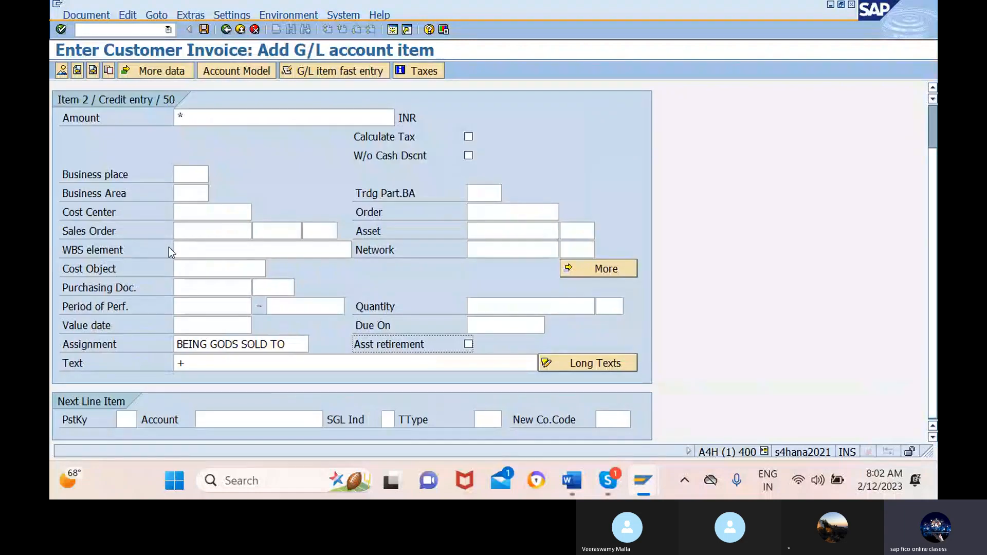
left_click(86, 15)
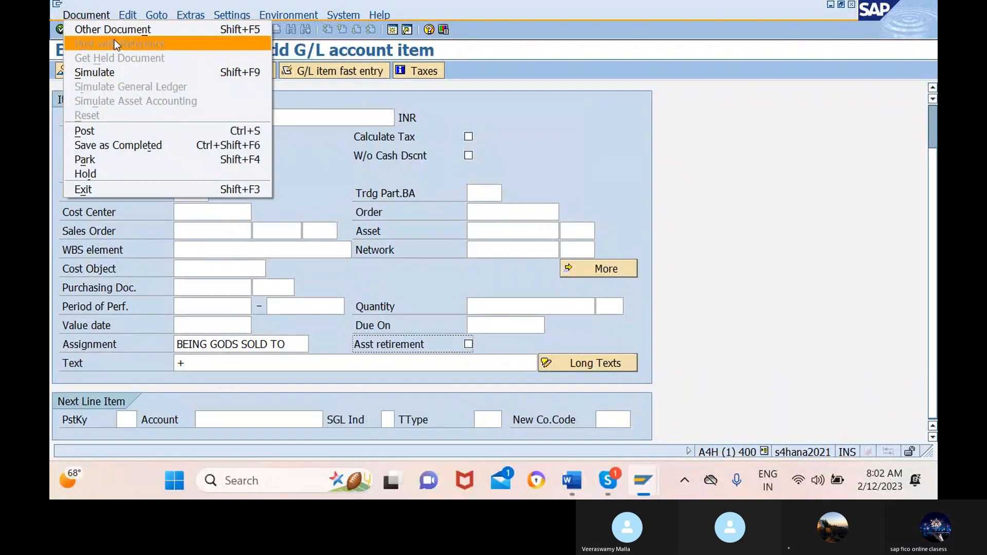
left_click(122, 72)
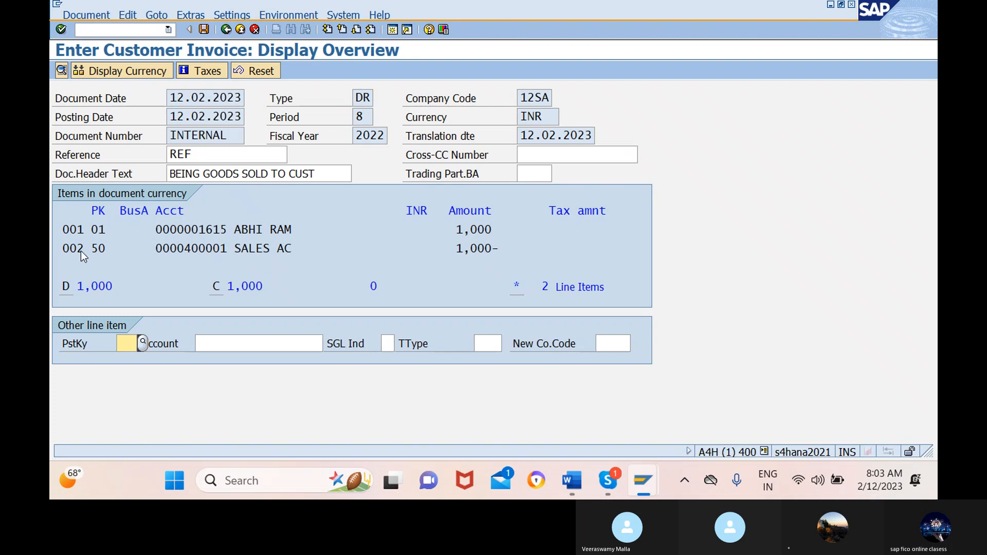
left_click(205, 30)
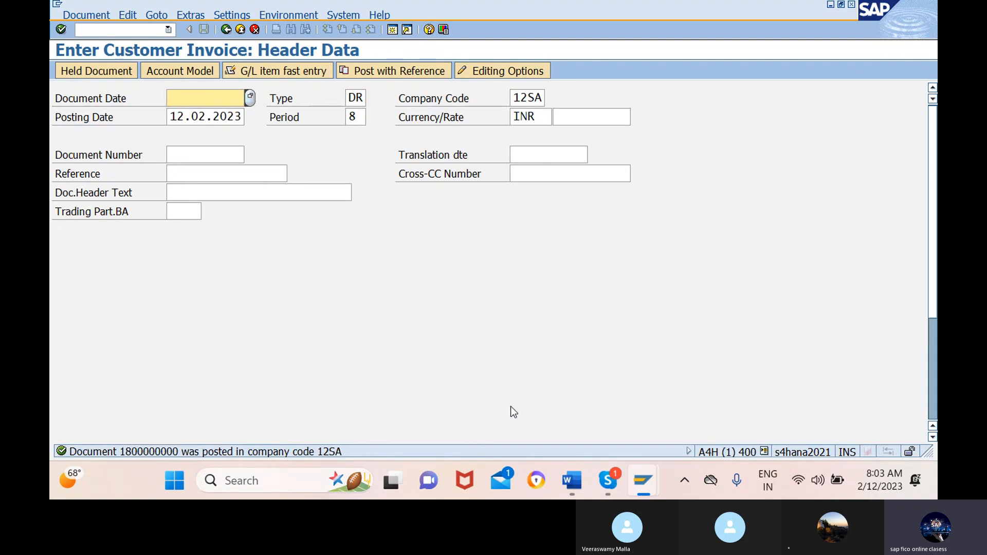
Step: Switch to the vendor configuration steps document in Word and check the transaction code for clearing the invoice
mouse_move(643, 487)
mouse_move(576, 478)
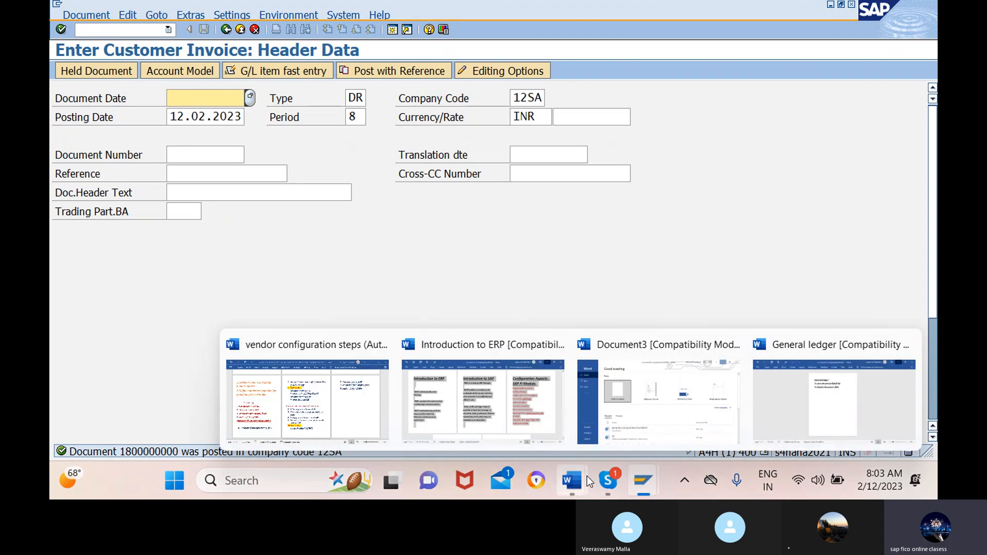
left_click(336, 408)
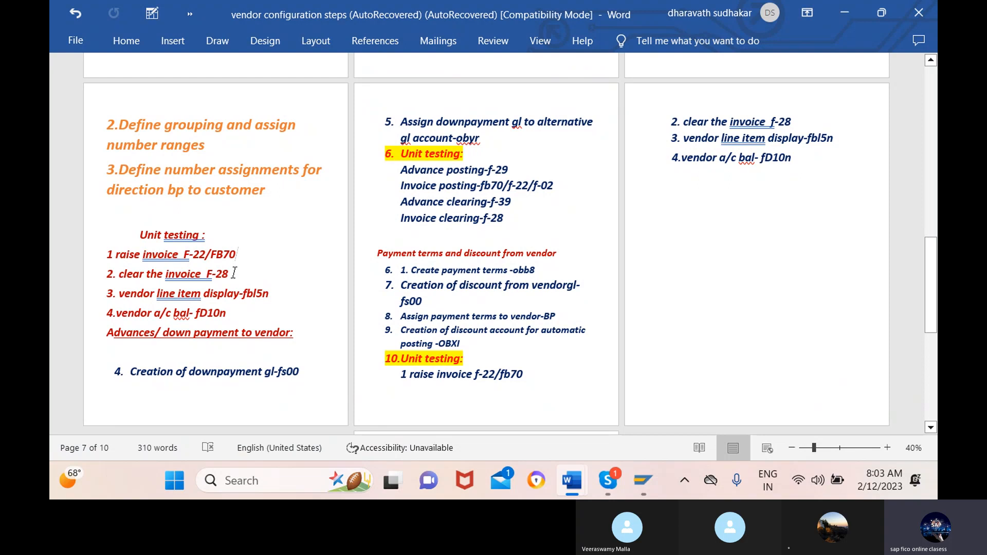
left_click_drag(234, 273, 211, 278)
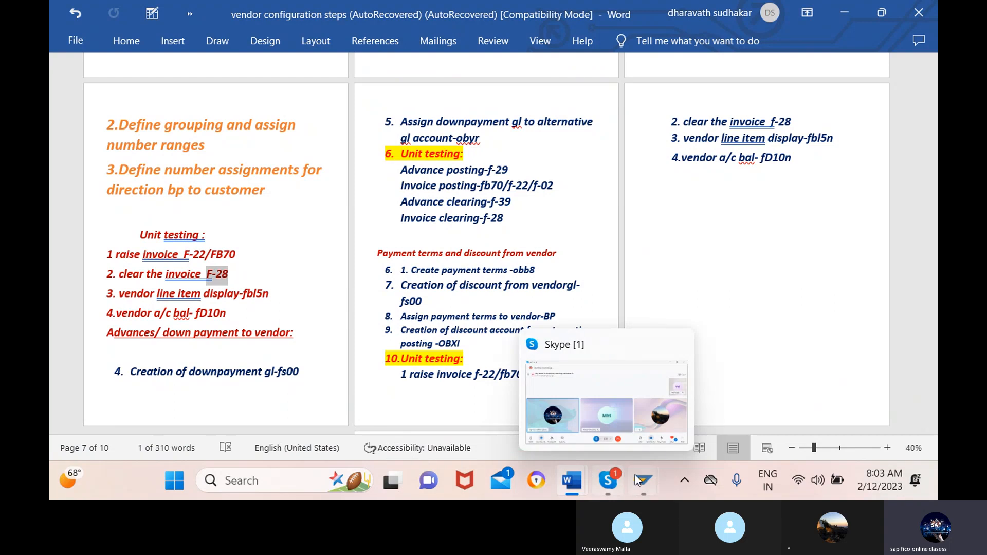
mouse_move(640, 480)
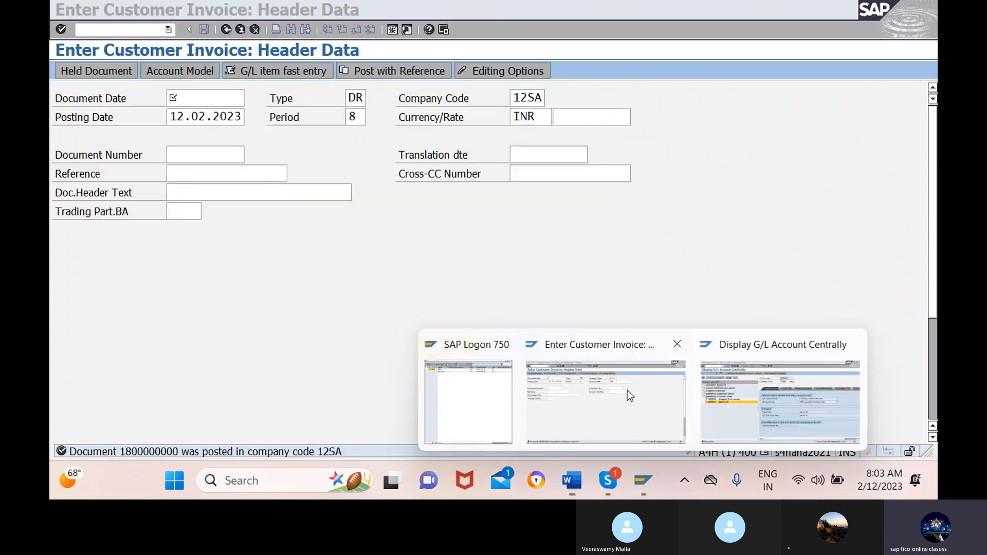
Step: Switch back to the SAP customer invoice session and start transaction F-28 for posting incoming payments
left_click(627, 391)
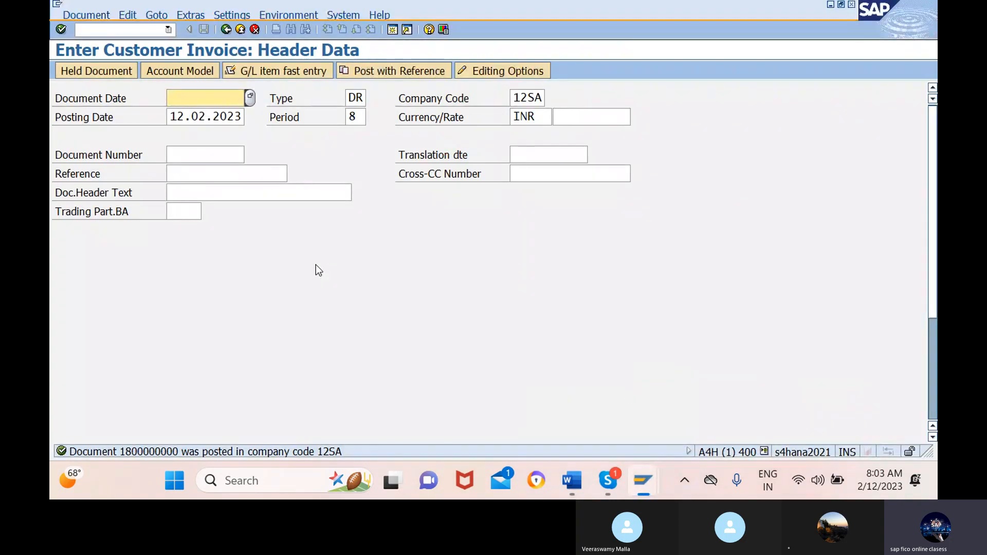
left_click(111, 31)
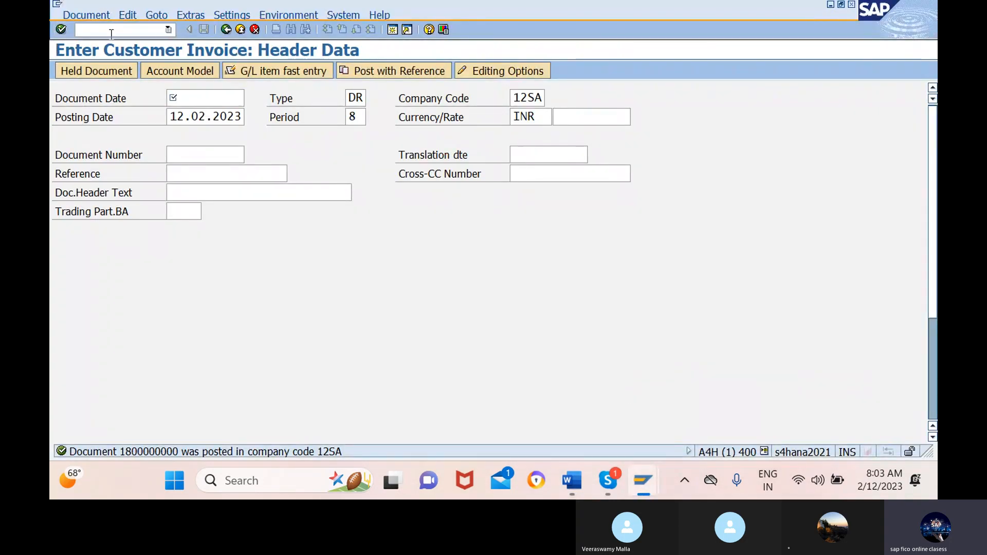
type("/NF-")
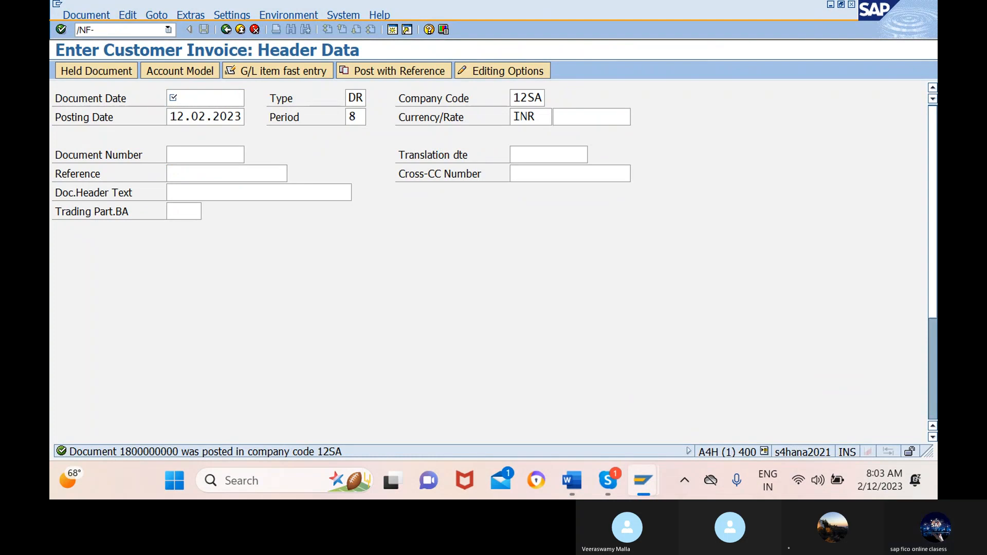
type("28")
key("Return")
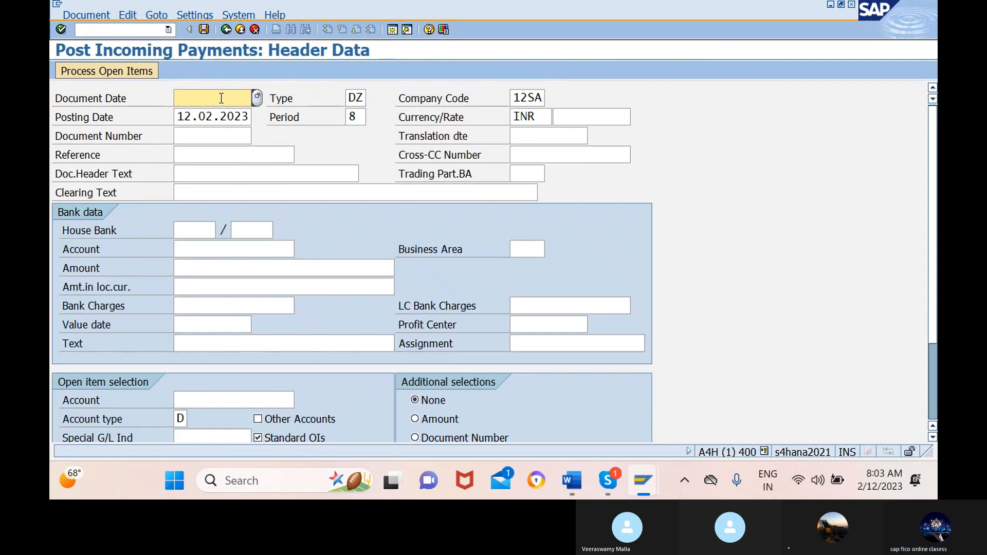
left_click(147, 26)
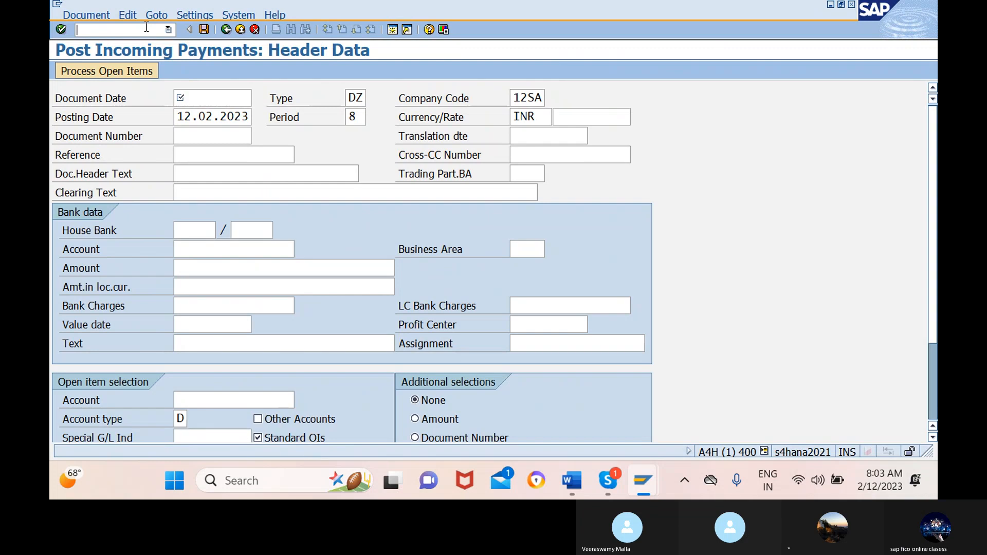
Step: In the second SAP session, run FBL5N for company code 12SA with all items and check the customer's invoice line
mouse_move(645, 479)
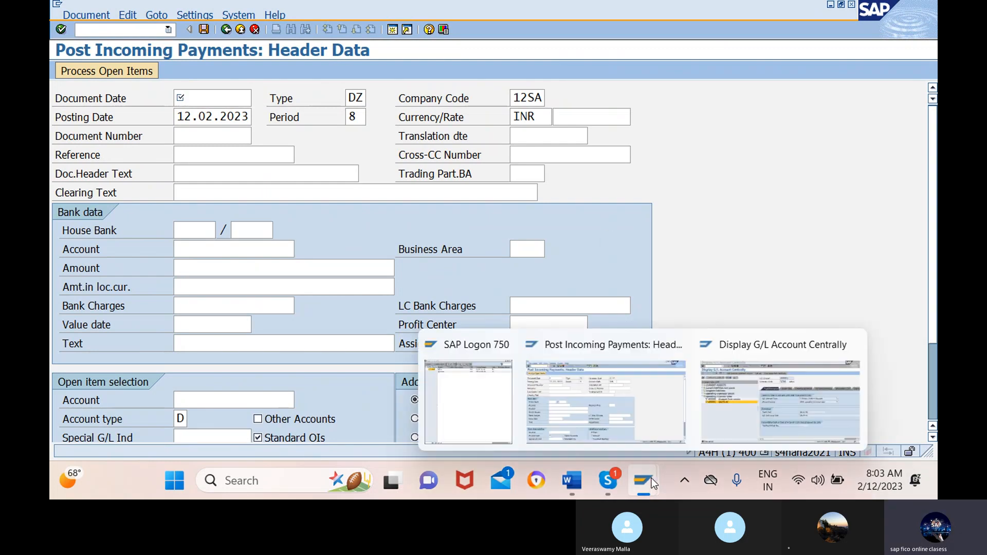
left_click(761, 423)
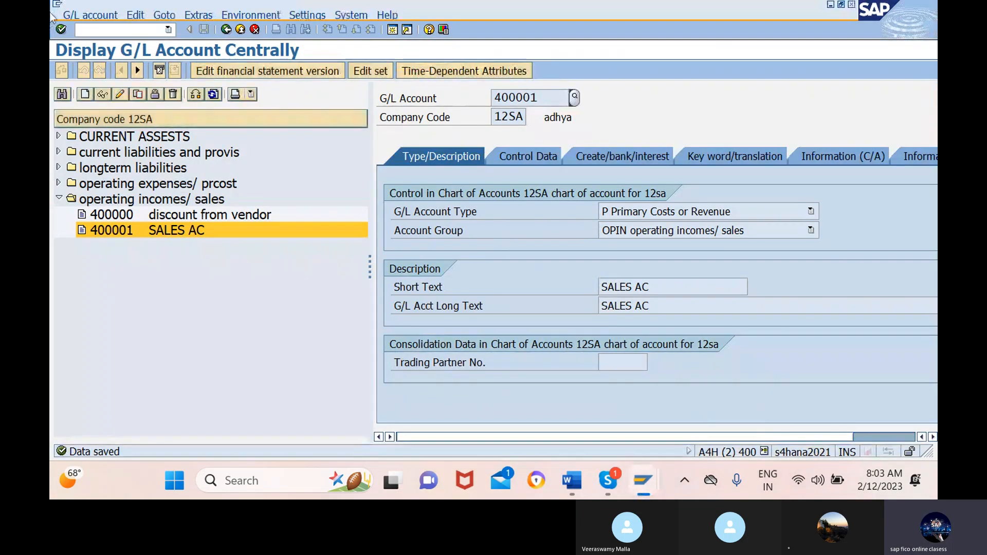
left_click(99, 30)
type("/N")
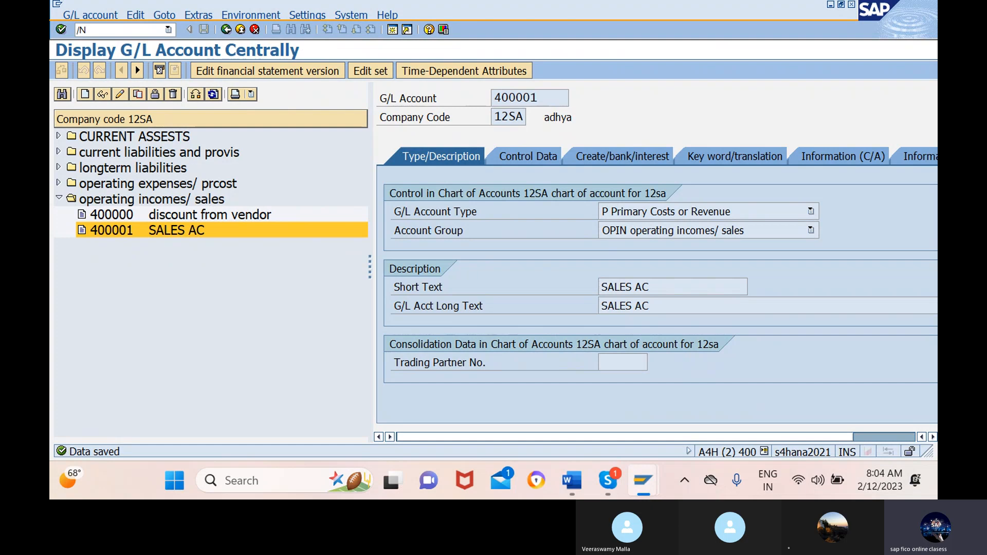
type("FBL5N")
key("Return")
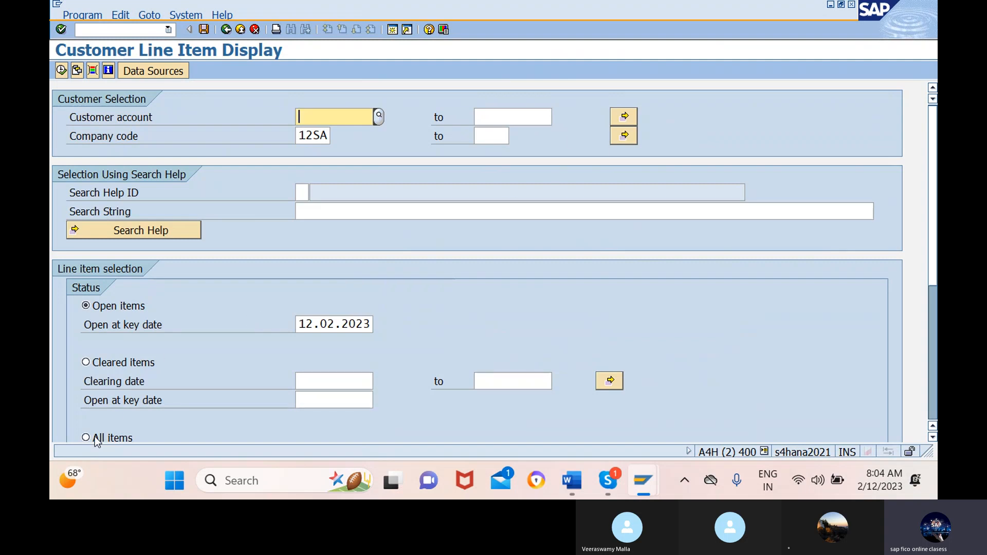
left_click(159, 437)
left_click(159, 437)
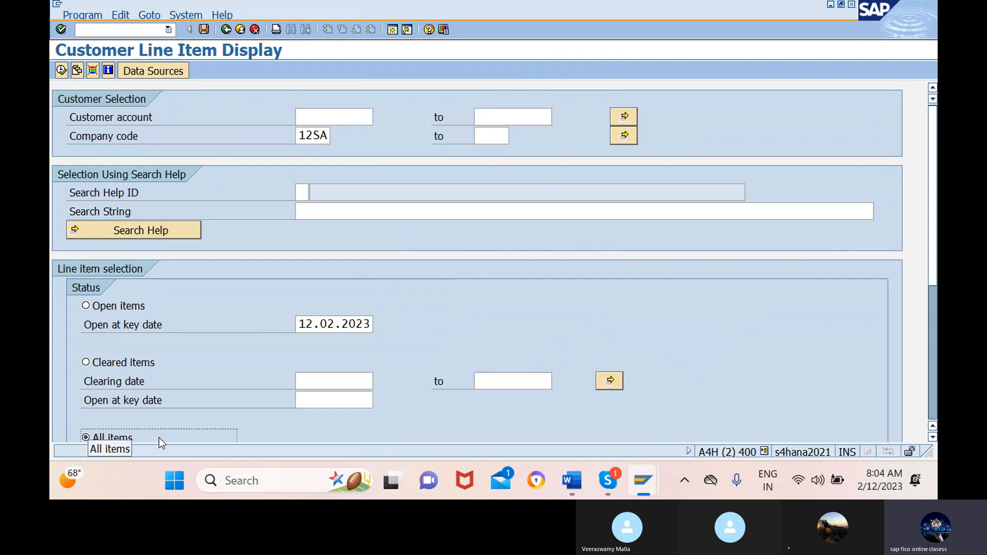
left_click(60, 71)
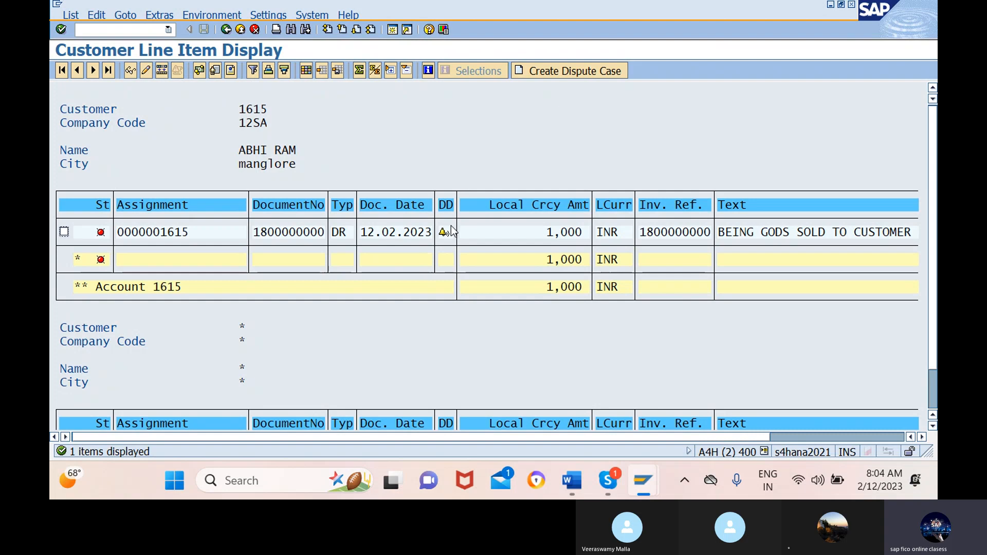
mouse_move(443, 231)
Step: Return to the incoming payments session and set the document date to 12.02.2023
mouse_move(643, 480)
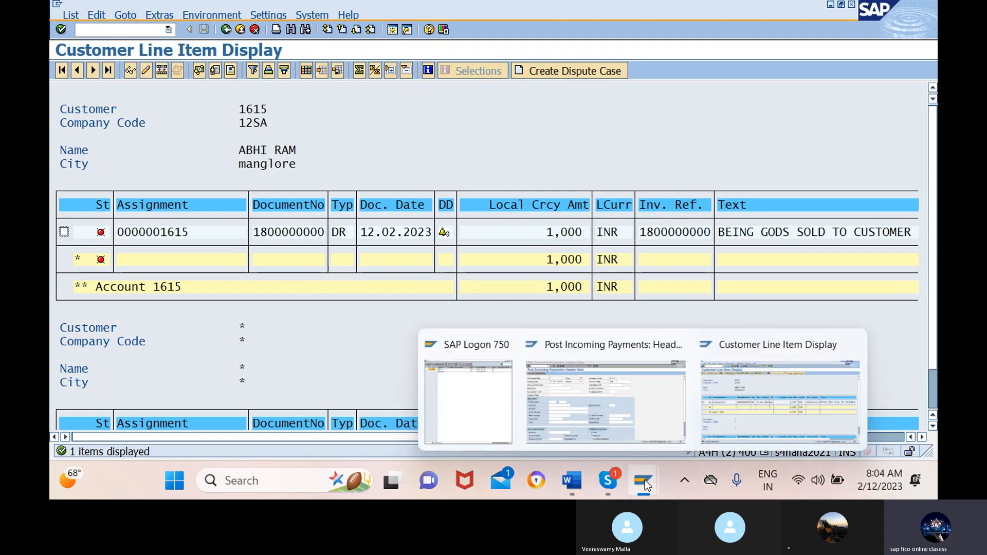
left_click(588, 425)
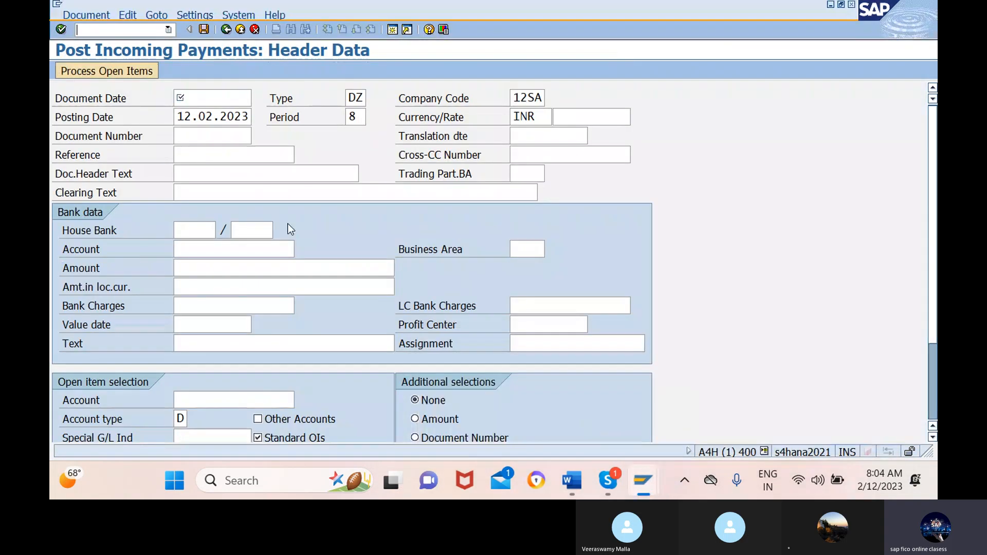
left_click(218, 97)
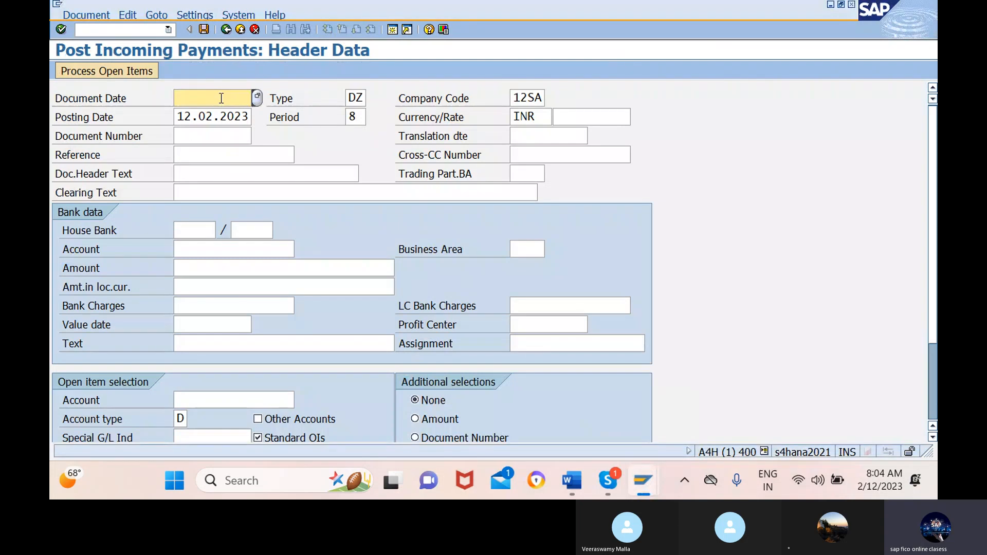
left_click(255, 98)
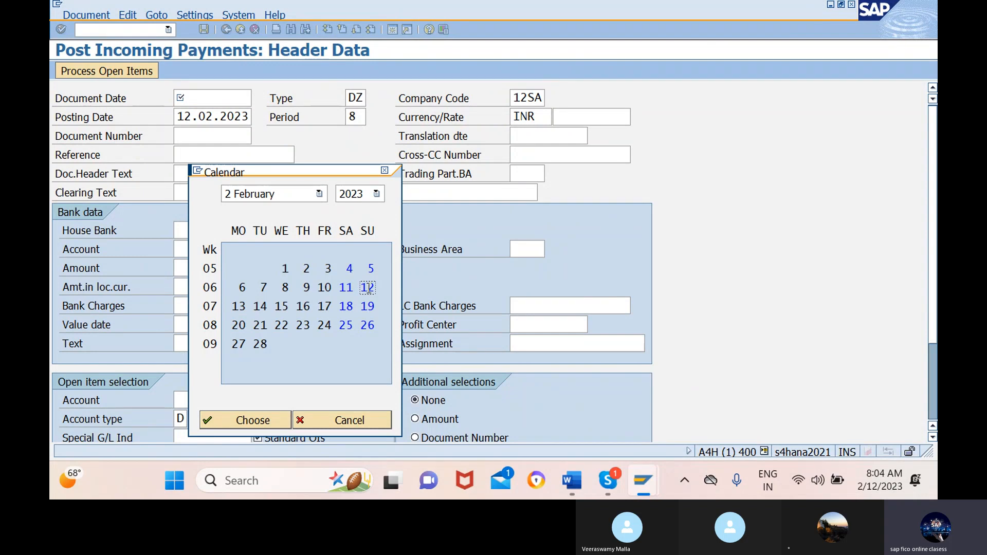
left_click(249, 421)
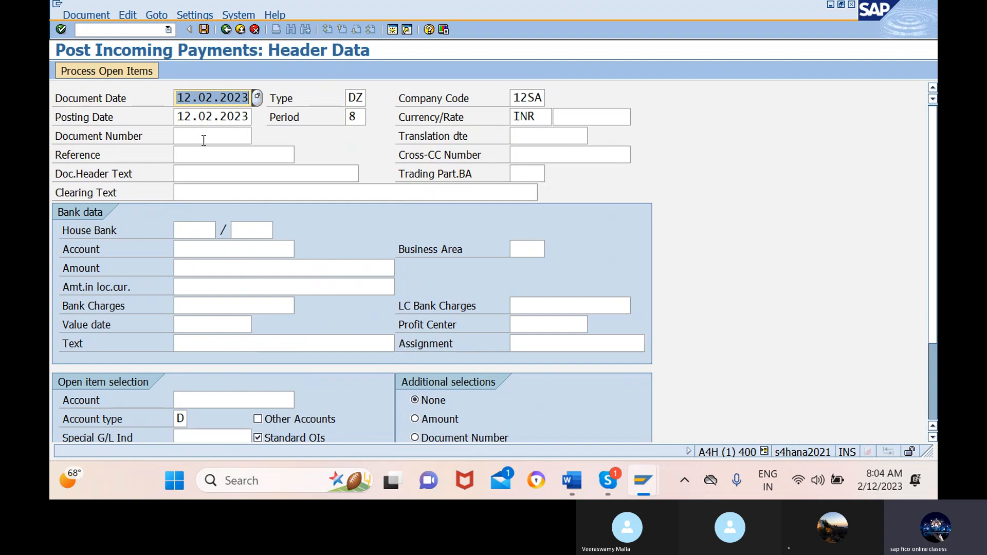
Step: Fill the payment header with text BEING GODS SOLD TO CUSTOM, clearing text BEING GODS SOLD TO CUSTOMER and reference REF
left_click(267, 174)
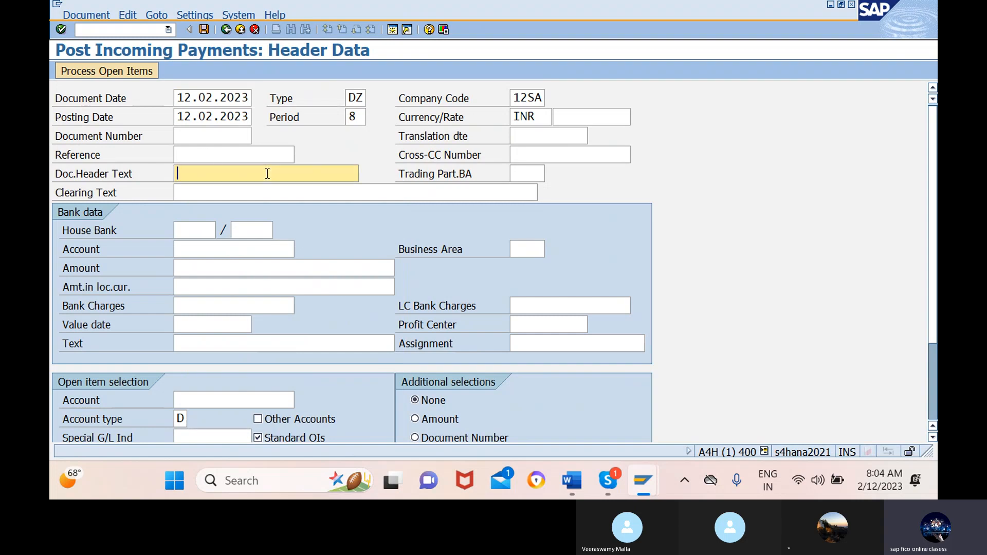
type("BEING GODS SOLD TO CUSTOM")
left_click(357, 193)
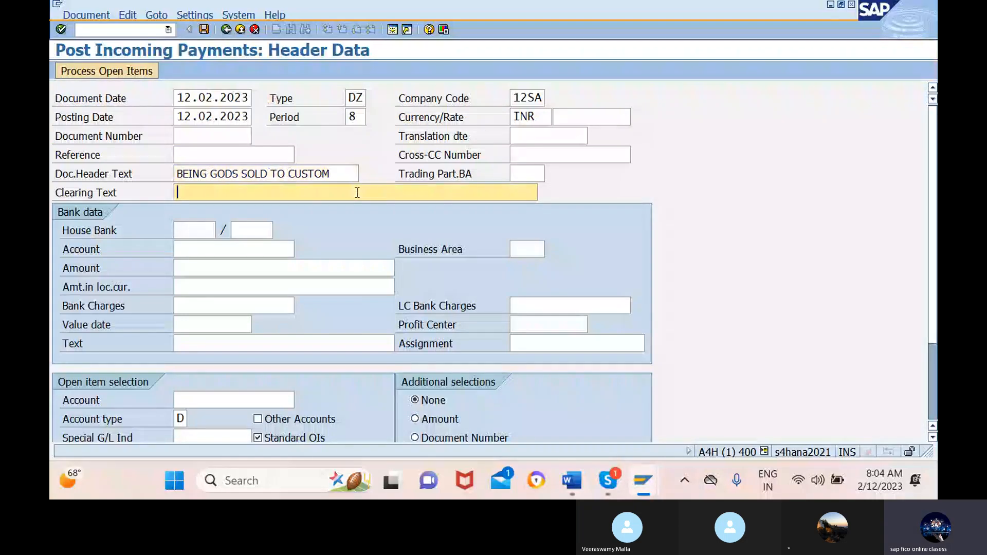
type("BEING GODS SOLD TO CUSTOMER")
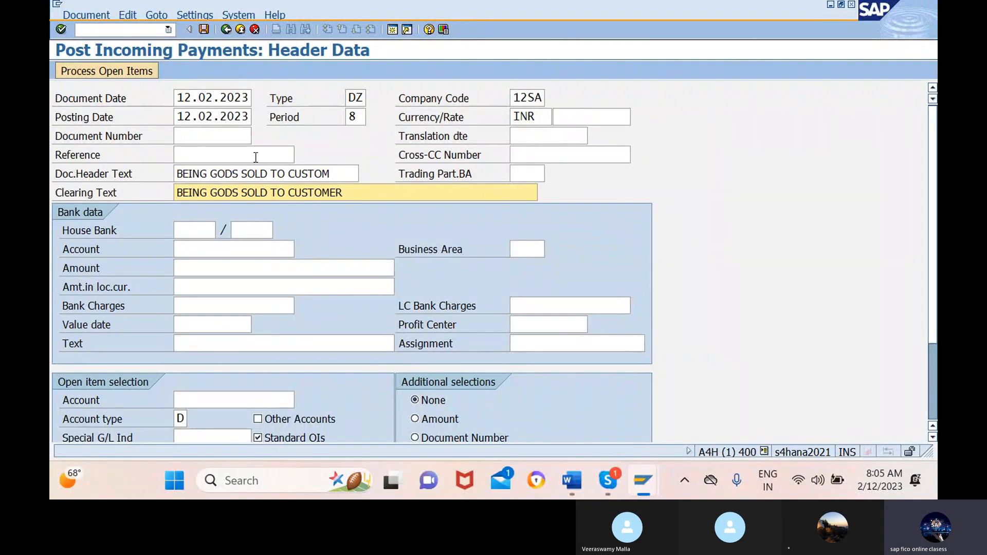
left_click(236, 154)
type("REF")
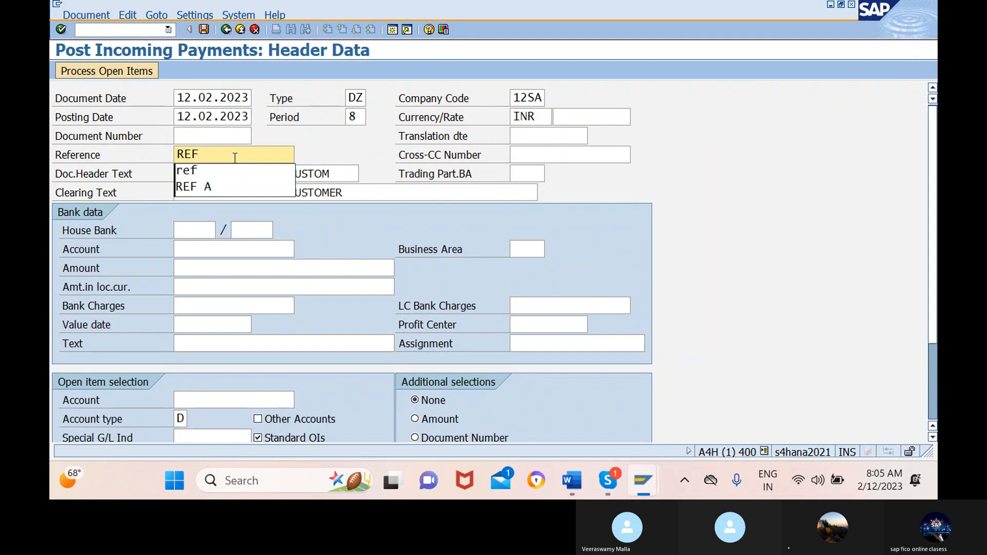
Step: Look up the G/L accounts of chart 12SA and choose sbi bank acc as the bank data account
left_click(242, 248)
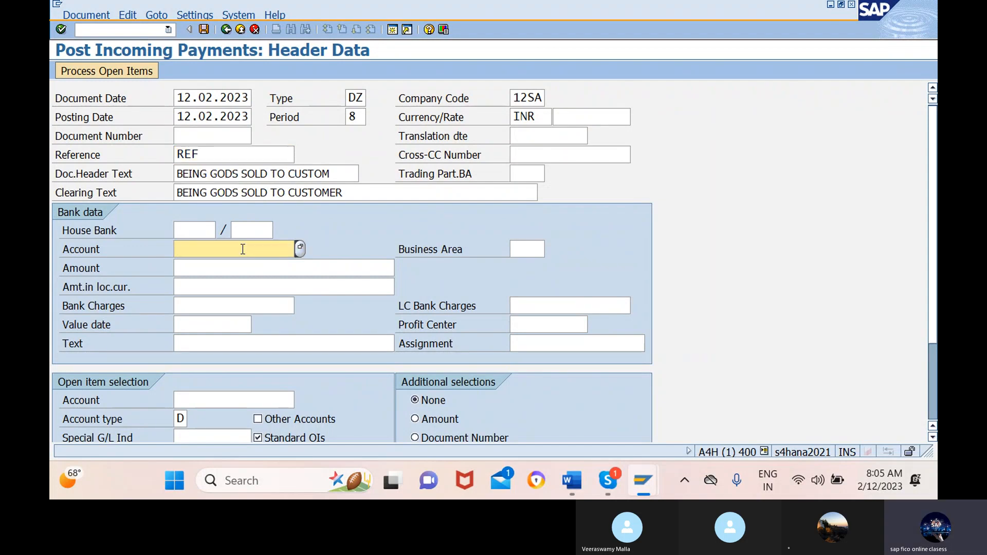
left_click(301, 247)
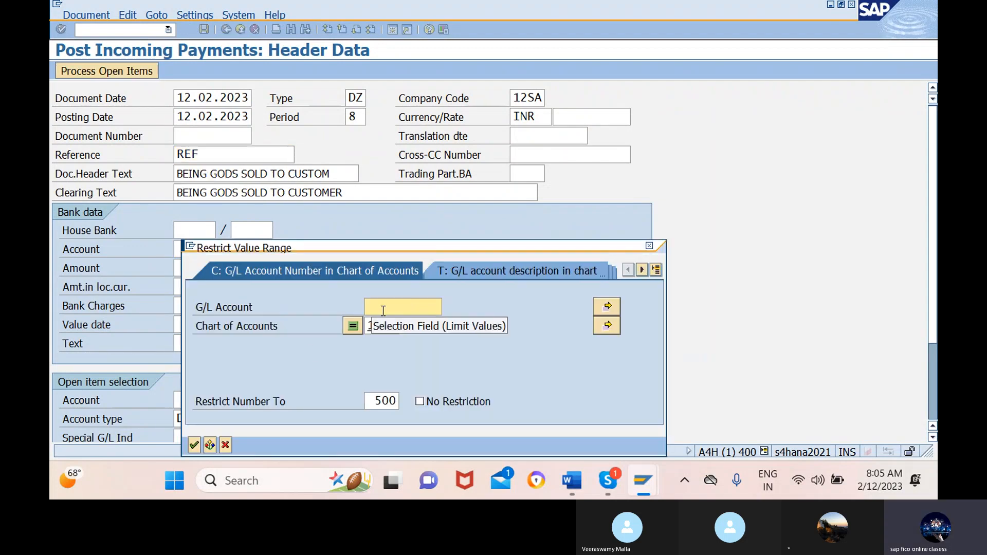
left_click(194, 446)
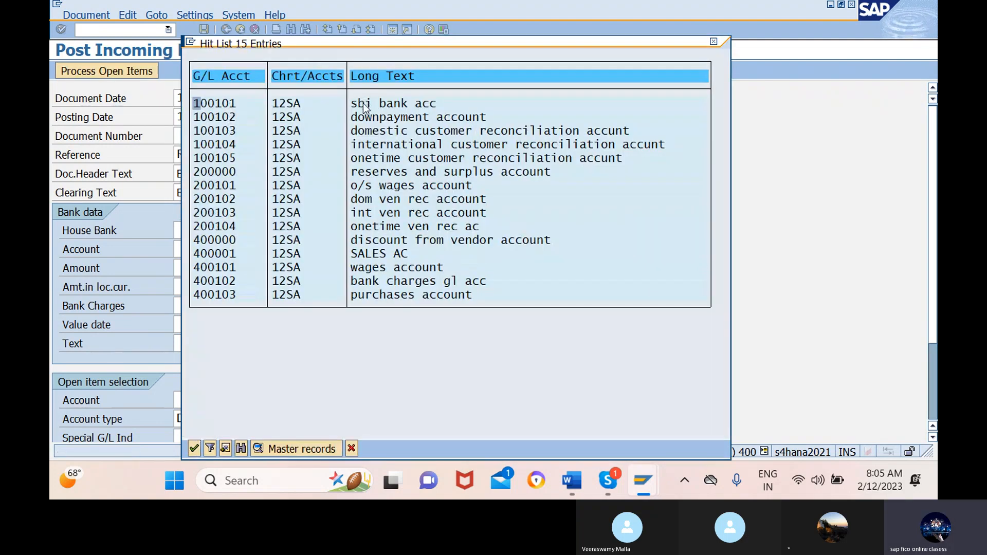
left_click(363, 104)
left_click(195, 449)
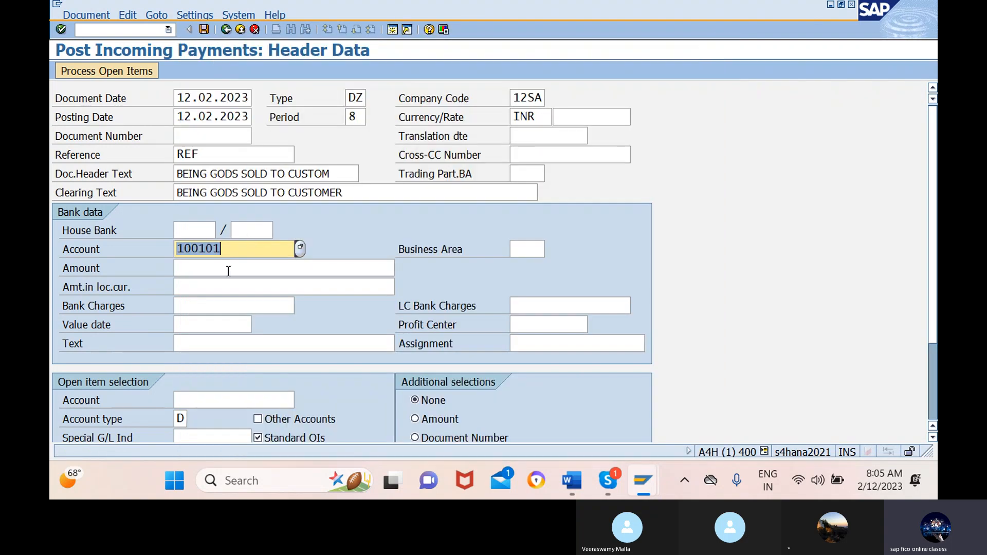
Step: Complete the bank data with amount 1000, value date 12.02.2023 and text BEING GODS SOLD TO CUSTOMER
left_click(285, 268)
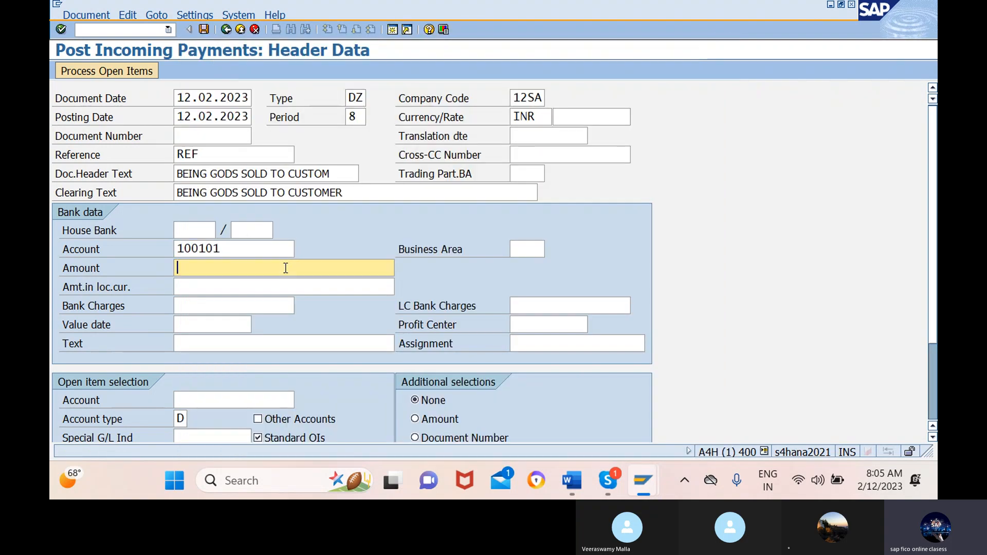
type("1000")
left_click(216, 325)
left_click(257, 324)
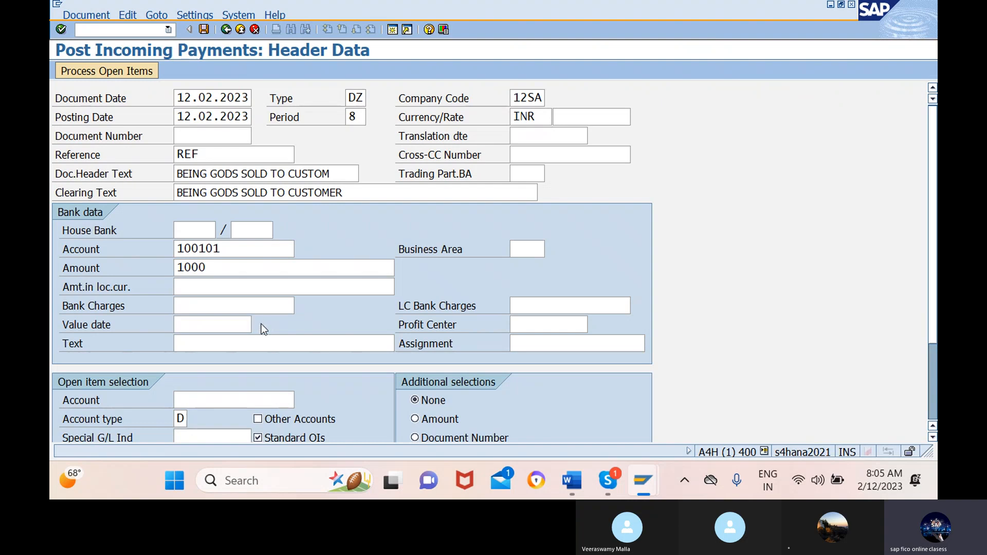
left_click(265, 423)
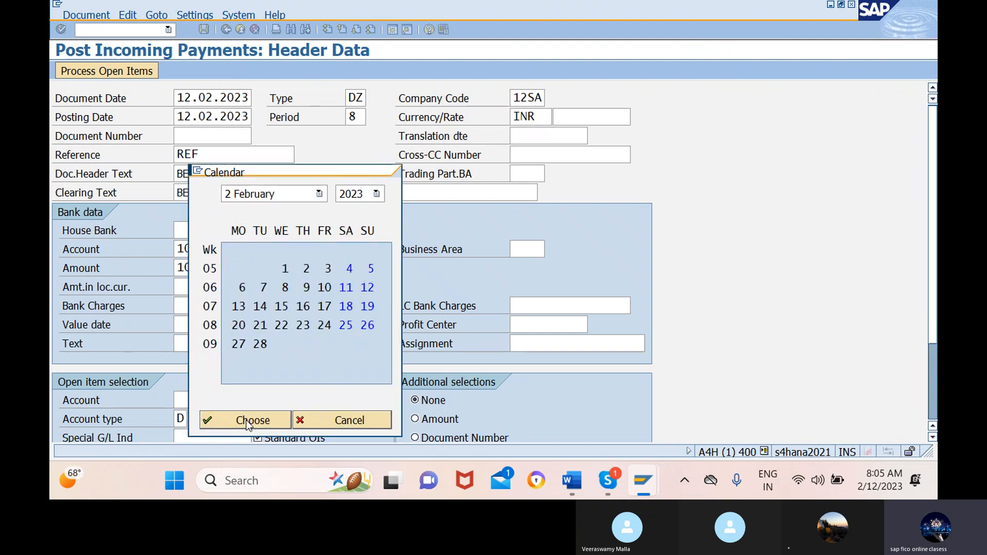
left_click(293, 343)
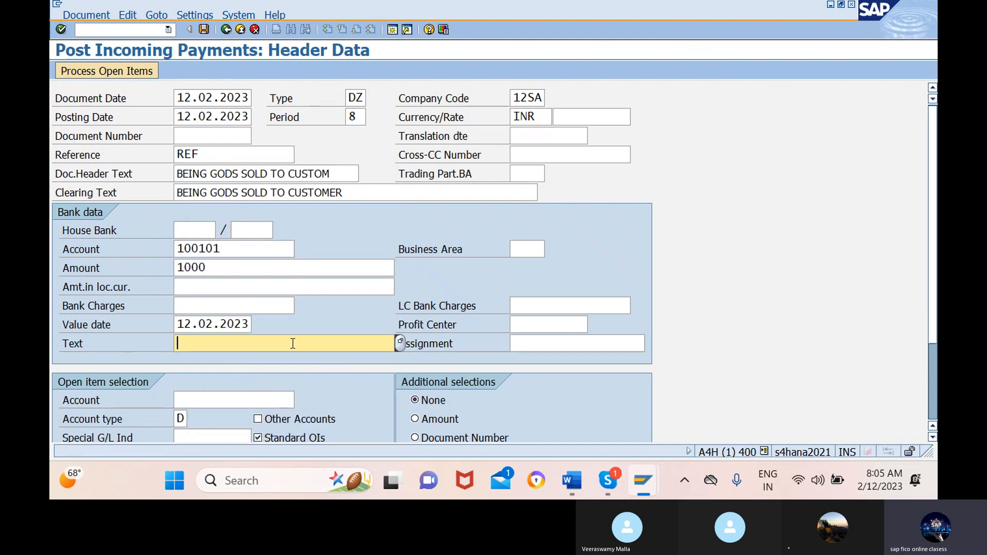
type("BEING GODS SOLD TO CUSTOMER")
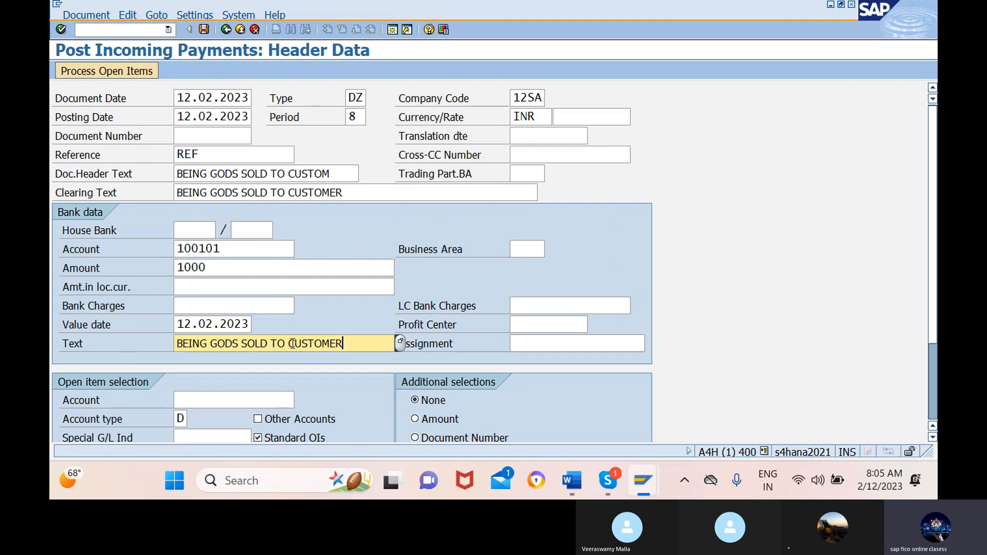
Step: Look up the customers of company code 12SA and choose the listed customer as the account for open item selection
left_click(251, 401)
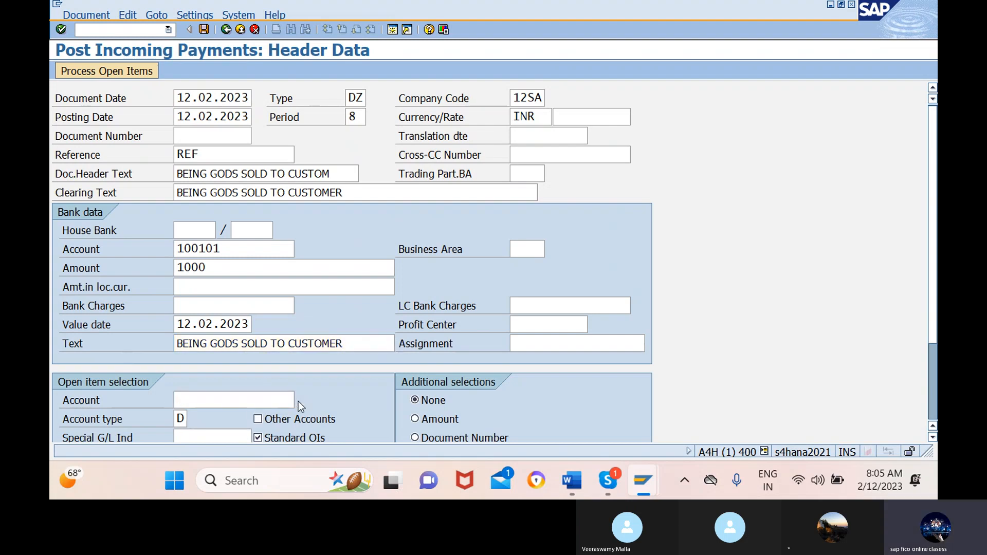
key("F4")
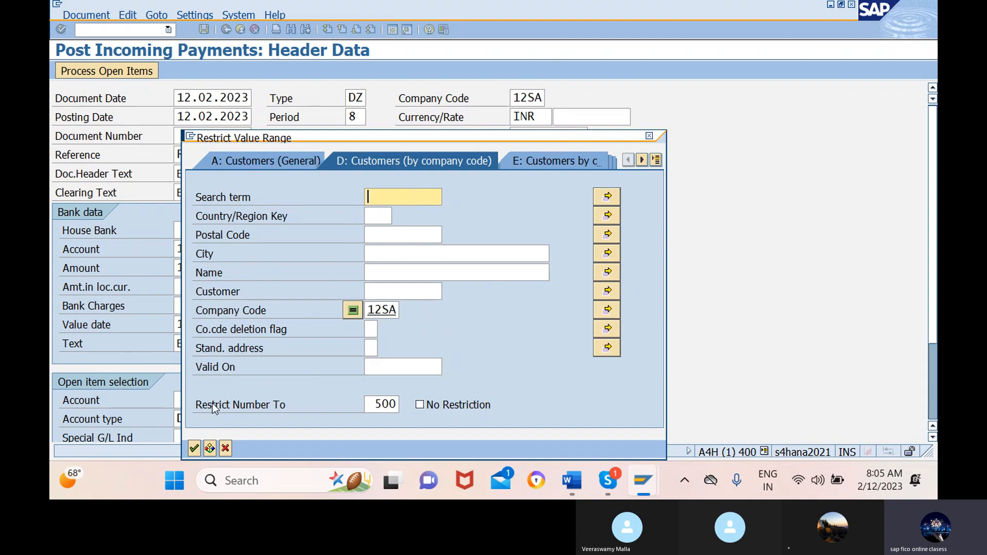
left_click(194, 449)
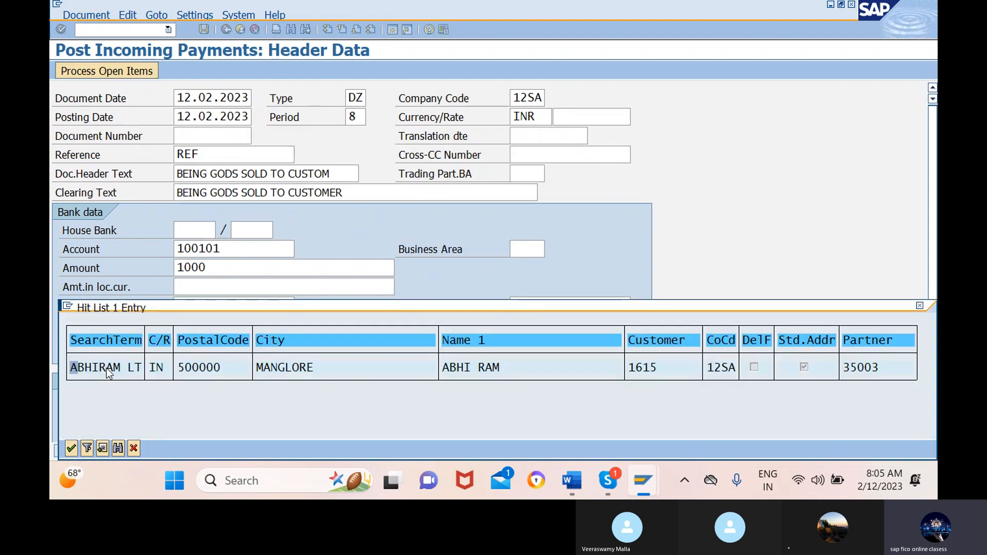
left_click(72, 448)
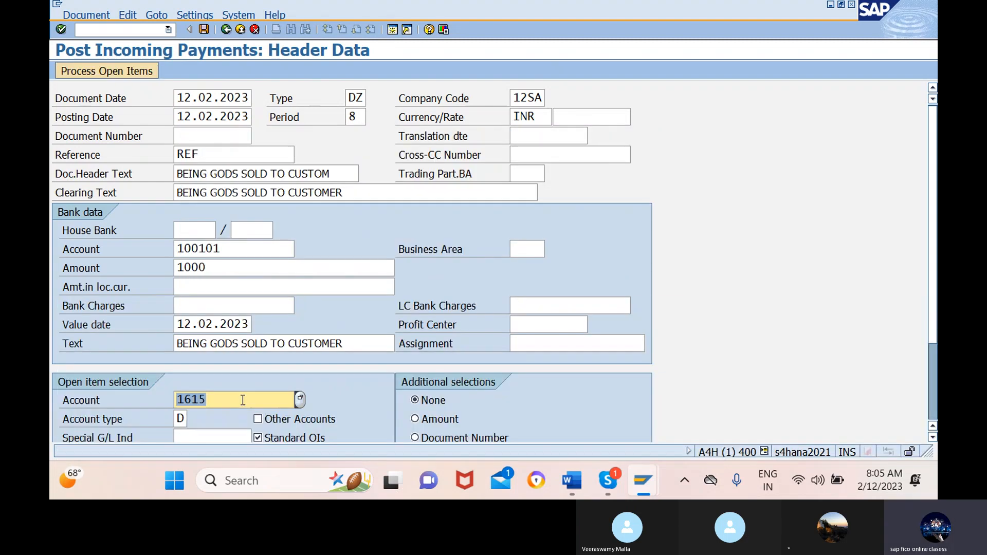
Step: Process the customer's open items against the payment and post the incoming payment document
left_click(107, 70)
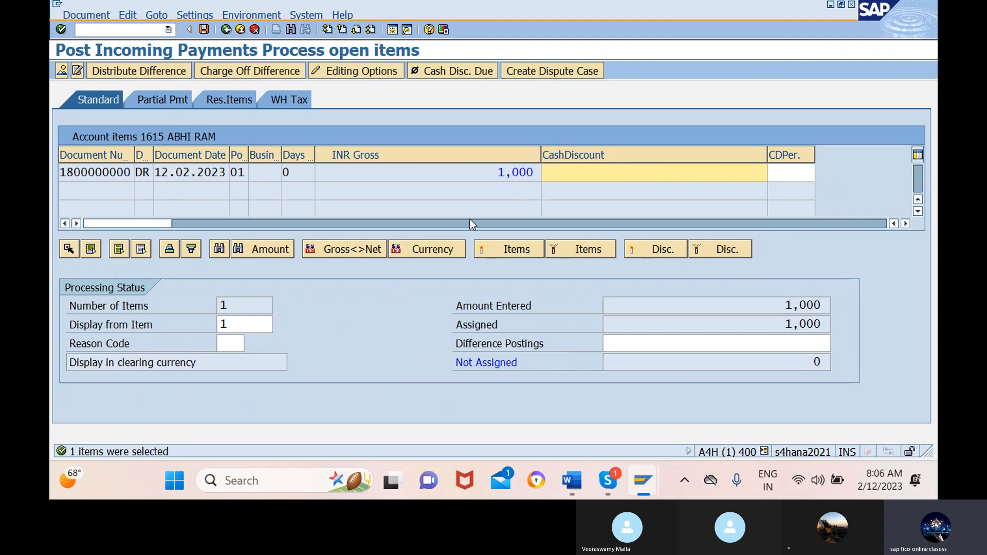
left_click(204, 29)
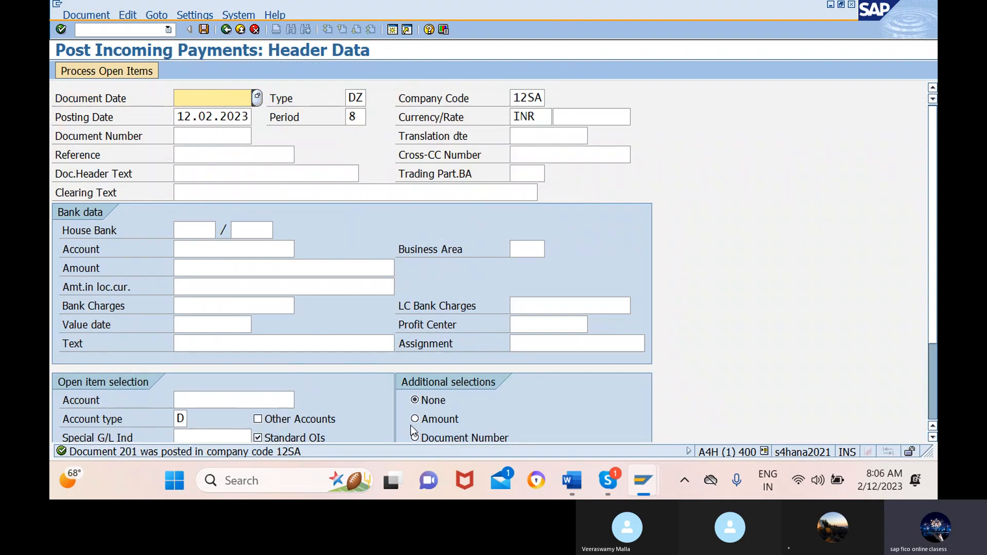
Step: Switch to the customer line item session, return to its selection and run the list again for the same customer
mouse_move(643, 481)
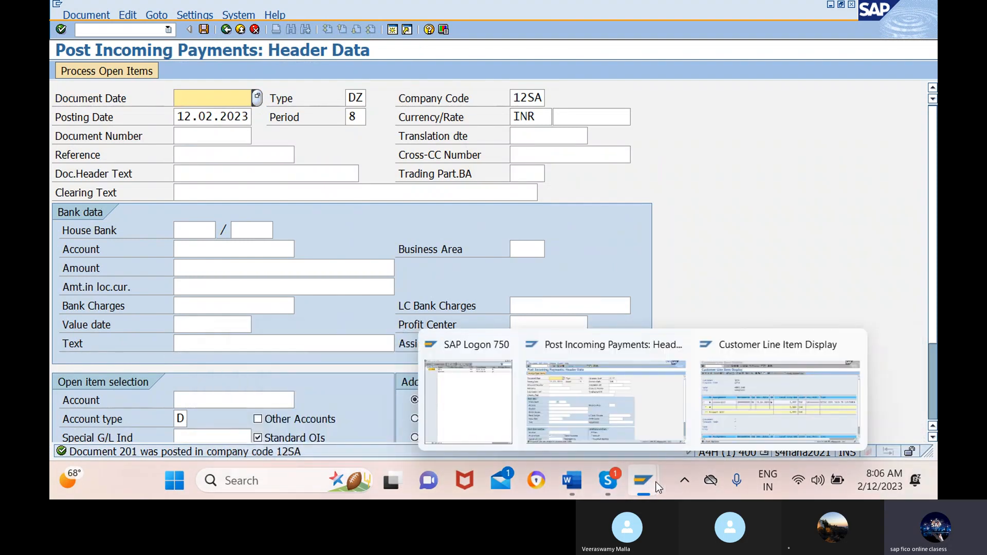
left_click(785, 390)
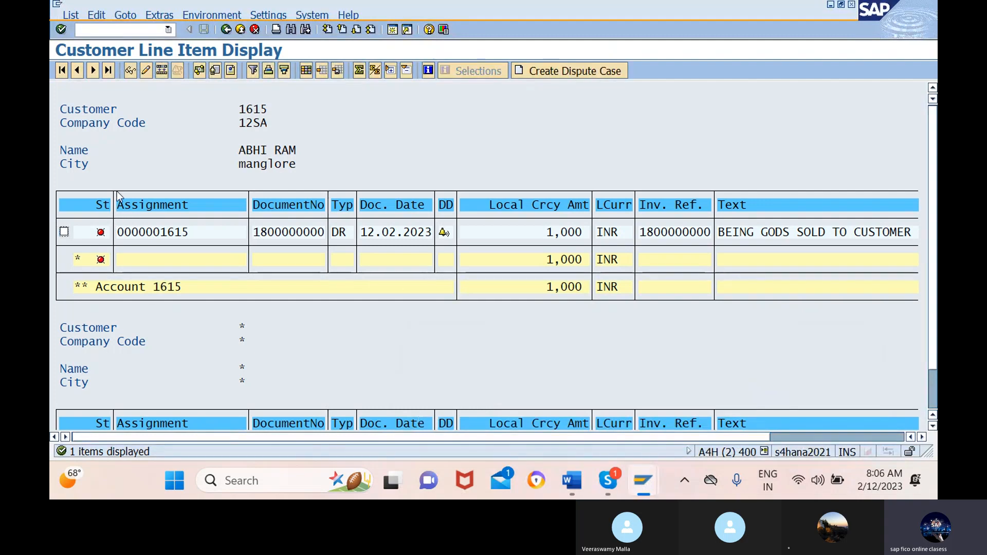
left_click(238, 30)
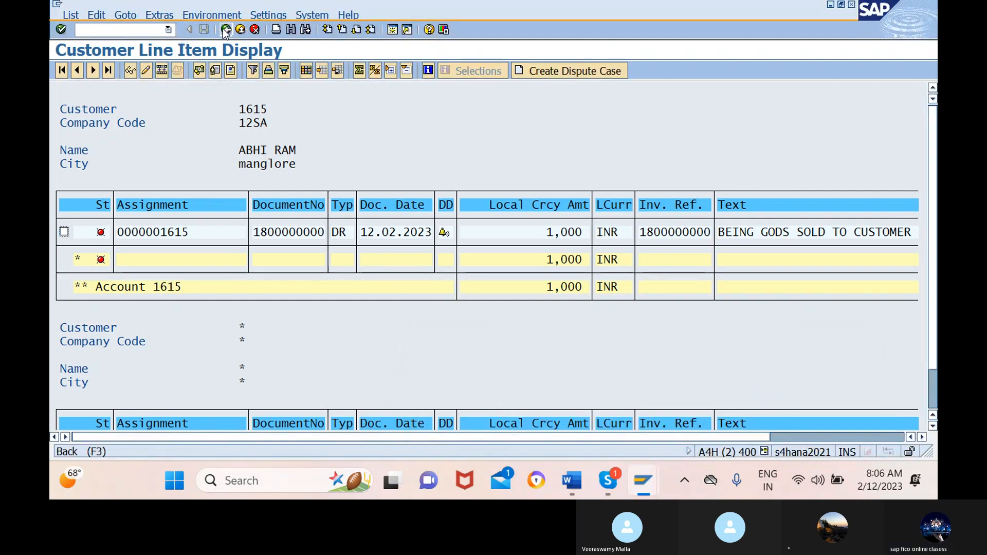
left_click(61, 70)
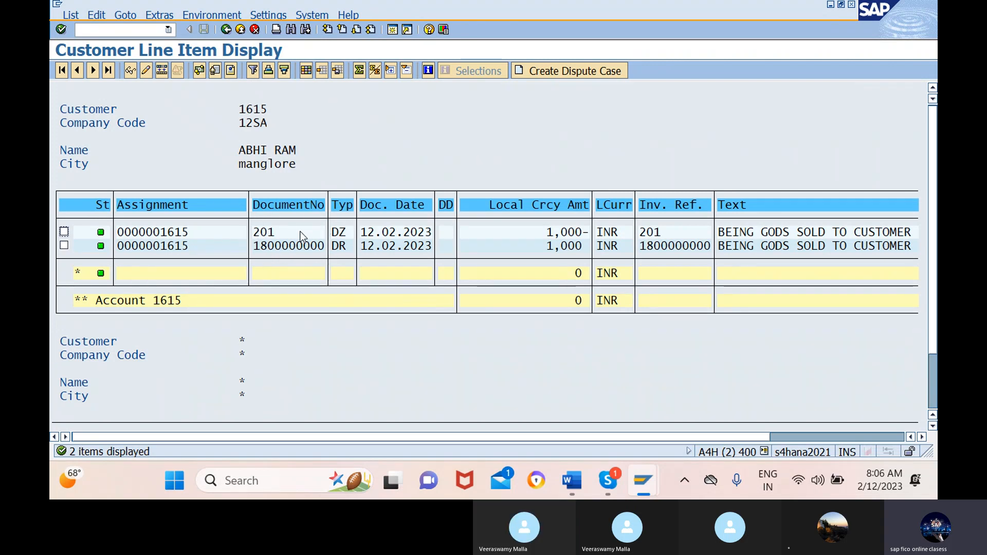
Step: Switch to the vendor configuration steps document in Word and replace "vendor" with "CUSTOMER" in item 4 of the red unit testing list
mouse_move(574, 482)
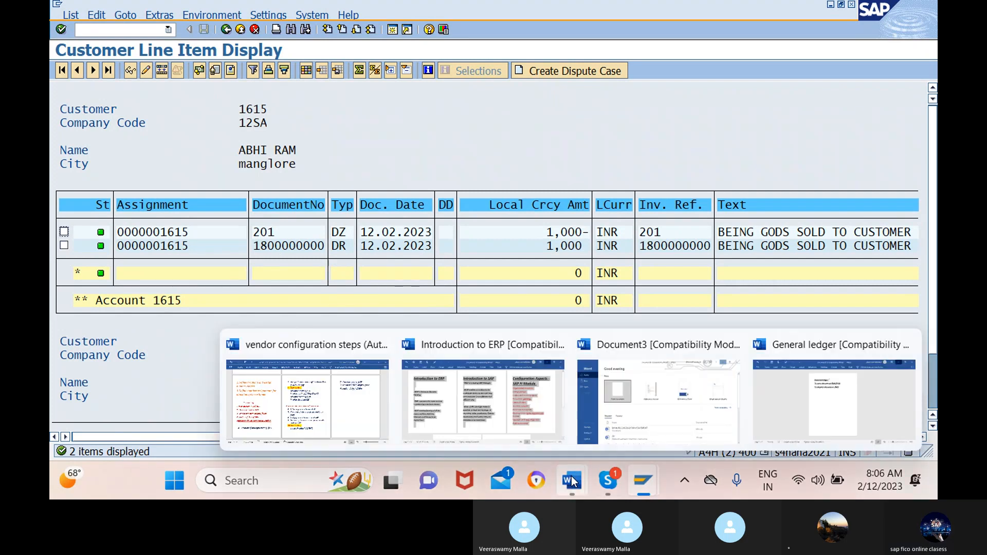
left_click(349, 403)
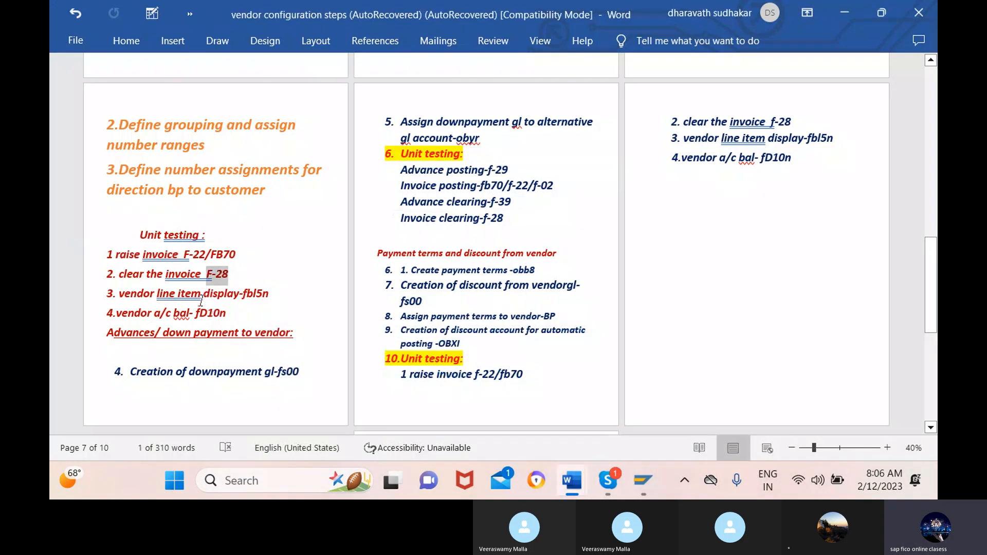
left_click(270, 293)
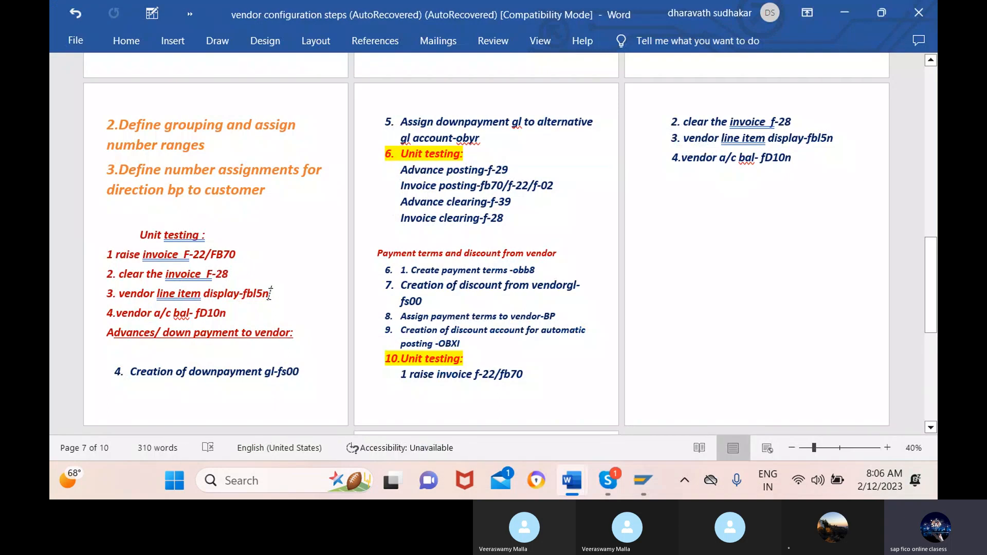
left_click_drag(229, 315, 194, 315)
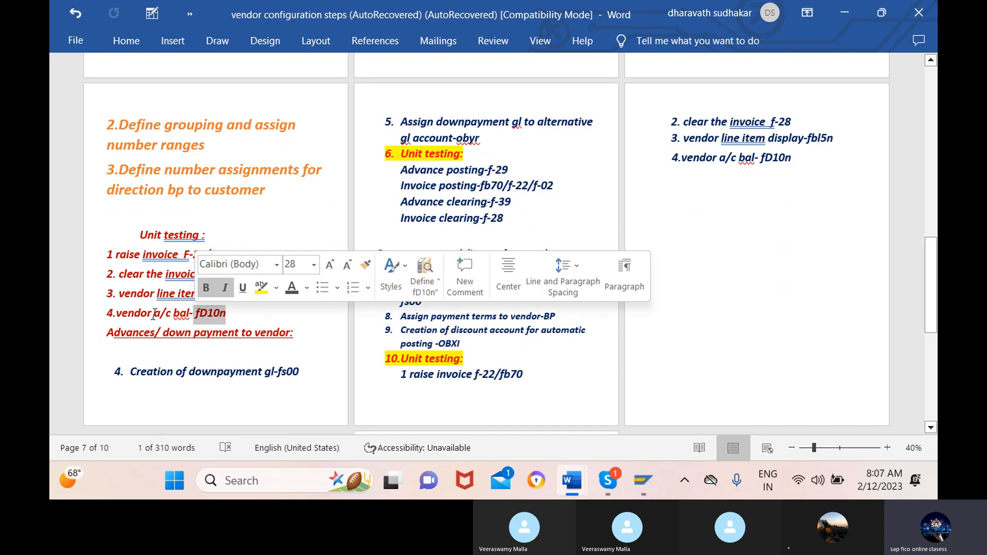
left_click_drag(154, 315, 118, 319)
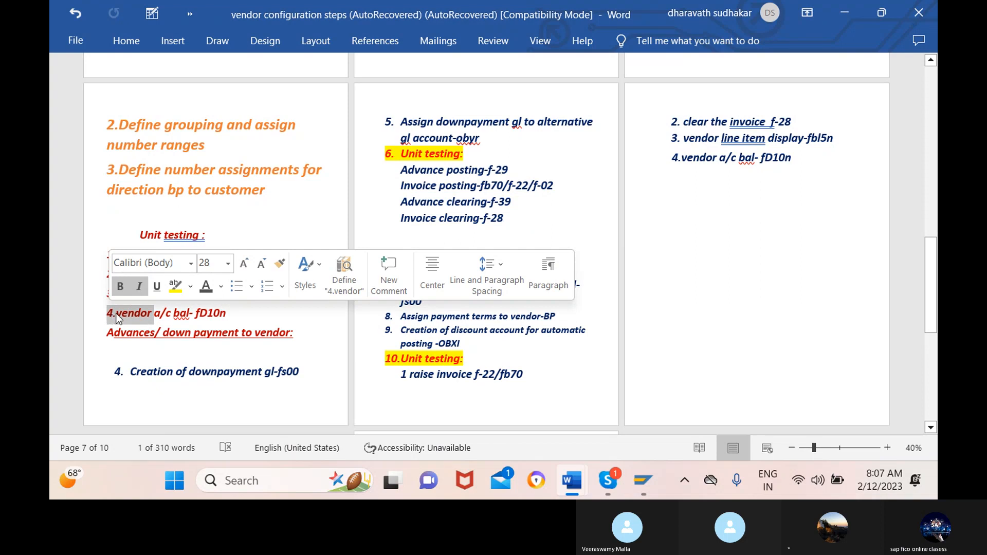
left_click(117, 317)
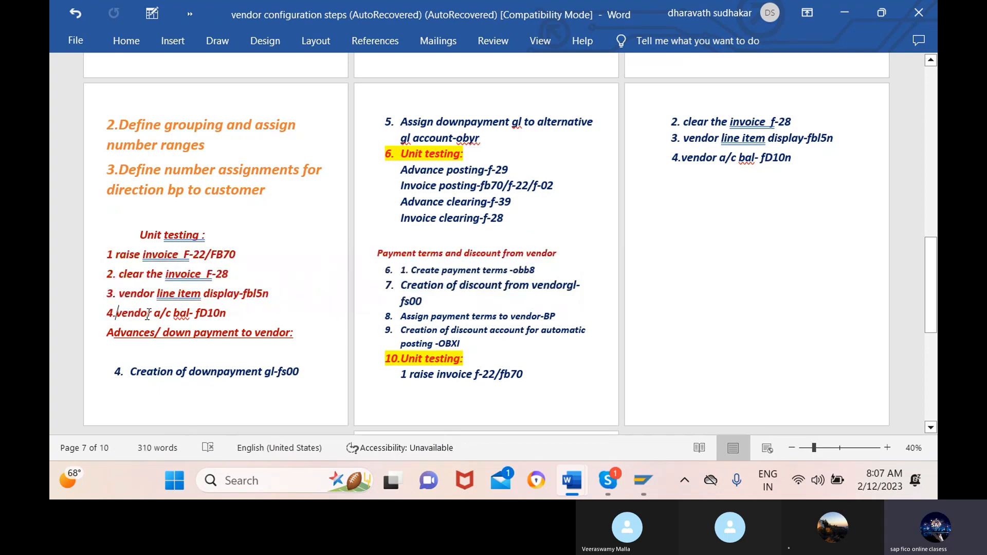
left_click_drag(150, 317, 117, 316)
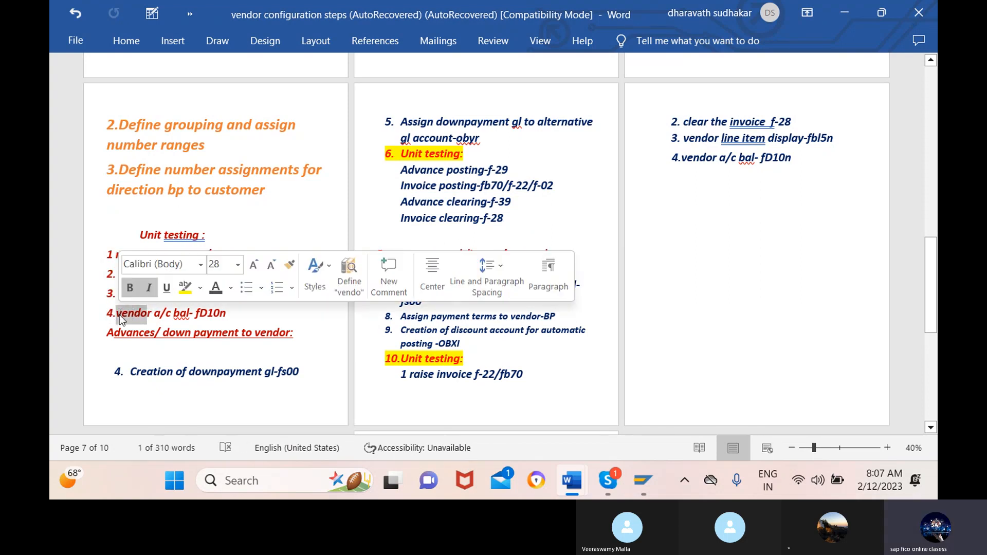
type("f ")
type("CU")
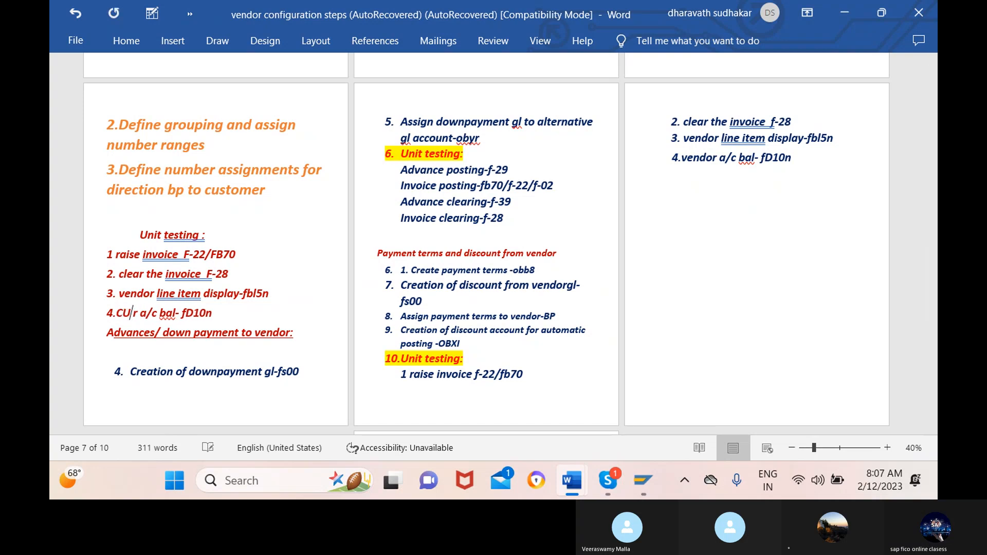
type("STOME")
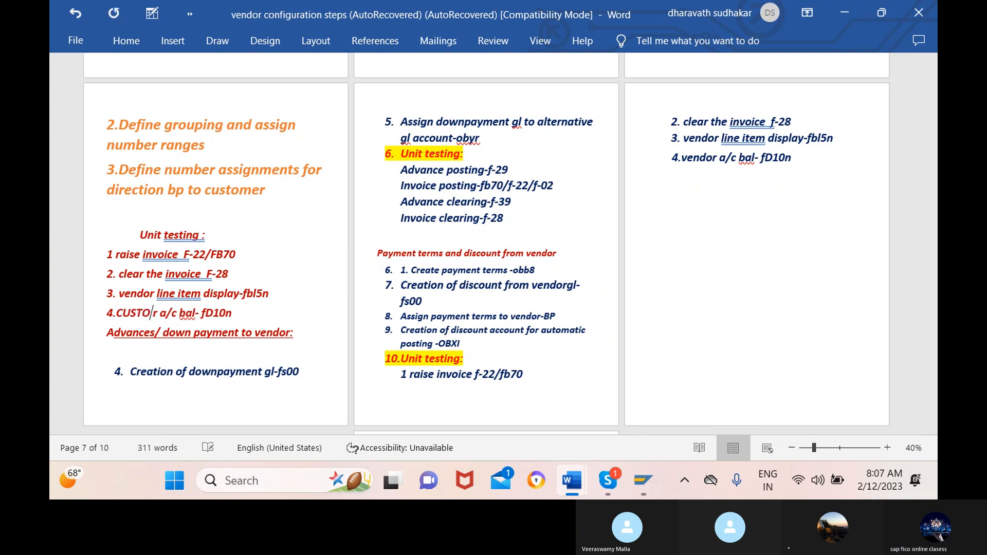
type("R")
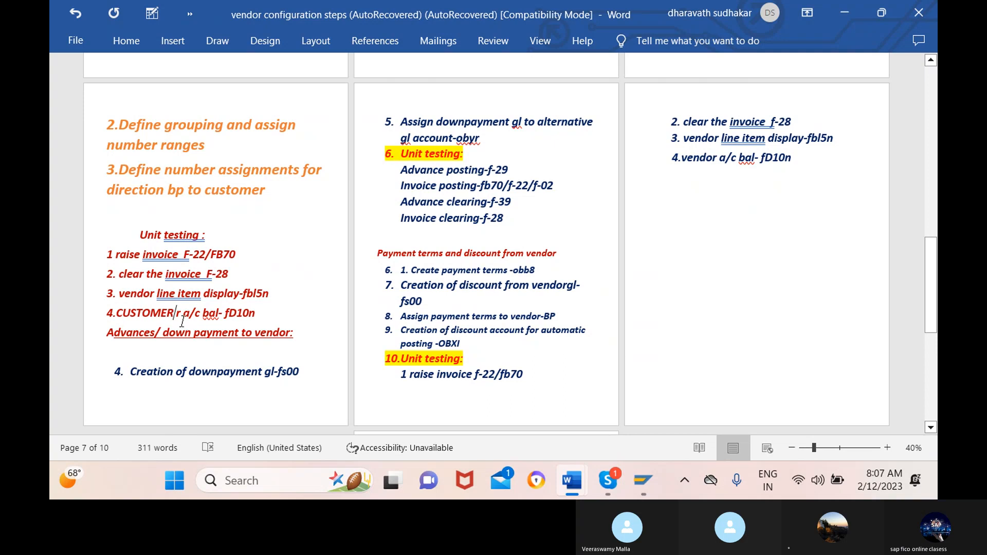
left_click(182, 320)
key("BackSpace")
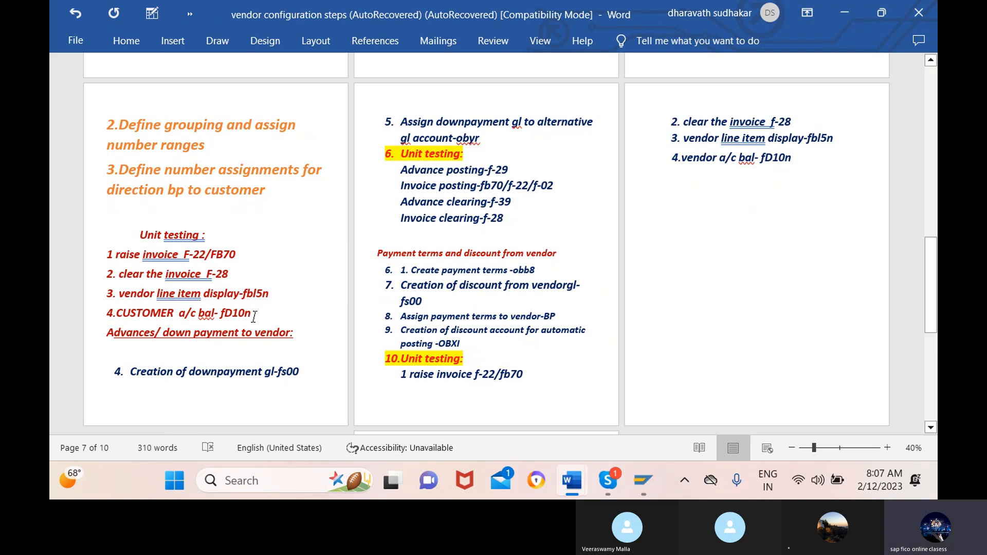
Step: Switch back to SAP's incoming payments session and start the customer balance display with transaction code /NfD10n
left_click_drag(254, 316, 221, 316)
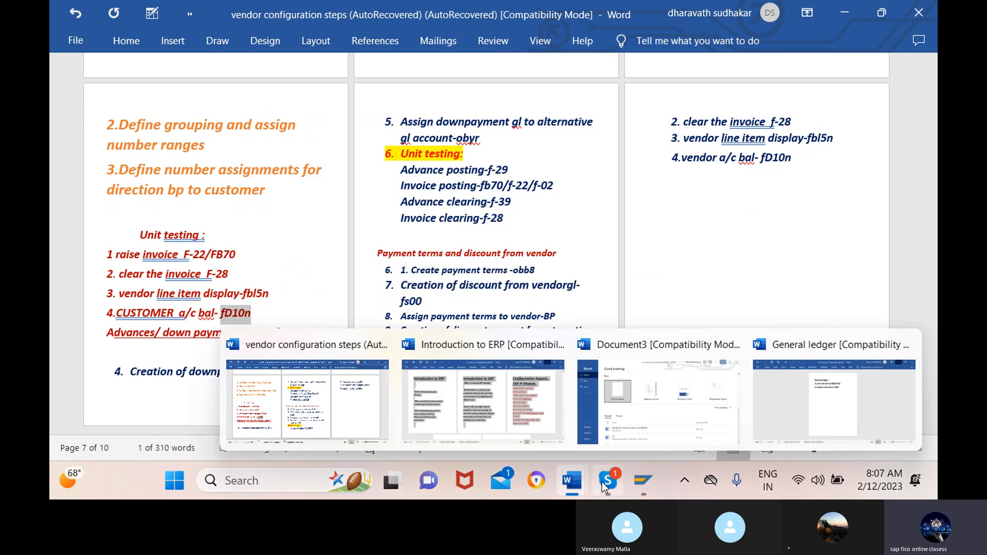
mouse_move(637, 486)
left_click(557, 409)
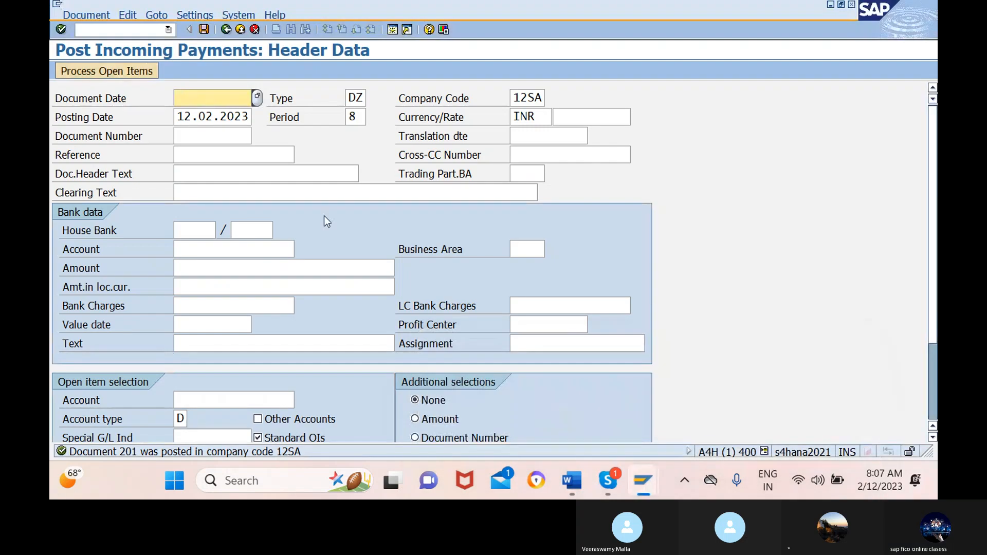
left_click(129, 29)
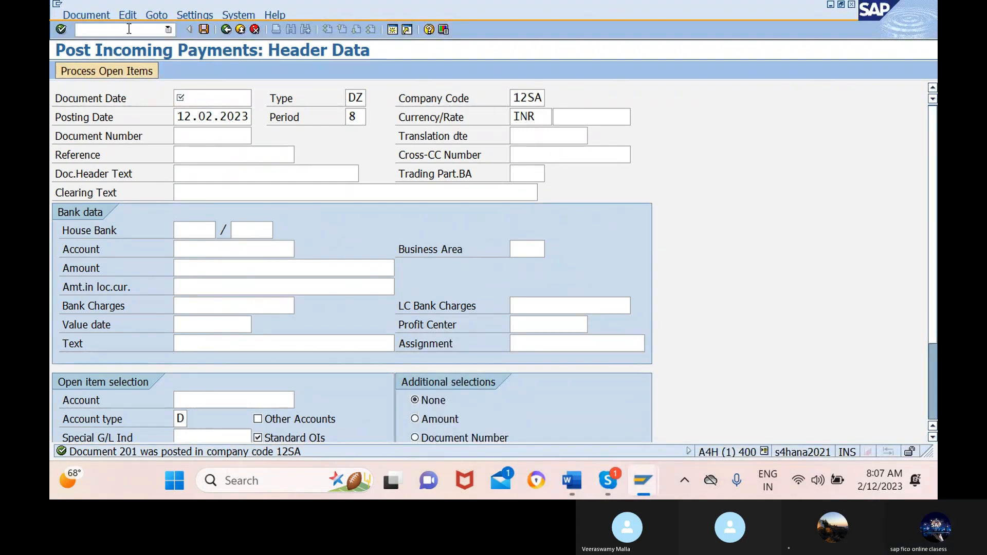
type("/NfD10n")
key("Return")
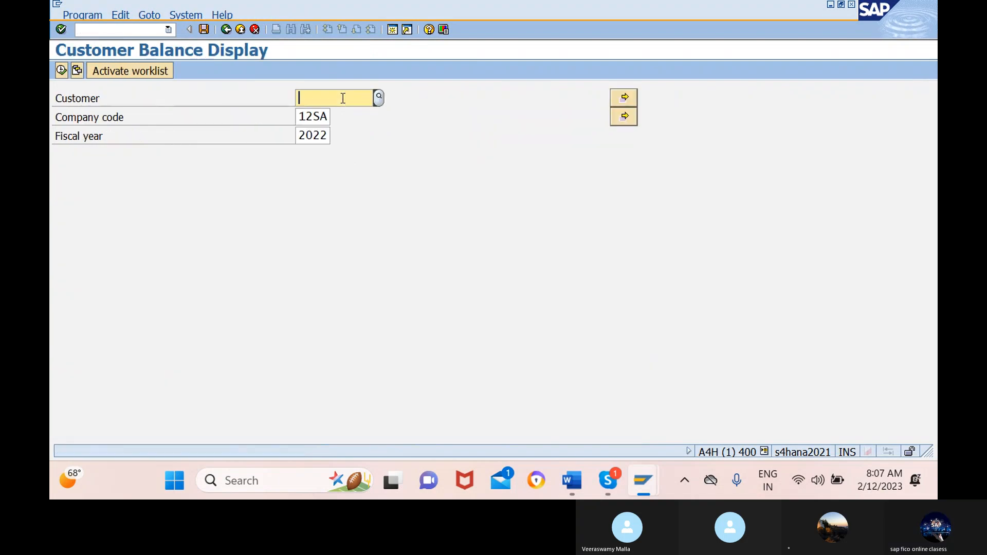
Step: Display the fiscal year 2022 balances of the customer listed for company code 12SA and open the line items behind the period 8 debit
left_click(379, 97)
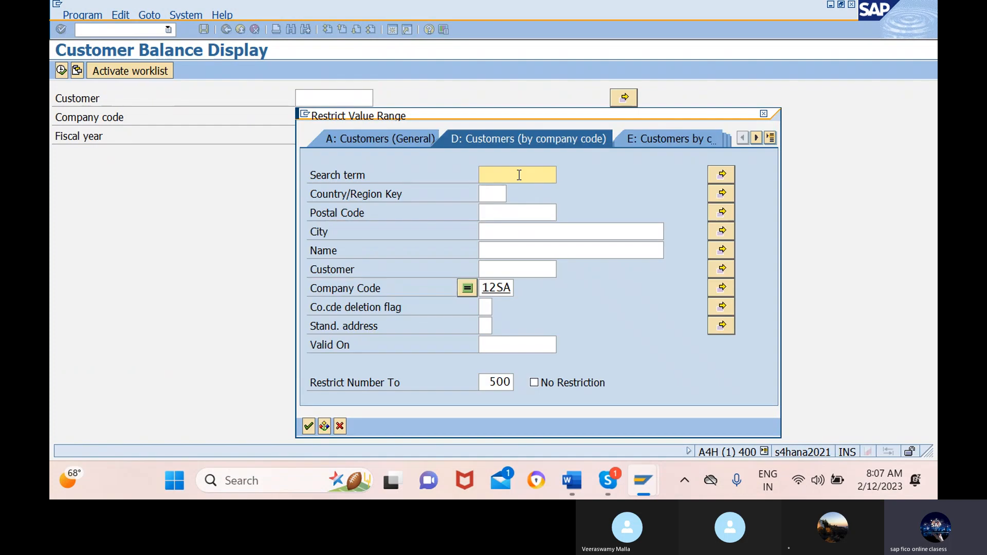
left_click(308, 426)
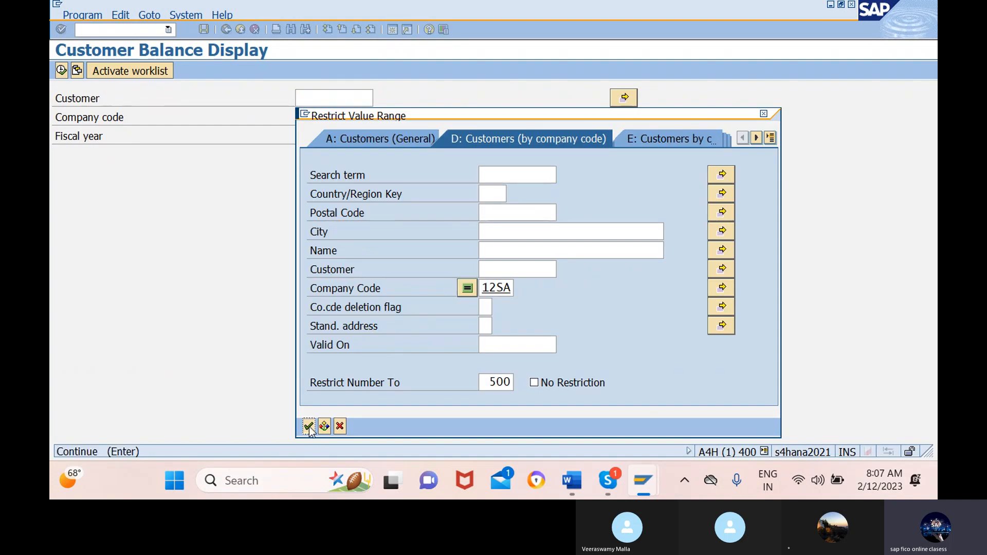
left_click(108, 176)
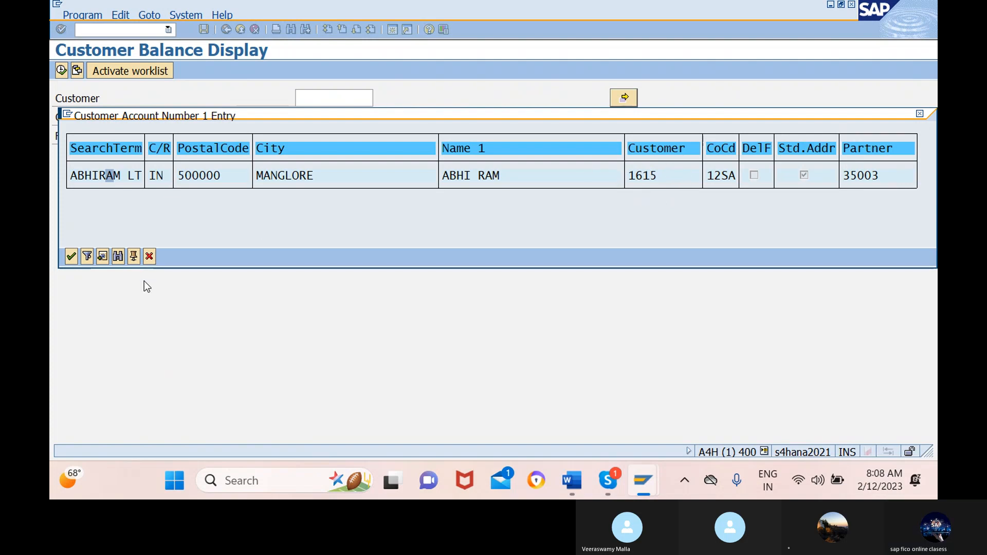
left_click(71, 256)
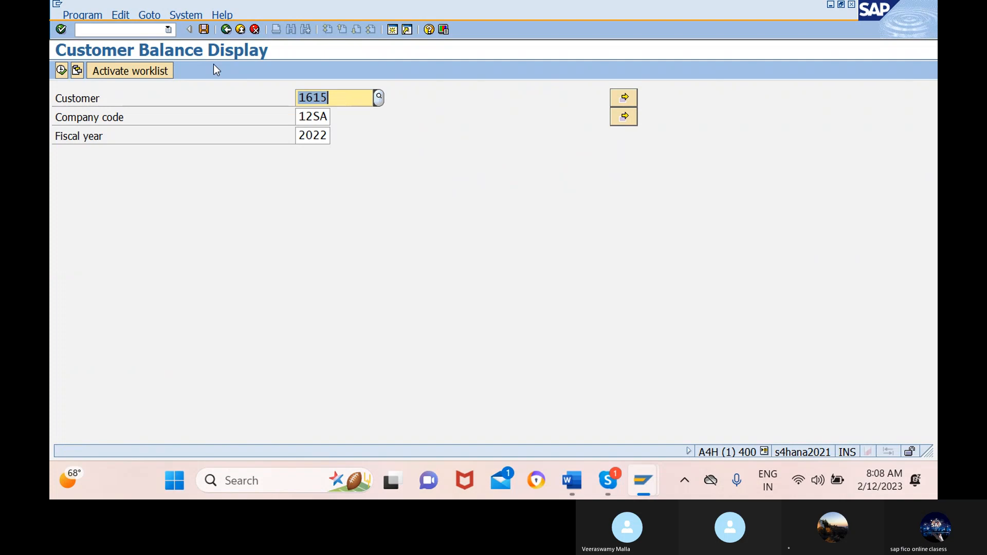
left_click(62, 70)
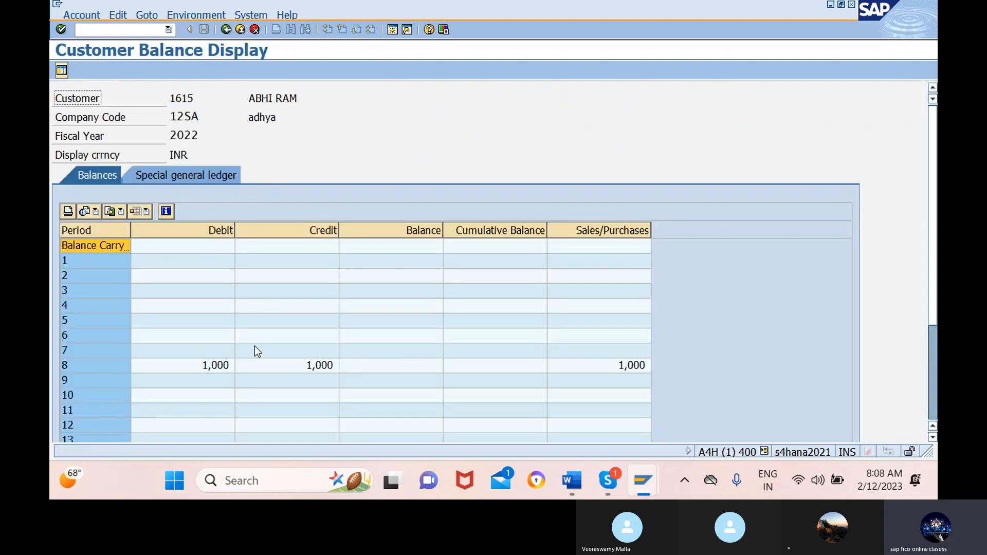
double_click(221, 366)
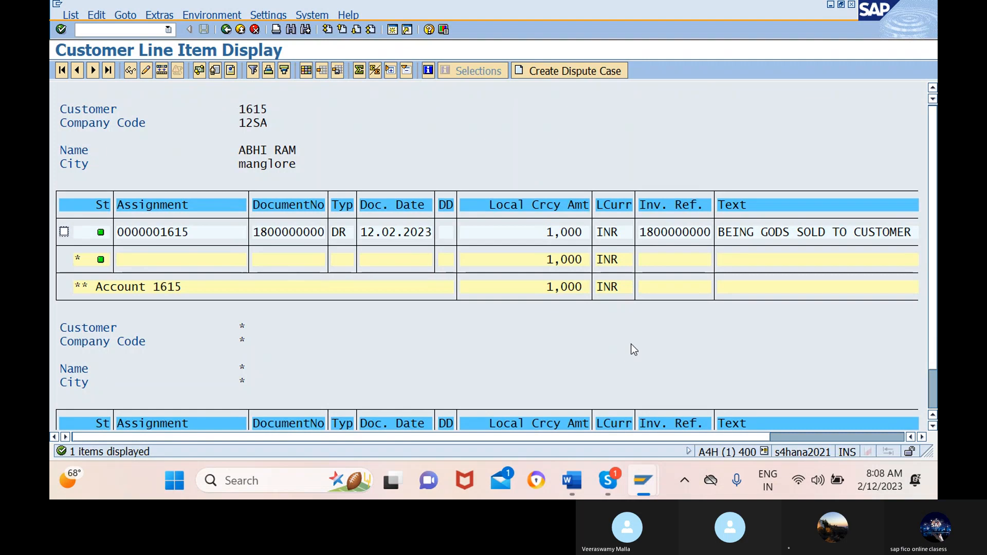
Step: Close the Introduction to ERP, Document3 and General ledger windows in Word, keeping the vendor configuration steps document open
mouse_move(572, 480)
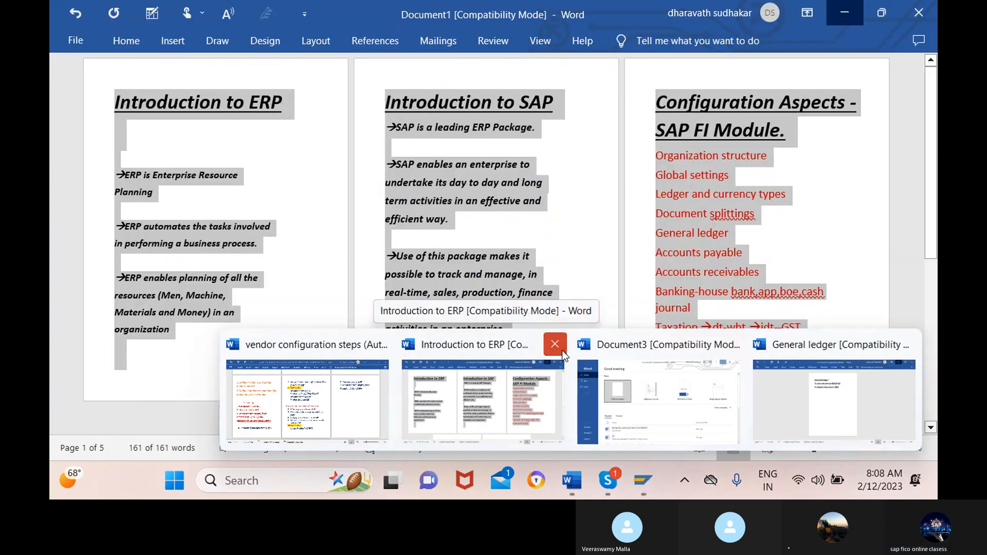
left_click(563, 350)
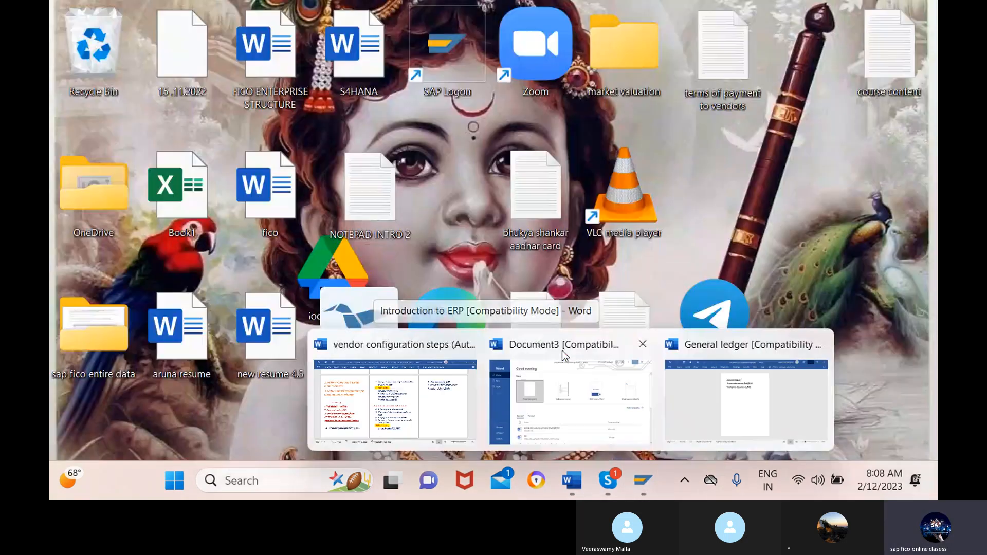
left_click(562, 350)
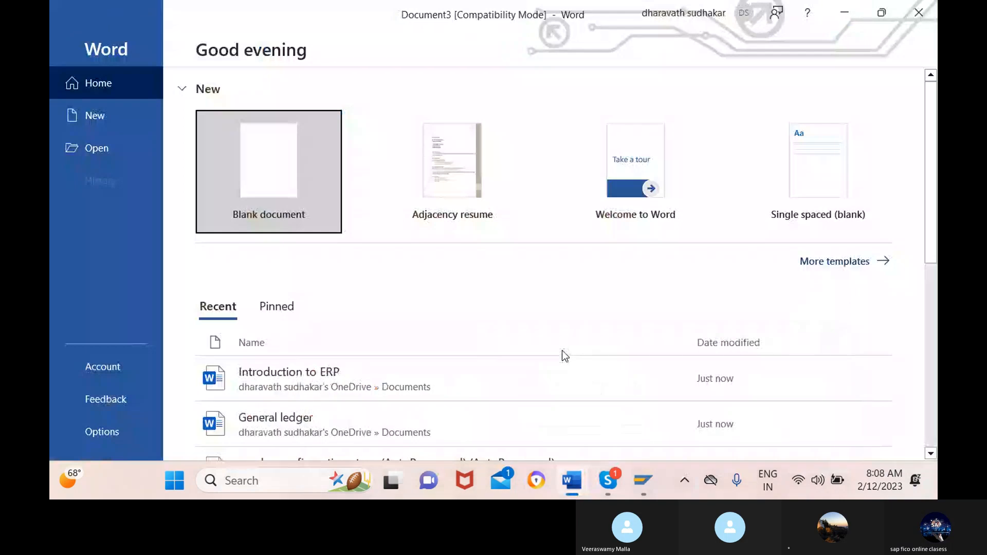
left_click(920, 13)
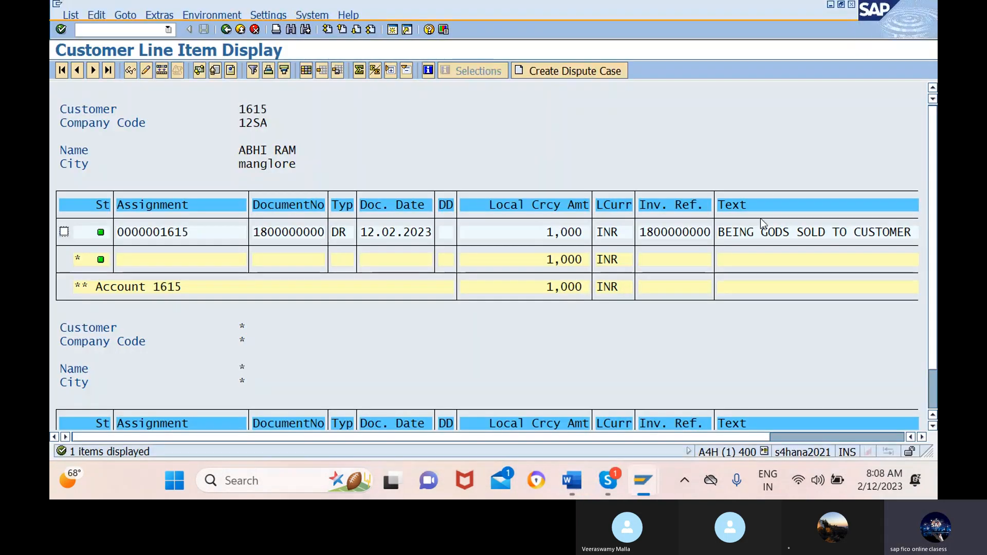
mouse_move(569, 488)
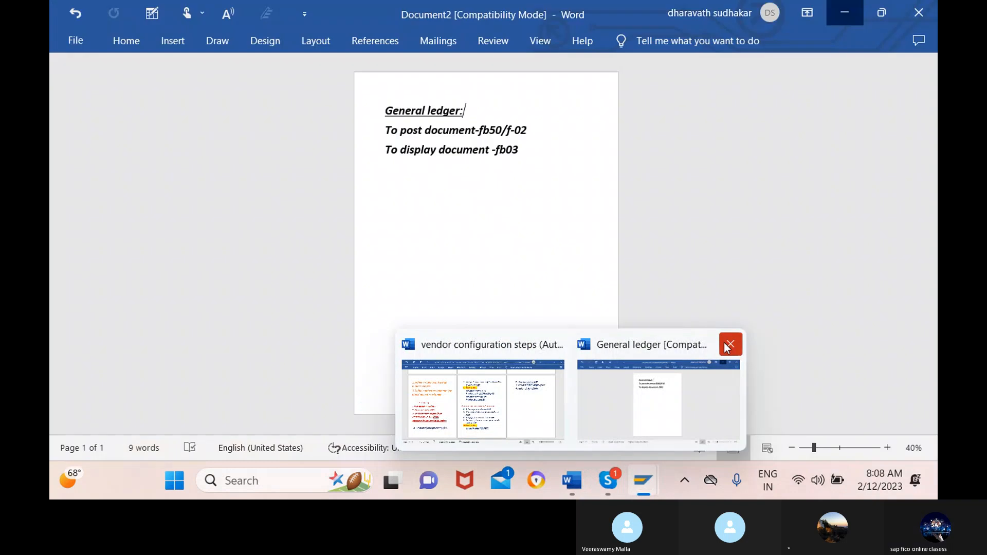
left_click(731, 344)
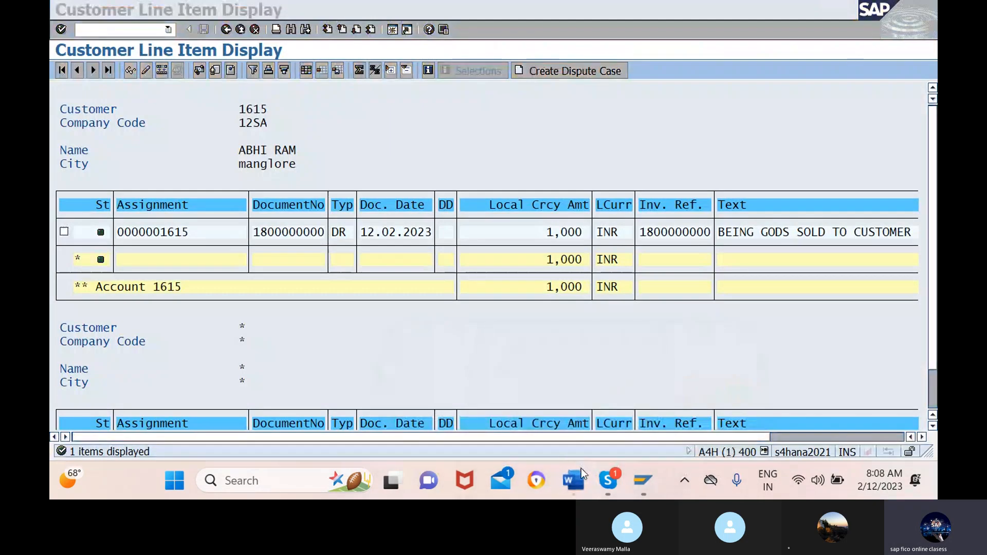
Step: Move Word after SAP in the taskbar order, bring up the configuration steps document and select fs00 in the downpayment gl creation line
left_click_drag(576, 485, 657, 481)
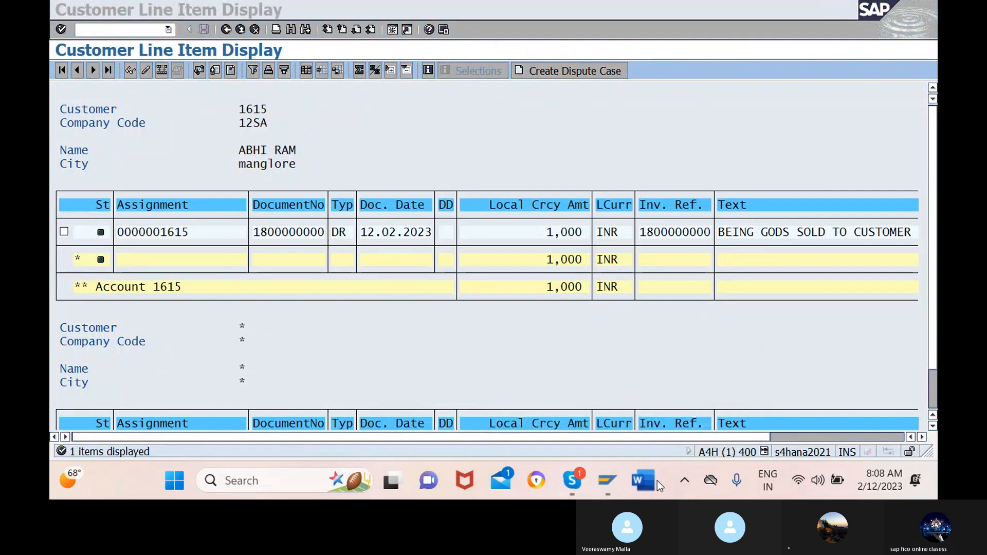
left_click(643, 482)
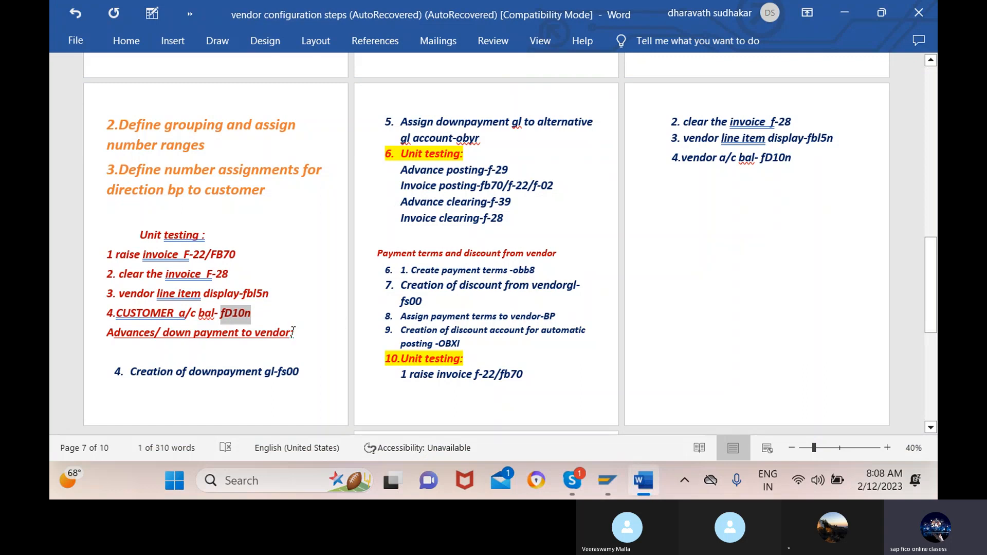
scroll(303, 332, "down", 1)
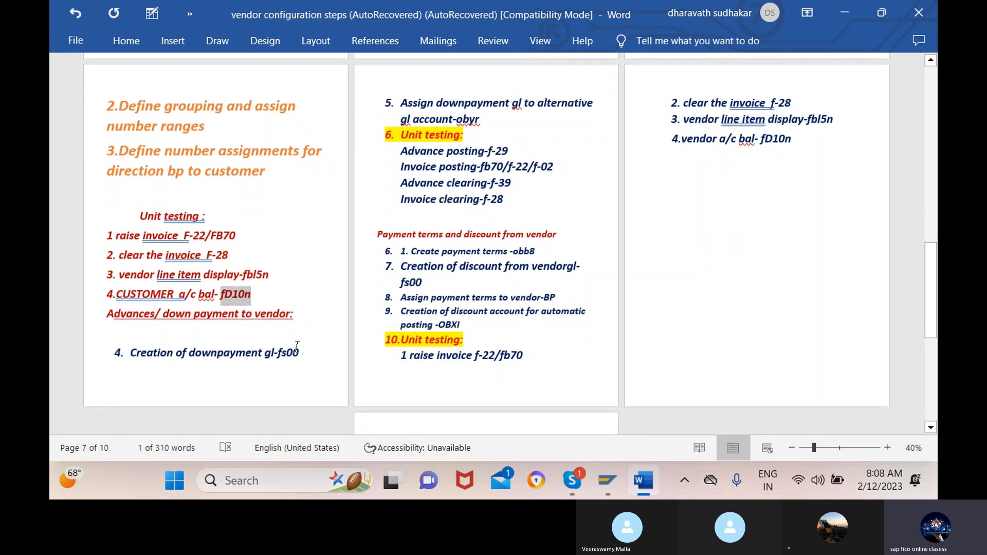
left_click_drag(306, 347, 279, 350)
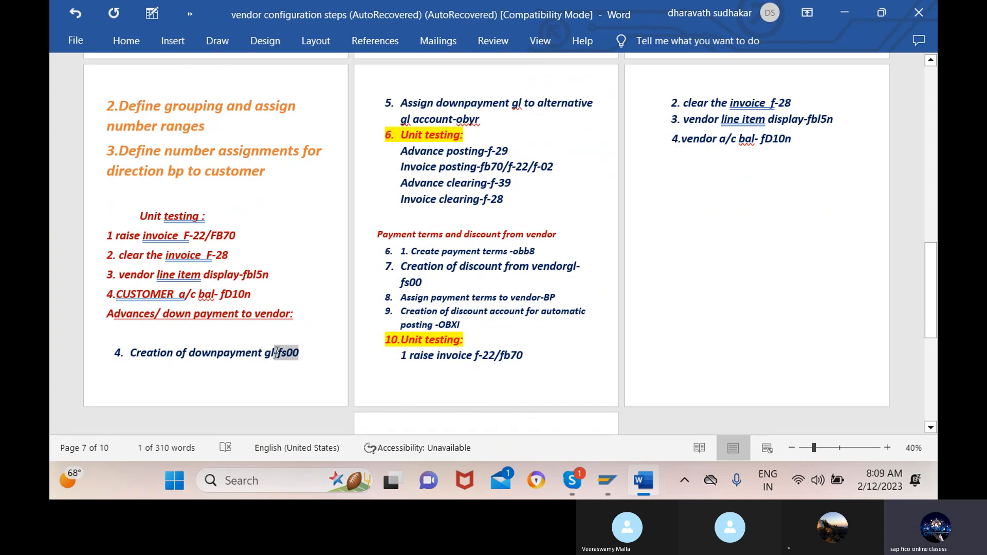
Step: Deselect fs00 in the document, switch to SAP's second customer line item session and start G/L account maintenance with transaction code /NFS00
right_click(279, 352)
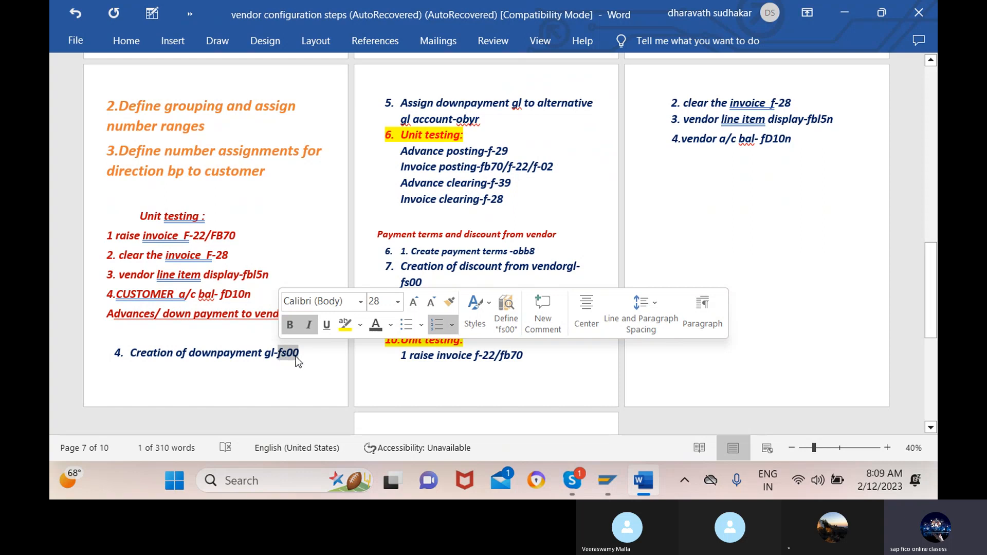
left_click(319, 372)
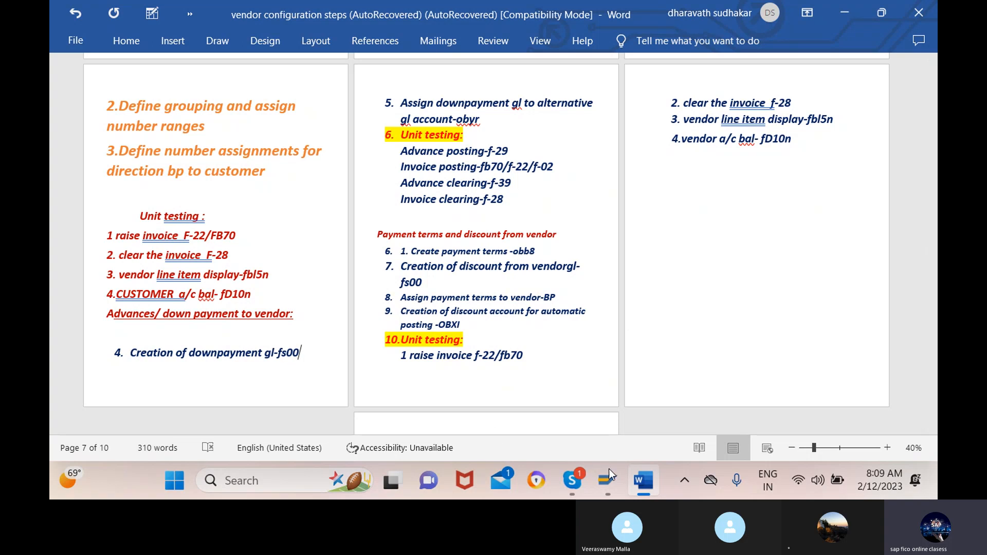
mouse_move(609, 480)
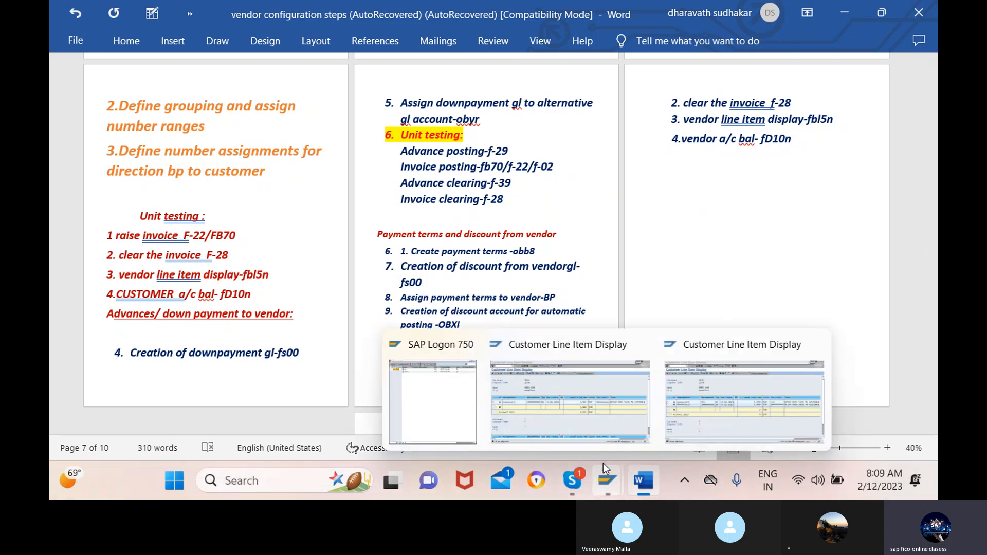
left_click(714, 394)
left_click(118, 29)
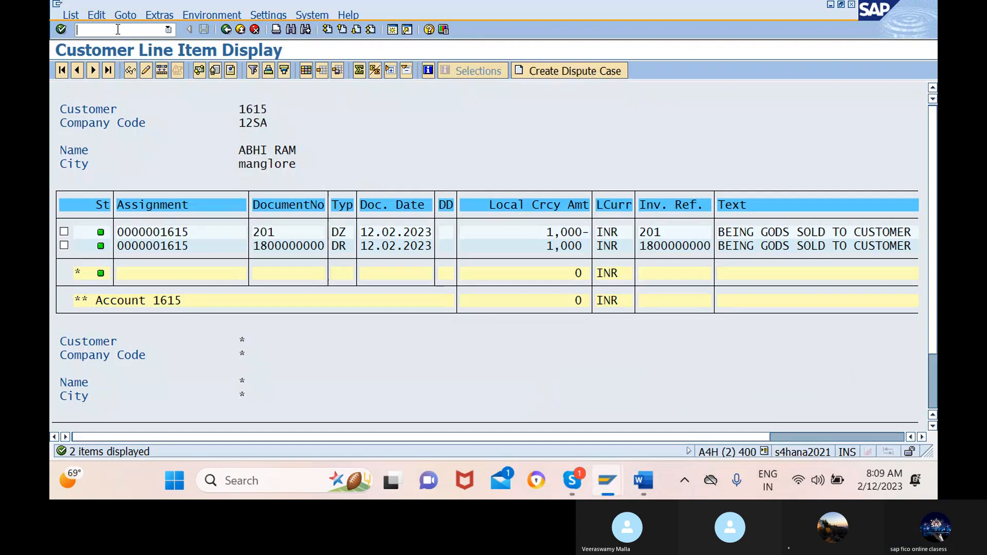
type("/NFS00")
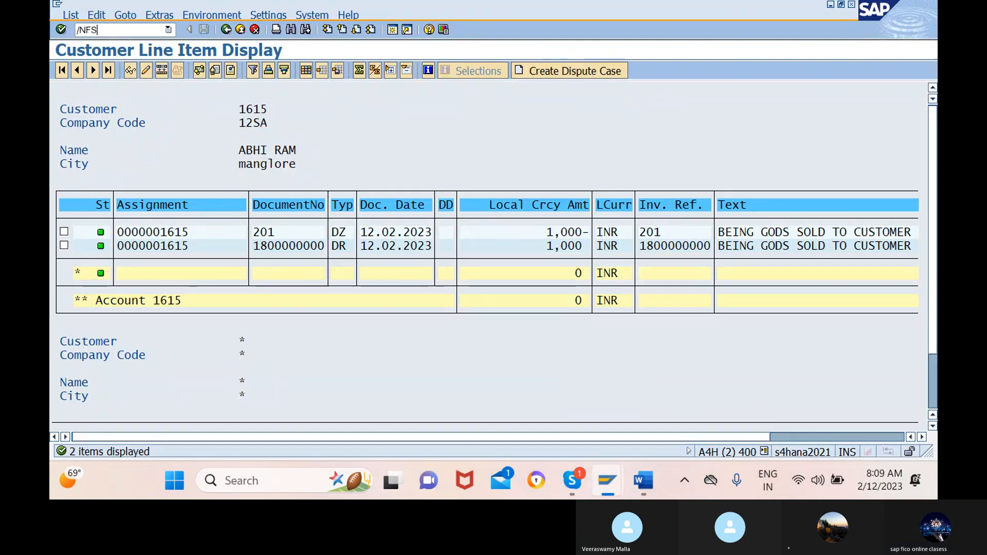
key("Return")
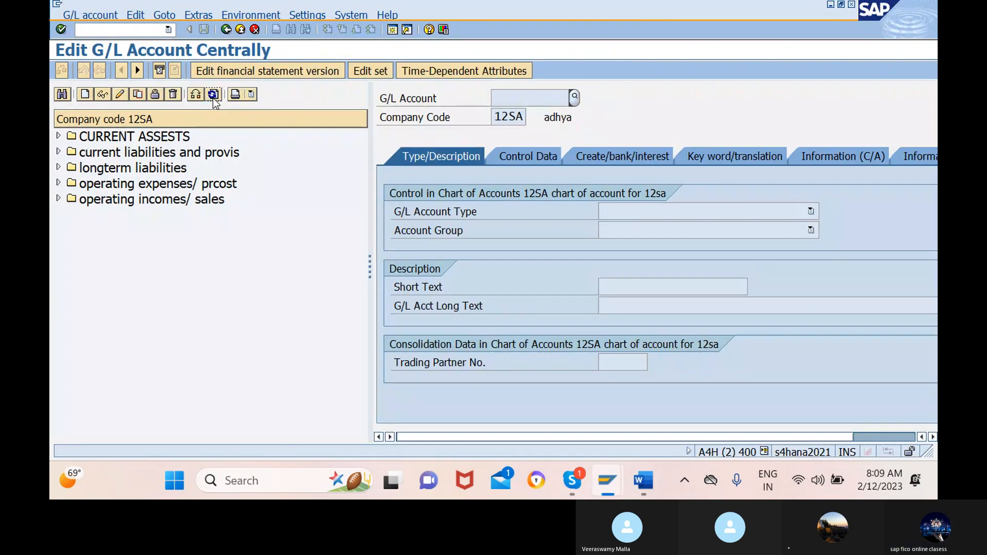
Step: Copy the o/s wages account under current liabilities and provis to new G/L account 200105 in company code 12SA
left_click(59, 152)
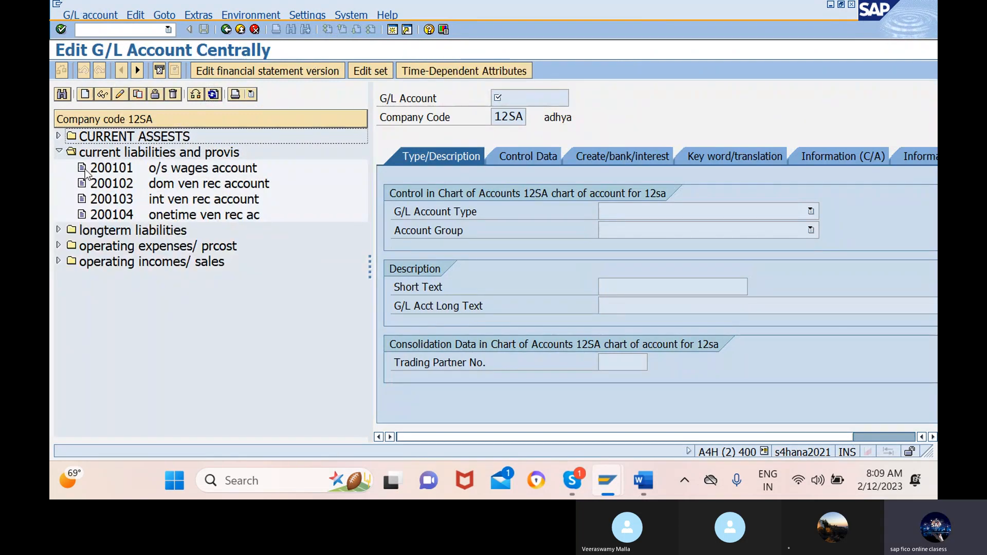
left_click(109, 169)
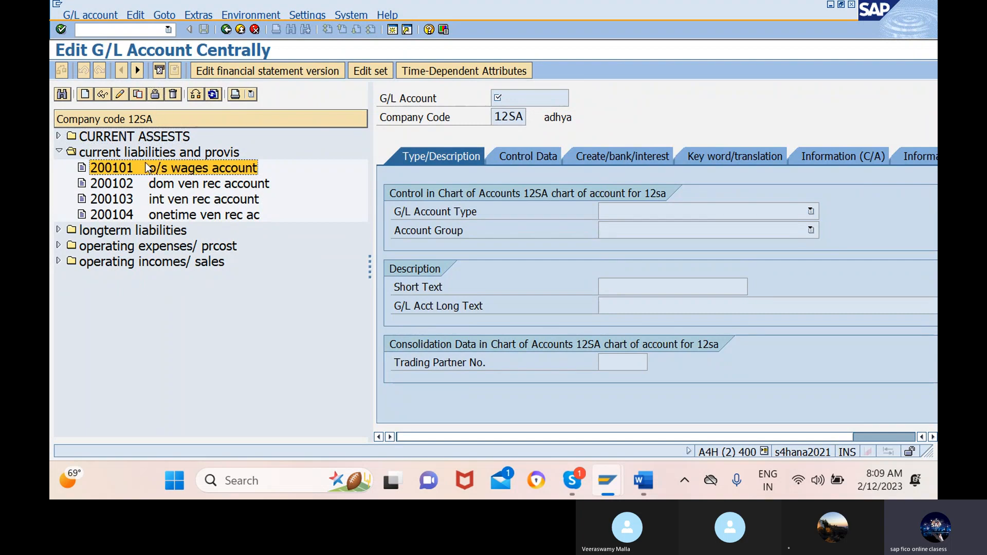
left_click(122, 96)
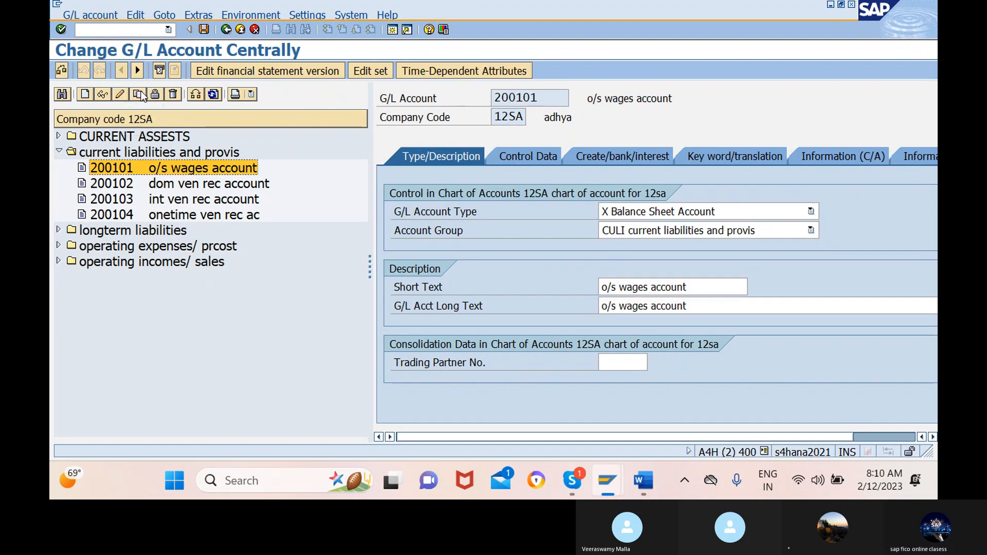
left_click(137, 94)
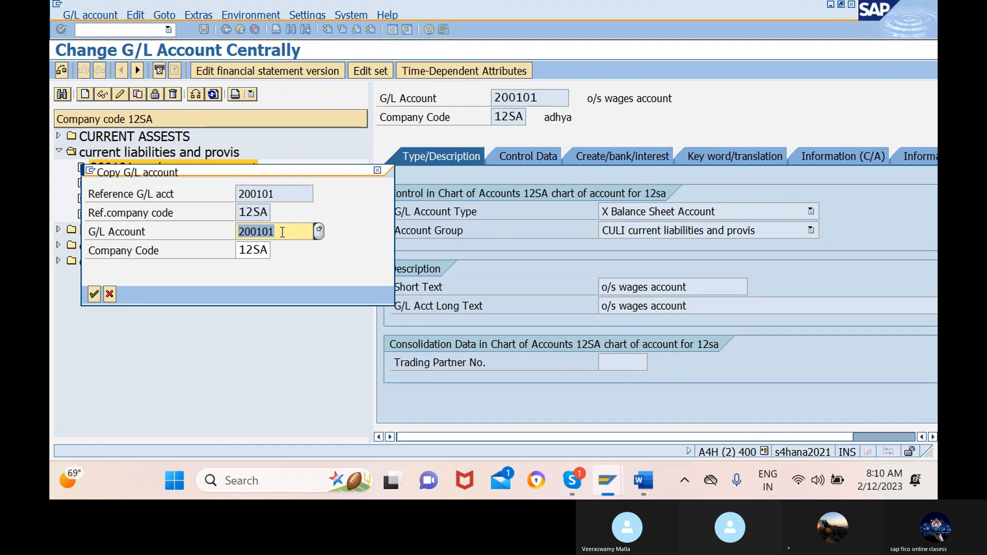
left_click(281, 231)
left_click_drag(268, 176, 268, 237)
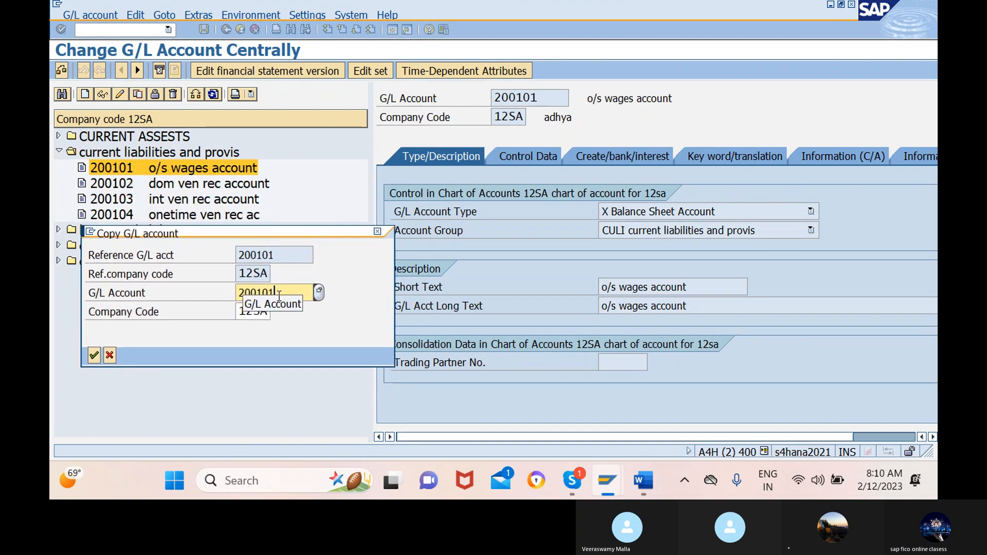
key("BackSpace")
type("5")
key("Return")
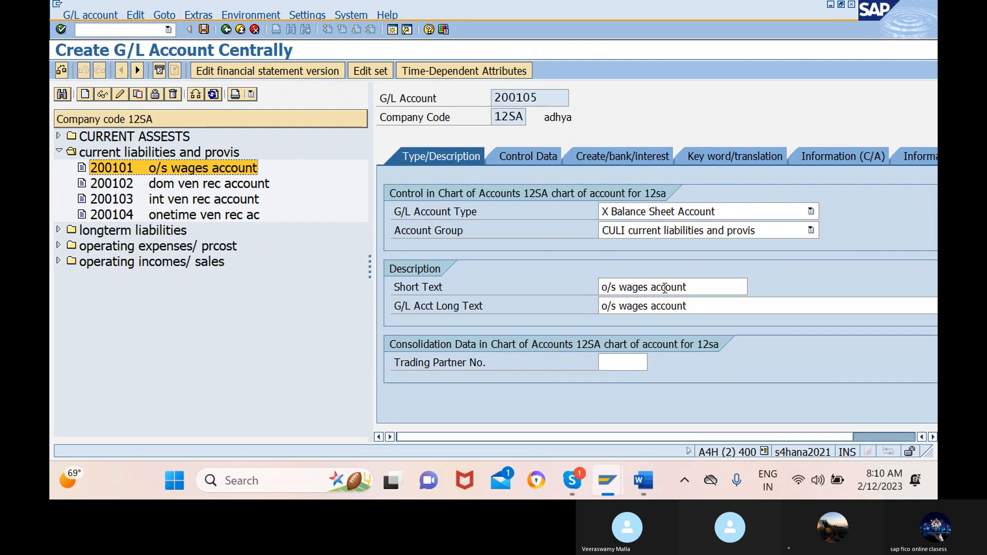
Step: Set both the short text and the G/L account long text of the new account to "ADV FROM CUS account"
left_click_drag(648, 287, 585, 305)
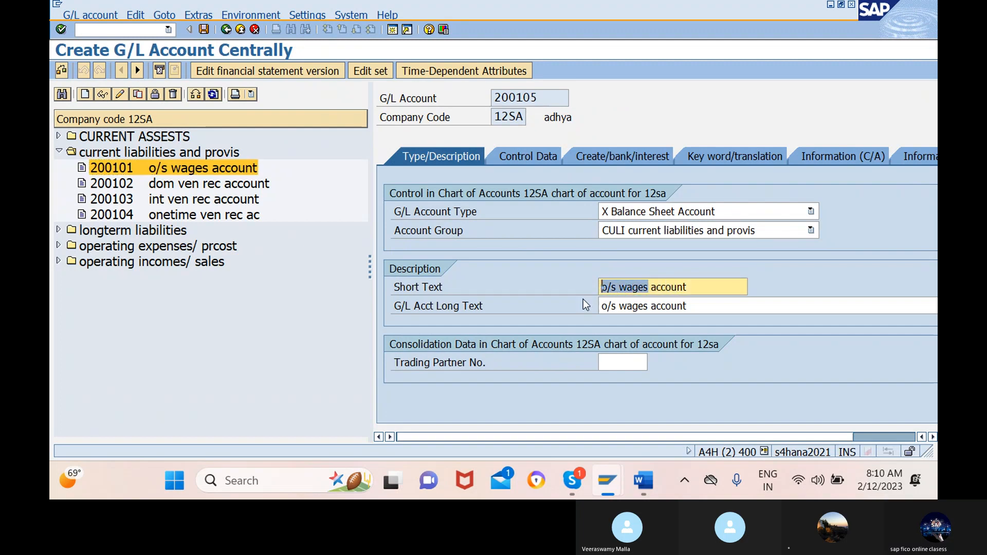
key("BackSpace")
type("ADV")
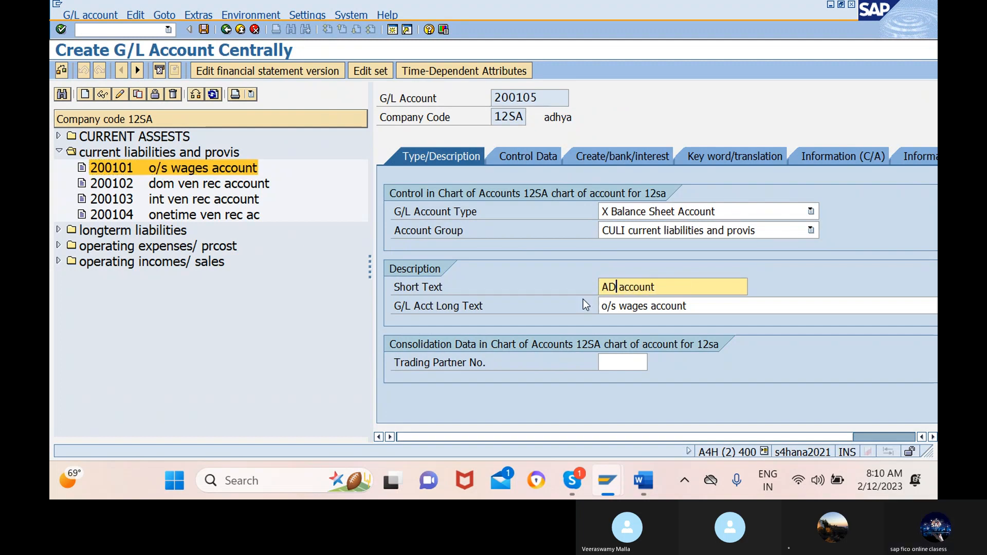
type(" FROM CU")
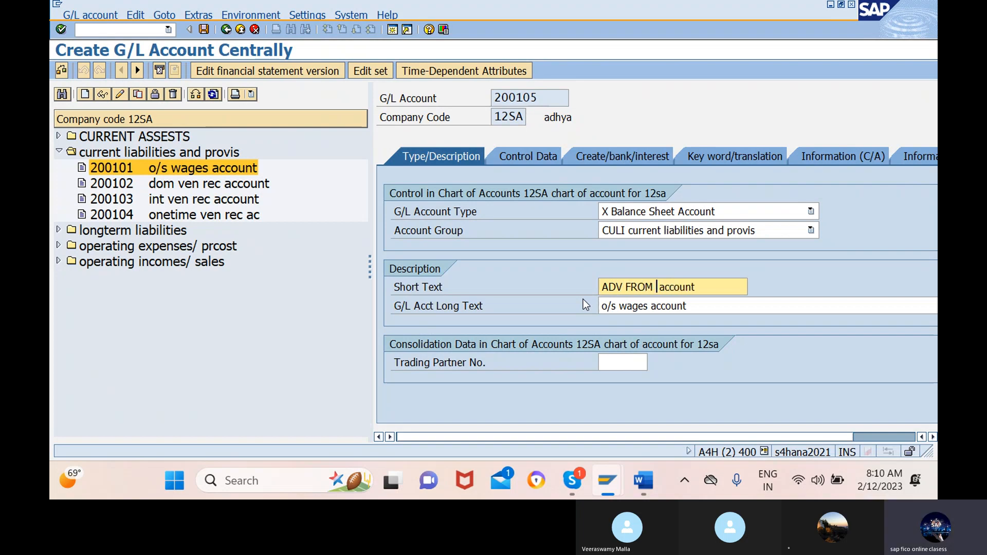
type("S")
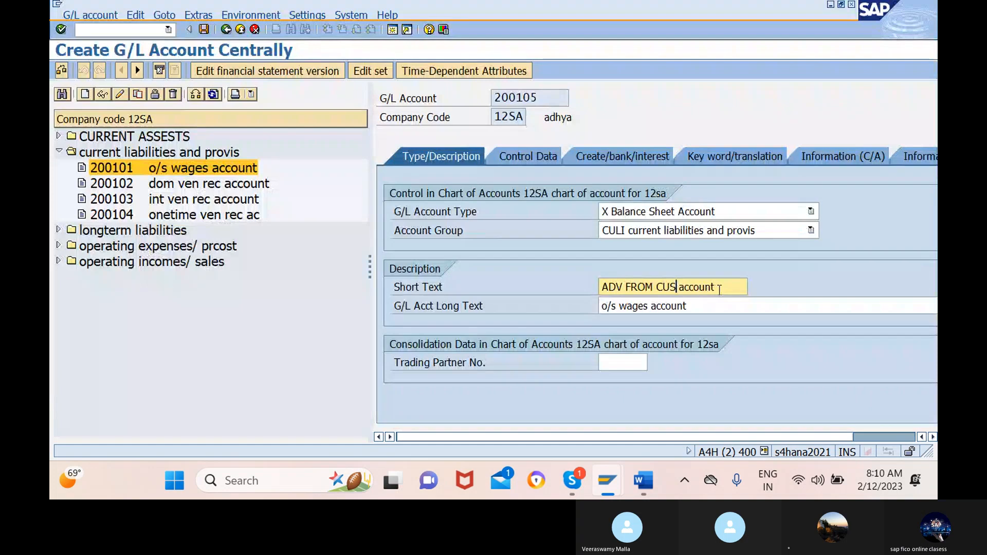
left_click_drag(718, 288, 555, 320)
key("ctrl+c")
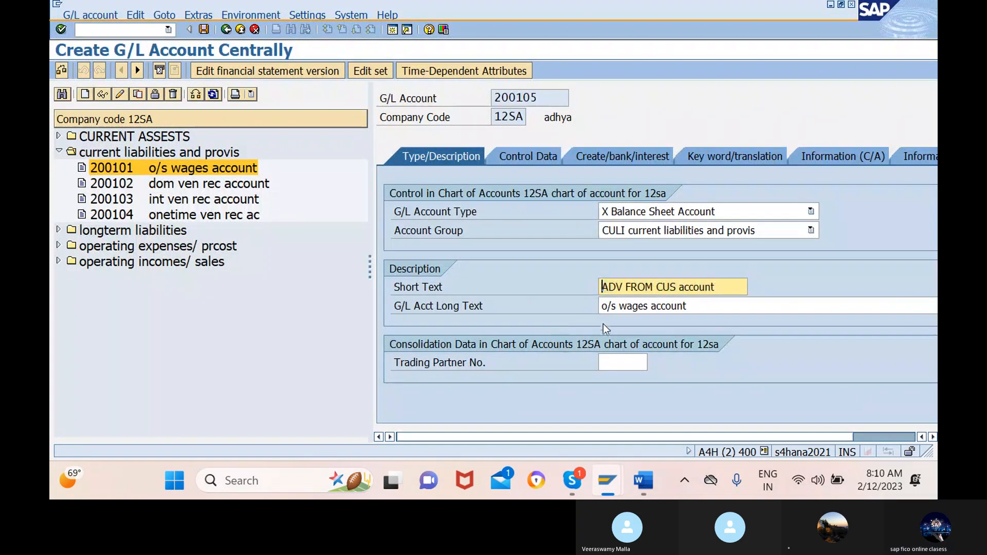
left_click_drag(780, 305, 591, 351)
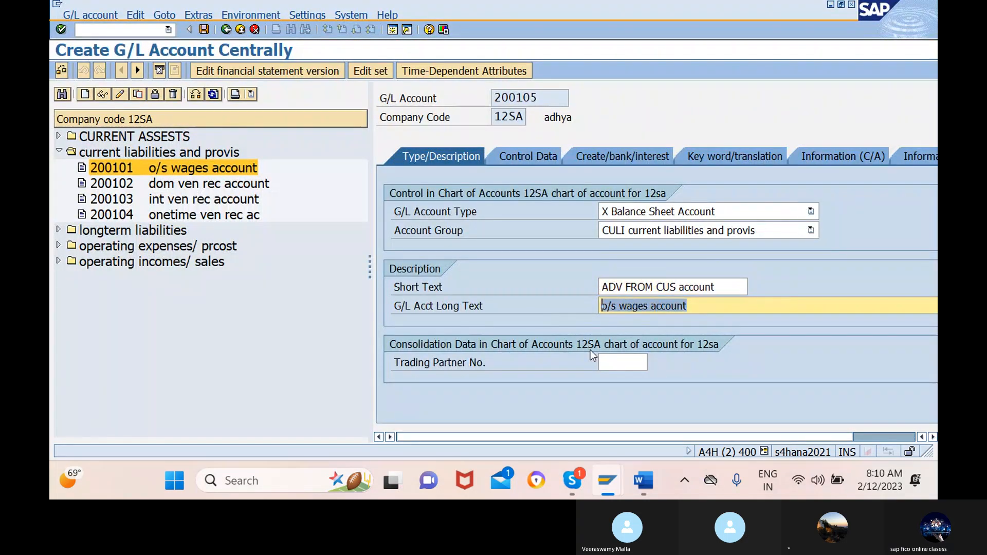
key("Delete")
key("ctrl+v")
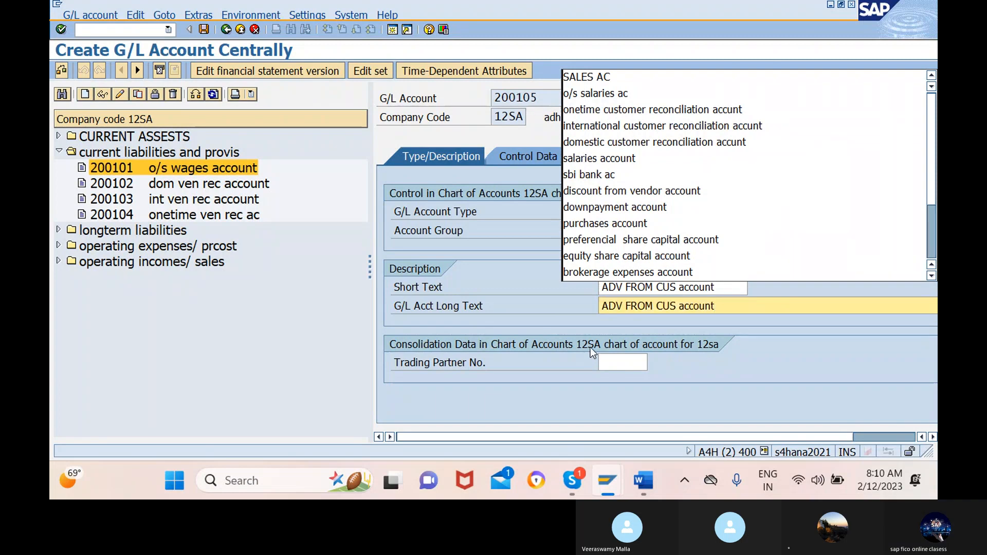
left_click(584, 324)
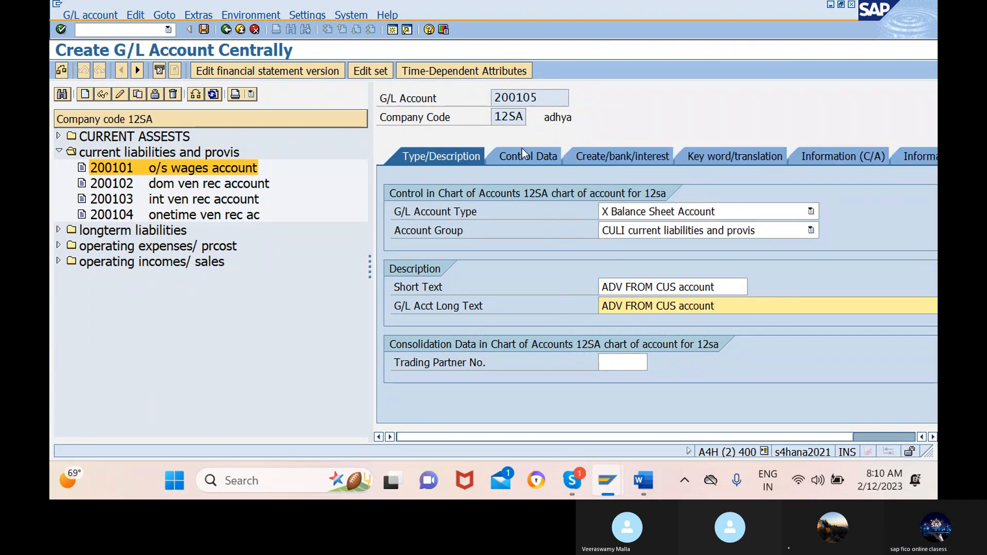
Step: Make the new G/L account a reconciliation account for account type D Customers in its control data
left_click(535, 159)
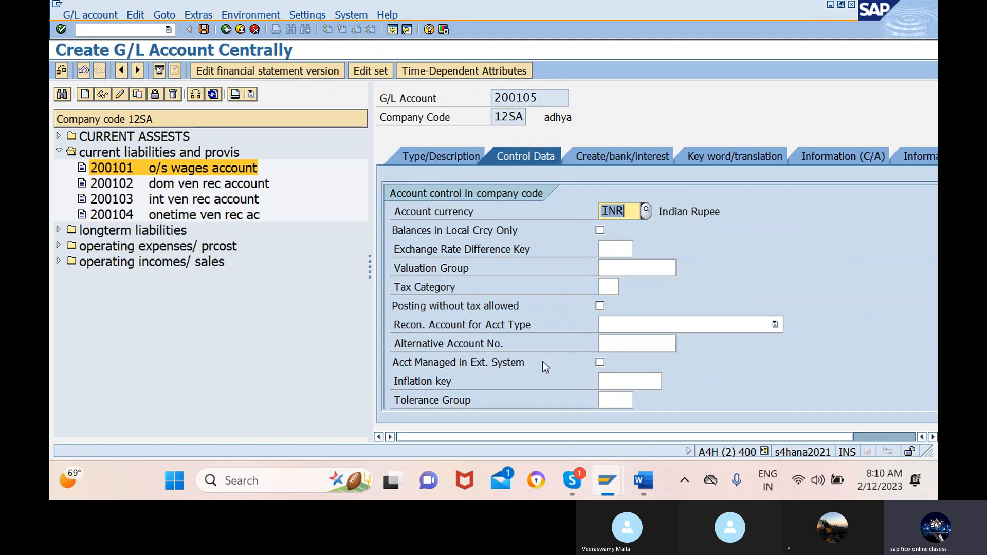
scroll(542, 362, "down", 2)
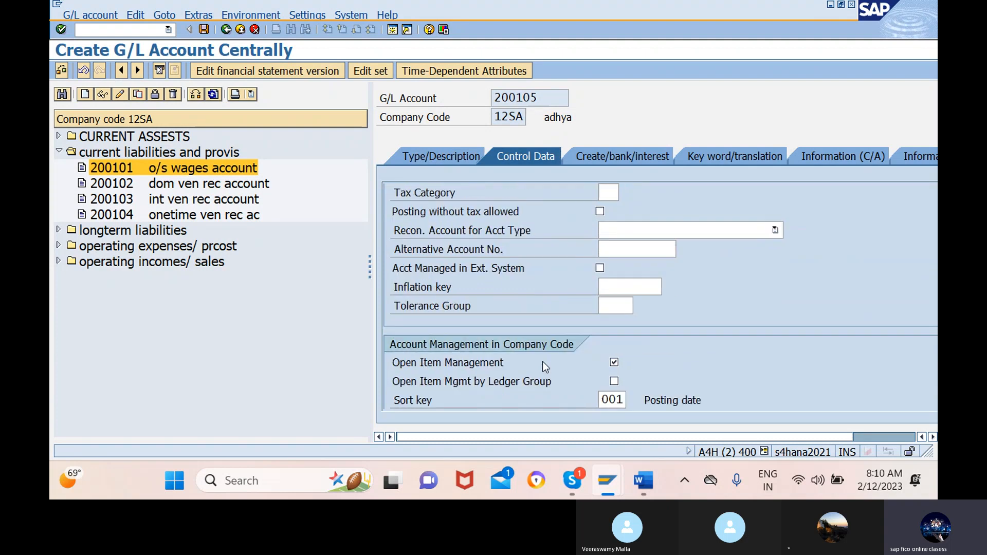
left_click(662, 229)
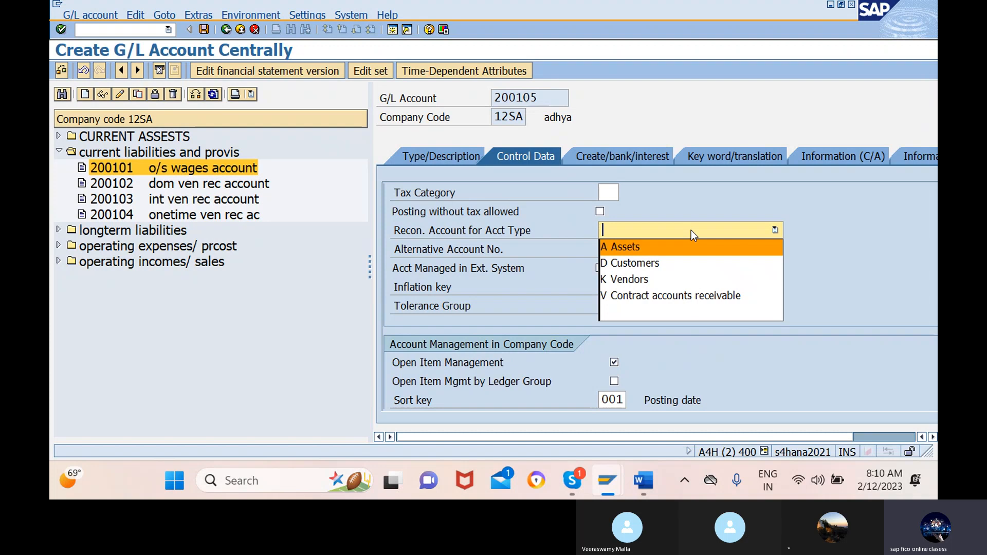
left_click(644, 268)
scroll(558, 300, "down", 2)
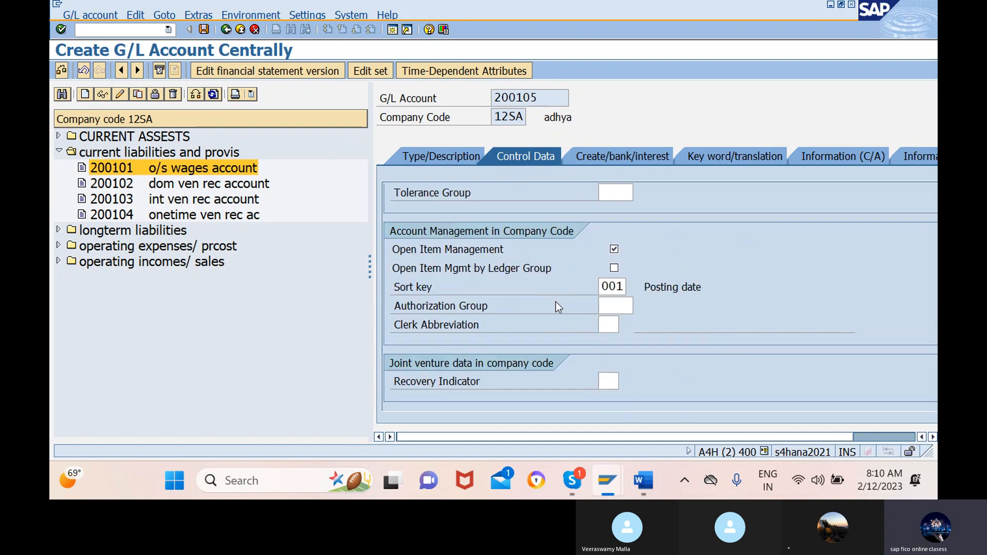
Step: Turn off Open Item Management and set the sort key to 031 for the new account
left_click(621, 287)
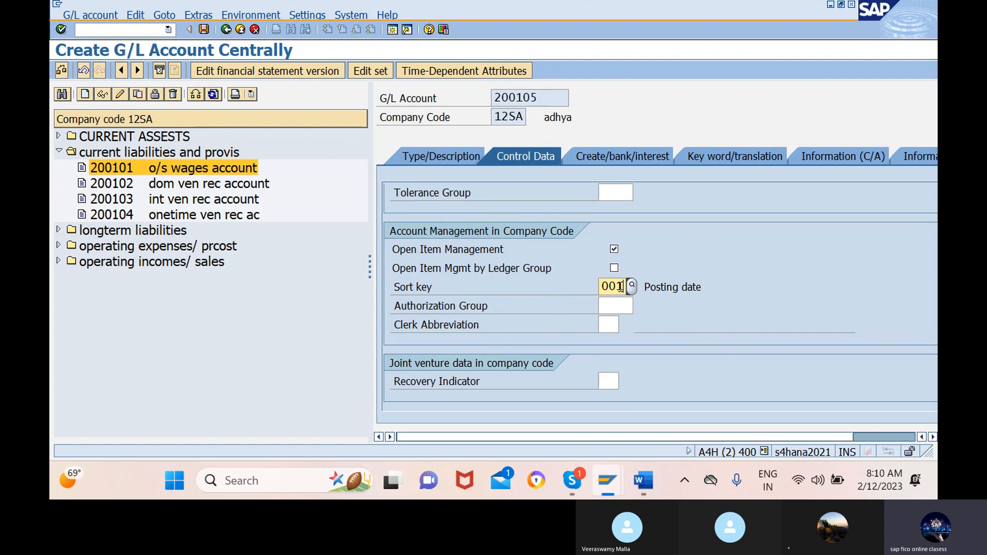
left_click(613, 248)
left_click_drag(624, 286, 554, 291)
key("BackSpace")
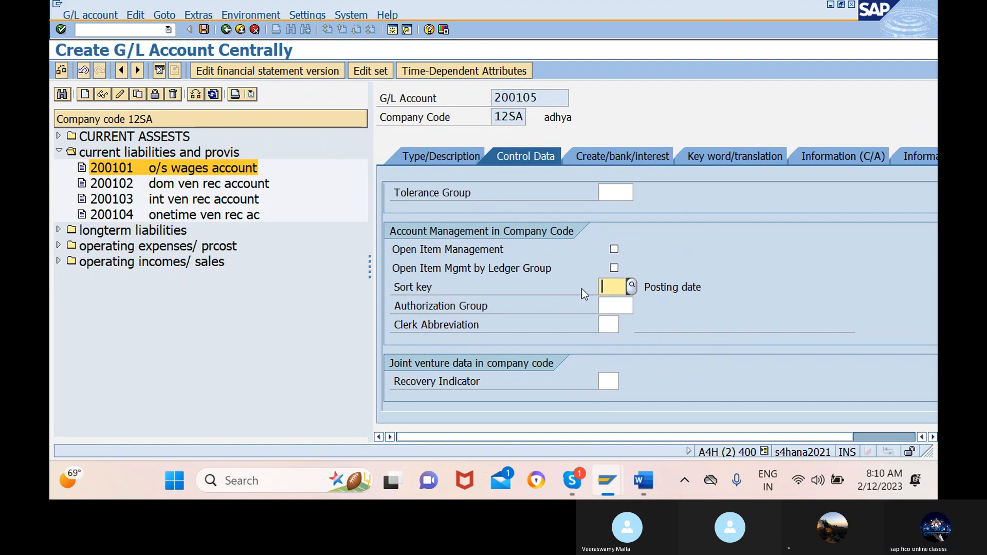
type("031")
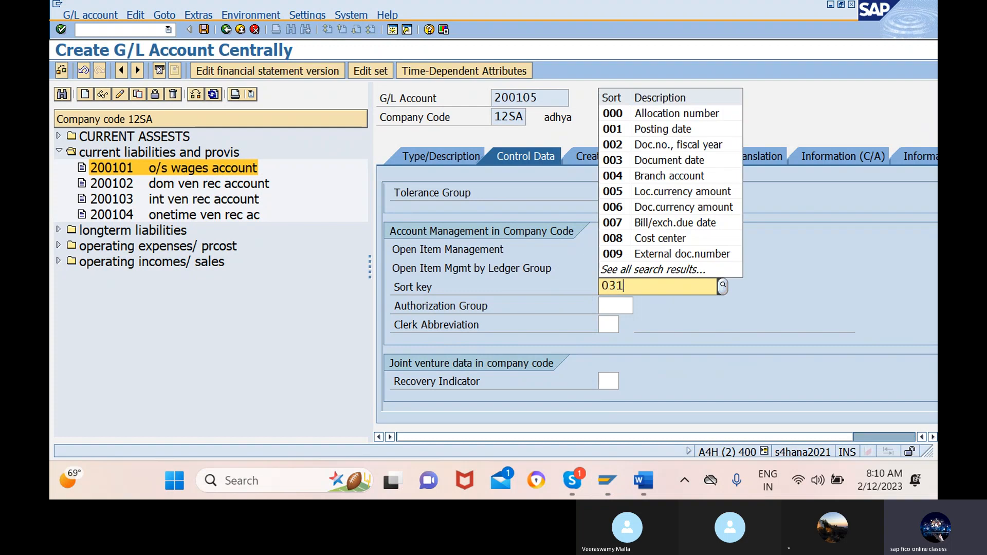
left_click(637, 324)
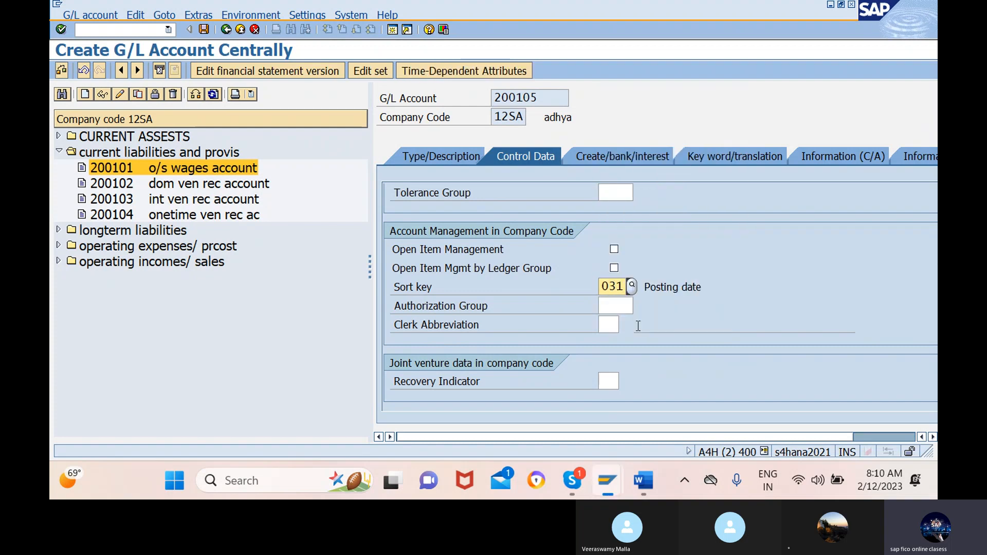
Step: Set the account's field status group to G067 (Reconciliation accounts) and save the new G/L account
left_click(614, 156)
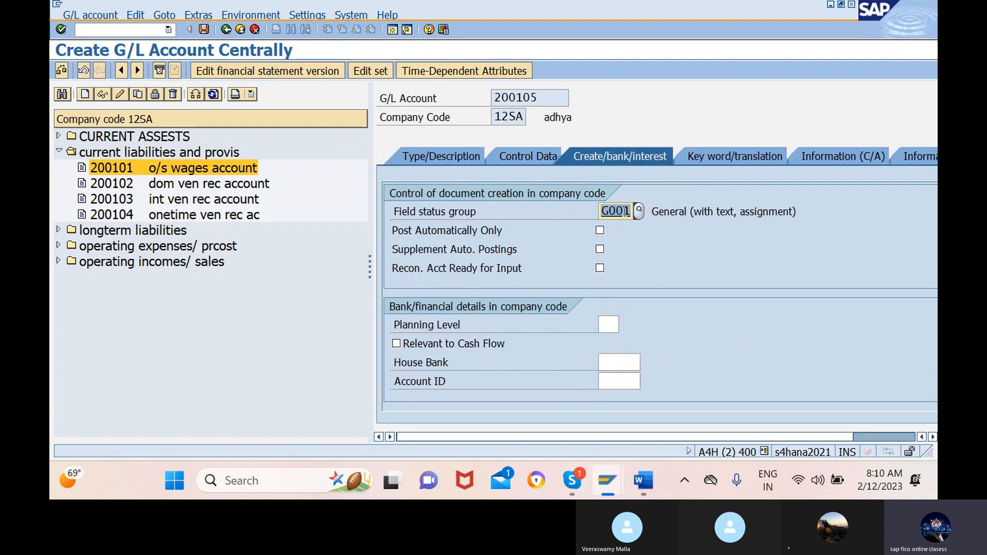
key("BackSpace")
type("G0")
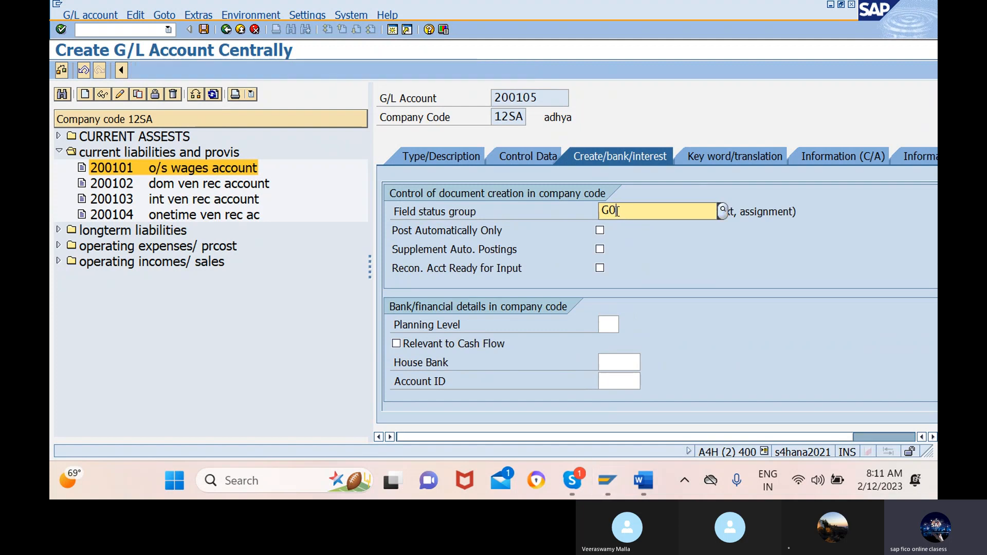
type("67")
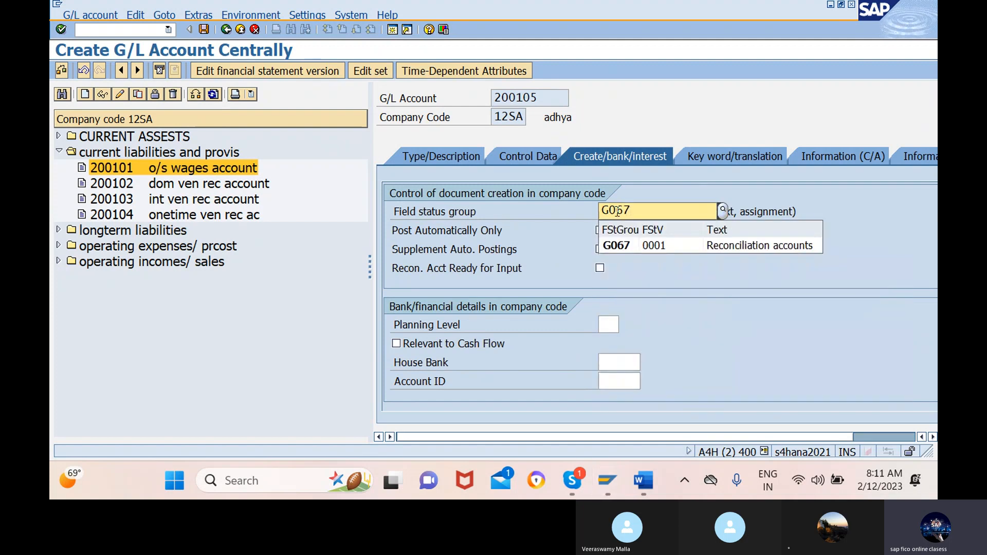
left_click(204, 30)
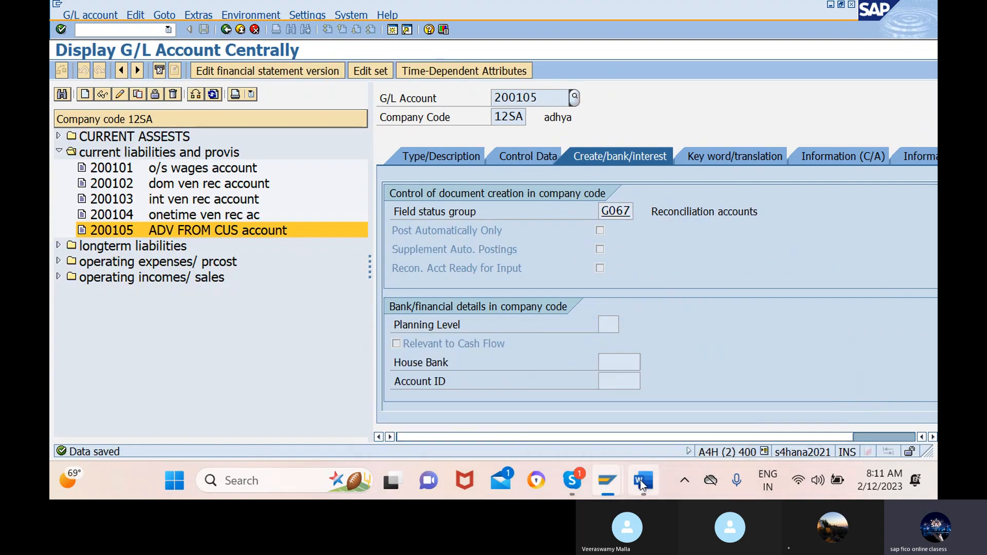
Step: Check the down payment configuration steps in the Word document, and return to the SAP session showing Customer Line Item Display
mouse_move(640, 480)
left_click(619, 390)
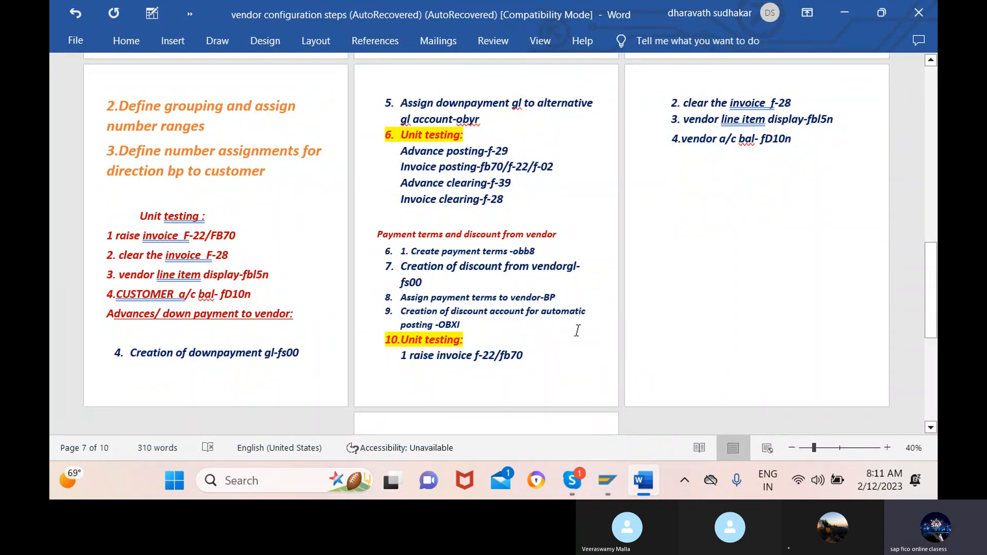
mouse_move(635, 475)
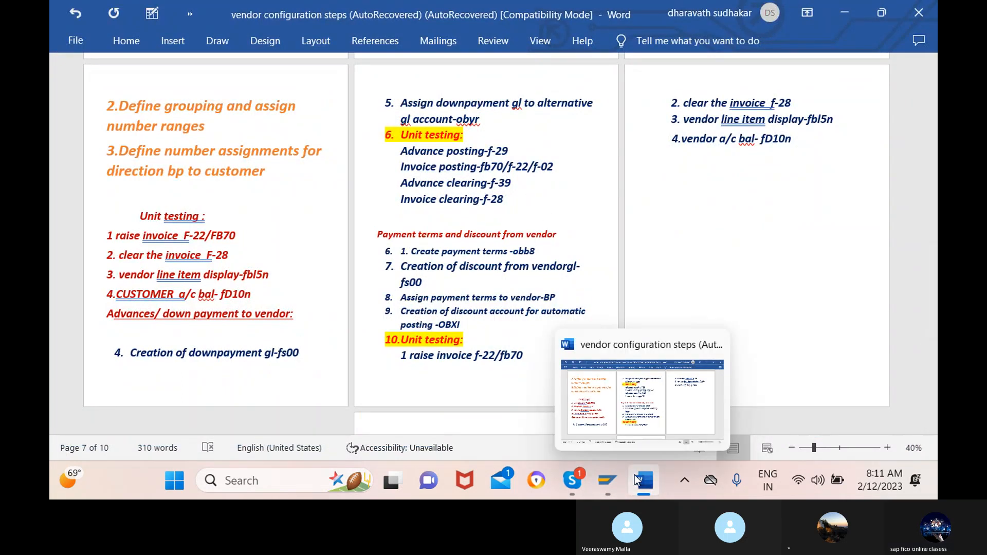
mouse_move(609, 484)
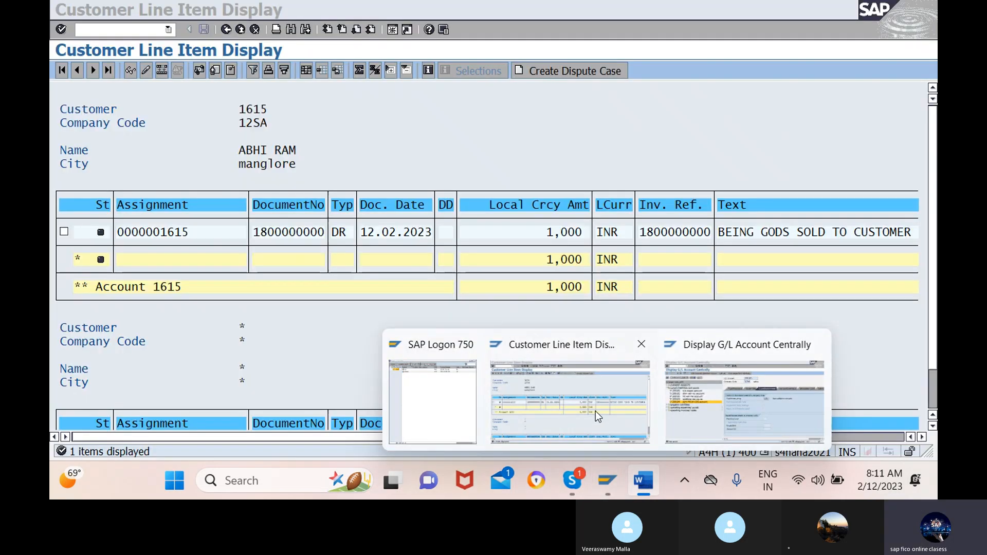
left_click(595, 412)
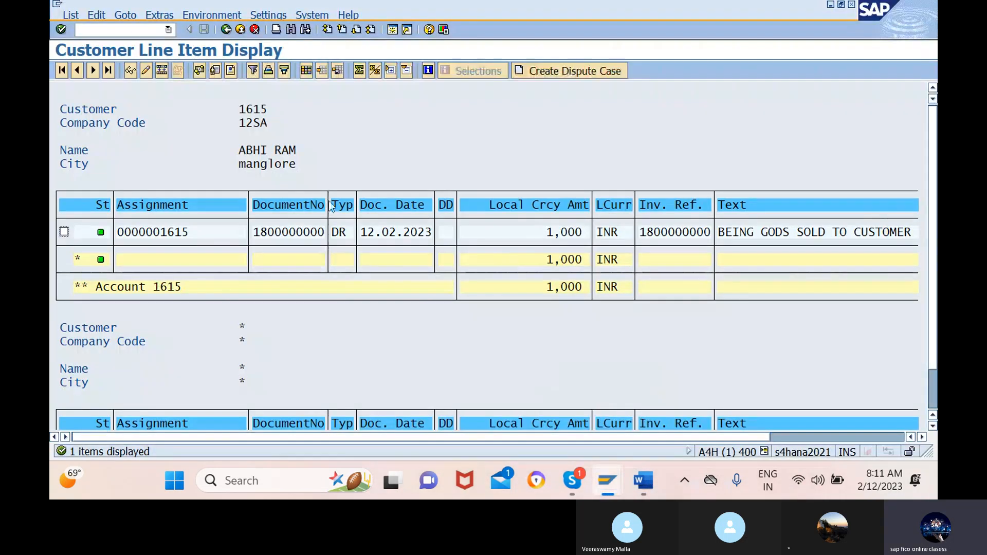
Step: Run transaction OBYR and view the vendor Down Payments, Current Assets account assignments for chart of accounts 12SA
left_click(108, 24)
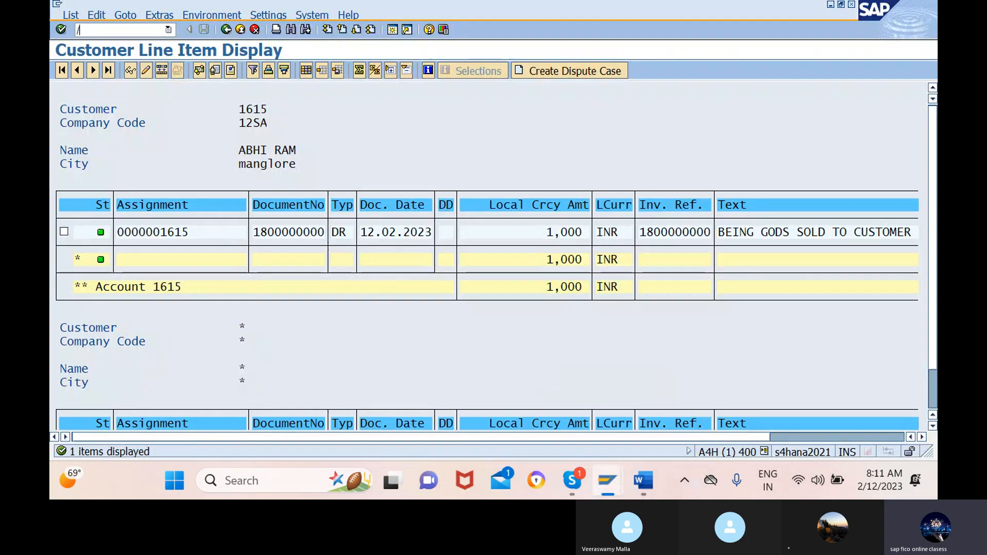
type("/NOBYR")
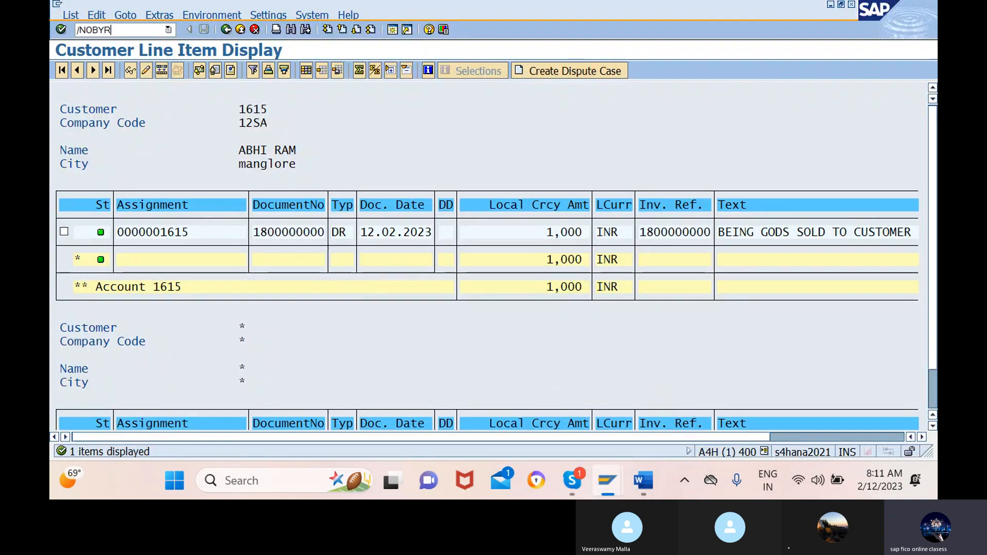
key("Return")
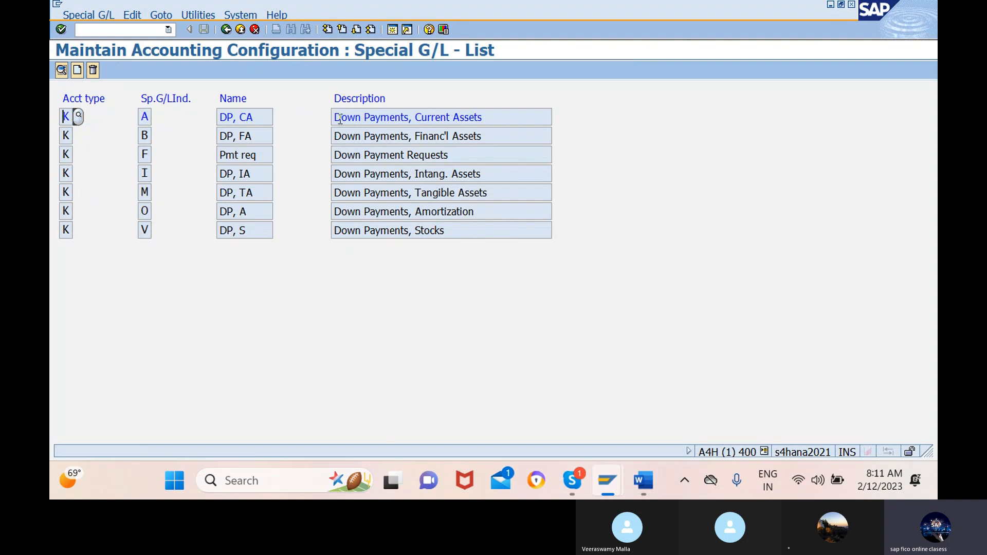
left_click(246, 117)
double_click(247, 118)
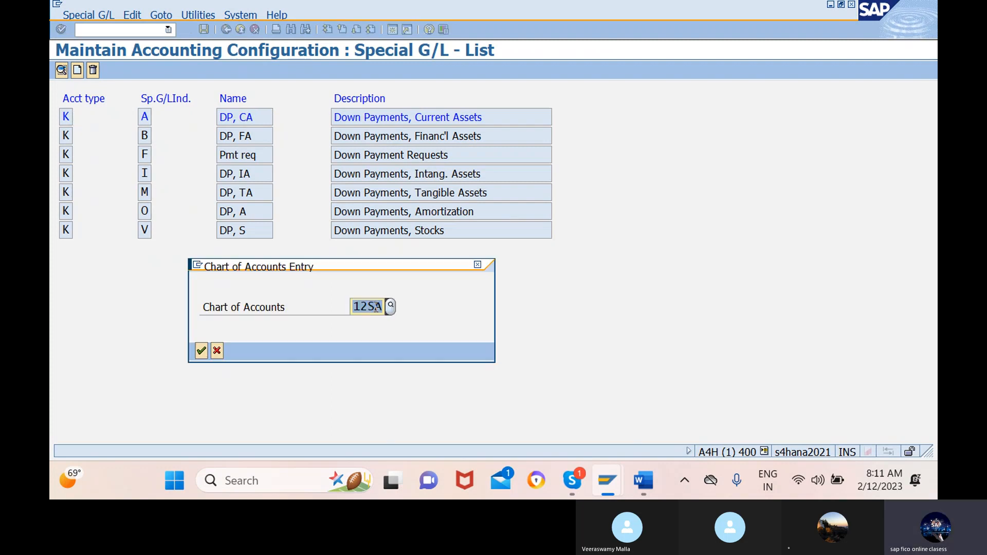
left_click(201, 351)
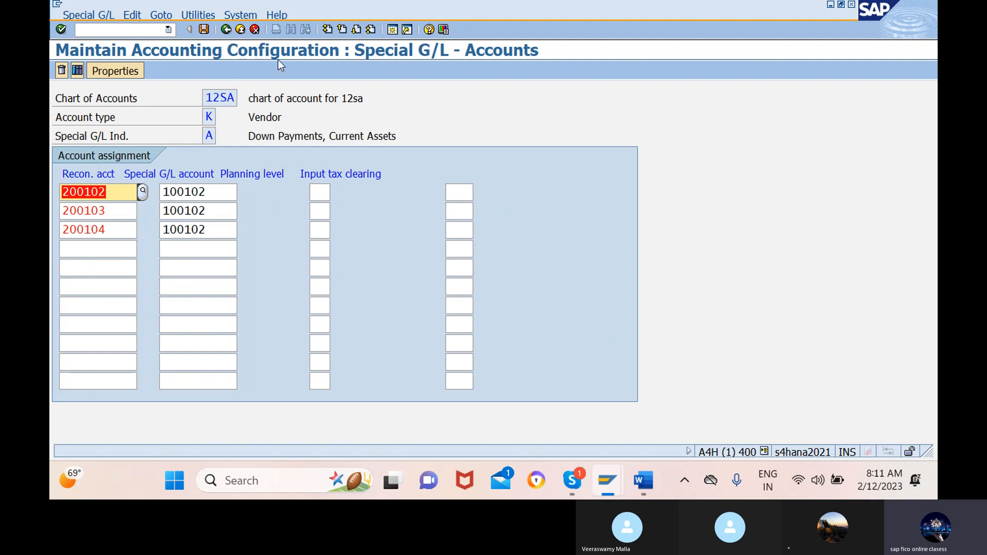
Step: Run transaction OBXR and open the customer Down Payment accounts with special G/L indicator A for chart of accounts 12SA
left_click(122, 29)
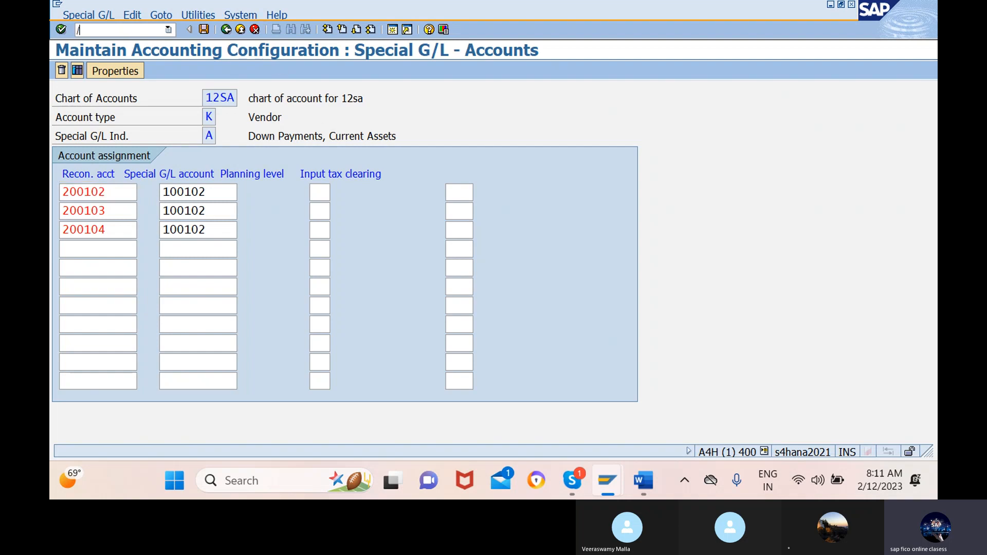
type("/NO")
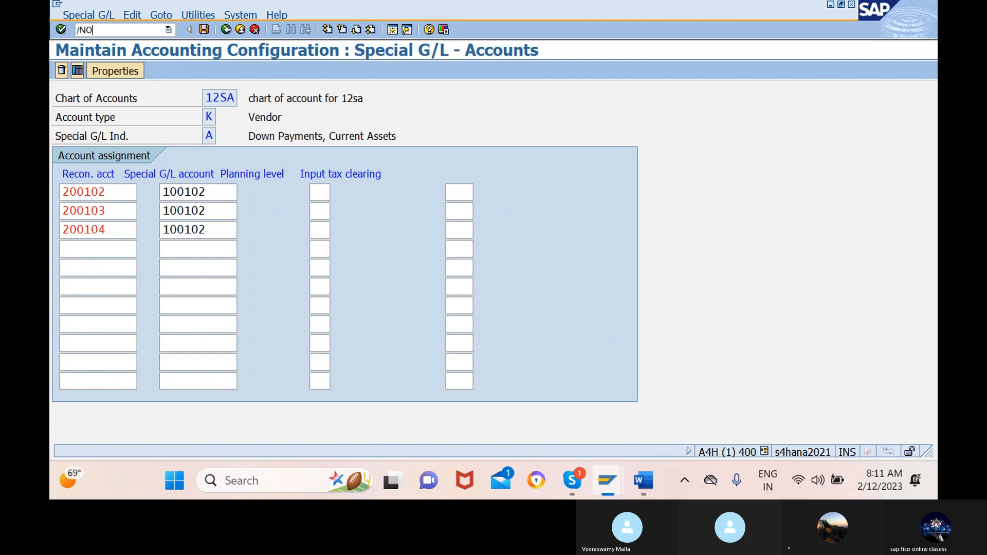
type("BXR")
key("Return")
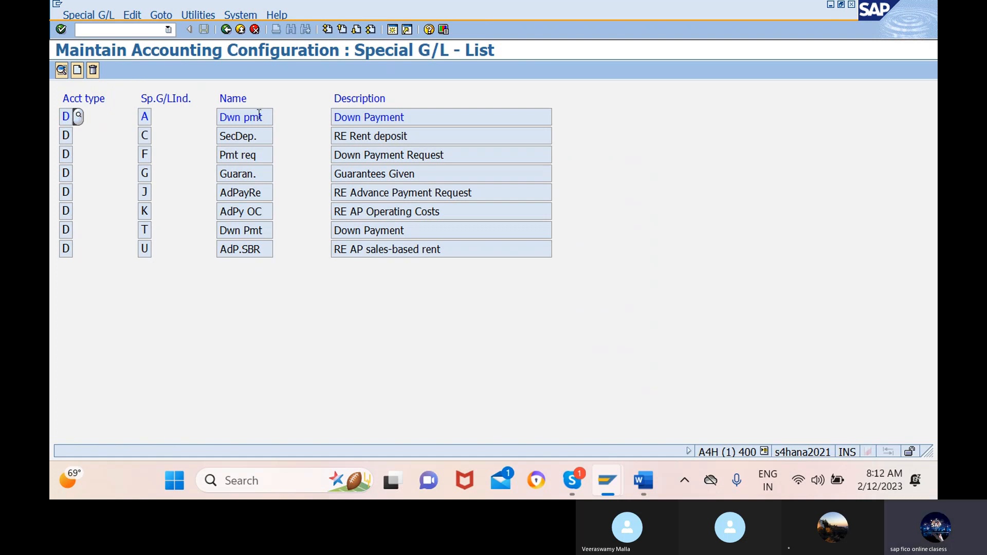
left_click(245, 116)
double_click(245, 116)
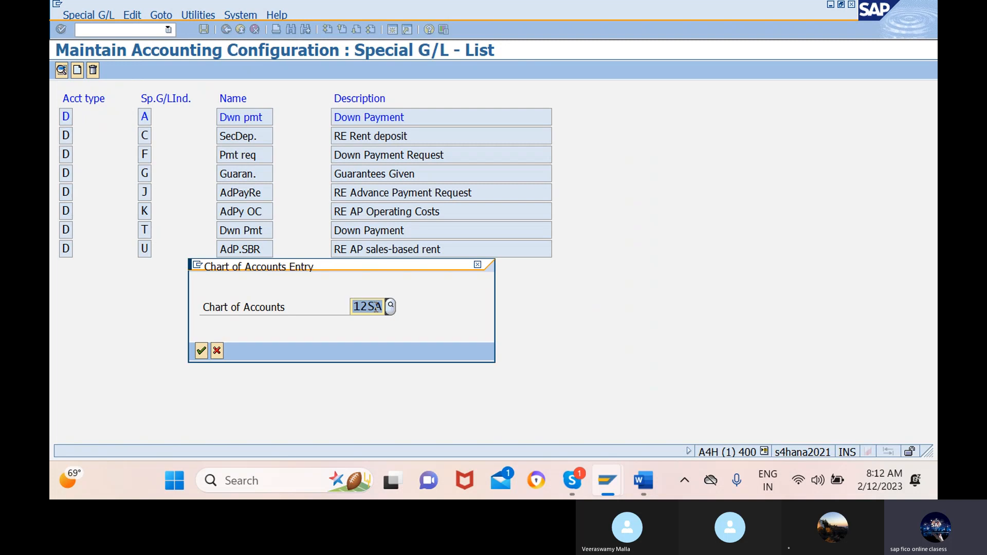
left_click(201, 351)
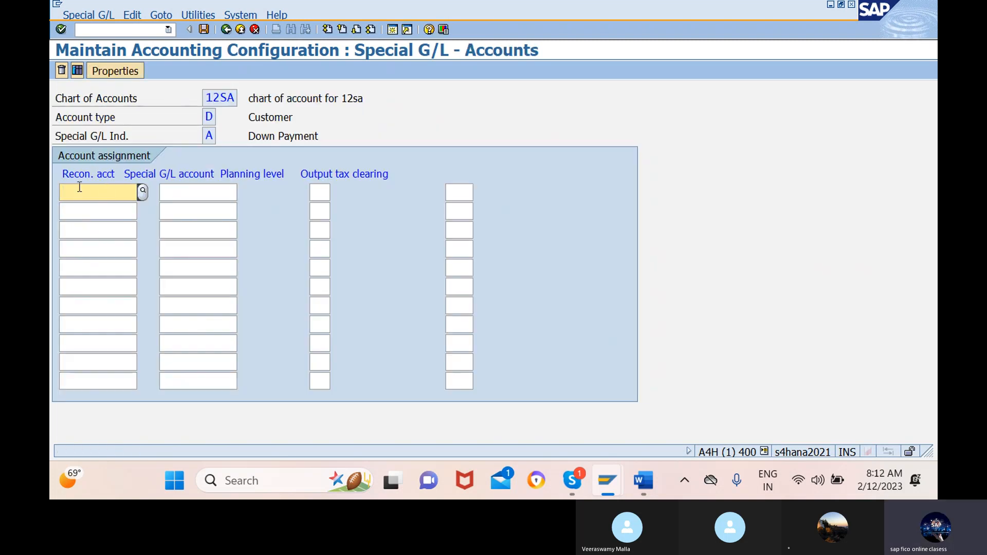
Step: Enter domestic customer reconciliation account 100103 as the first reconciliation account in the account assignment
left_click(145, 192)
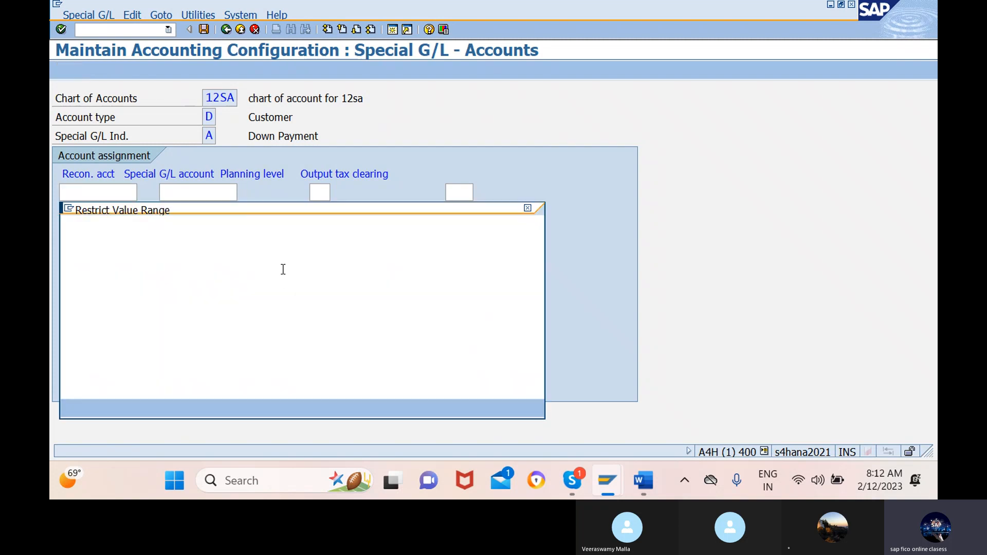
left_click(73, 408)
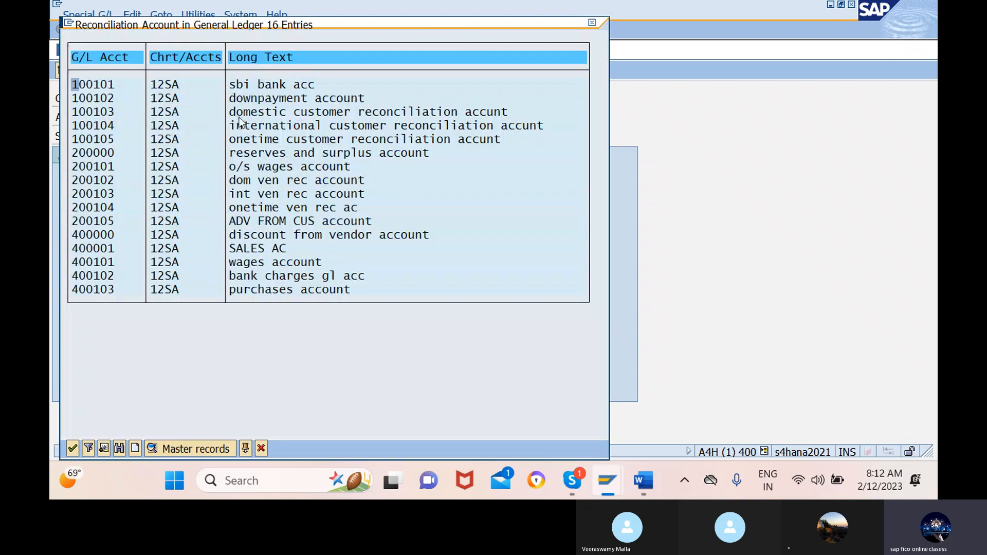
left_click(109, 111)
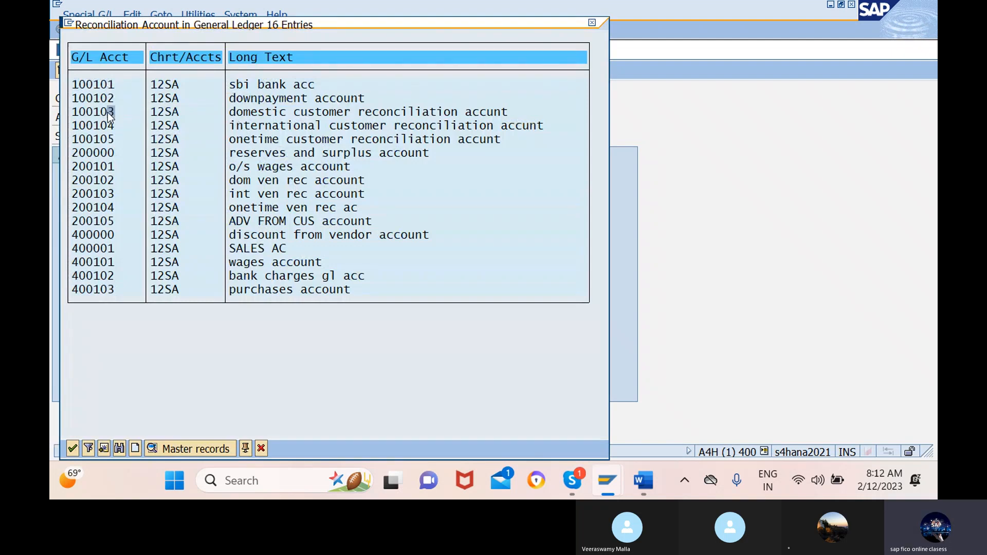
left_click(72, 449)
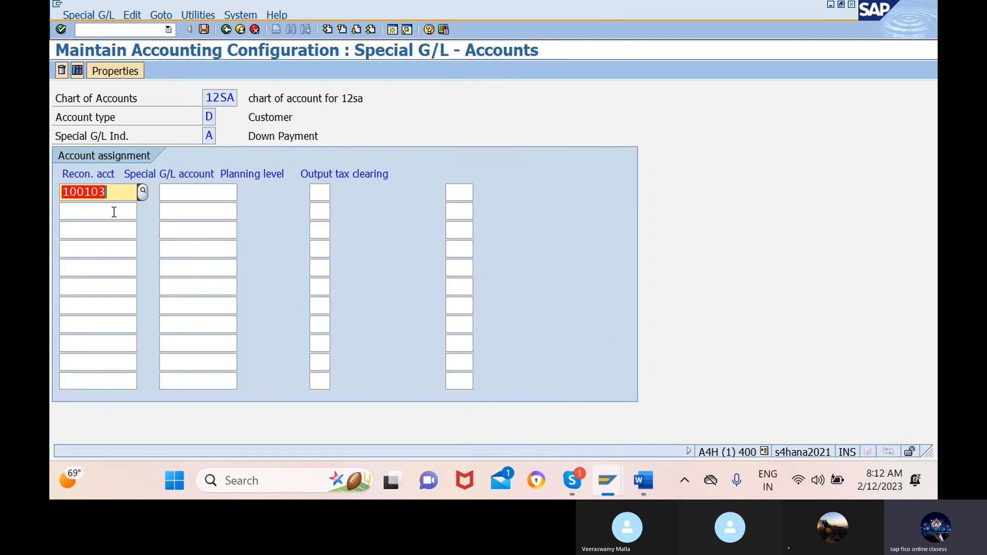
Step: Add international customer reconciliation account 100104 as the second reconciliation account
left_click(114, 211)
left_click(143, 212)
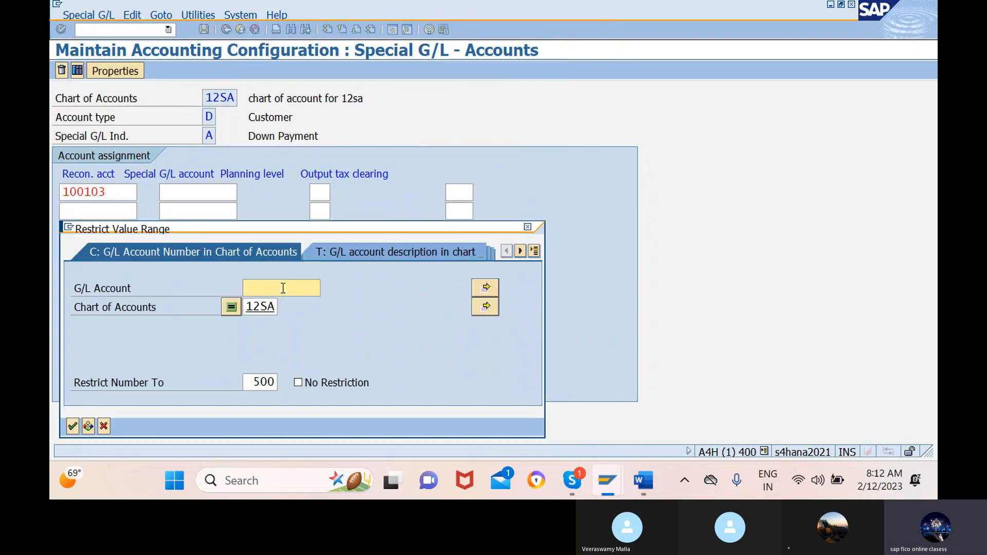
left_click(72, 425)
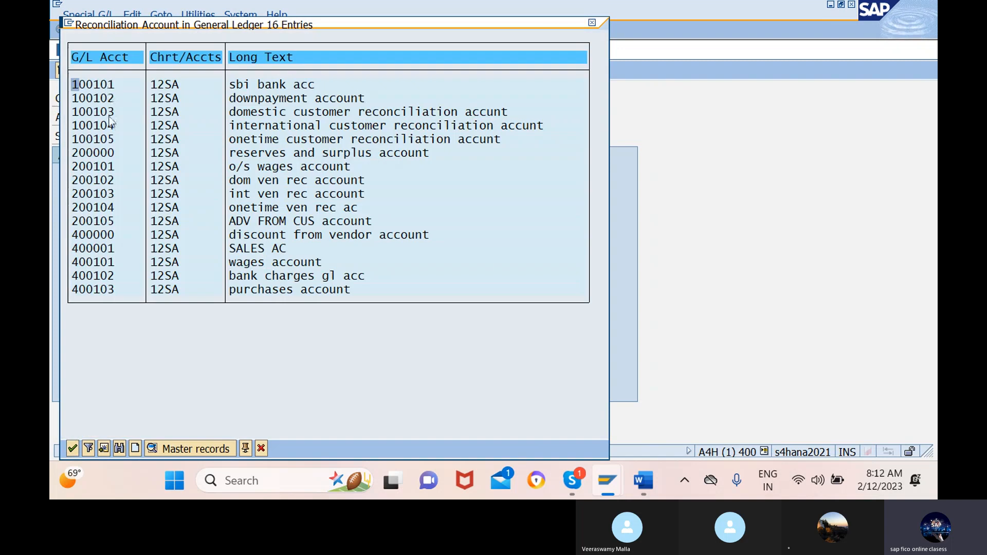
left_click(111, 125)
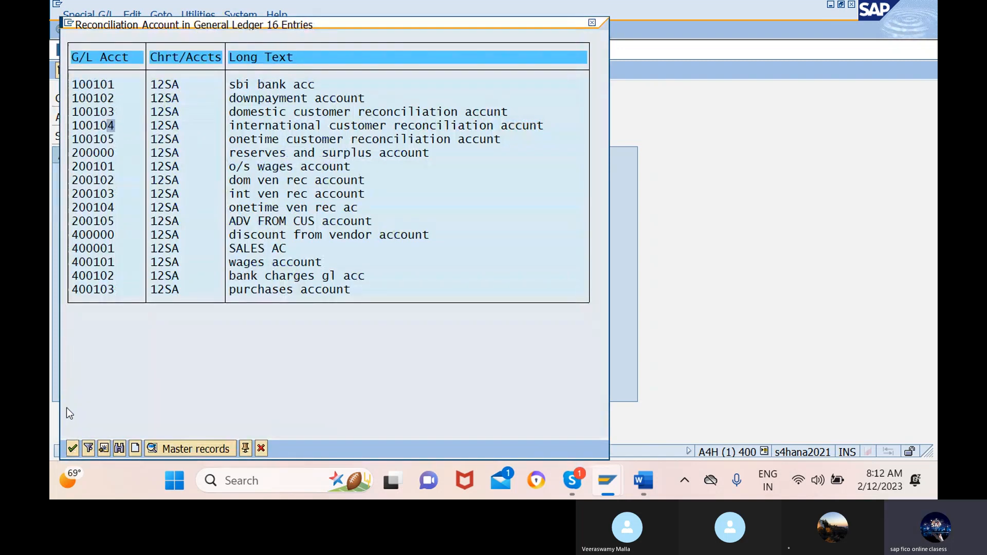
left_click(73, 449)
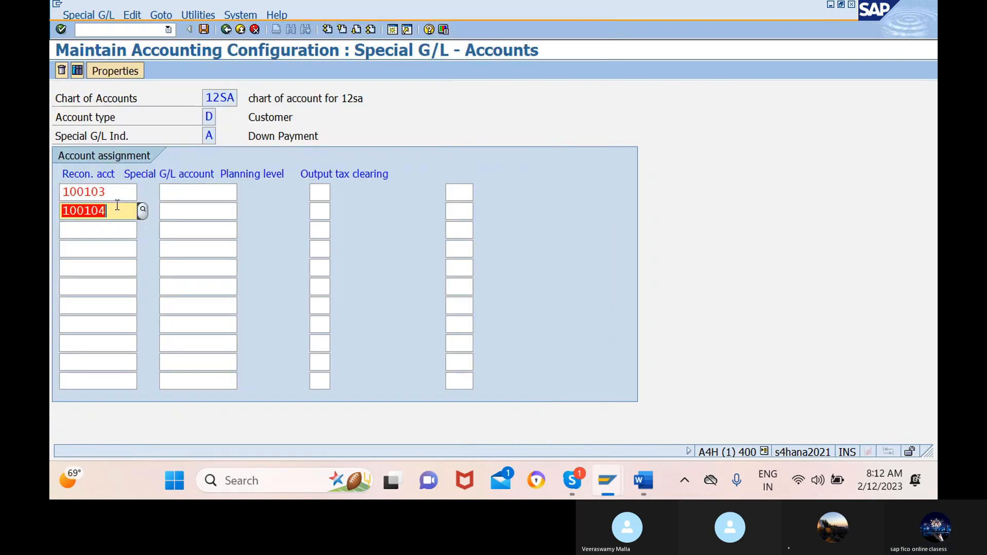
Step: Add one-time customer reconciliation account 100105 as the third reconciliation account
left_click(104, 228)
left_click(144, 229)
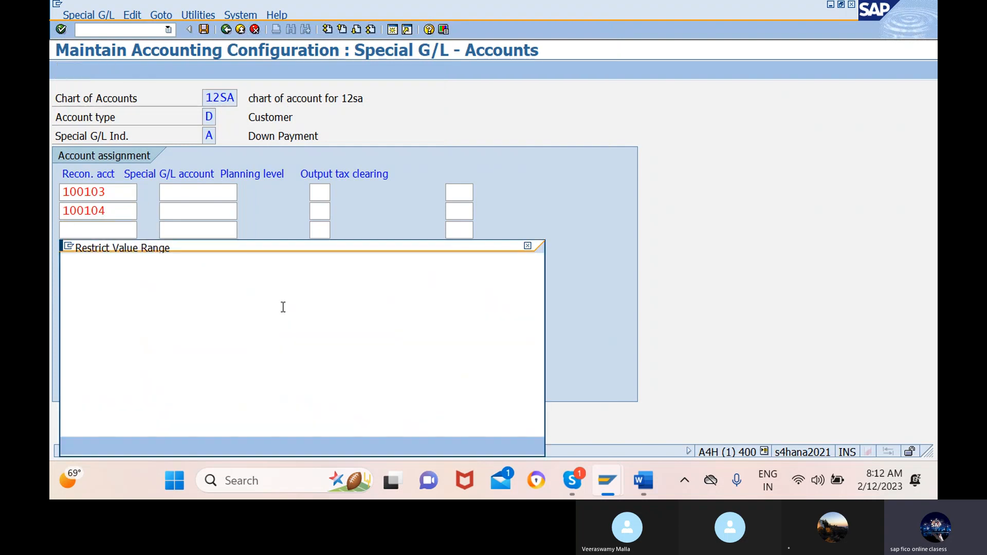
left_click(73, 446)
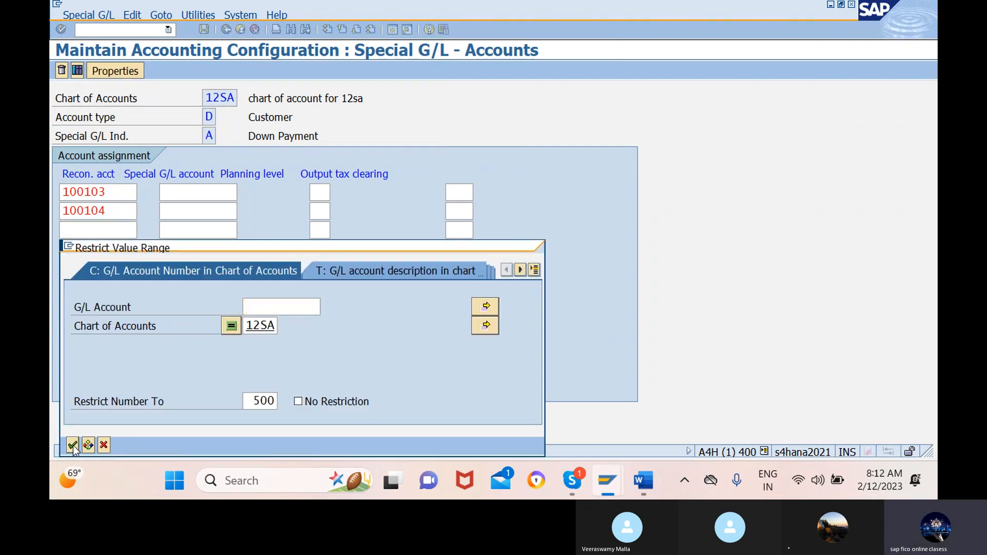
left_click(107, 140)
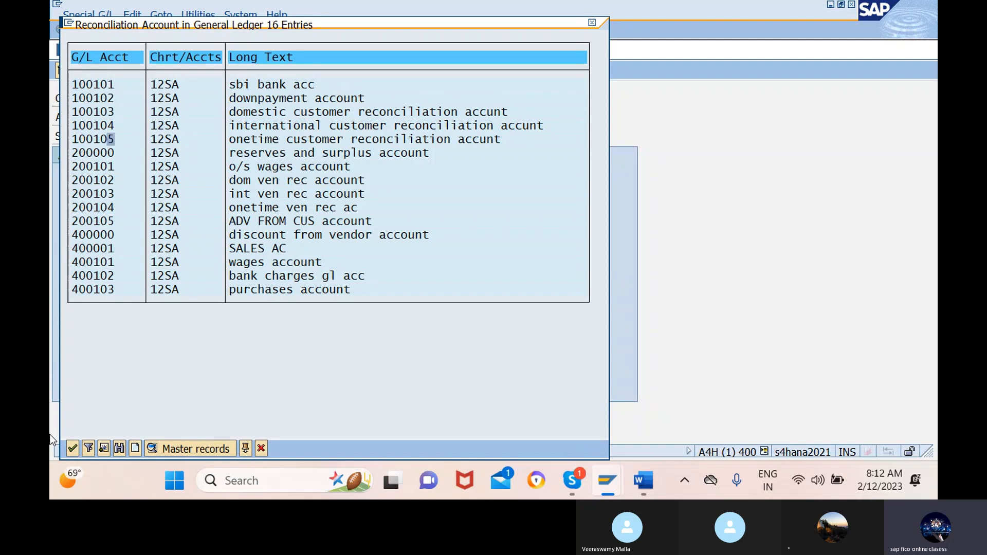
left_click(73, 449)
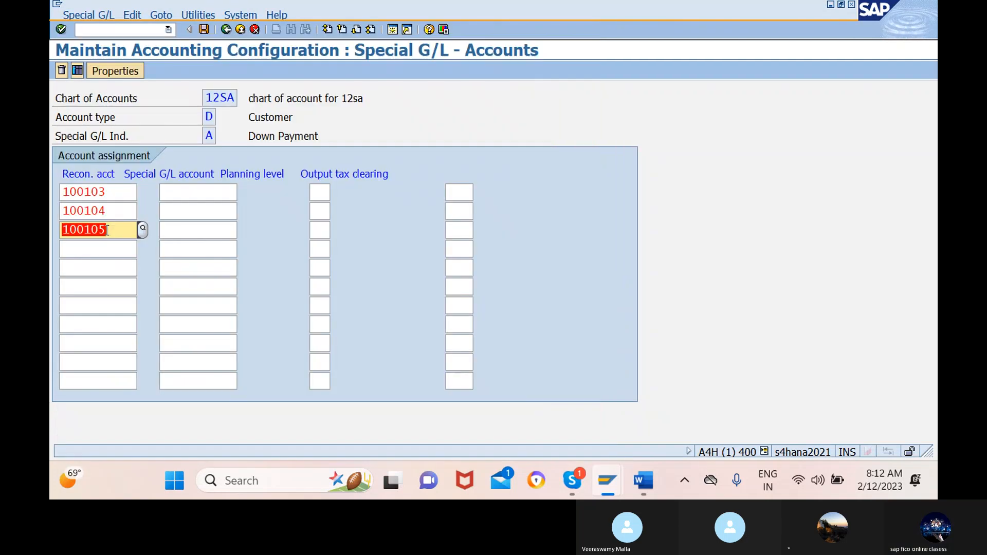
Step: Assign 200105 (ADV FROM CUS account) as the special G/L account for reconciliation account 100103
left_click(209, 191)
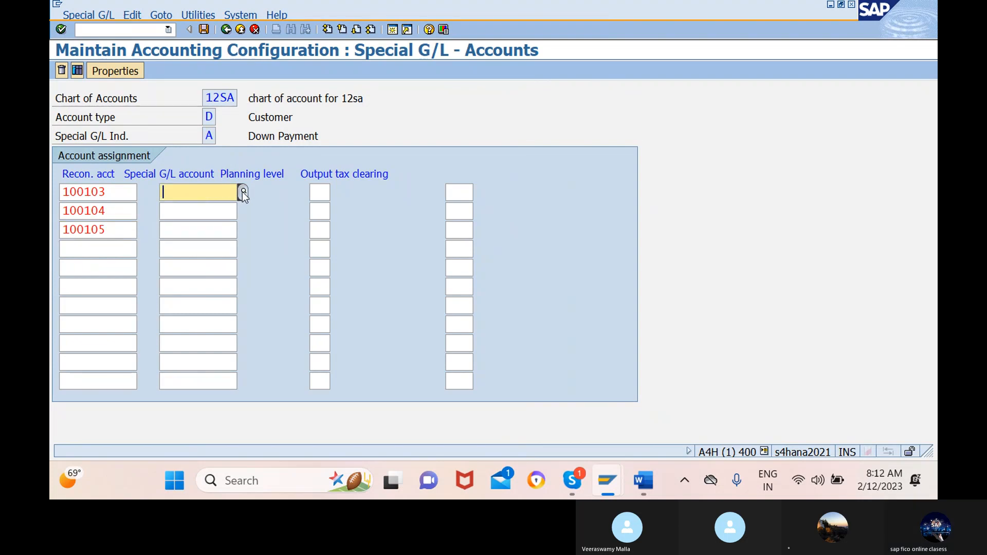
left_click(243, 192)
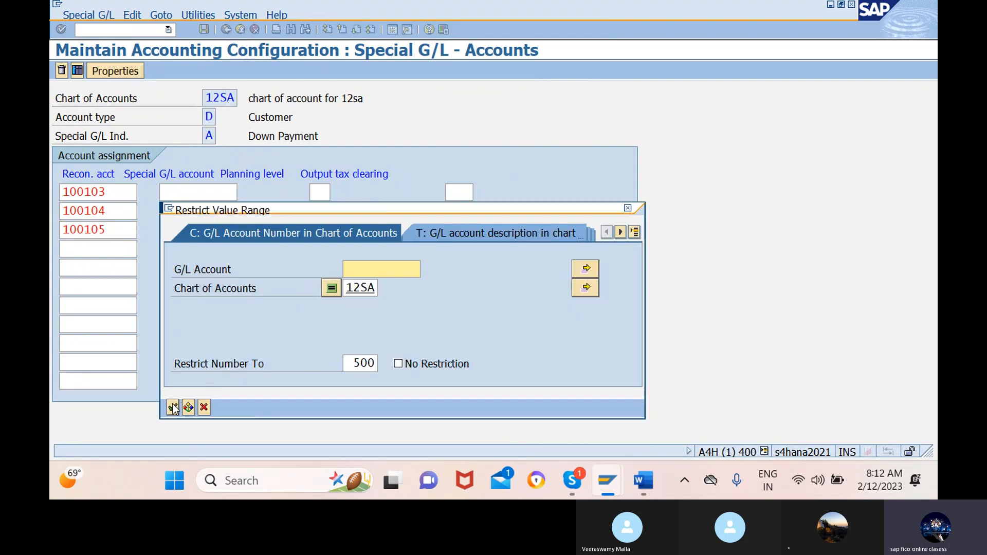
left_click(172, 406)
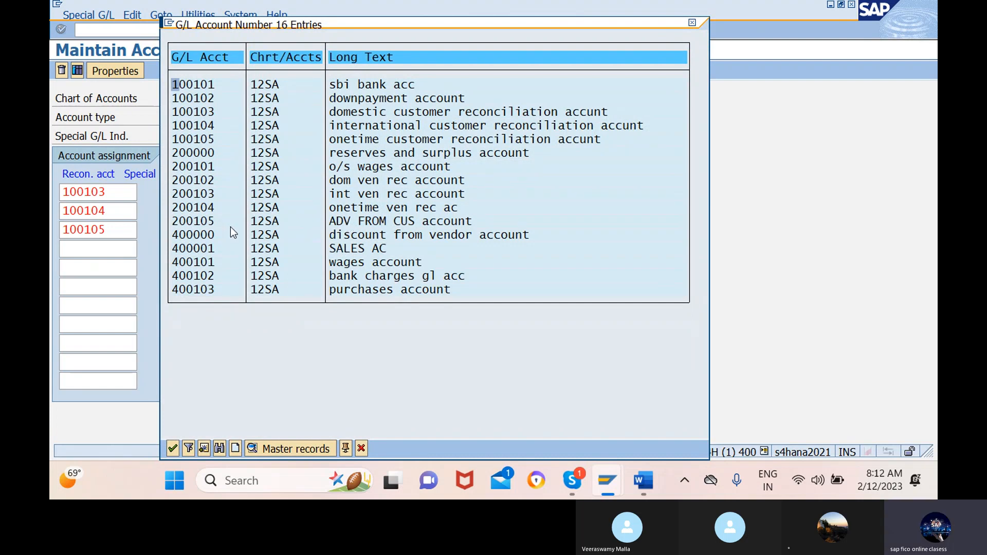
left_click(216, 221)
left_click(173, 449)
Step: Assign special G/L account 200105 to reconciliation accounts 100104 and 100105 as well
left_click(207, 211)
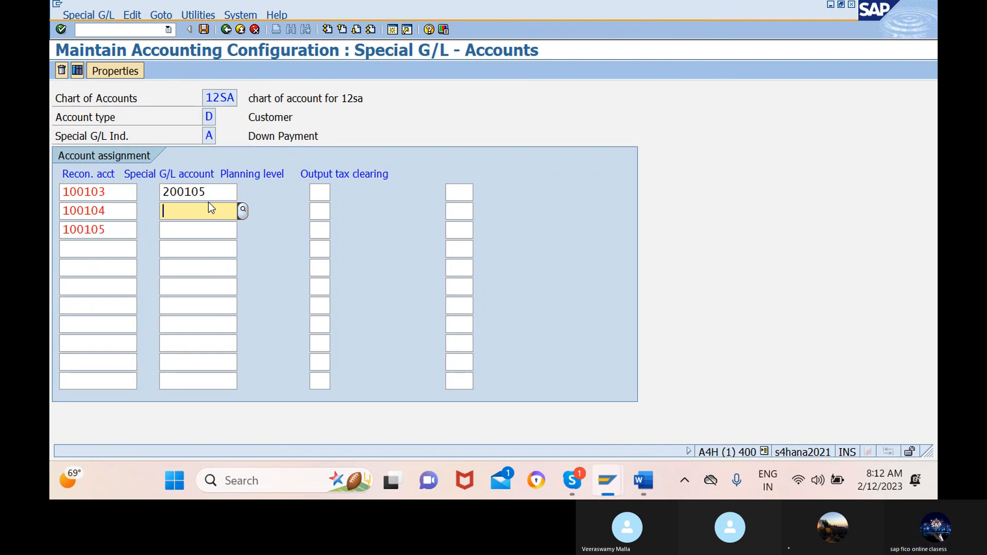
type("20010")
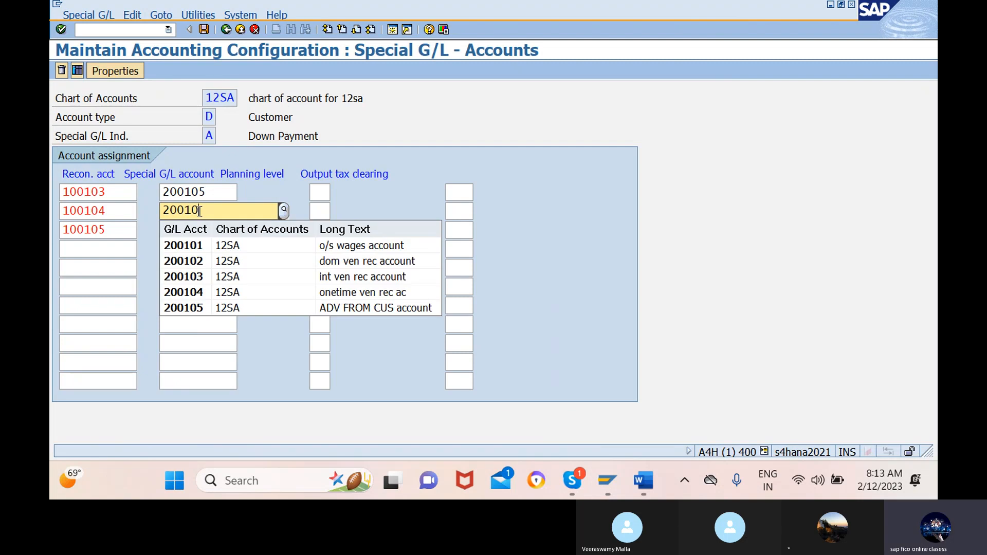
left_click(222, 307)
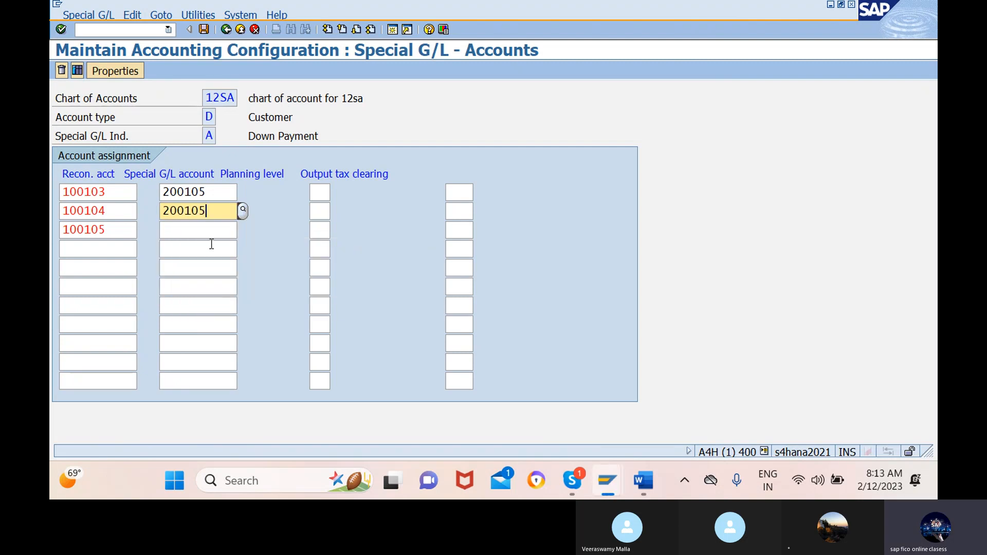
left_click(206, 229)
type("200")
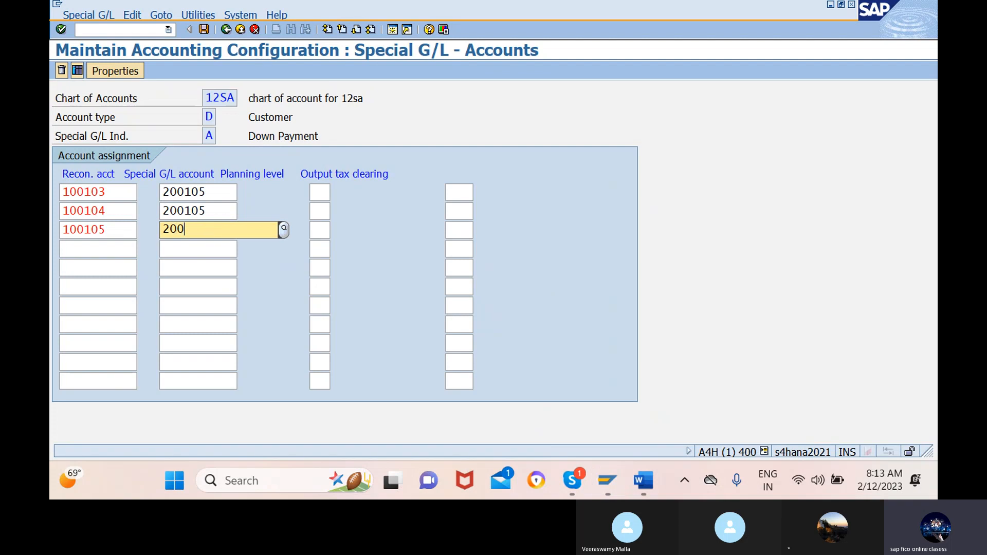
type("105")
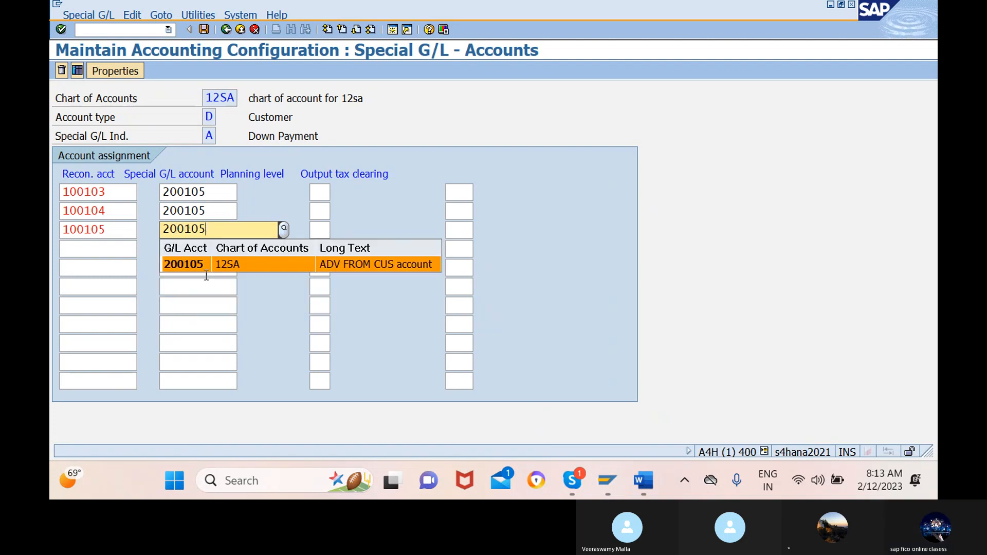
left_click(226, 258)
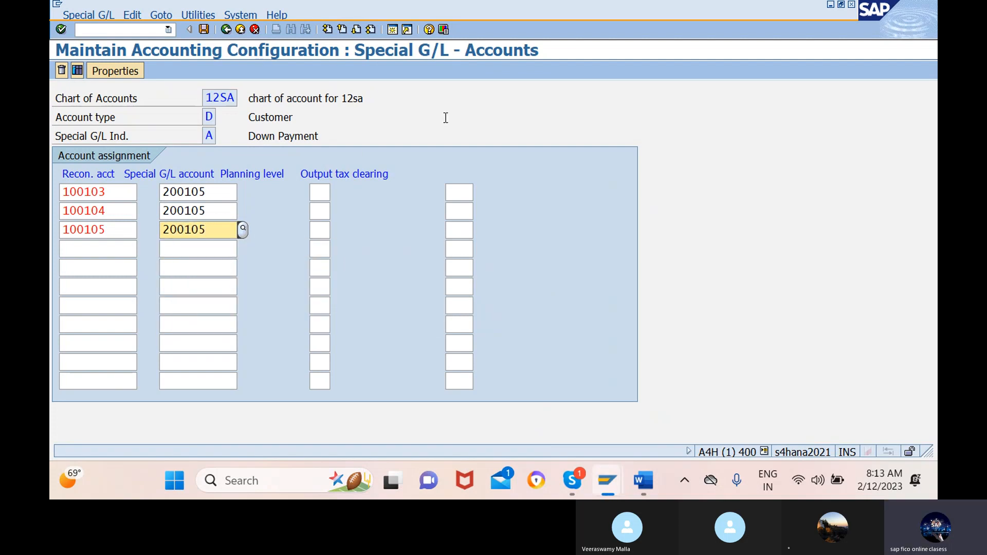
Step: Save the down payment special G/L account assignments under customizing request A4HK905154
key("Return")
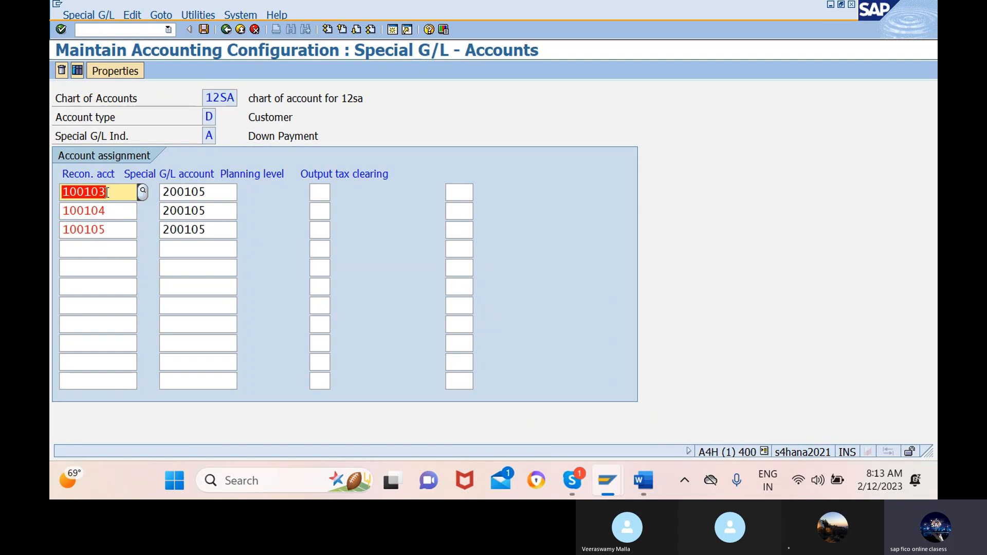
left_click(204, 28)
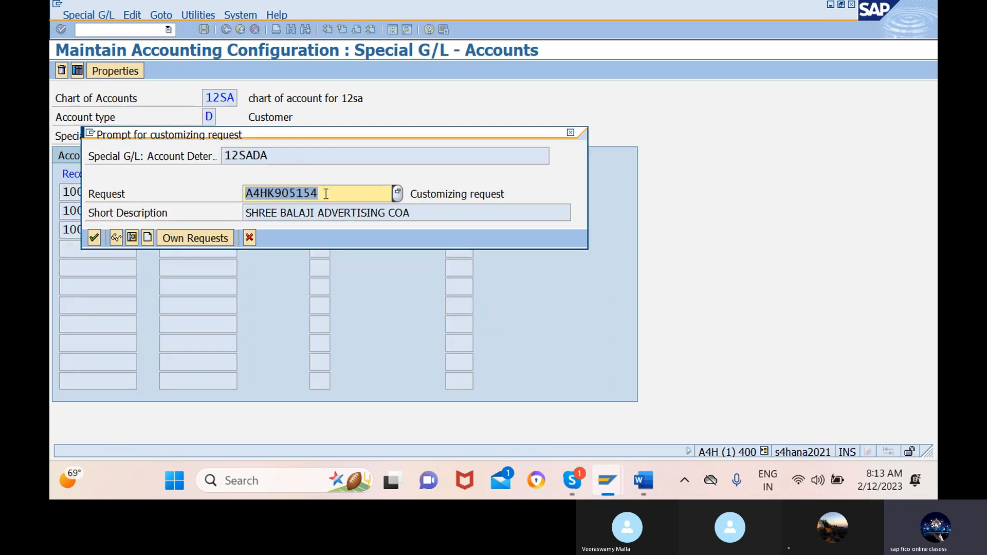
left_click(94, 238)
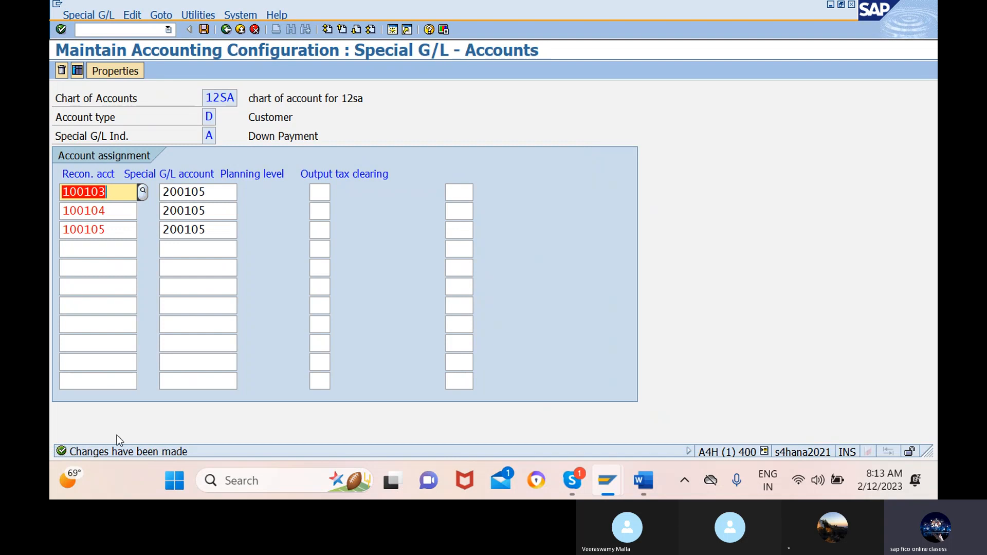
Step: Check the unit testing steps in the Word notes and open transaction F-29 from the SAP session displaying G/L account 200105
mouse_move(642, 481)
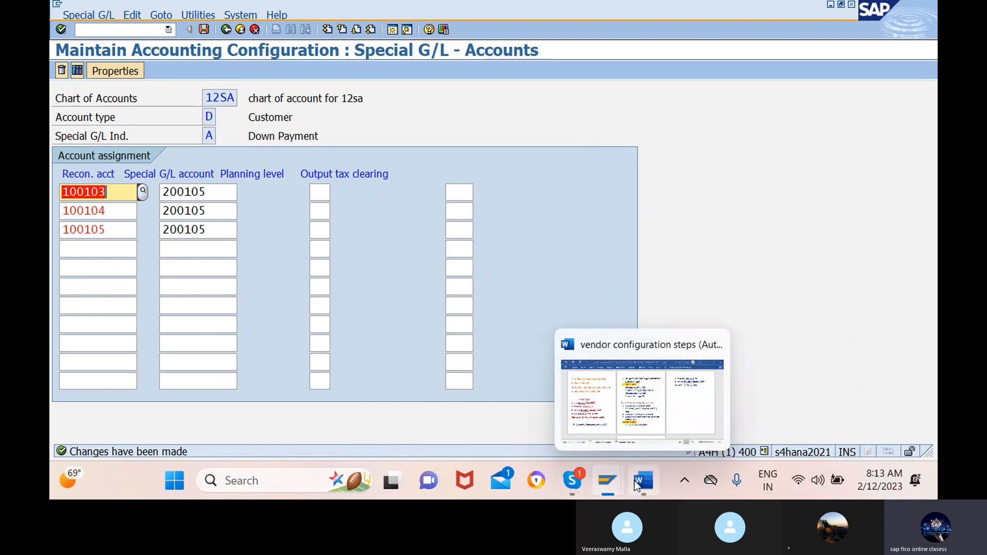
left_click(595, 417)
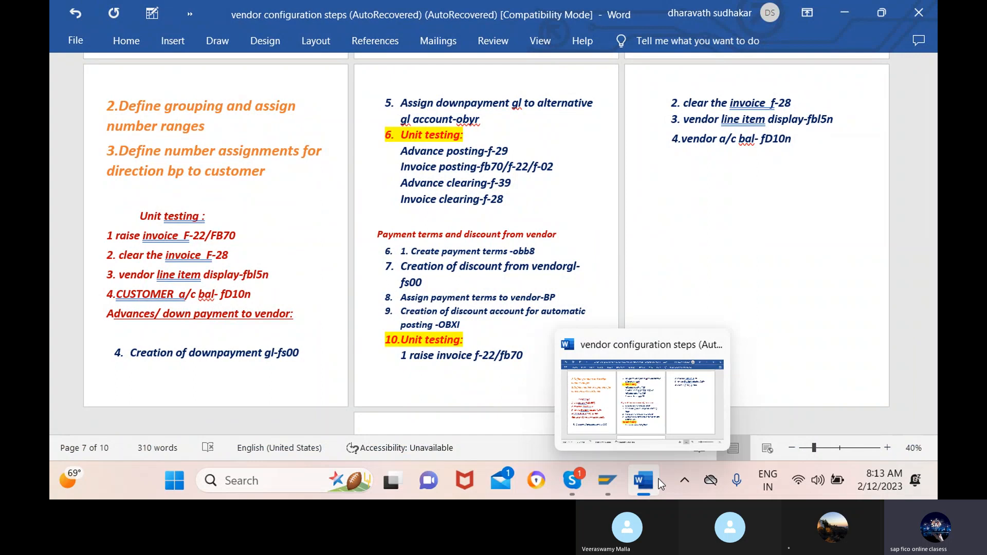
mouse_move(598, 478)
left_click(631, 399)
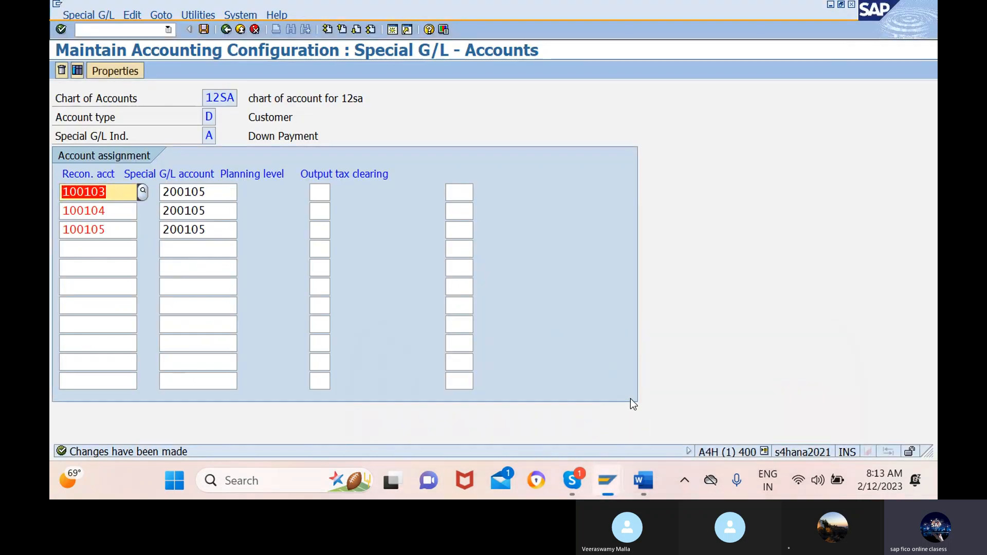
left_click(706, 418)
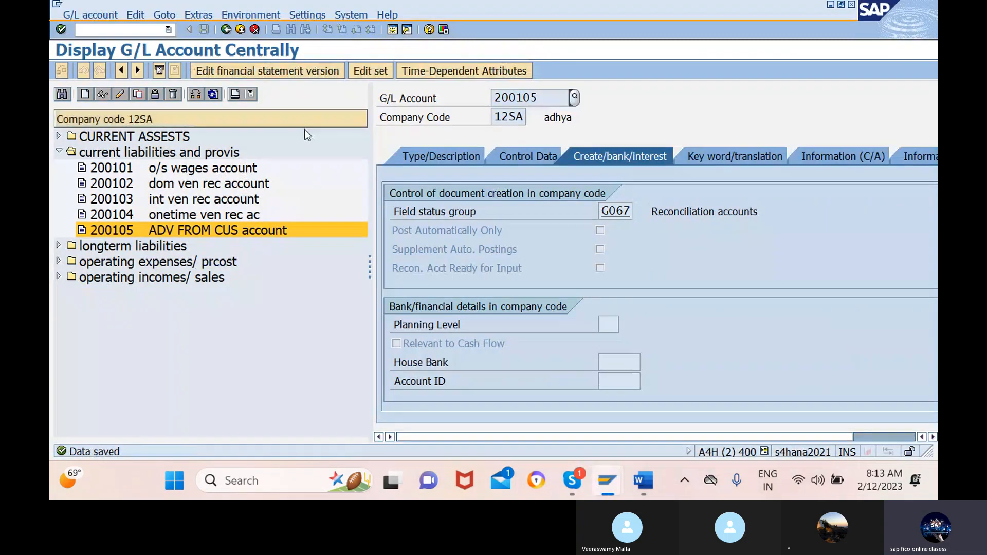
left_click(119, 28)
type("/NF-29")
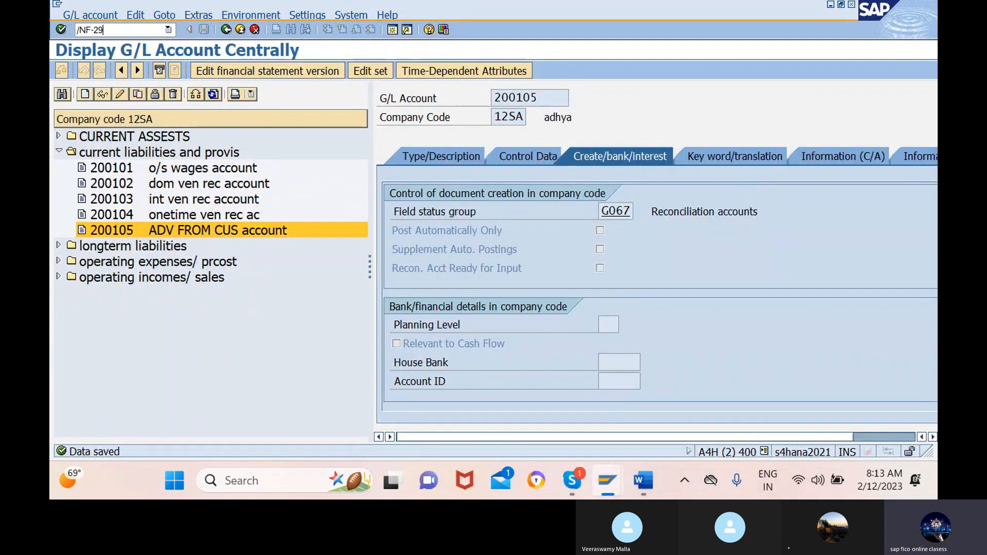
key("Return")
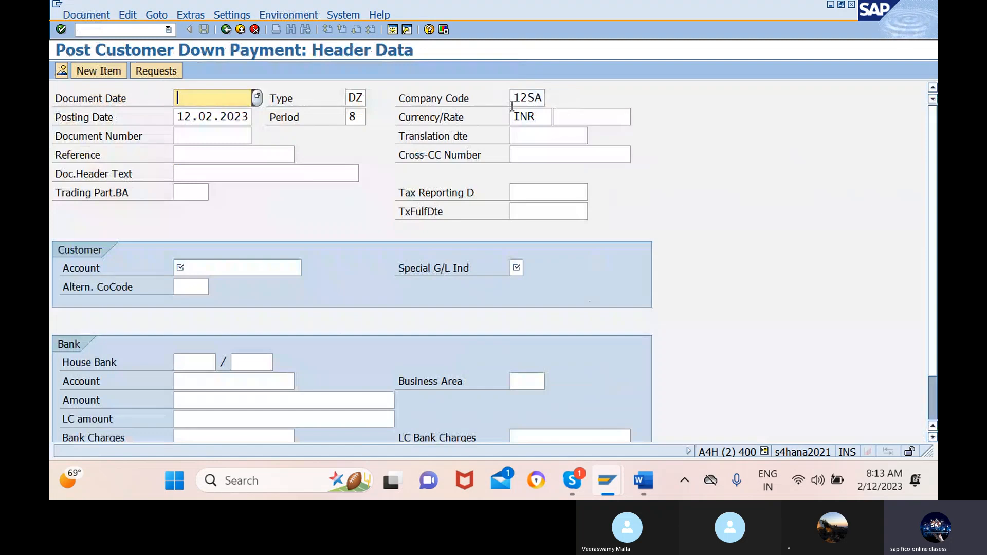
Step: Set the down payment's document date to 12.02.2023, reference to ref and document header text to ADV FROM CUSTOMER
left_click(257, 97)
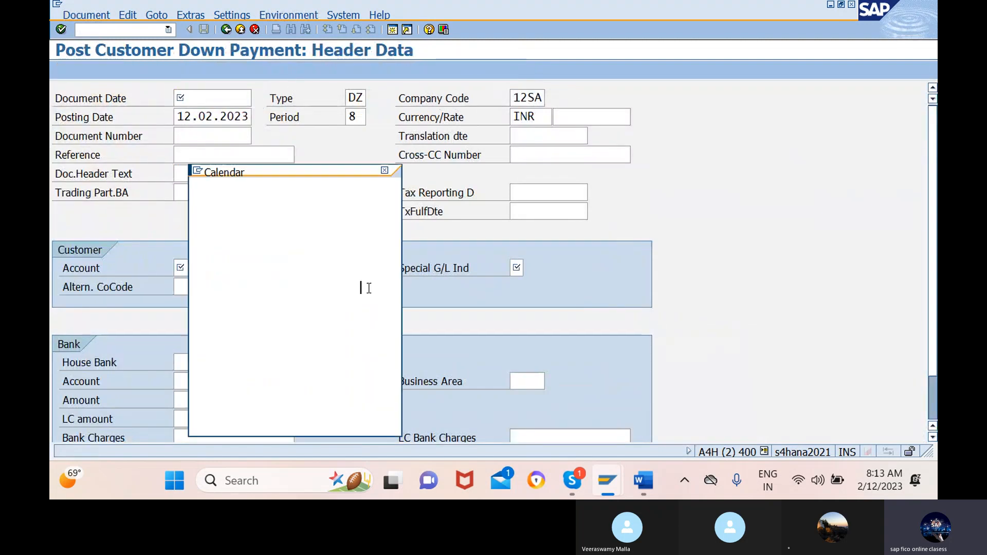
left_click(260, 414)
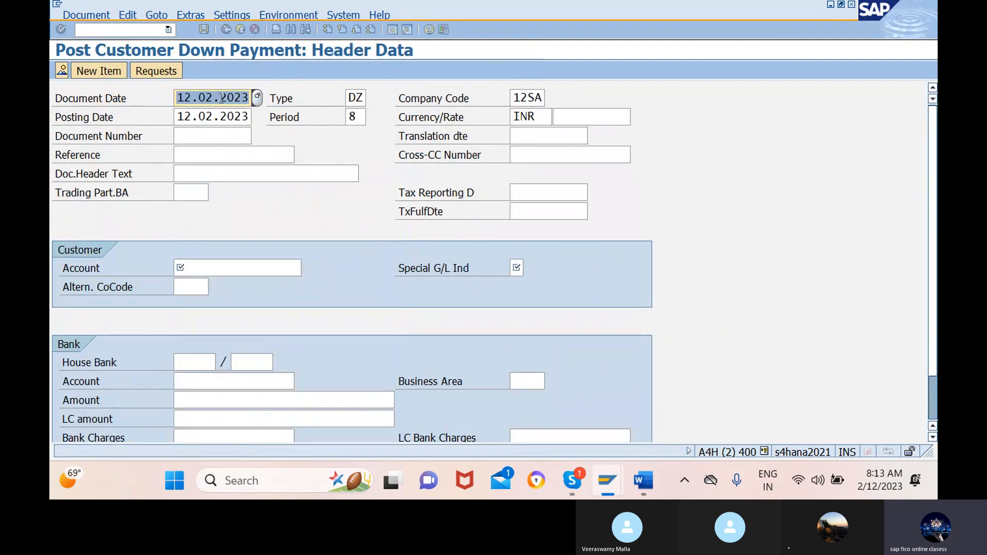
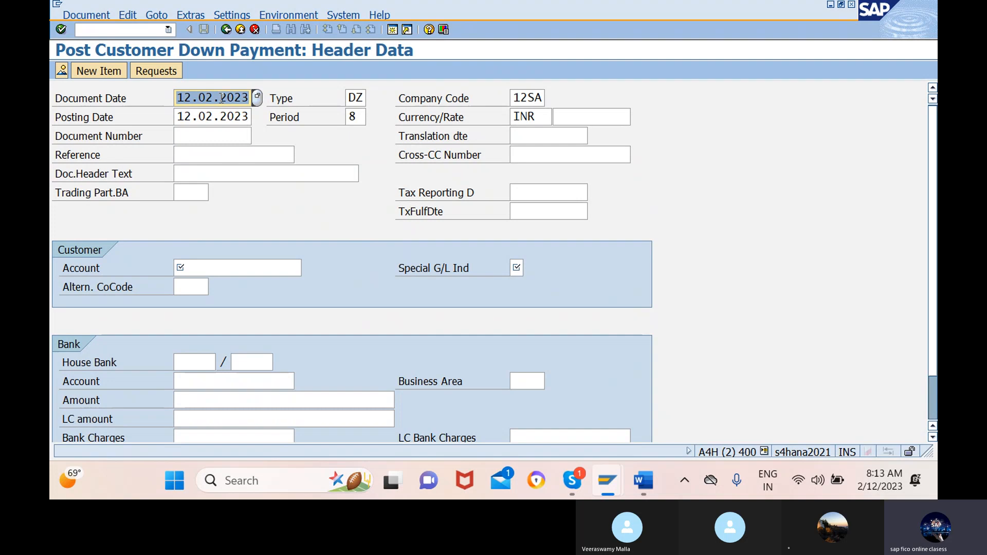
left_click(235, 155)
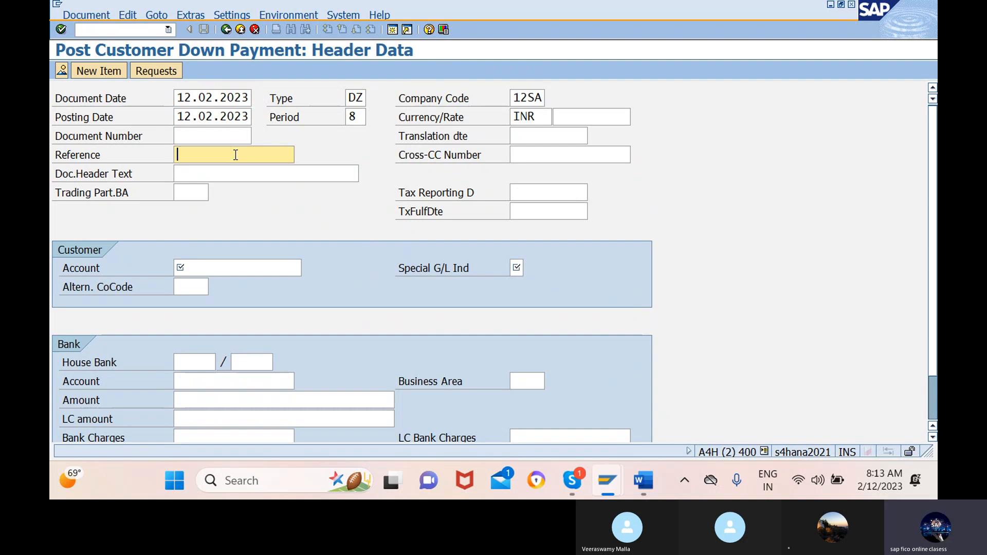
type("REF")
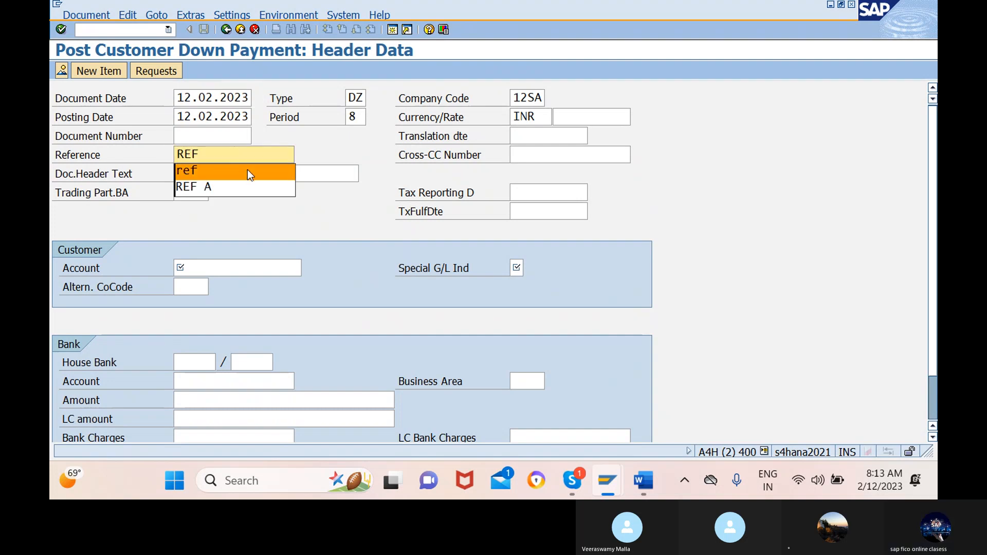
left_click(248, 170)
left_click(248, 170)
type("ADV FRO")
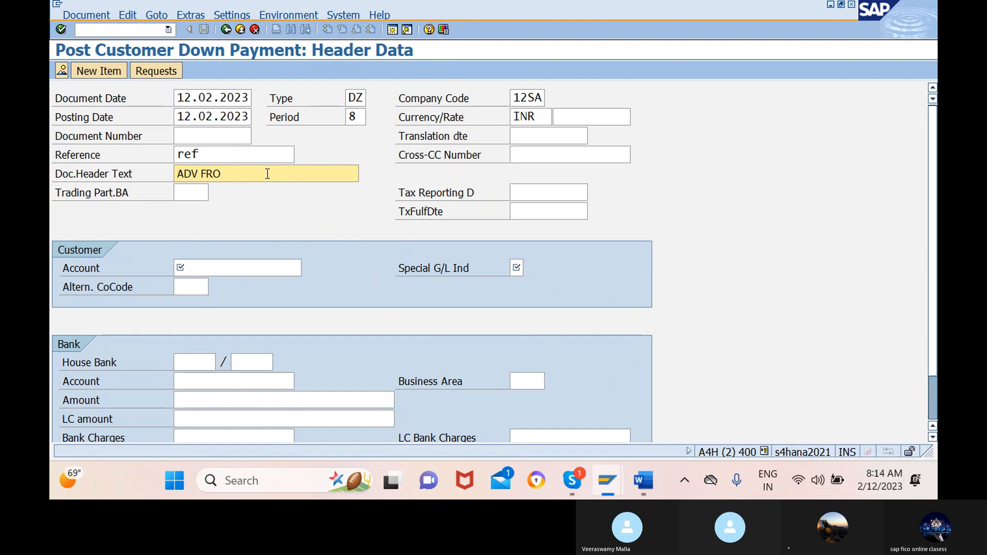
type("M CUSTOMER")
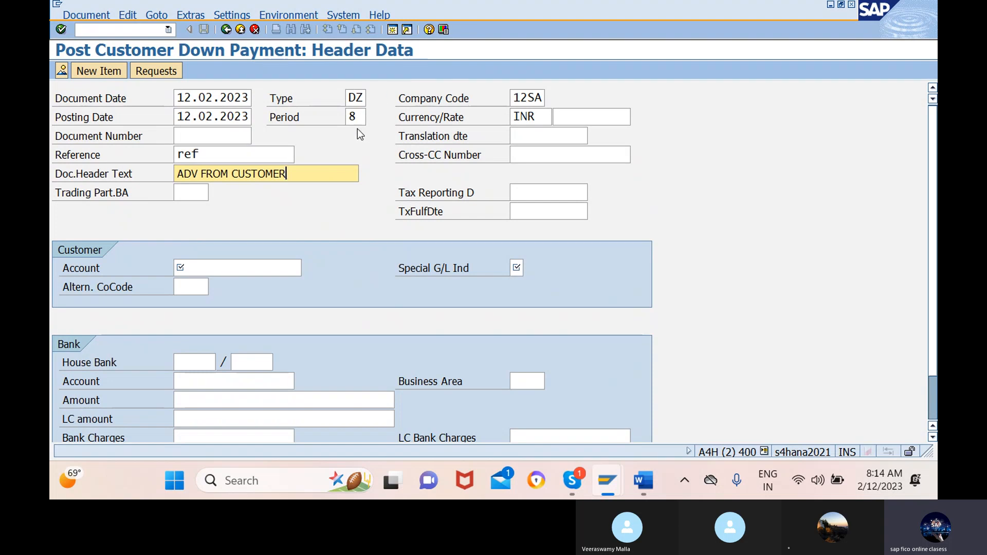
Step: Select the company code 12SA customer as the customer account, with special G/L indicator A (Down Payment)
left_click(250, 270)
left_click(305, 270)
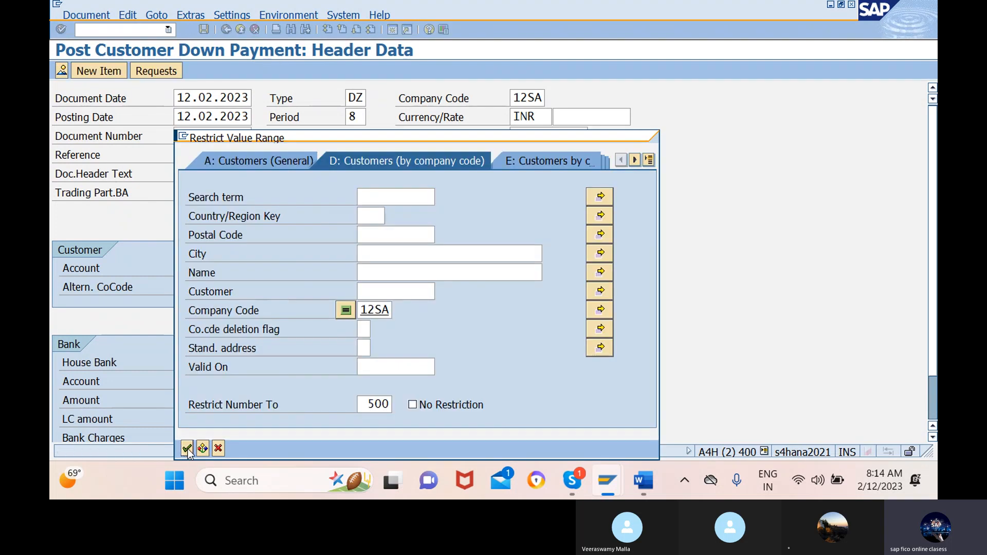
left_click(187, 449)
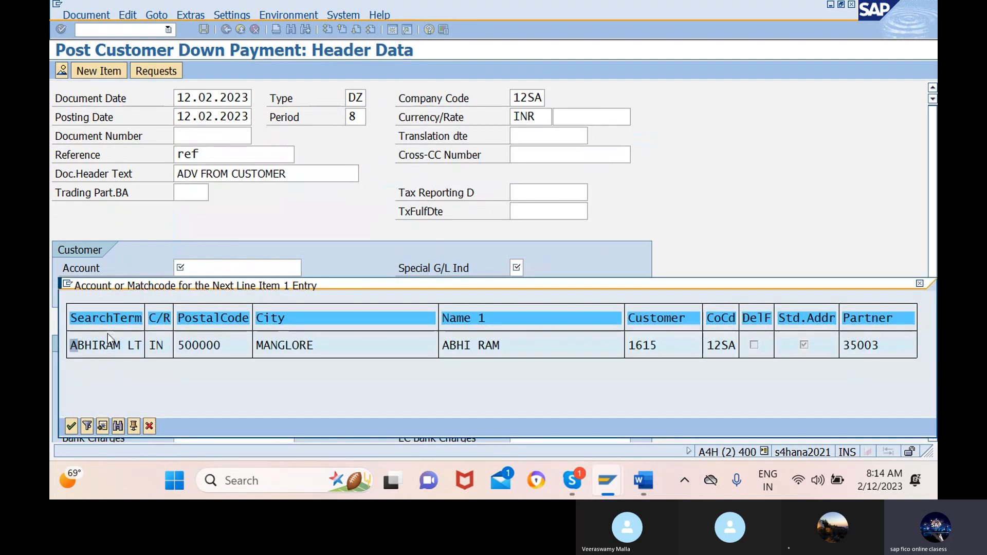
left_click(71, 426)
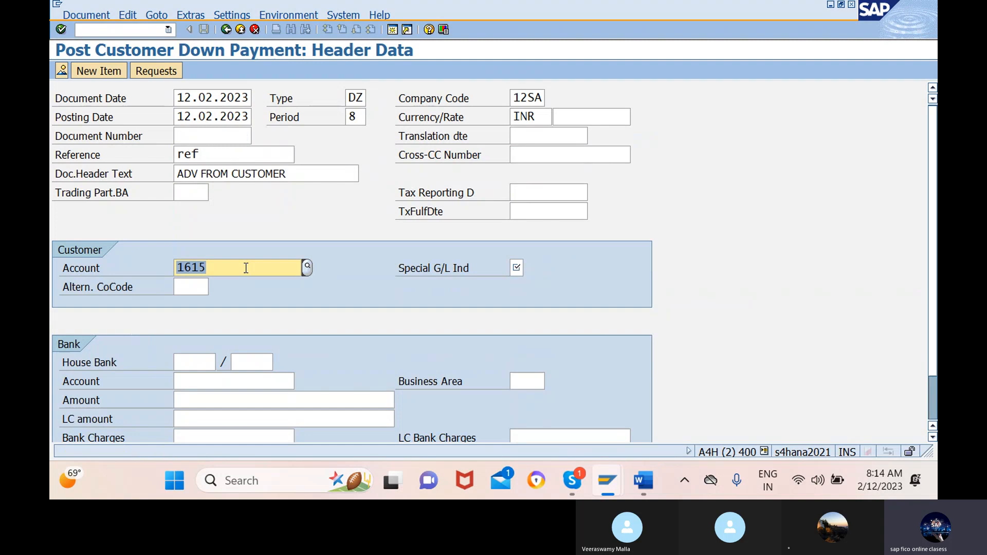
left_click(516, 268)
left_click(529, 267)
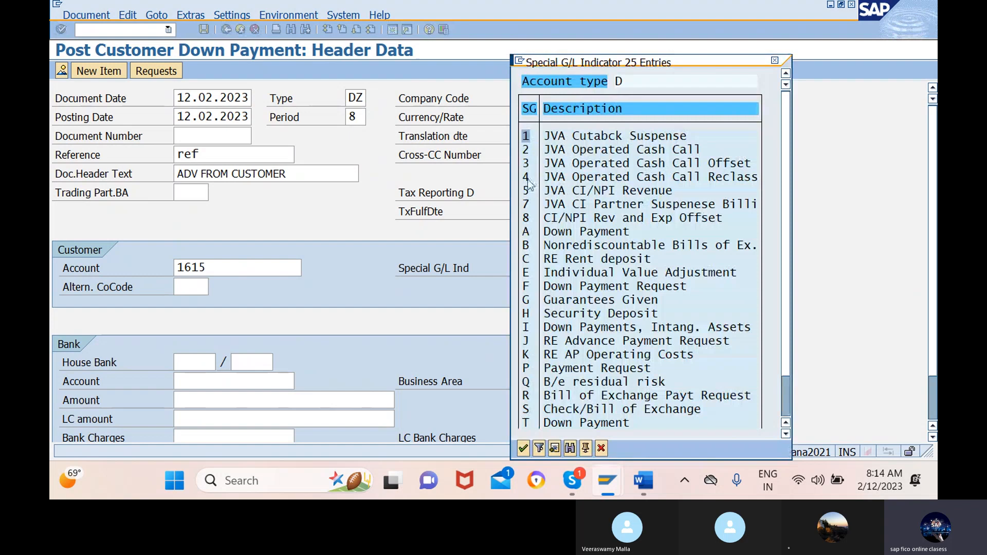
left_click(527, 232)
left_click(523, 449)
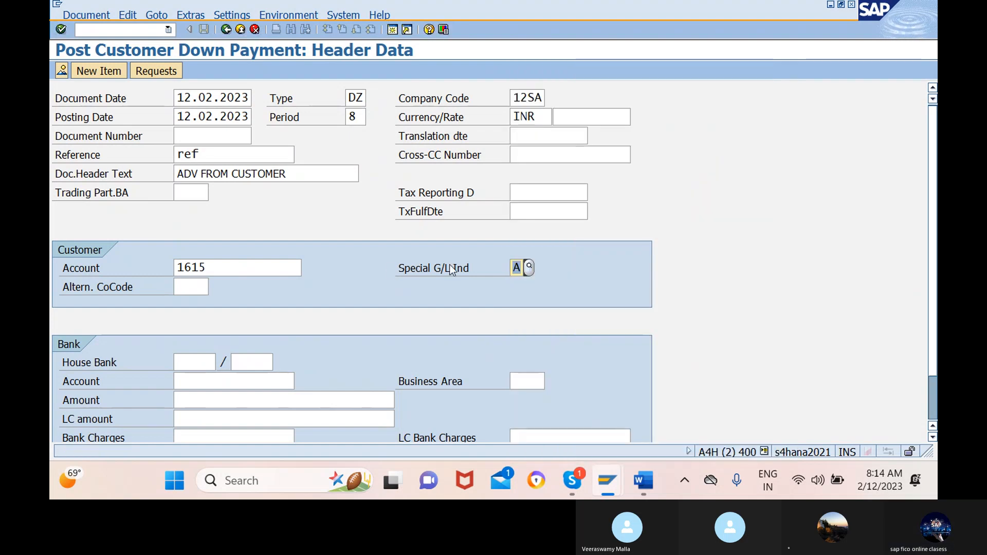
Step: Select G/L account 100101 (sbi bank acc) as the bank account and set the bank amount to 100
left_click(243, 381)
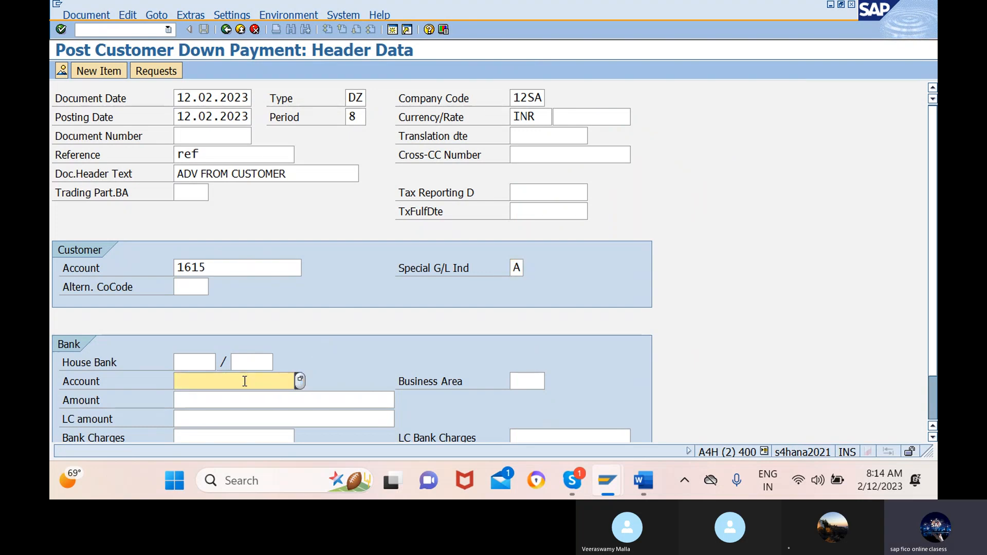
left_click(300, 381)
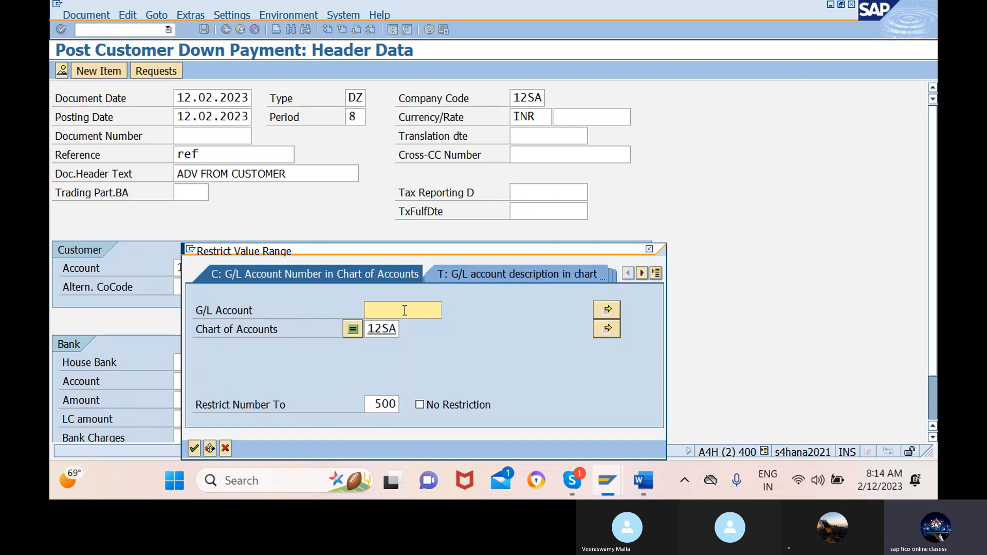
left_click(195, 448)
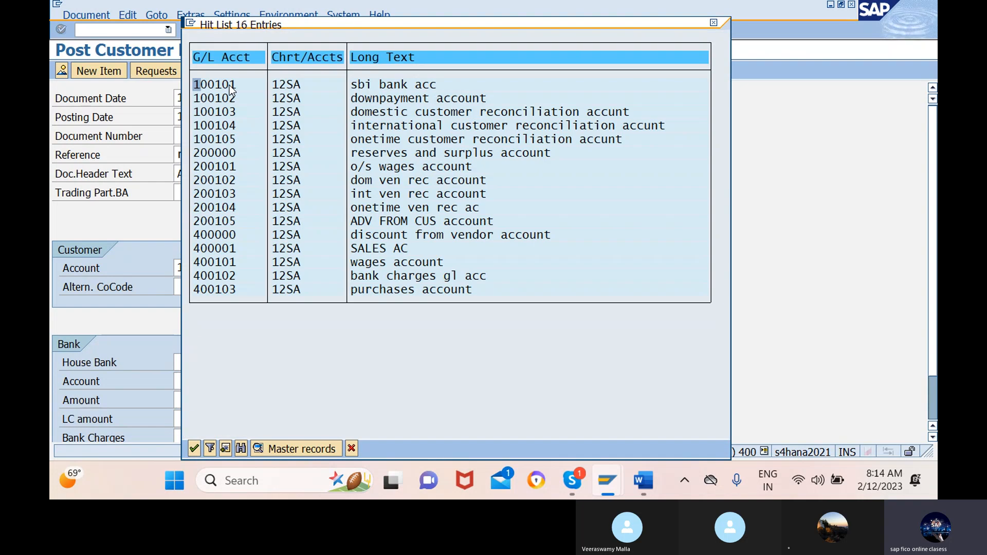
left_click(194, 449)
scroll(314, 317, "down", 1)
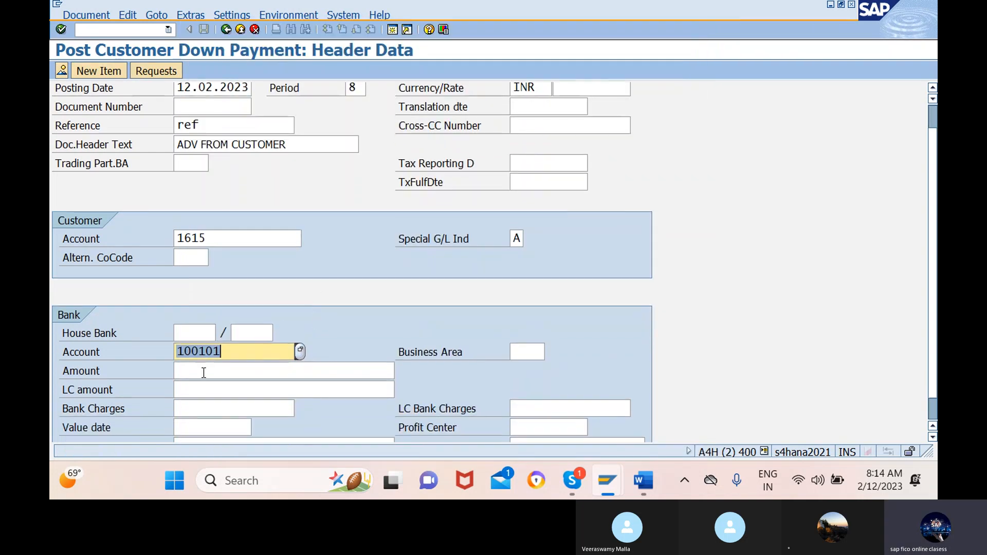
left_click(285, 371)
type("100")
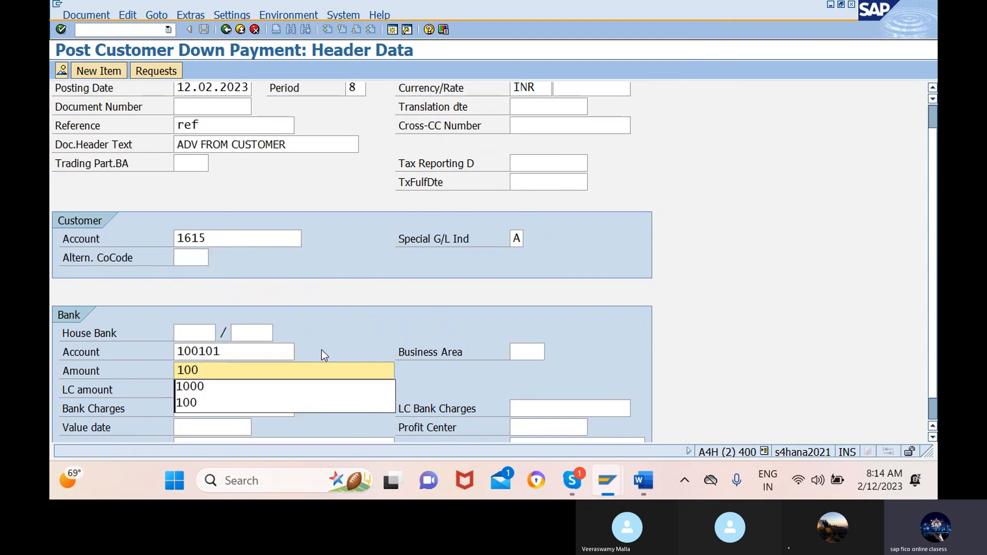
left_click(387, 300)
Step: Set the bank value date to 12.02.2023 and text to ADV FROM CUSTOMER, and proceed to the customer item
scroll(335, 311, "down", 1)
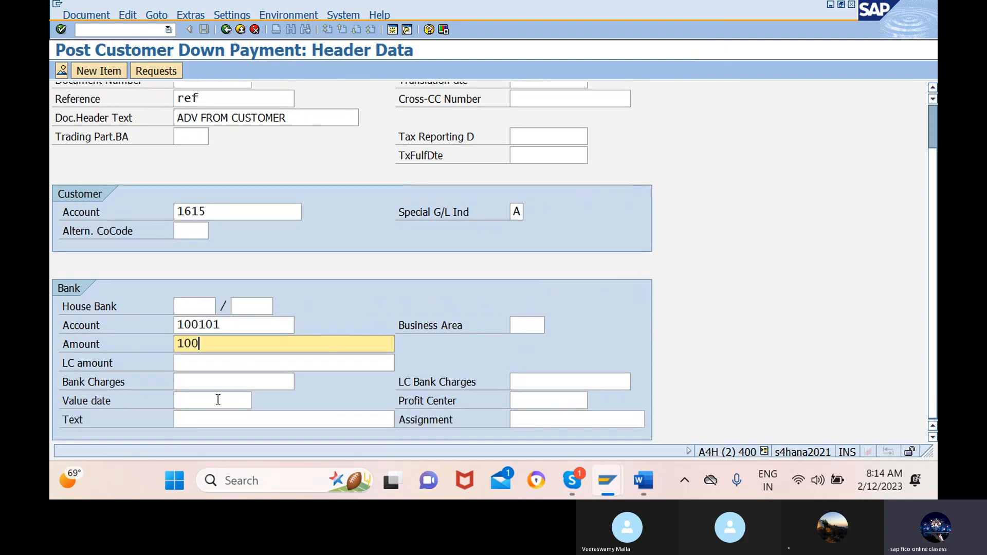
left_click(218, 399)
left_click(257, 400)
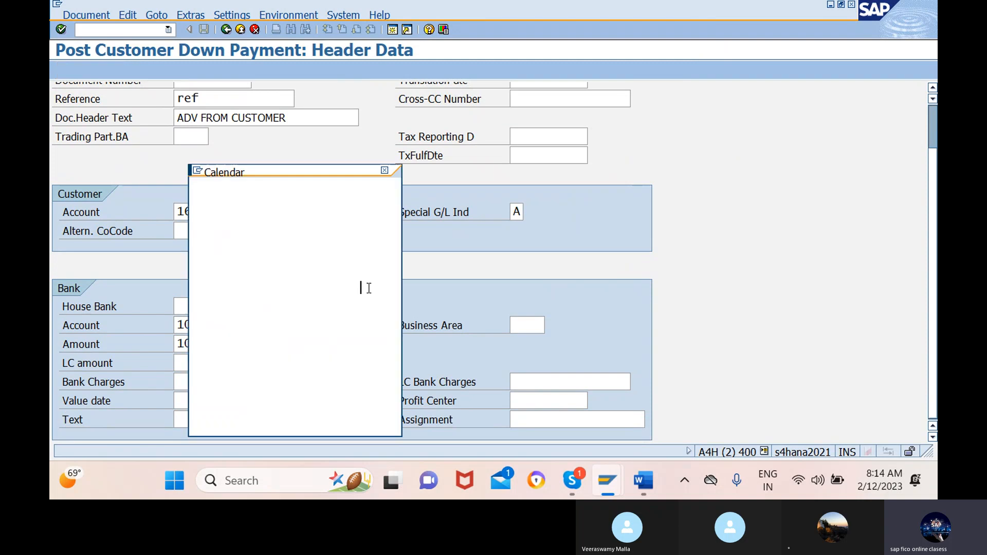
left_click(247, 422)
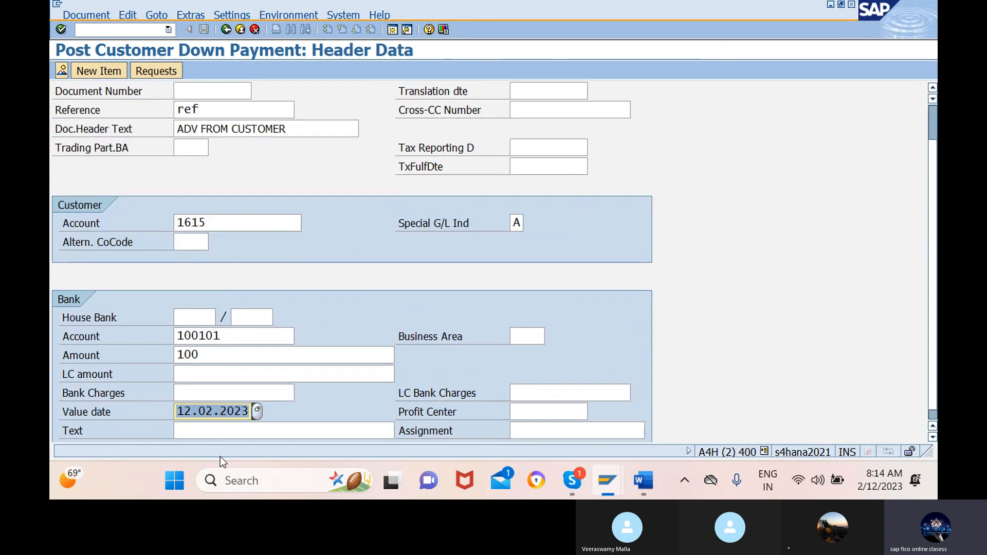
left_click(292, 430)
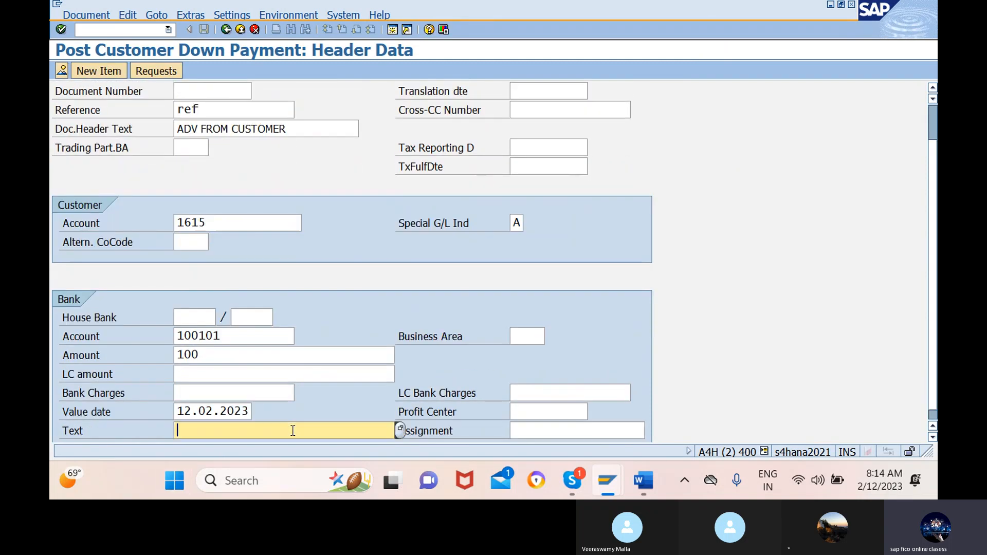
type("ADV")
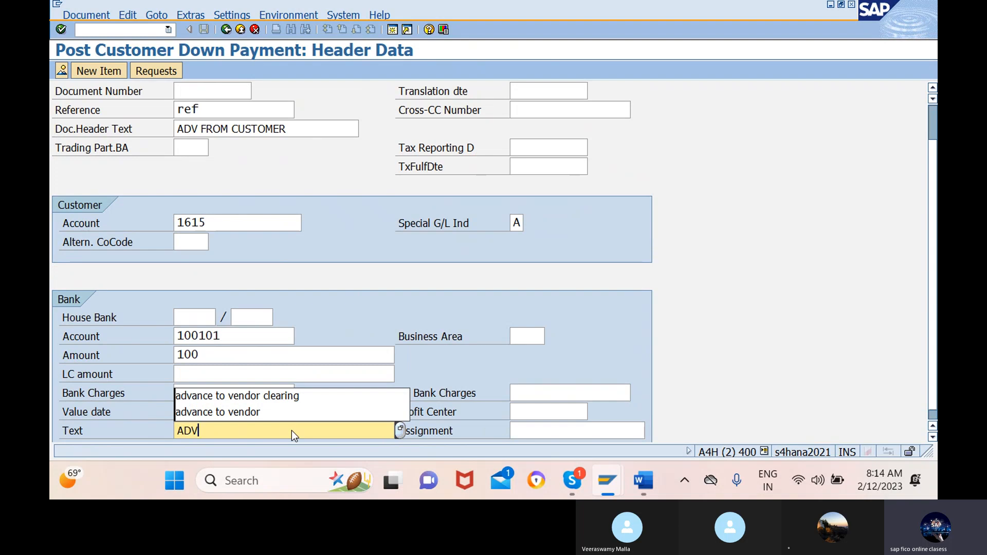
type(" FROM")
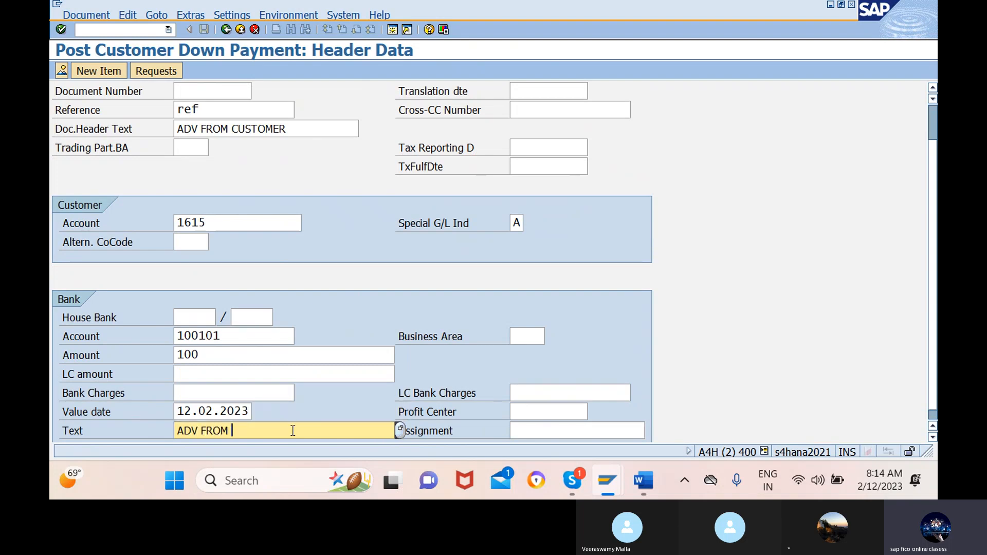
type(" CUSTOMER")
key("Return")
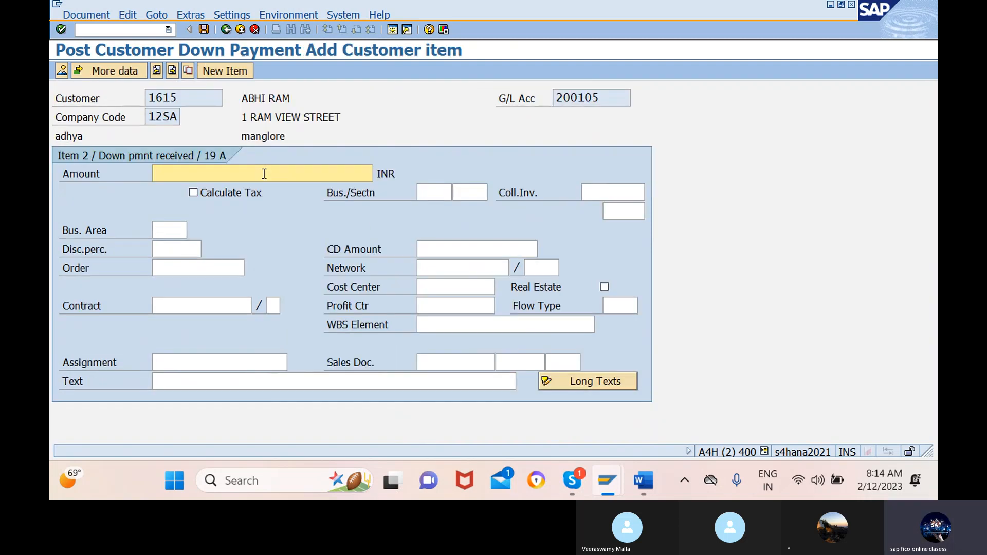
type("100")
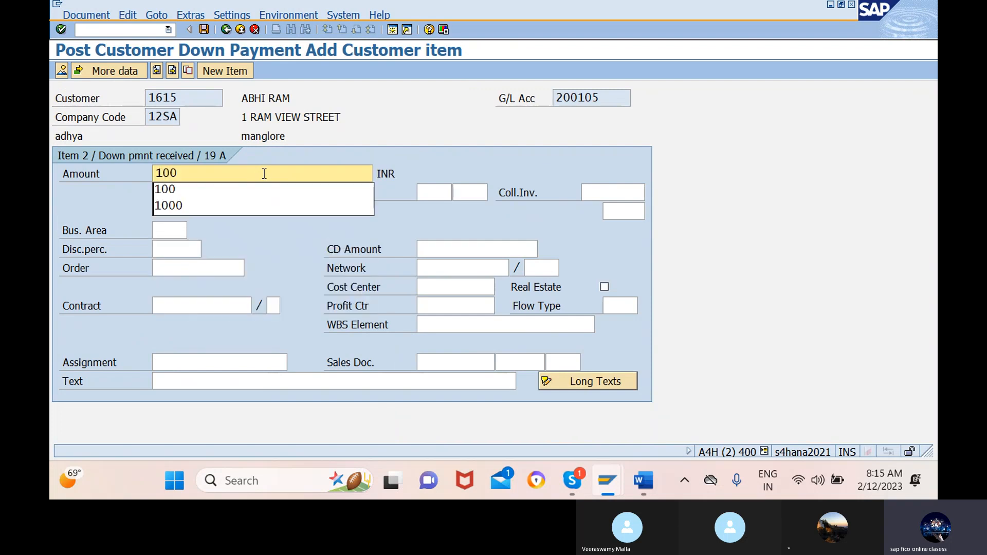
key("BackSpace")
key("BackSpace")
key("BackSpace")
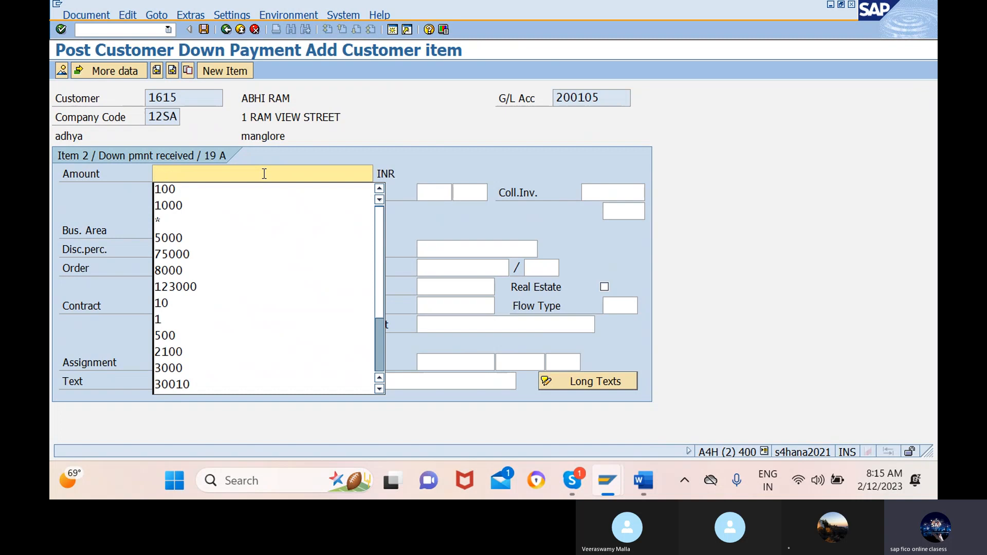
Step: Enter * as the customer item's amount and + as its text, and post the down payment from the document overview
type("*")
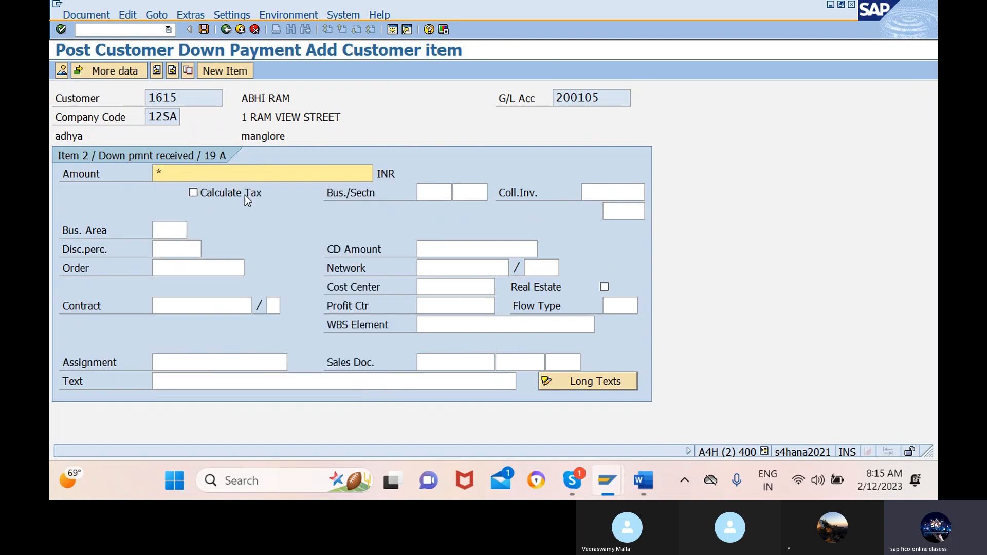
left_click(343, 381)
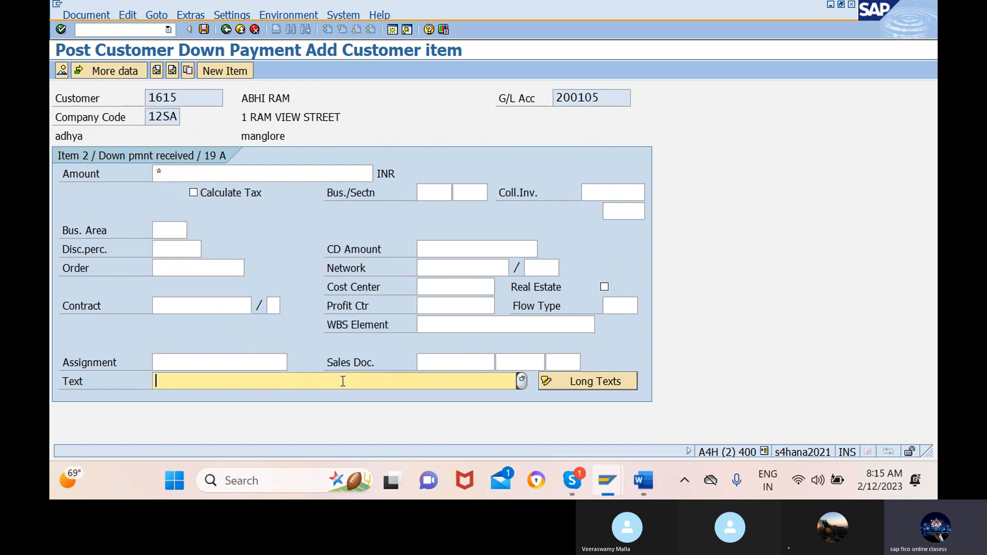
type("+")
left_click(95, 17)
left_click(109, 72)
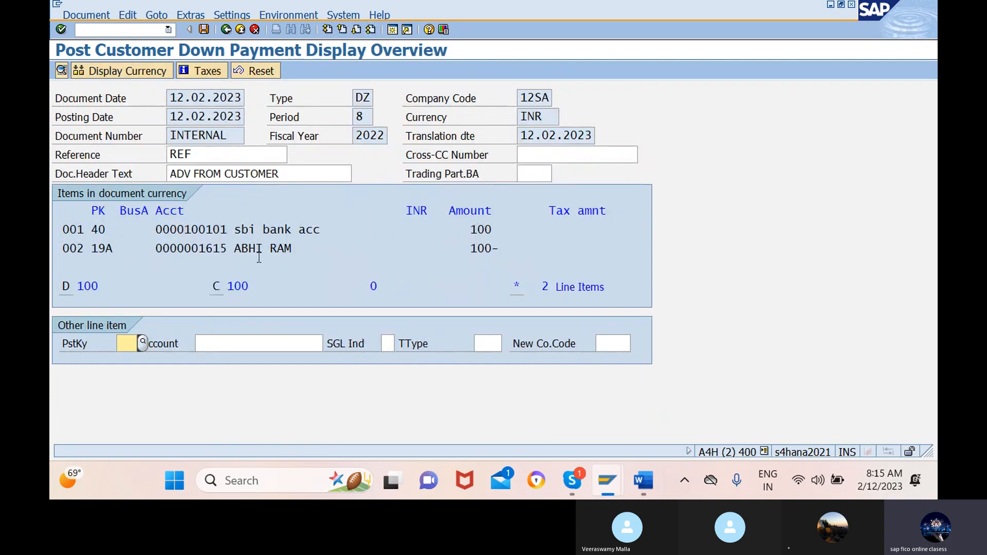
left_click(203, 30)
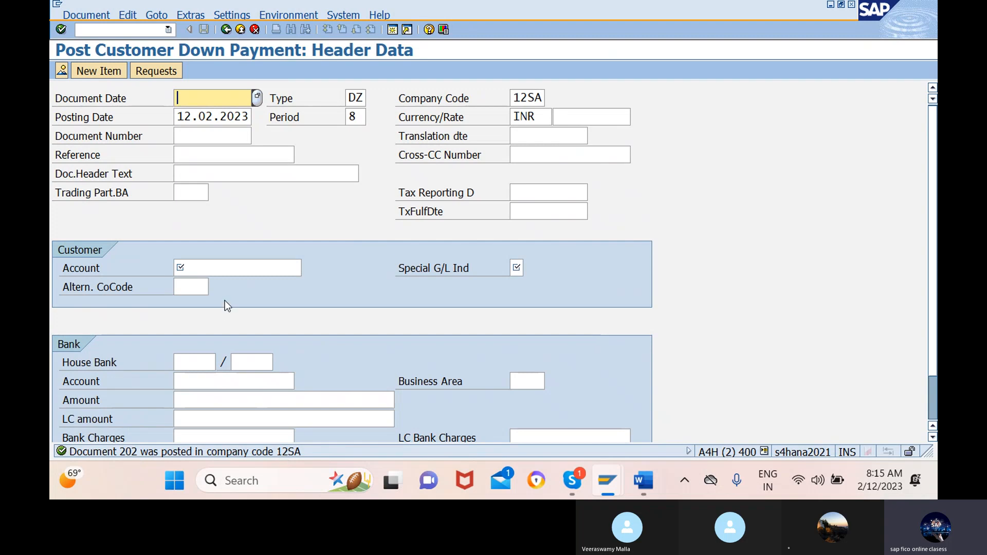
Step: Switch to the Word configuration notes and highlight the invoice posting transaction codes fb70/f-22/f-02
mouse_move(640, 482)
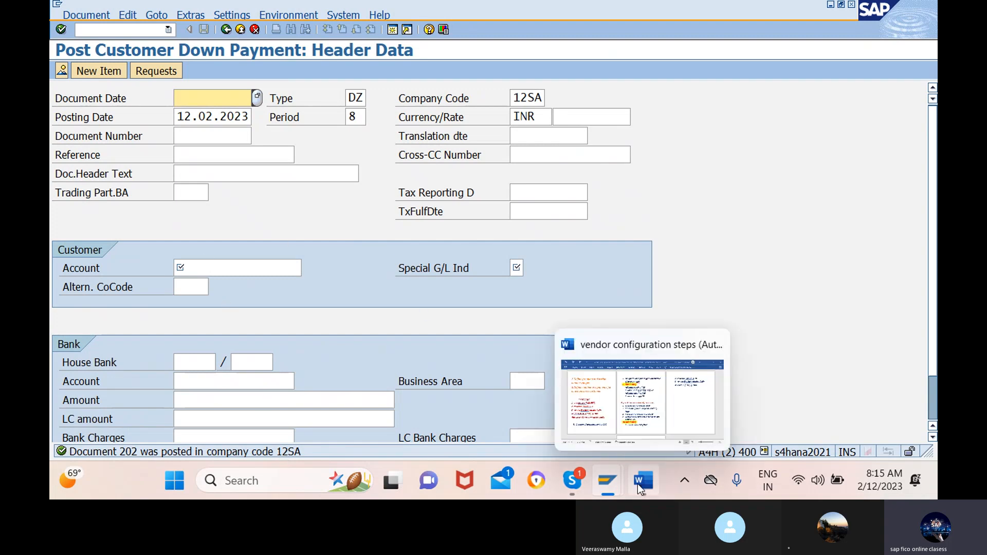
left_click(593, 433)
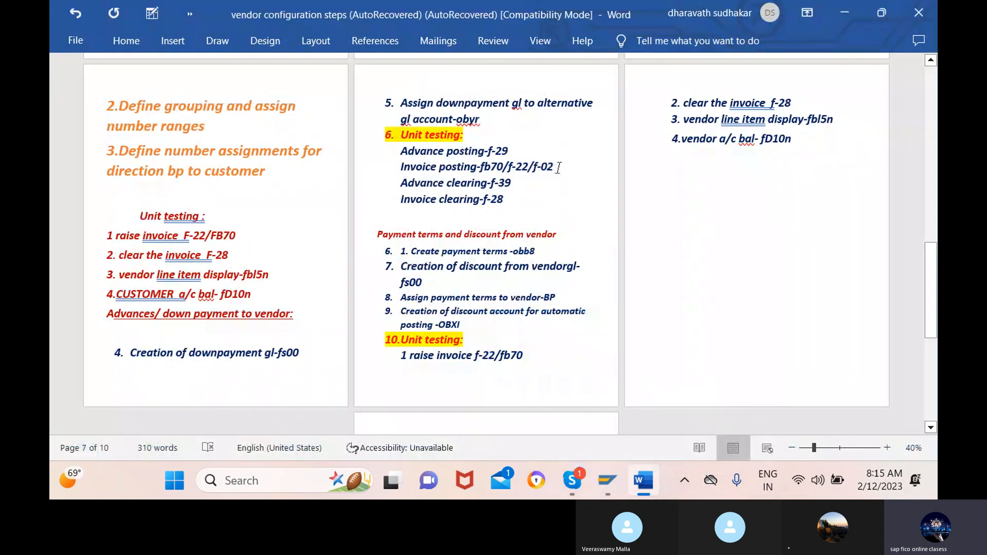
left_click_drag(558, 167, 480, 169)
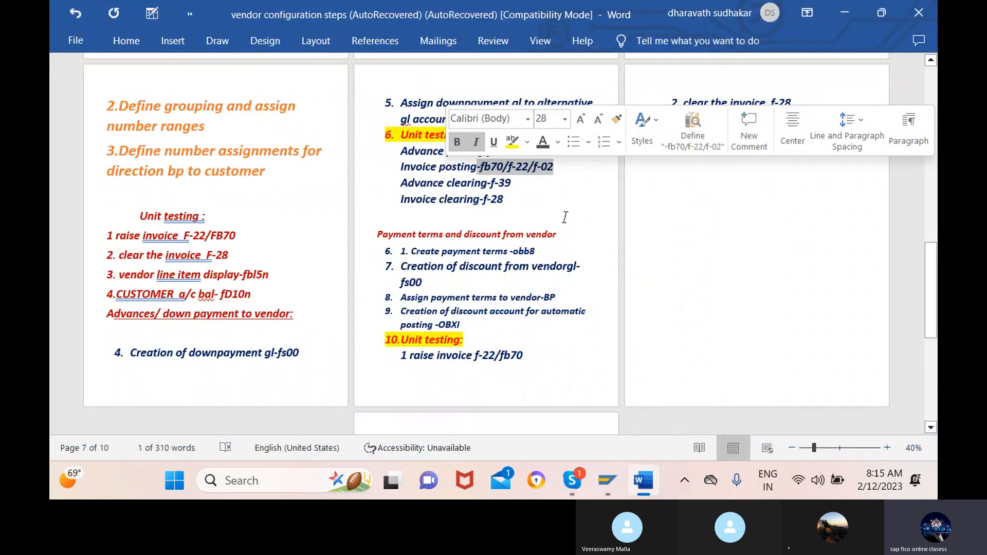
Step: Switch back to the SAP down payment window, start customer invoice entry with FB70 and set the company code to 12SA
mouse_move(640, 481)
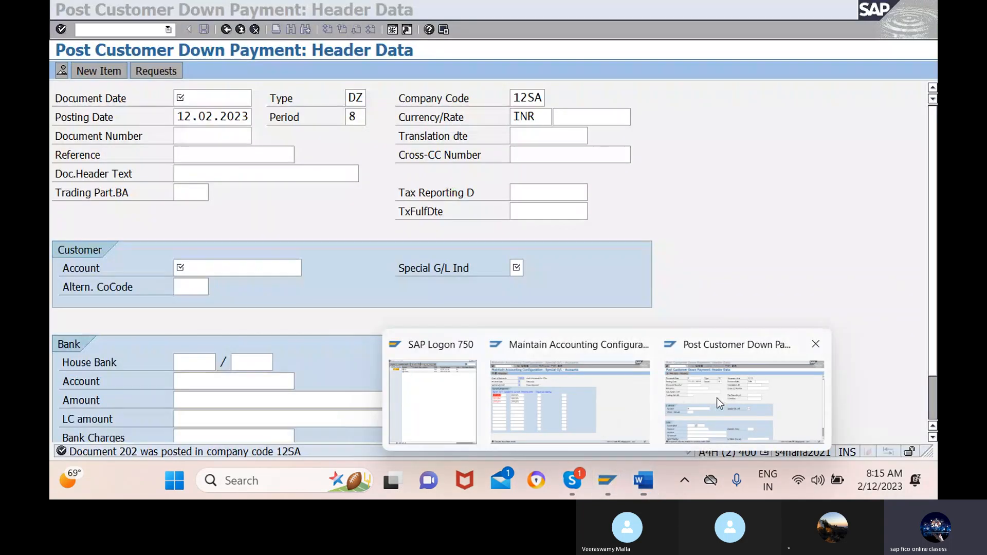
left_click(716, 398)
left_click(100, 28)
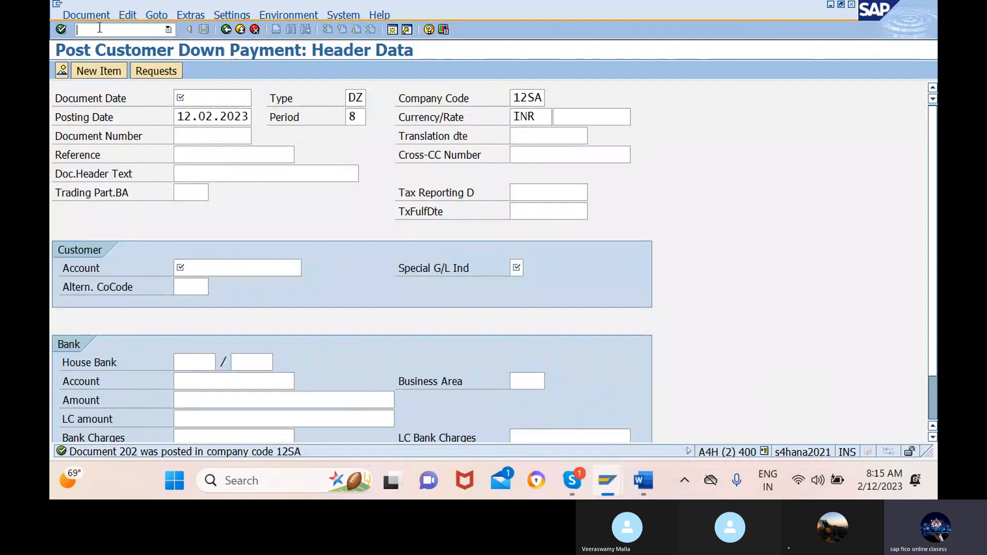
type("/NFB")
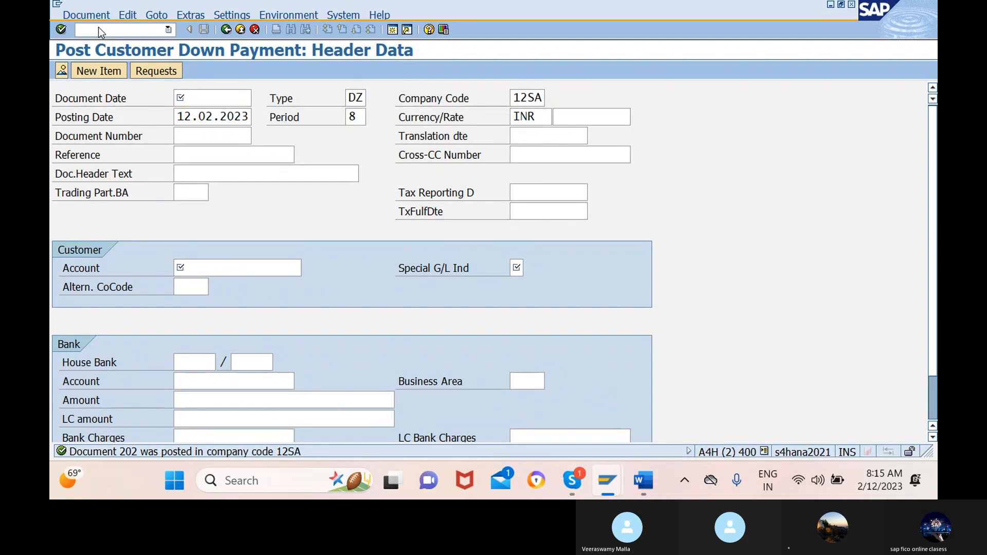
key("Return")
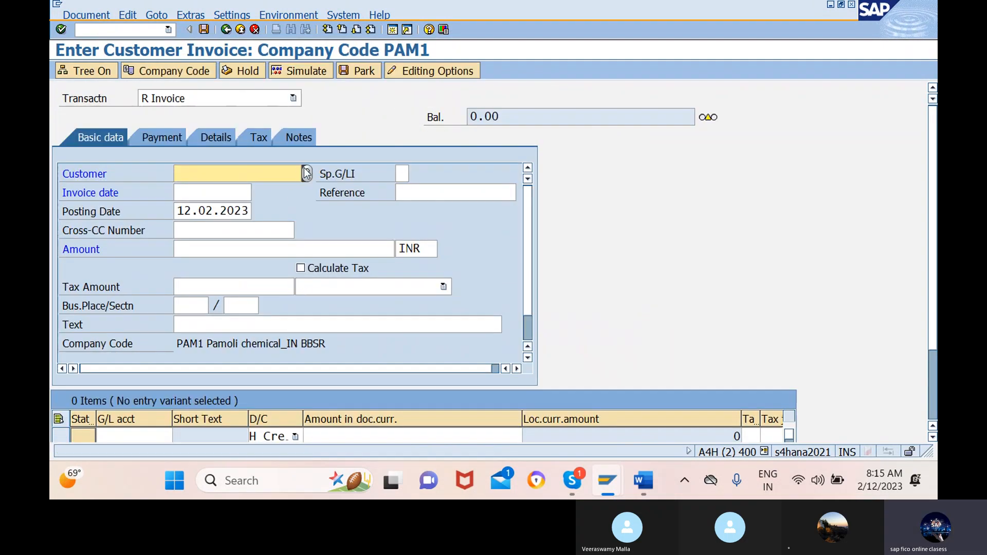
left_click(168, 69)
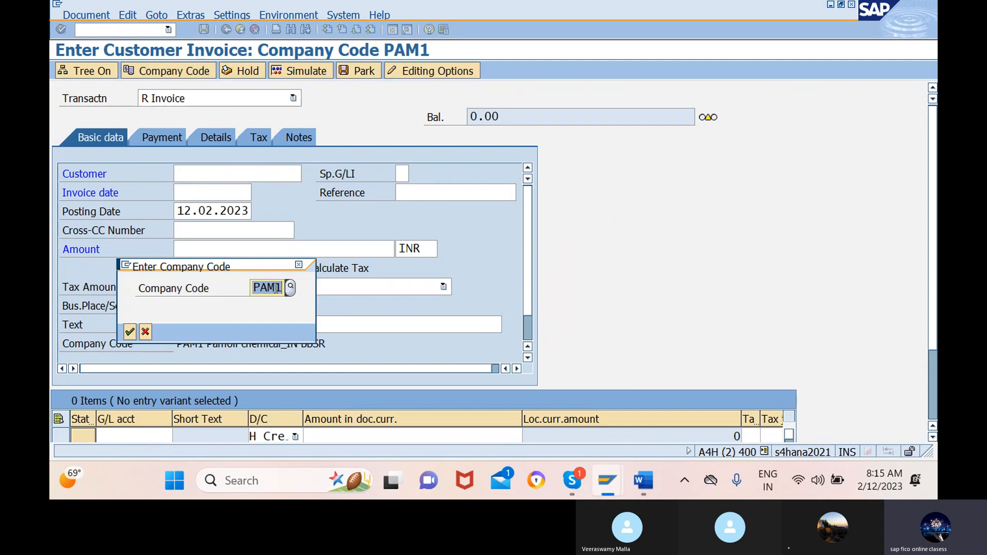
type("12SA")
key("Return")
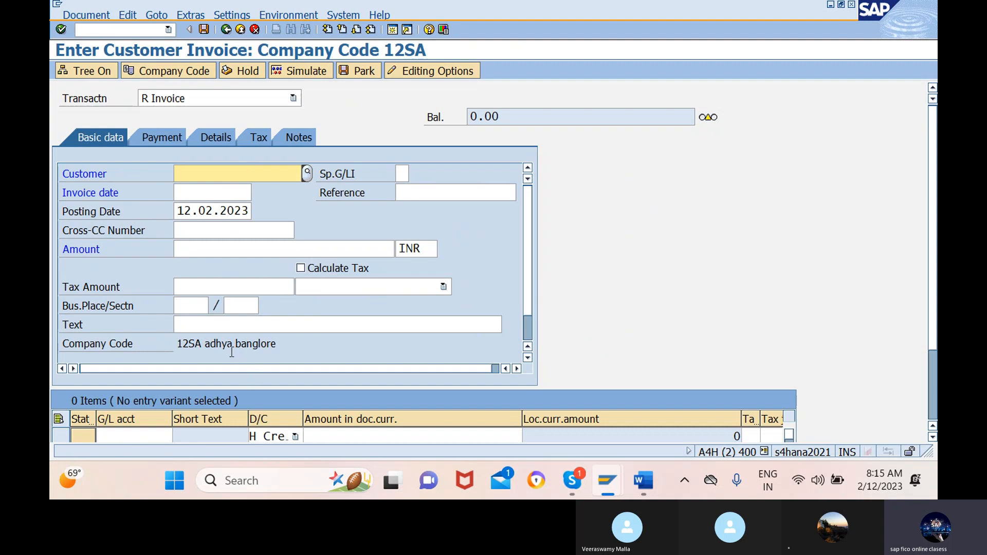
Step: Look up the customers of company code 12SA and select the one found as the invoice customer
left_click(309, 172)
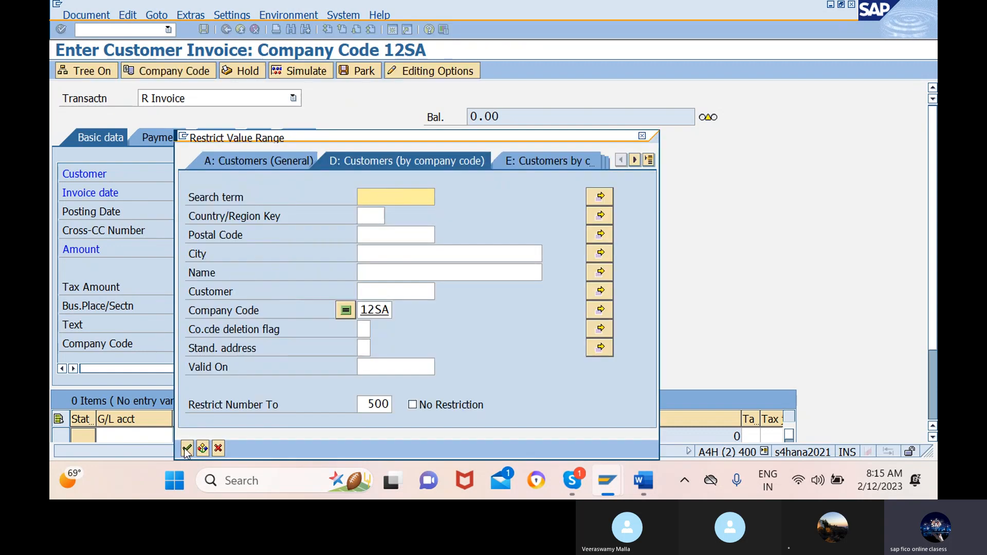
left_click(187, 449)
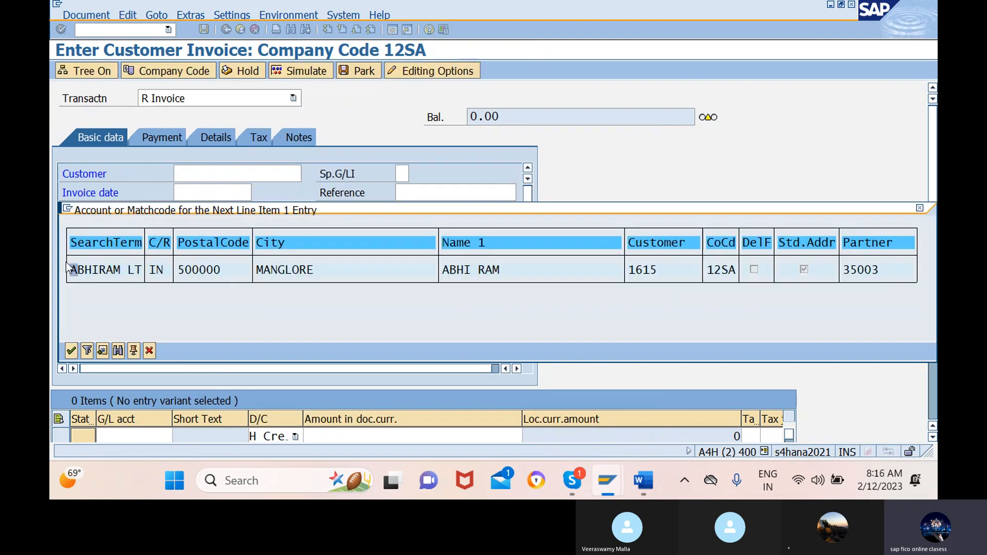
left_click(71, 351)
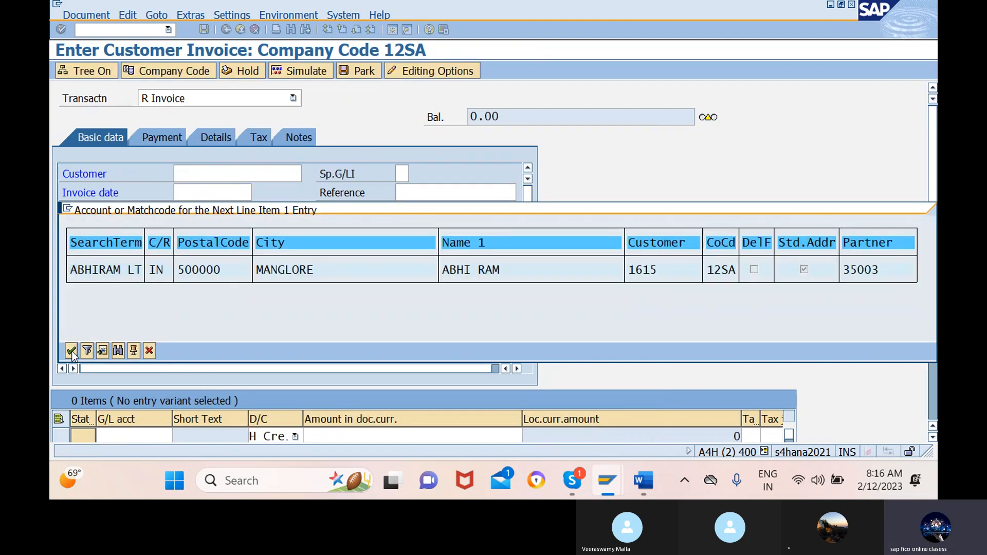
Step: Set the customer invoice's date to 12.02.2023 and its amount to 1000 INR
left_click(244, 194)
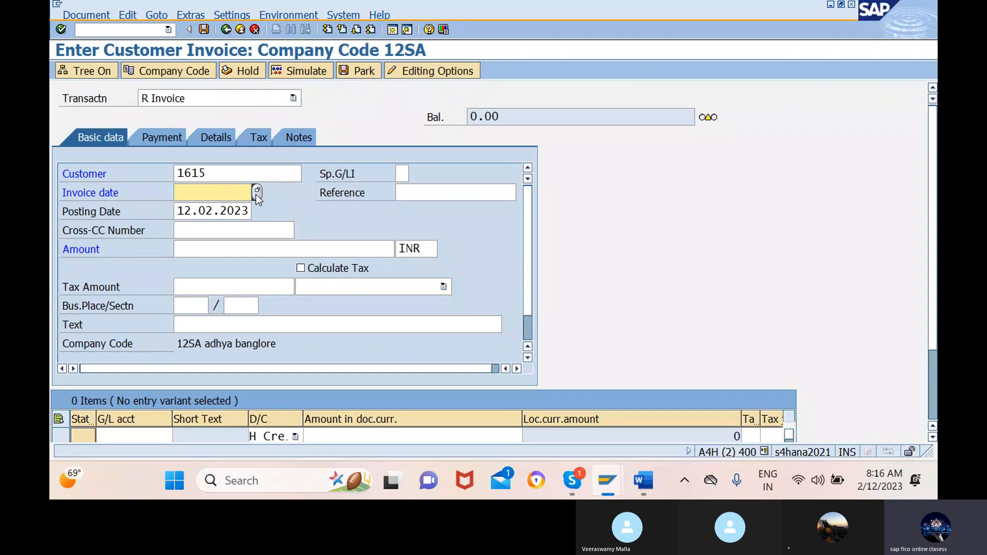
key("F4")
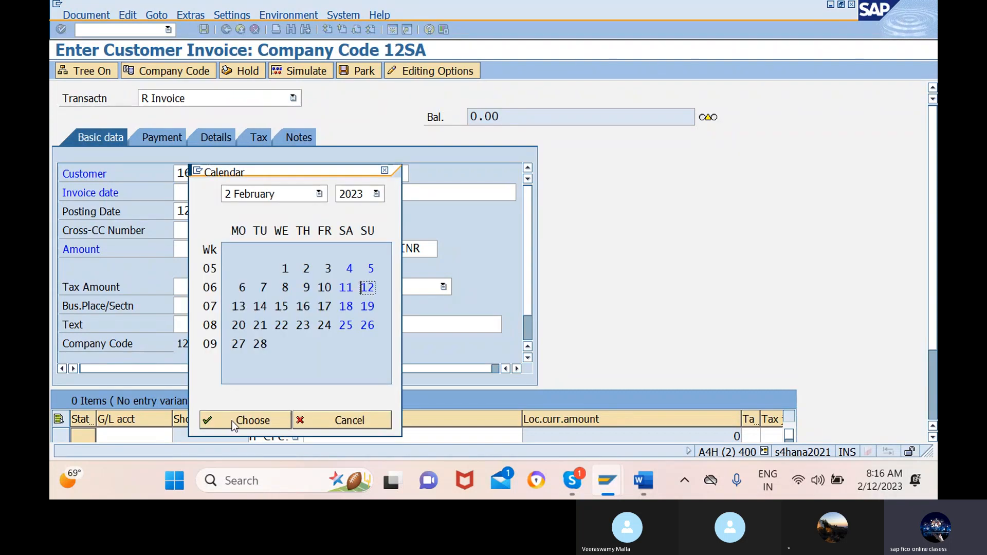
left_click(248, 424)
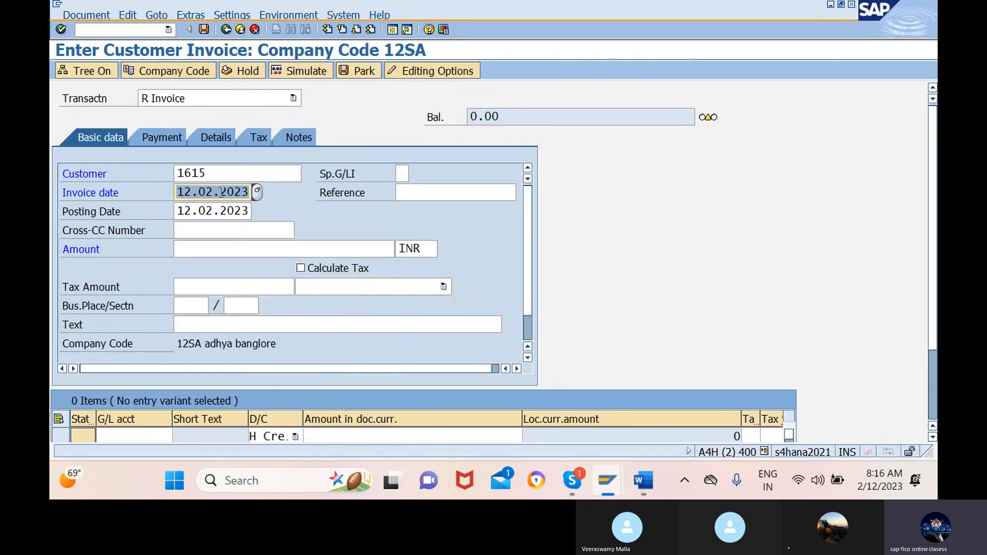
left_click(204, 246)
type("1000")
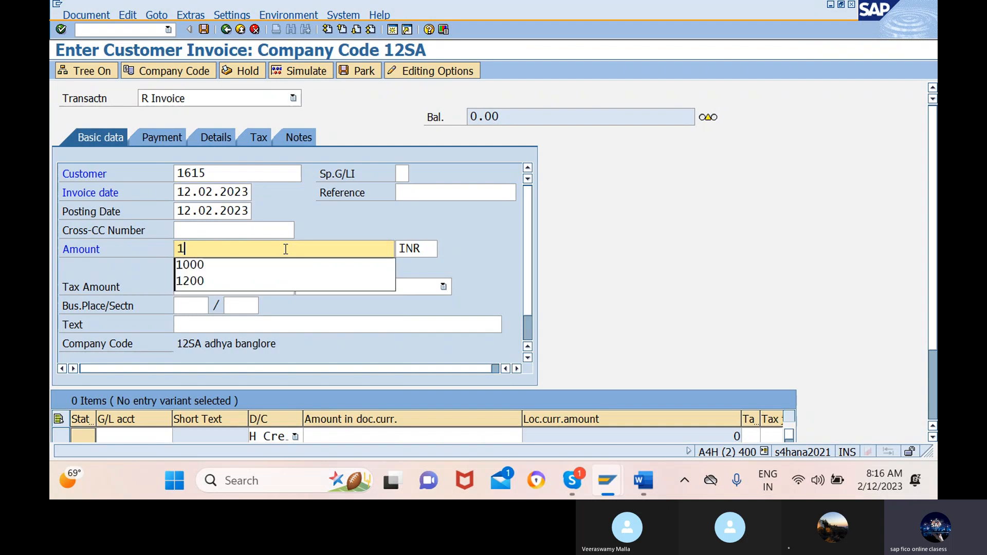
left_click(215, 324)
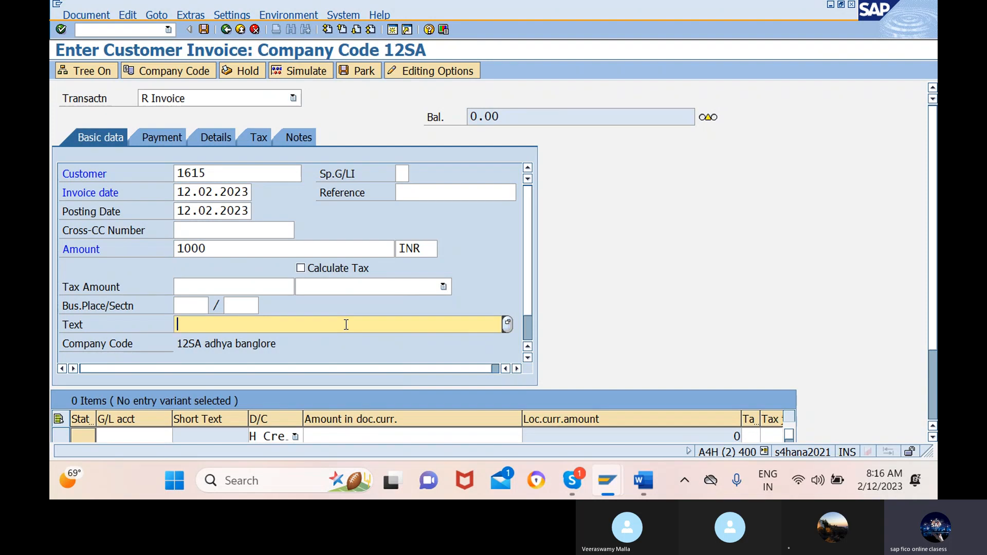
type("ADV FROM CUS account")
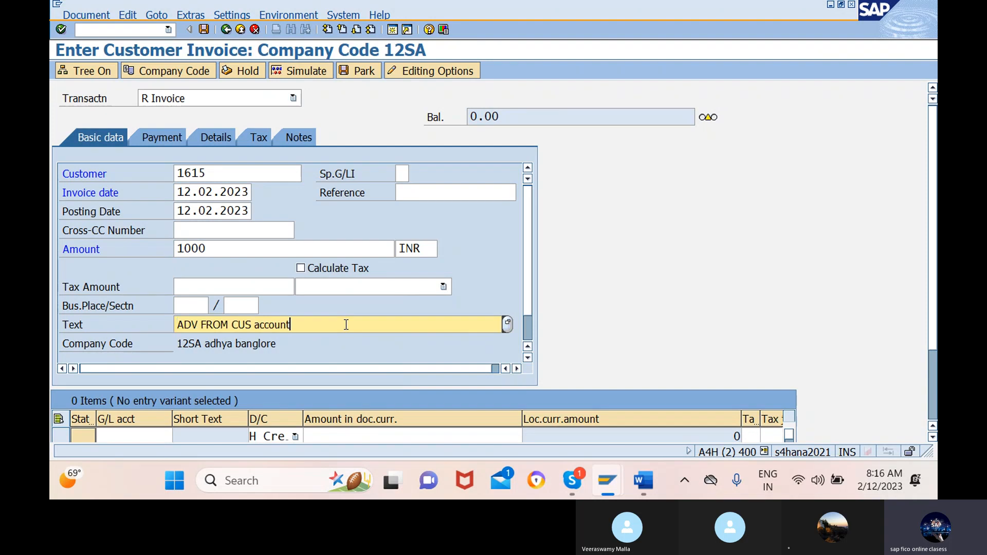
key("BackSpace")
key("BackSpace")
key("BackSpace")
key("BackSpace")
key("BackSpace")
key("BackSpace")
key("BackSpace")
key("BackSpace")
key("BackSpace")
key("BackSpace")
key("BackSpace")
key("BackSpace")
key("BackSpace")
key("BackSpace")
key("BackSpace")
key("BackSpace")
key("BackSpace")
key("BackSpace")
key("BackSpace")
key("BackSpace")
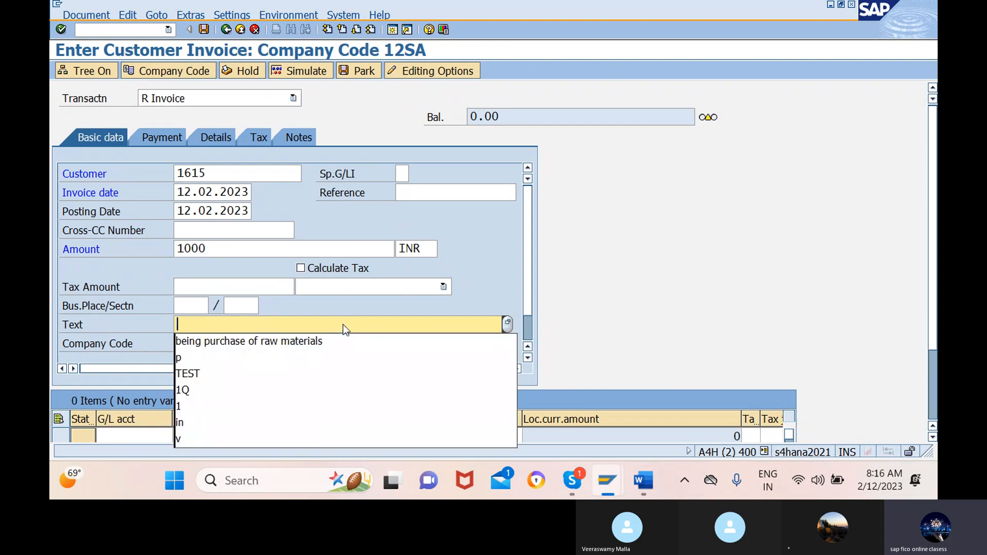
Step: Set the invoice text to BEING GOODS SOLD TO CUSTOMER
type("BE")
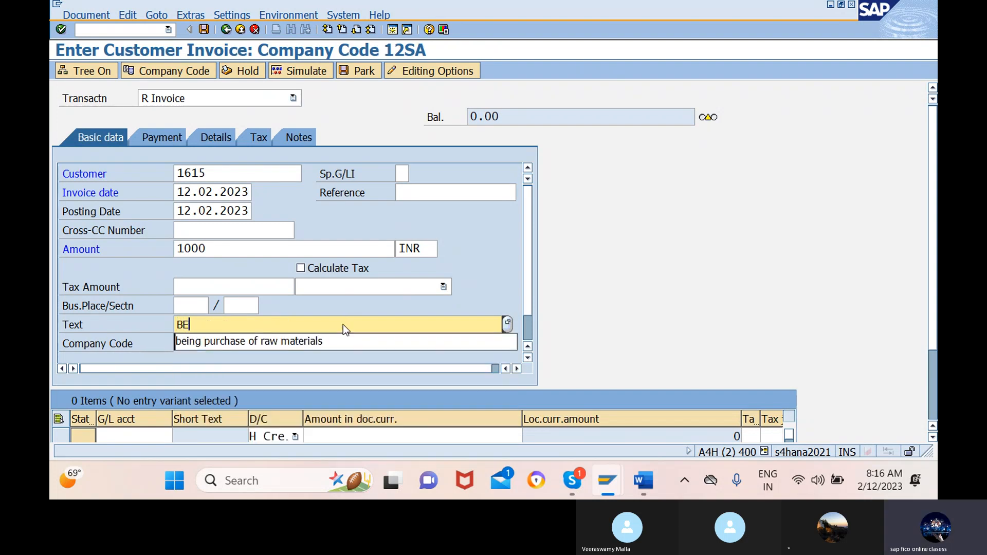
type("ING GOODS ")
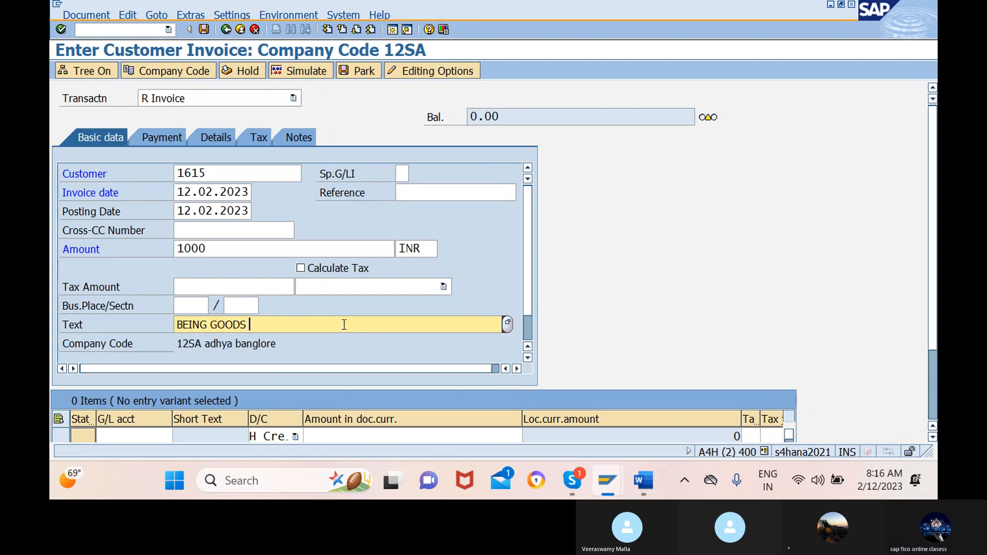
type("SOLD TO CUSTOMER")
key("Return")
Step: Select G/L account 400001 (SALES AC) from chart of accounts 12SA for the first invoice line item
left_click(157, 426)
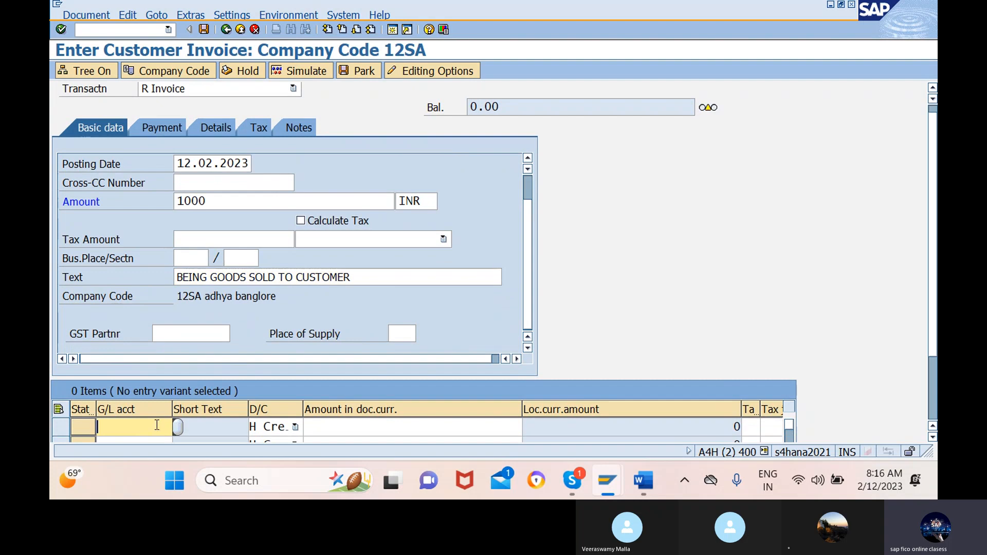
left_click(179, 427)
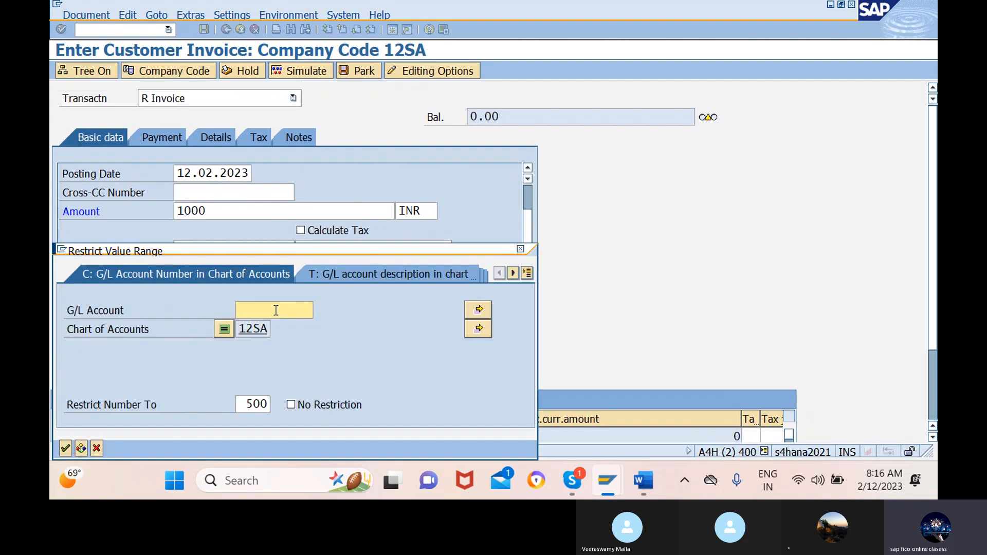
left_click(66, 448)
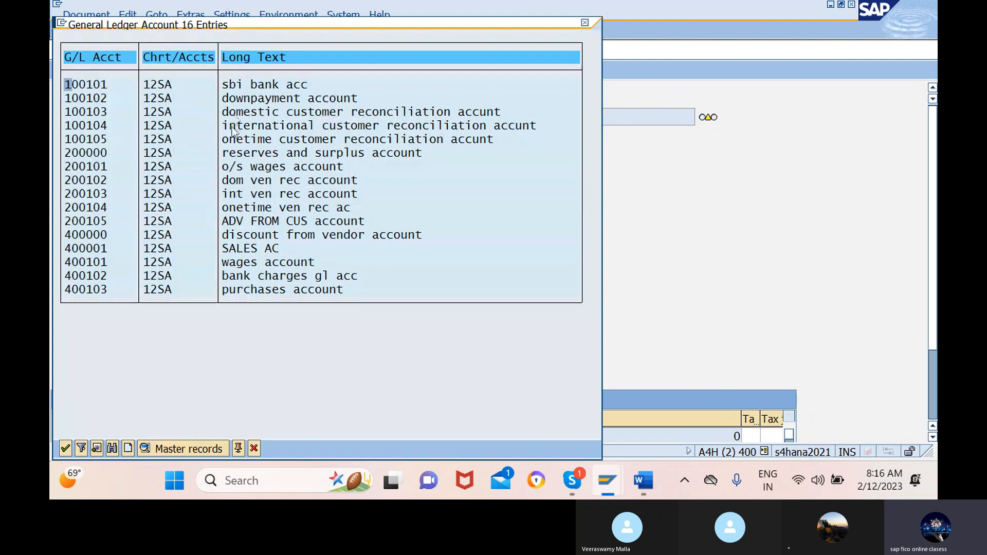
left_click(232, 248)
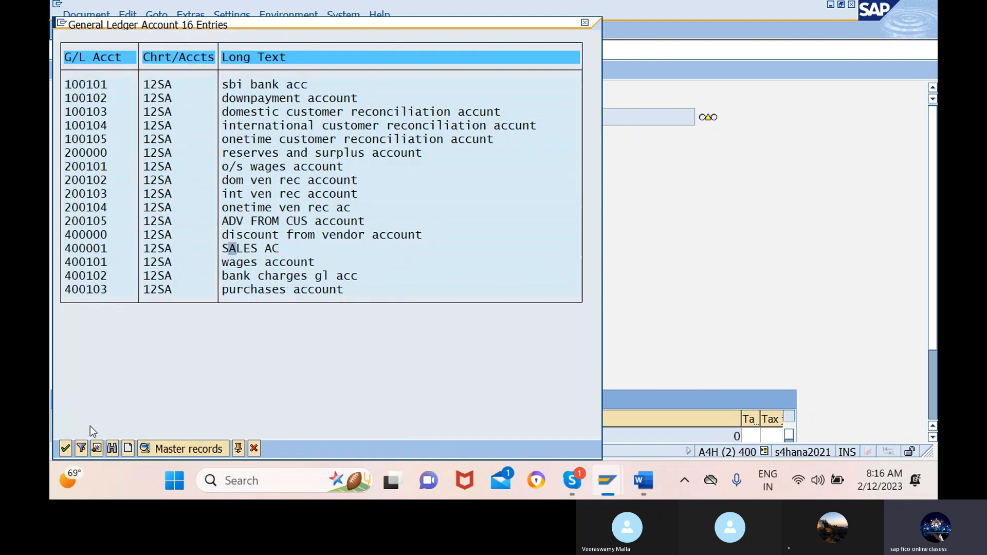
left_click(65, 448)
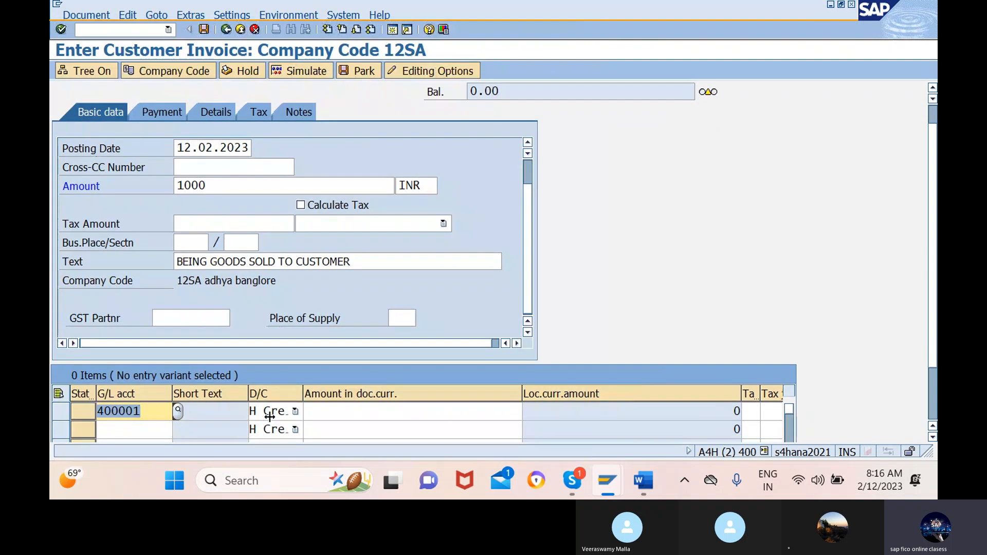
Step: Set the sales line item to S Debit with a document currency amount of 1000, and confirm the entry
left_click(334, 410)
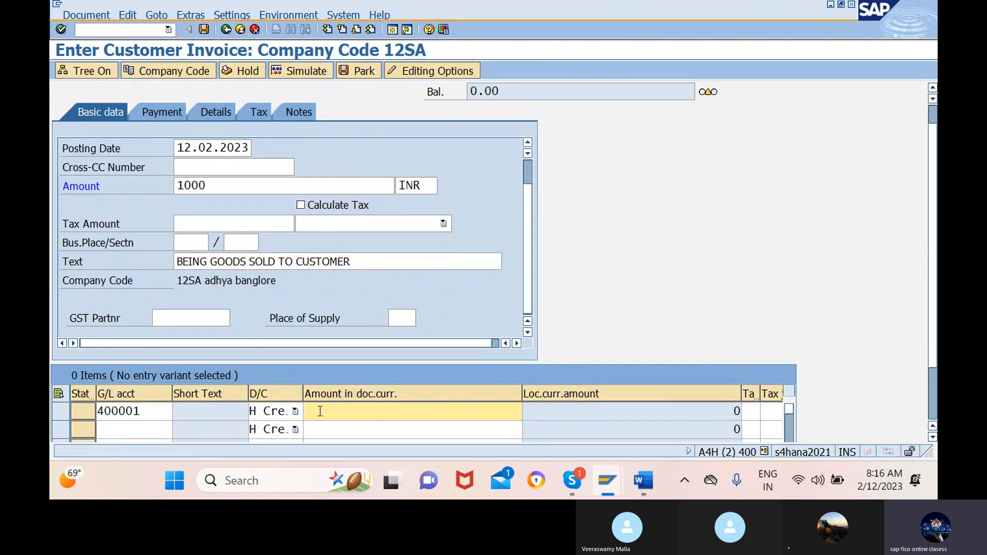
left_click(276, 411)
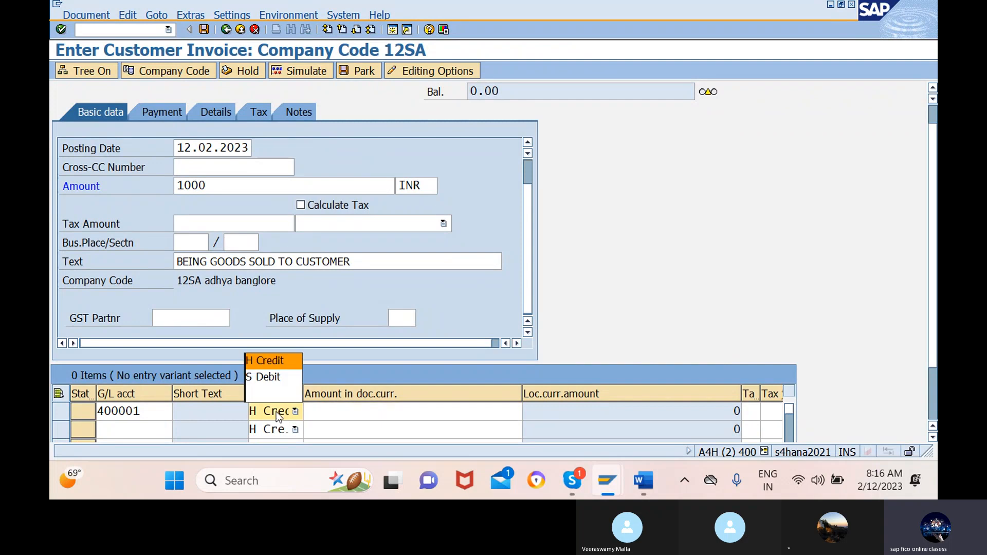
left_click(275, 382)
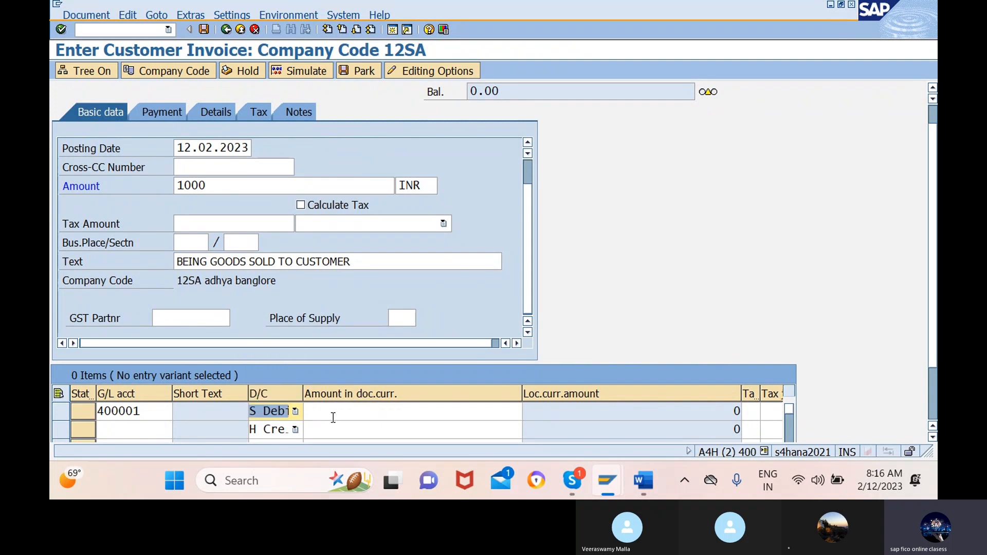
left_click(414, 411)
type("1000")
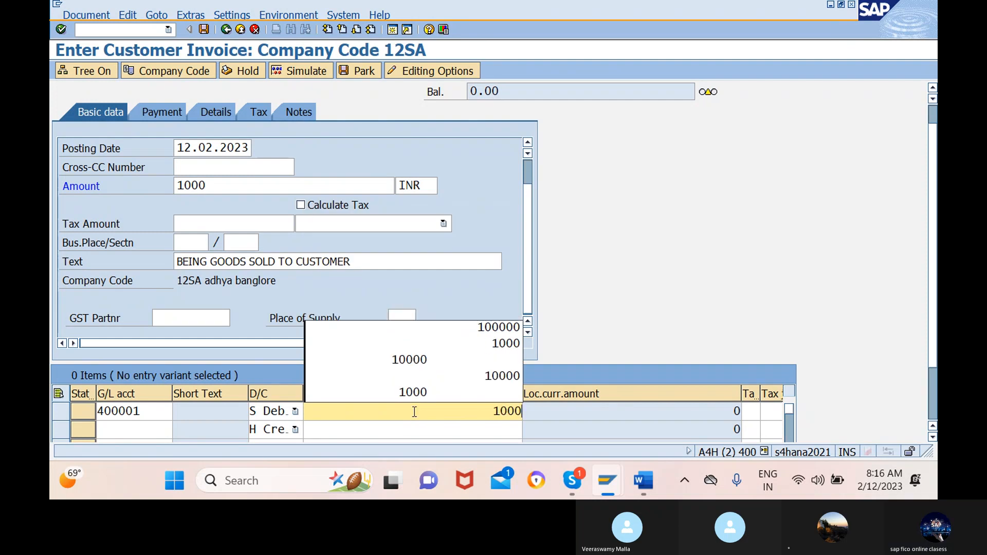
key("Return")
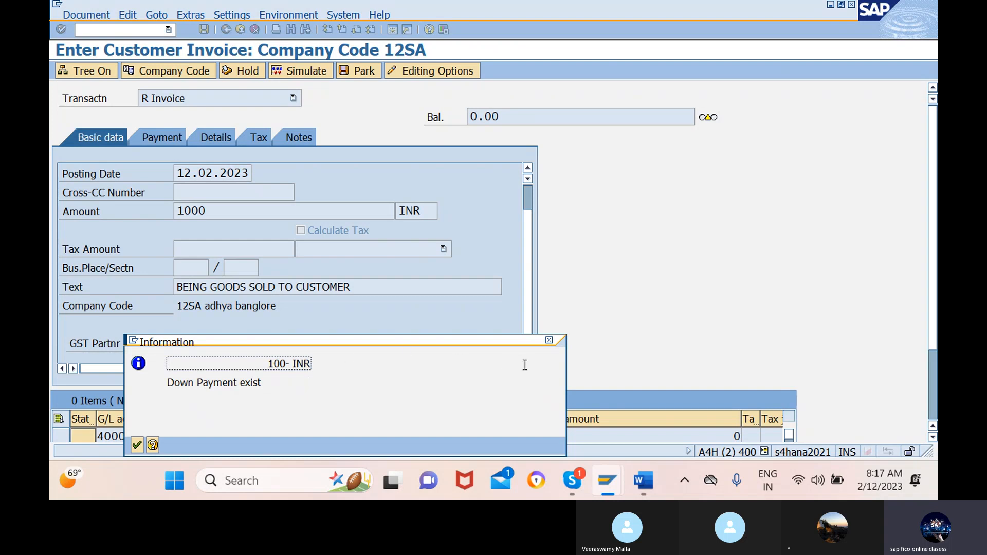
Step: Acknowledge the down payment notice and set the document currency amount of the 400001 line item to 900
left_click(137, 446)
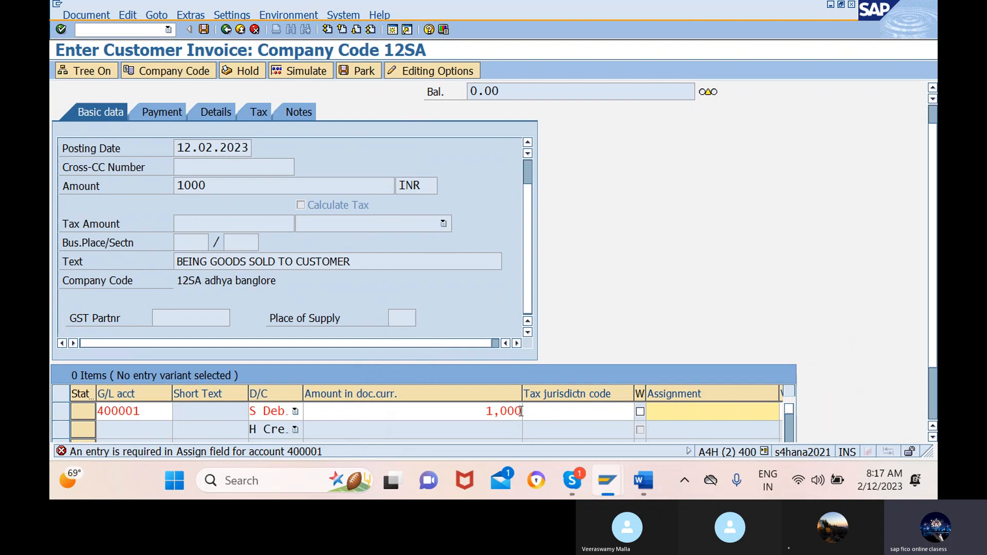
left_click_drag(518, 409, 412, 410)
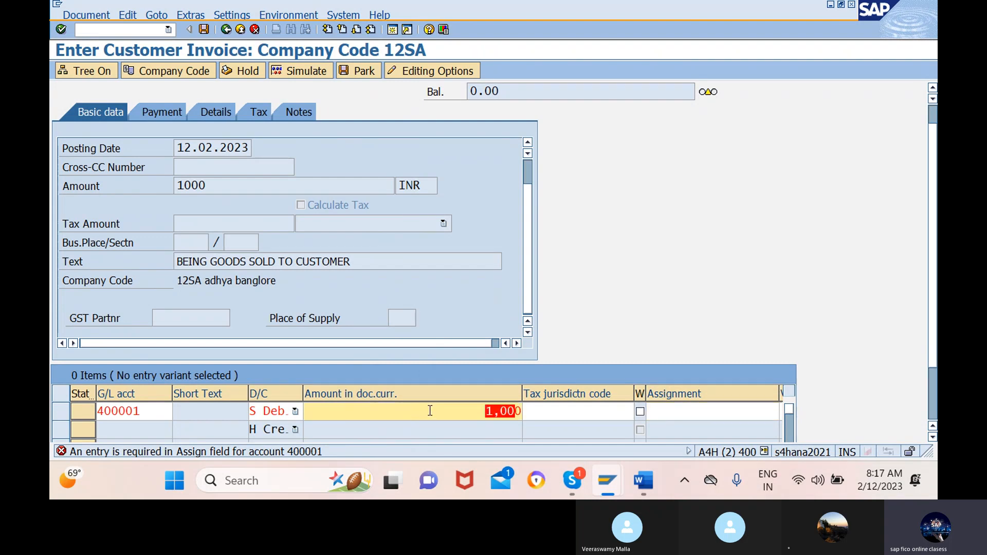
key("BackSpace")
type("9000")
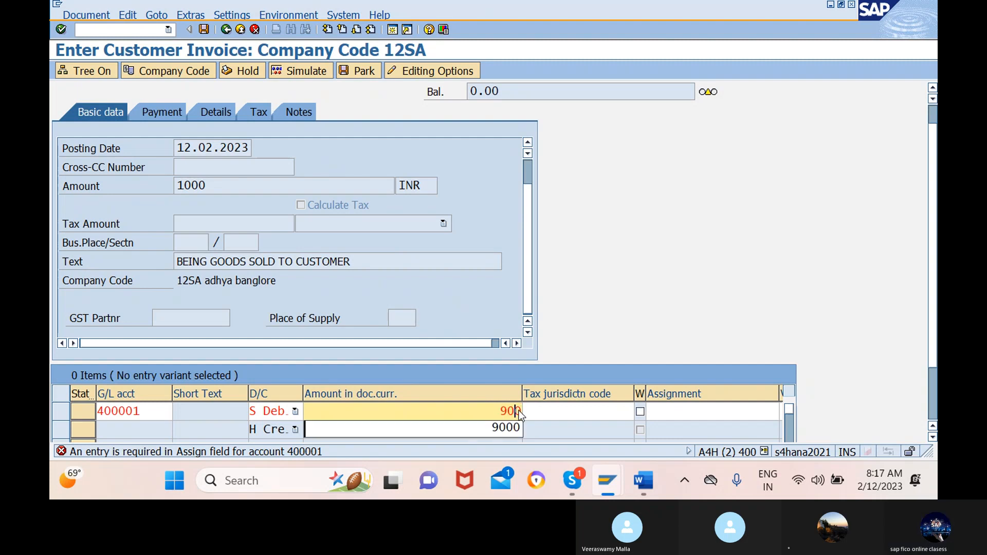
key("Return")
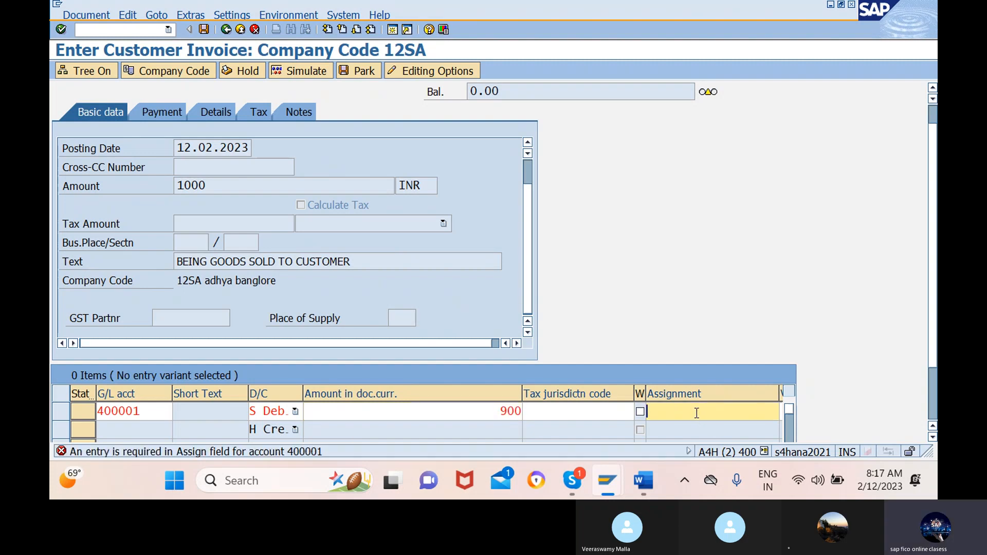
Step: Enter the assignment ADV FROM CUS accou and the item text ADV FROM CUS account for the 400001 line item
type("ADV FROM CUS accou")
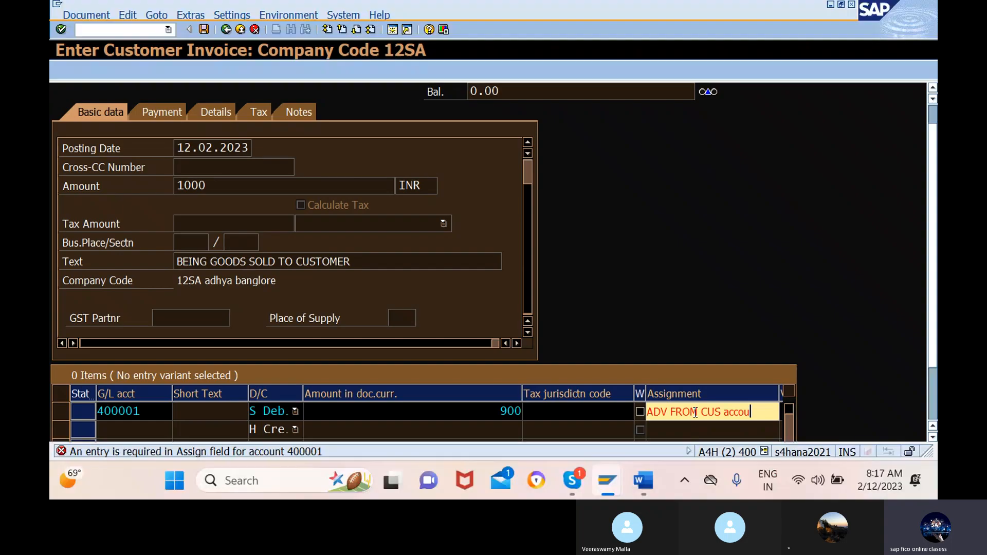
left_click(723, 366)
key("Return")
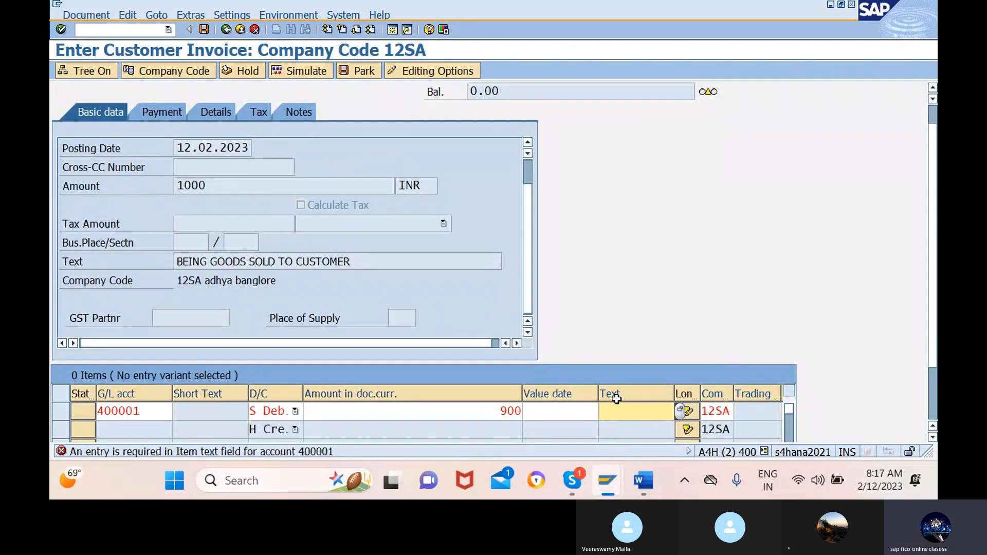
type("ADV FROM CUS account")
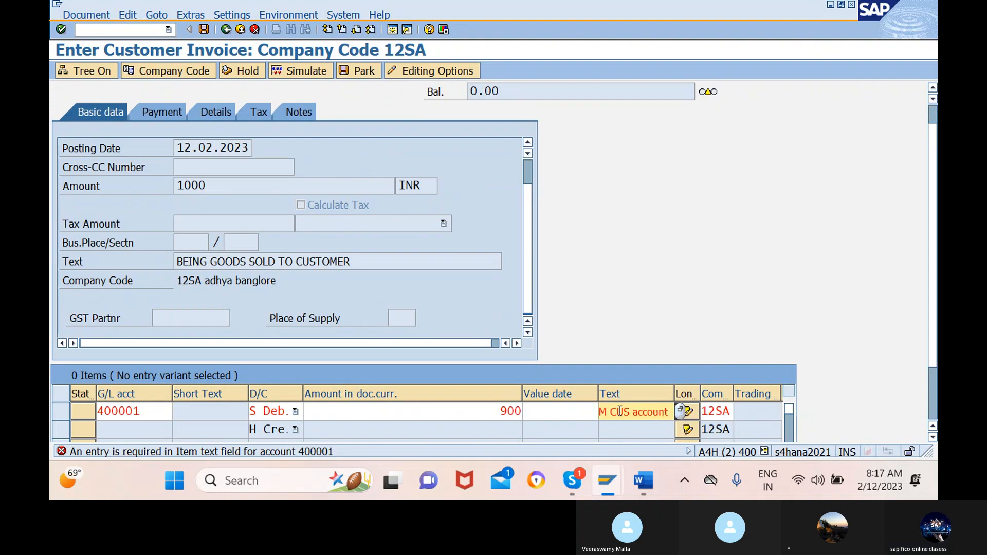
key("Return")
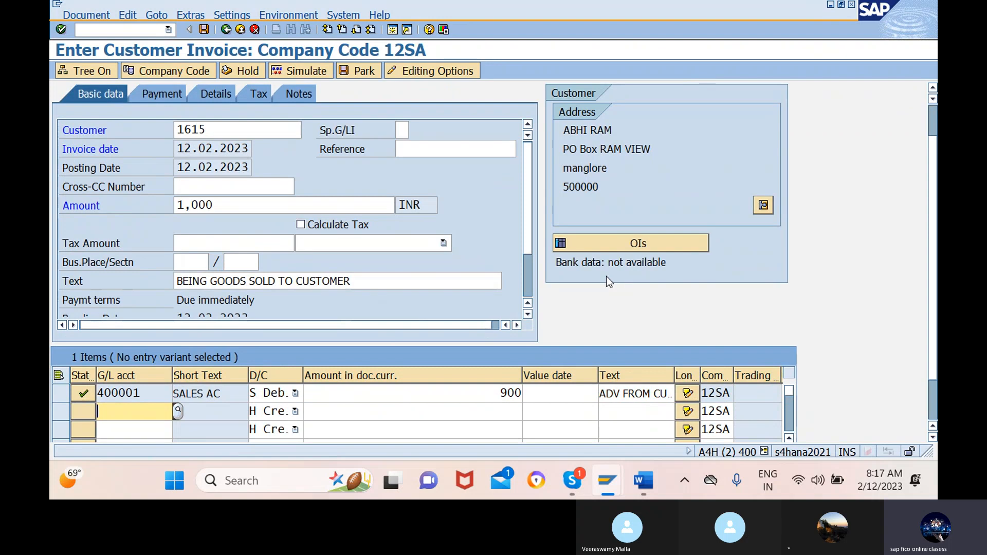
Step: Check the invoice balance and change the SALES AC line item's debit/credit indicator to H Credit
scroll(512, 298, "up", 2)
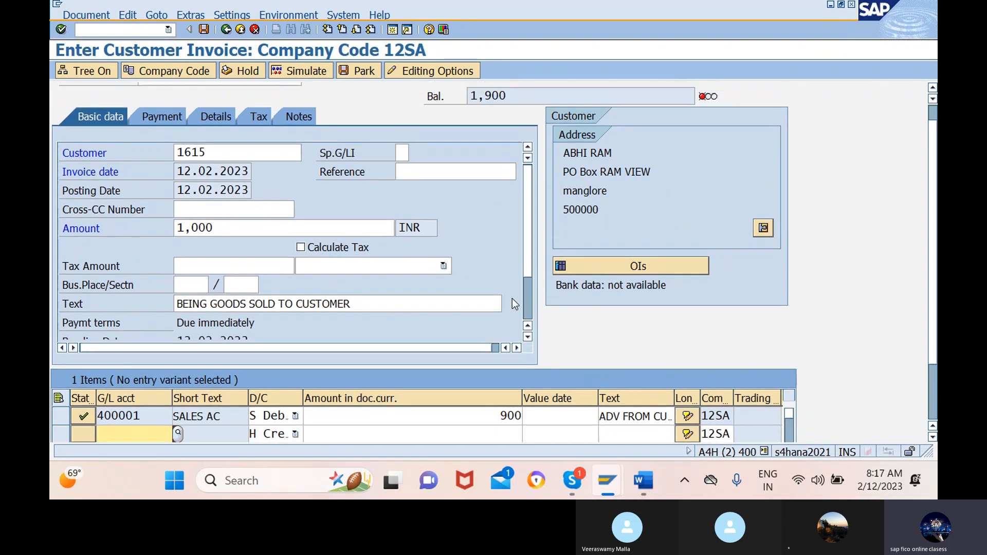
scroll(513, 299, "up", 1)
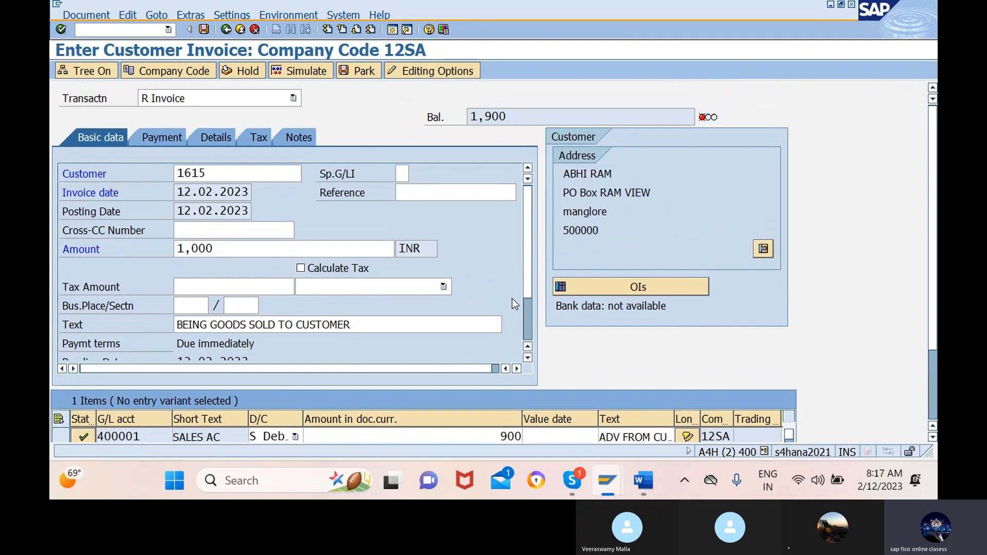
scroll(512, 298, "down", 3)
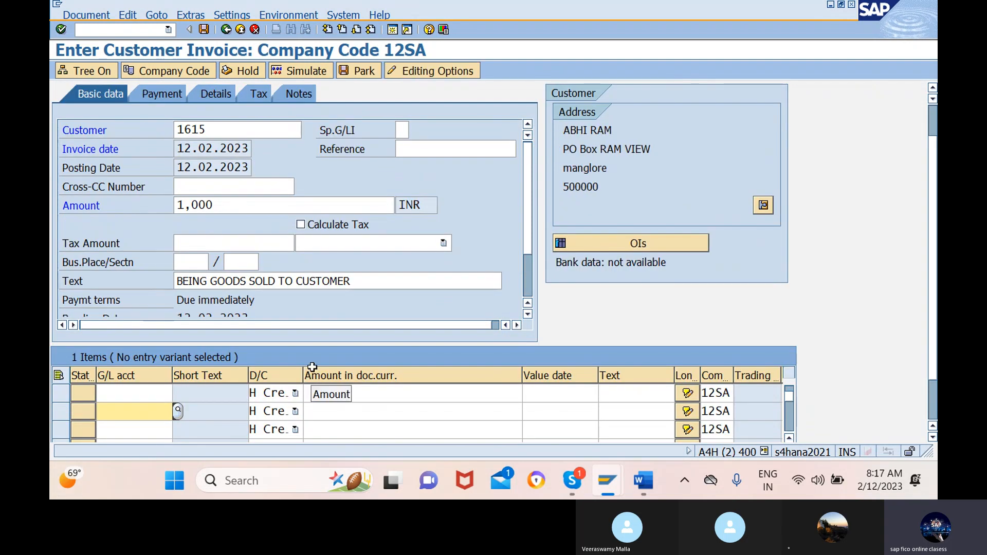
scroll(209, 399, "up", 1)
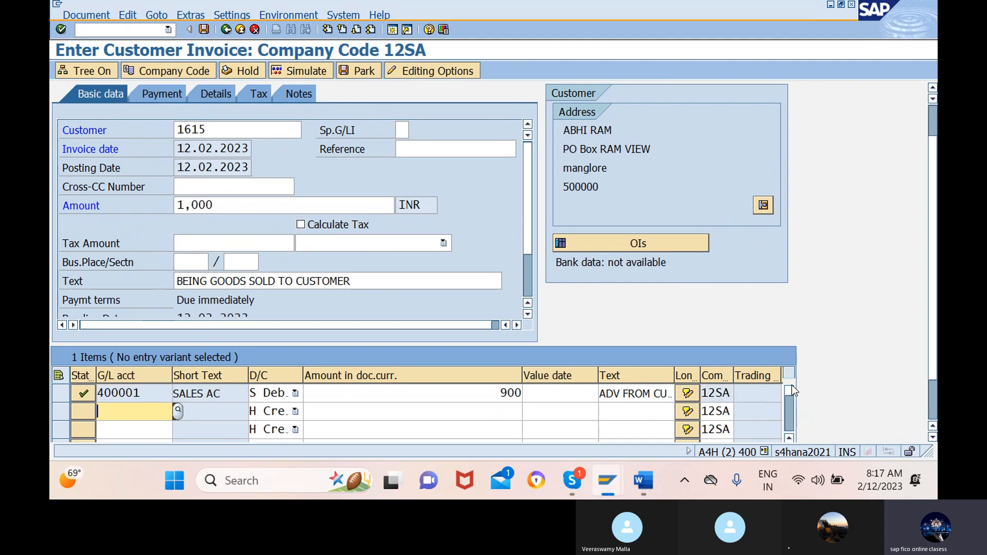
left_click_drag(792, 387, 792, 404)
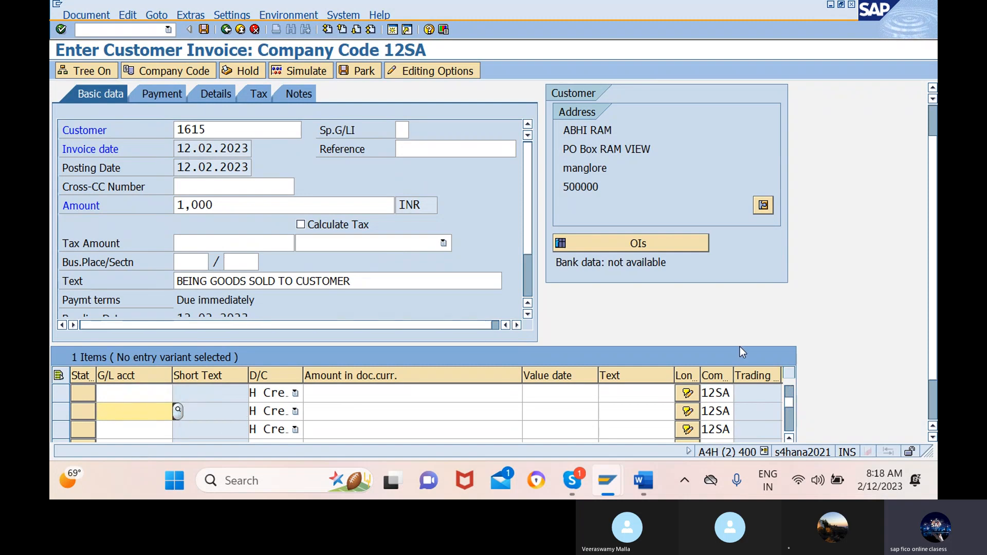
left_click(792, 389)
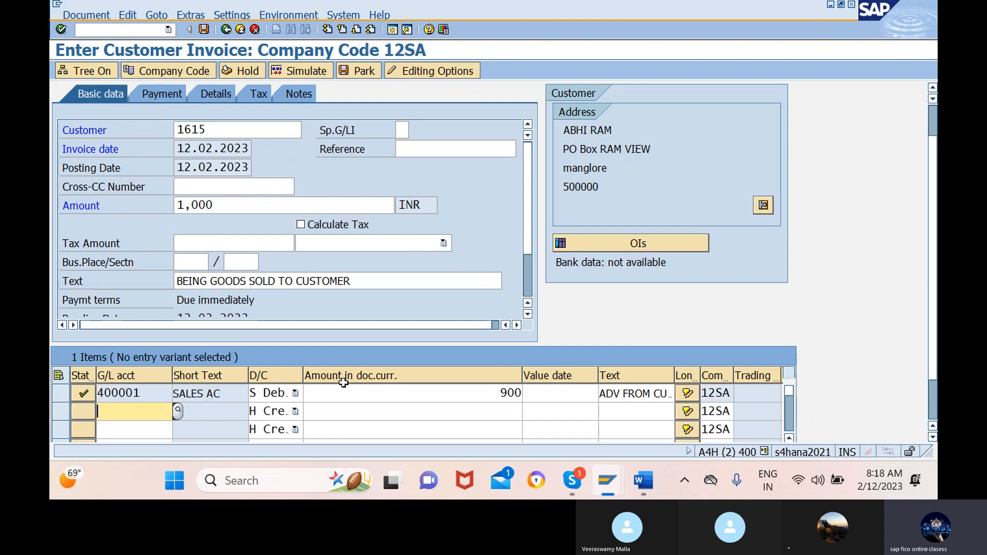
left_click(276, 393)
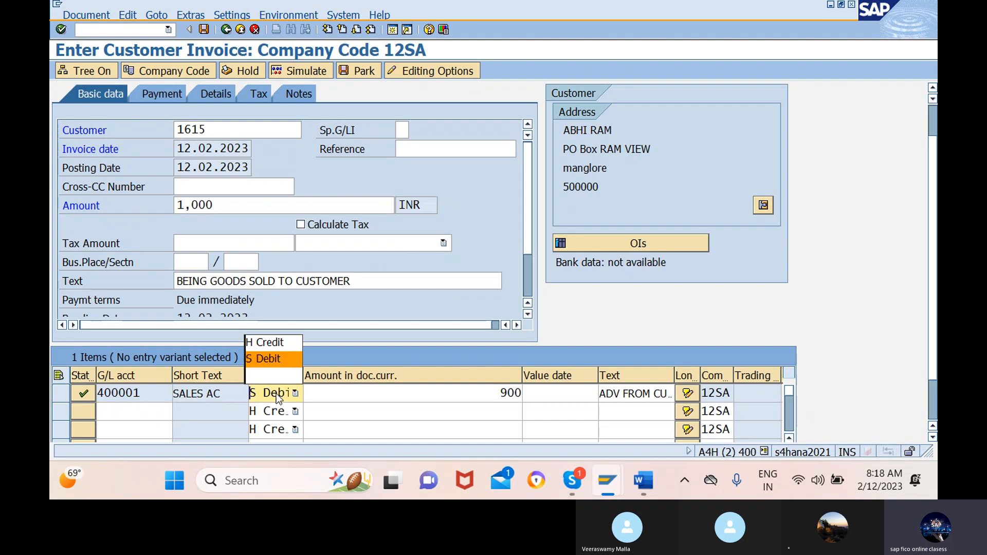
left_click(280, 342)
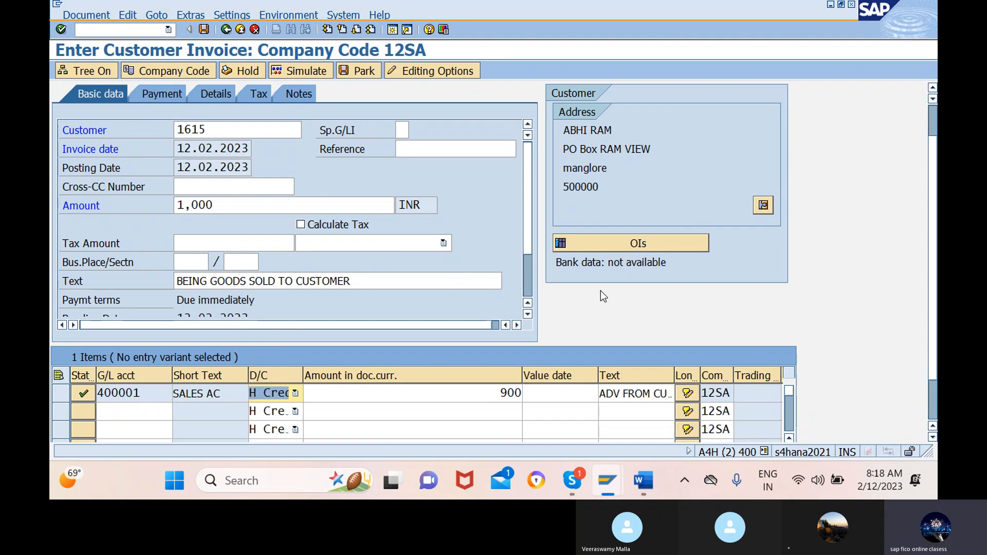
key("Return")
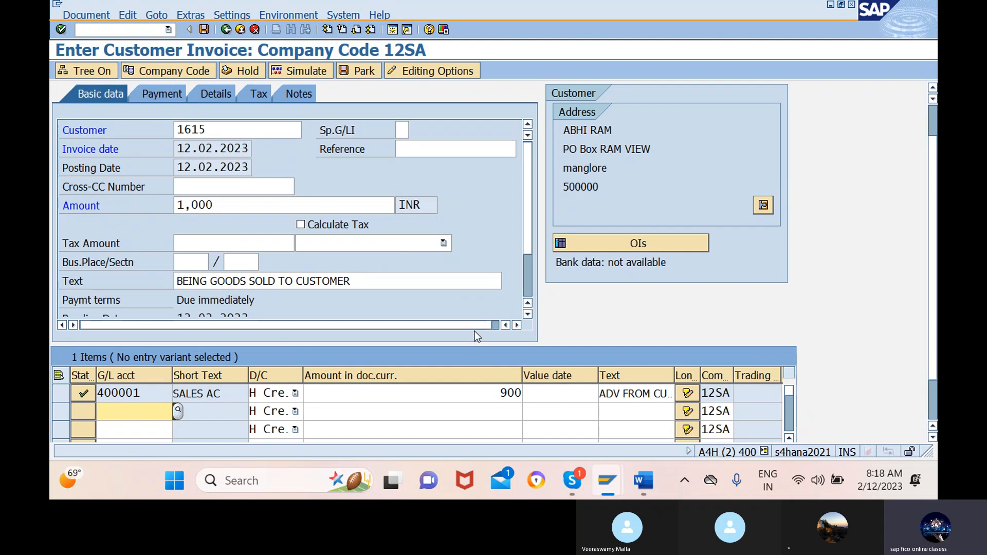
Step: Set the SALES AC line item's amount in document currency to 1000 and confirm the entry
scroll(476, 331, "up", 2)
scroll(476, 331, "up", 1)
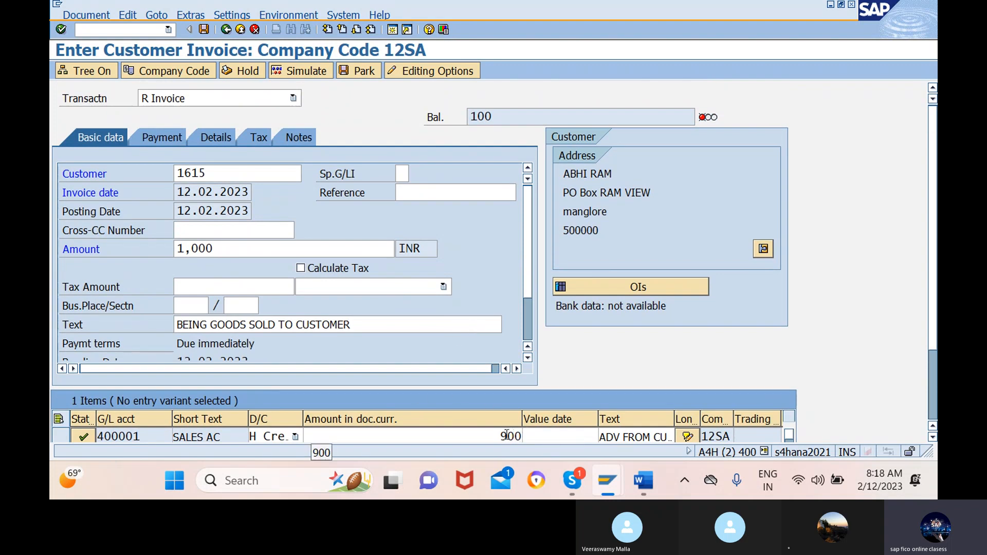
left_click_drag(498, 436, 538, 438)
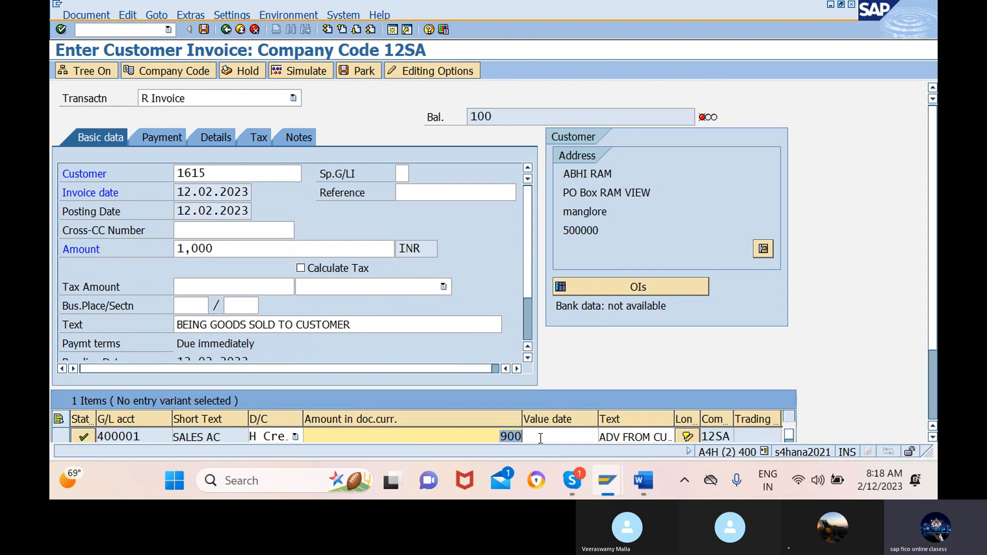
key("Delete")
scroll(540, 438, "down", 1)
type("1000")
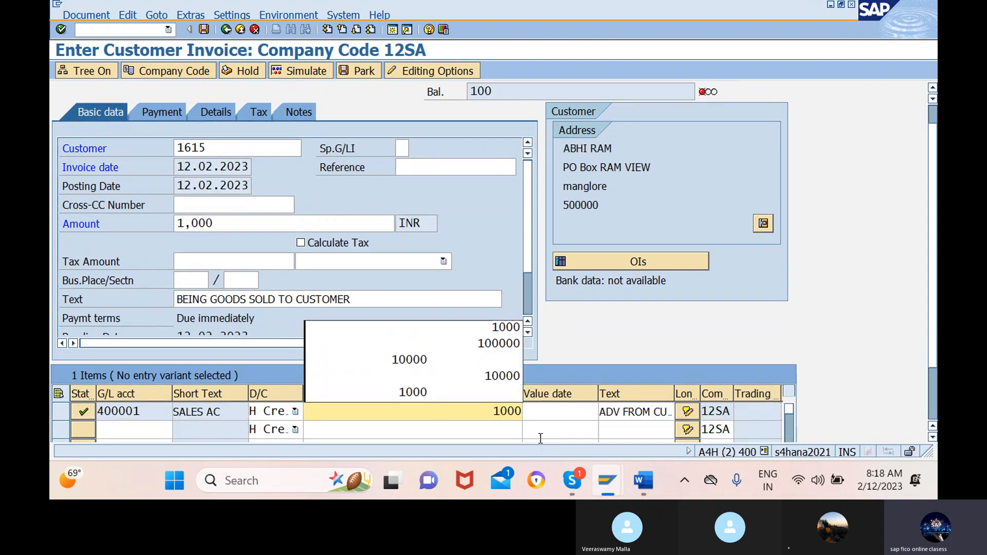
key("Return")
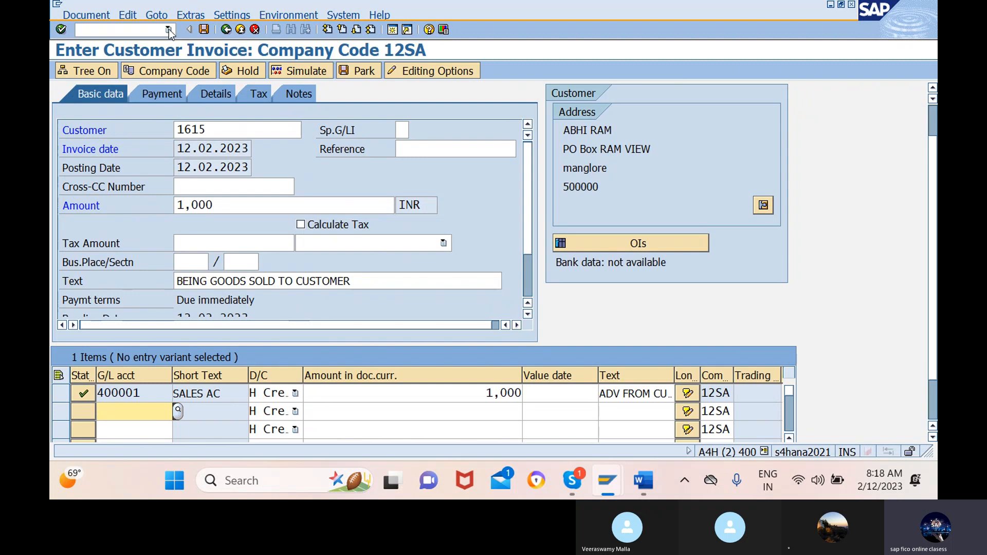
Step: Simulate the customer invoice and post it
left_click(87, 16)
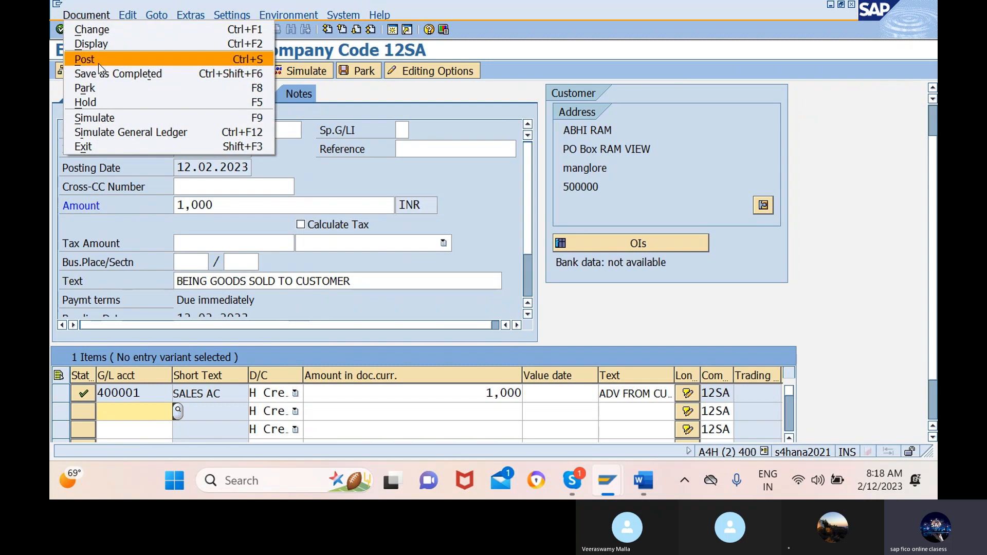
left_click(116, 117)
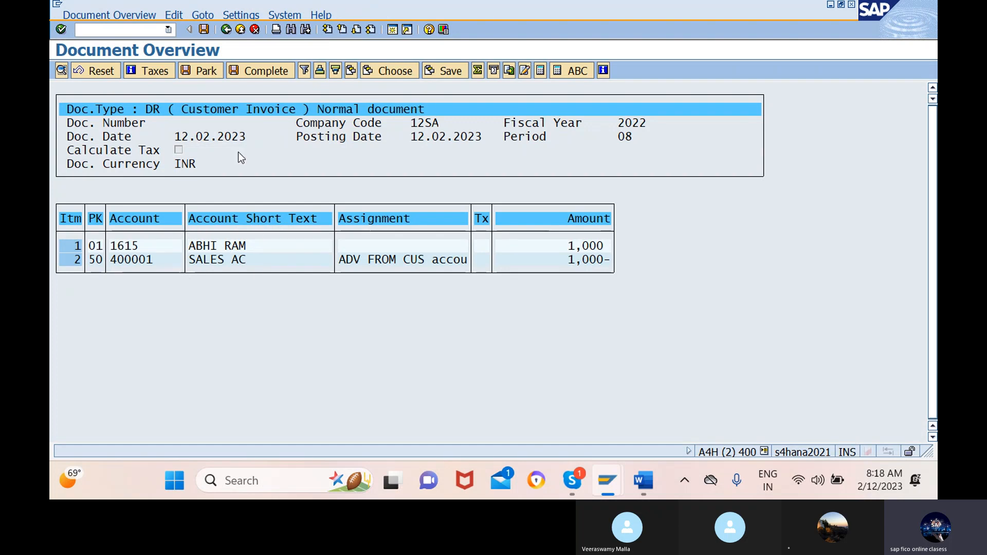
left_click(204, 29)
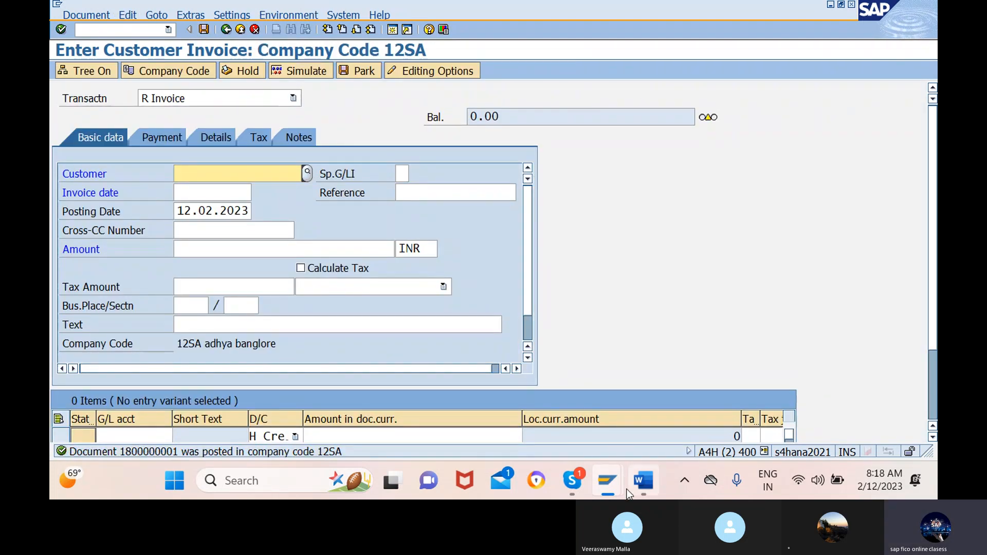
Step: Switch to the Word configuration document and highlight the advance clearing transaction code f-39 in the unit testing list
mouse_move(645, 485)
left_click(625, 415)
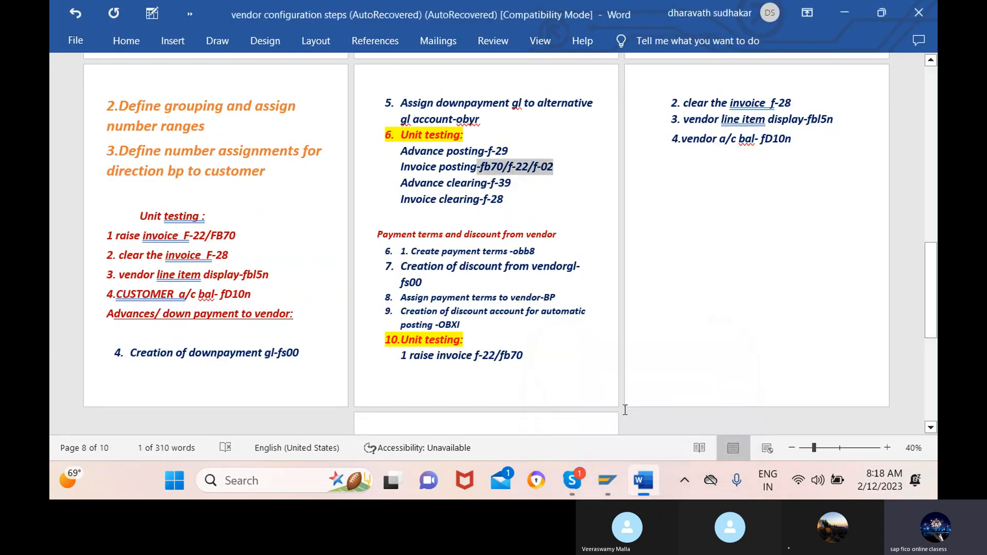
left_click_drag(514, 182, 490, 188)
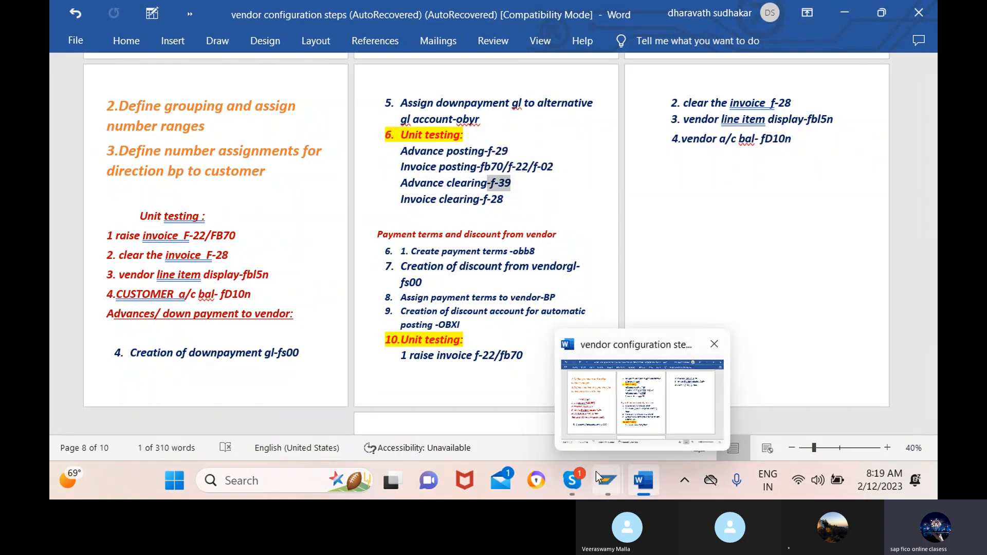
Step: Switch back to SAP and open the customer down payment clearing transaction with /NF-39
mouse_move(596, 476)
left_click(705, 409)
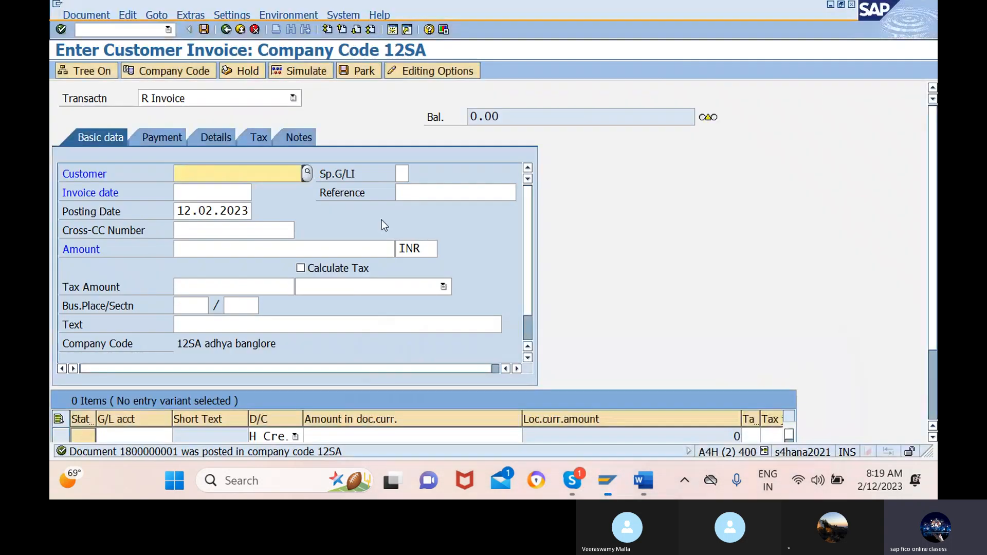
left_click(115, 29)
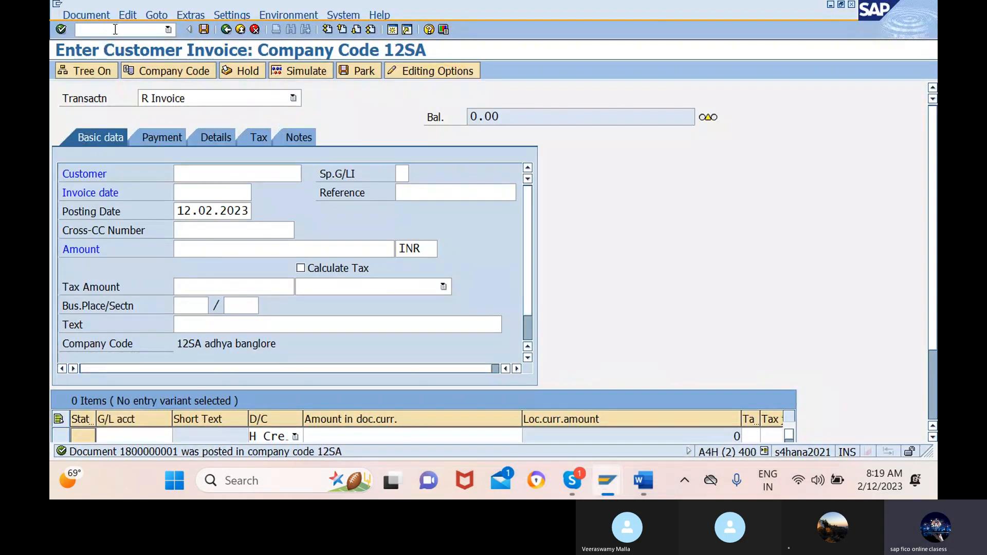
type("/NF-")
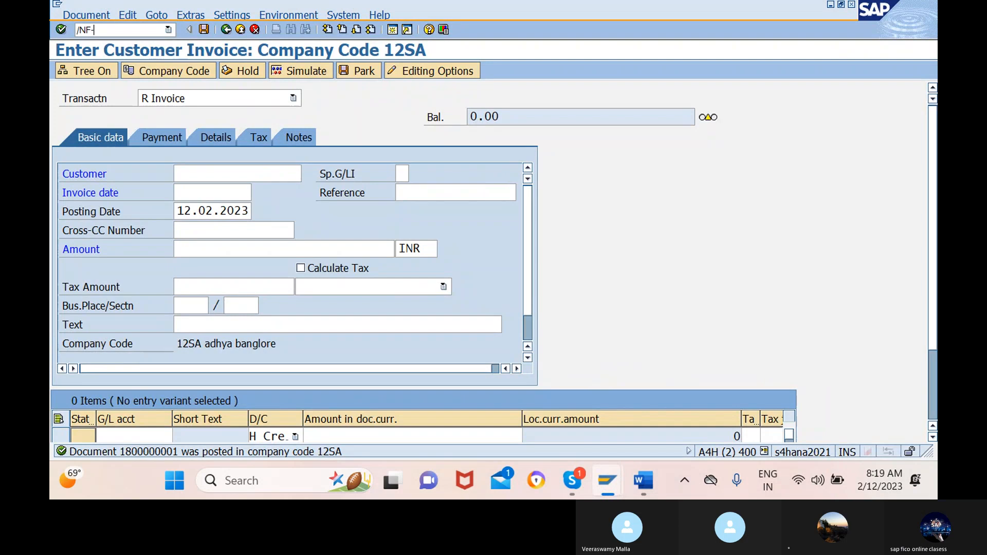
type("39")
key("Return")
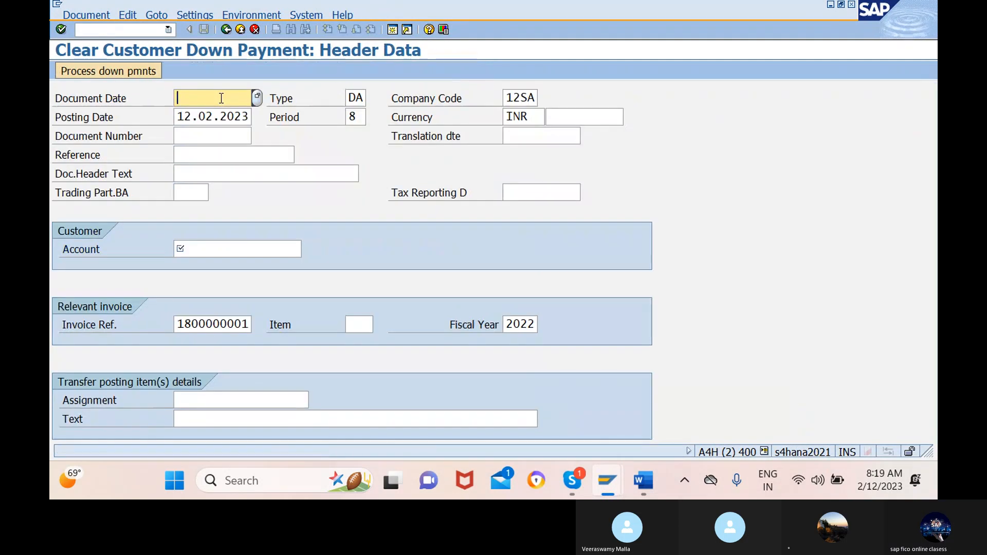
Step: Set the document date to 12.02.2023 and enter REF as the reference of the down payment clearing
left_click(257, 98)
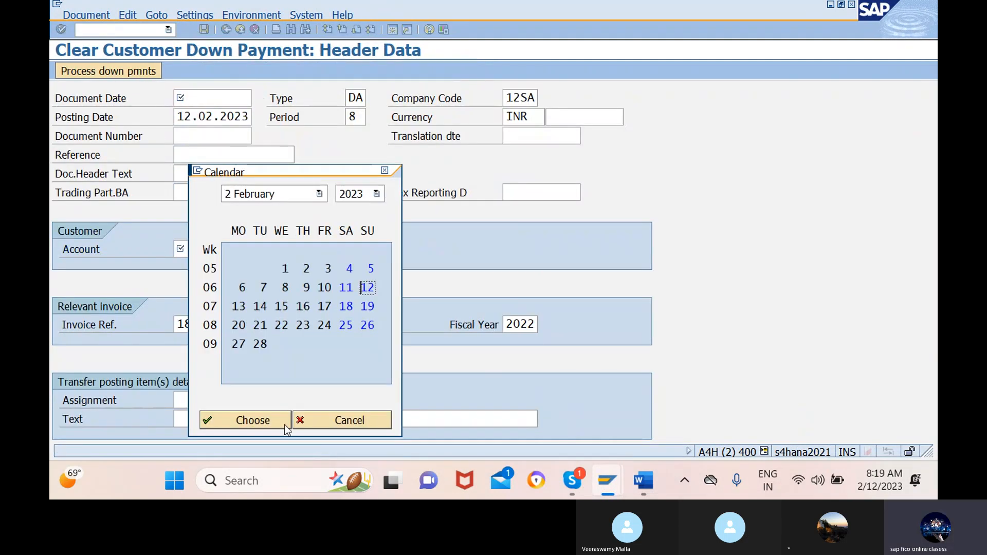
left_click(266, 421)
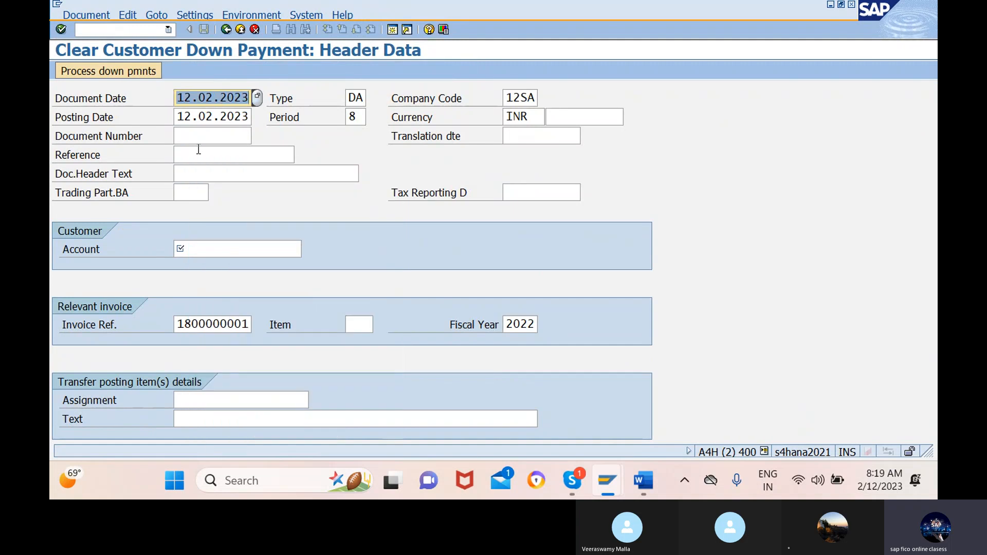
left_click(235, 154)
type("REF")
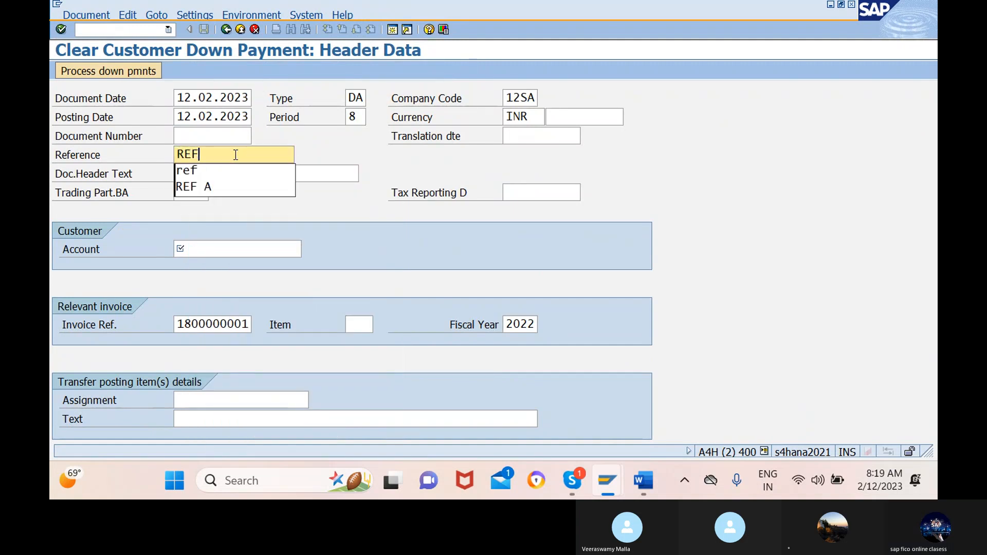
Step: Enter "ADV FROM CUS account CL" as the document header text
left_click(326, 172)
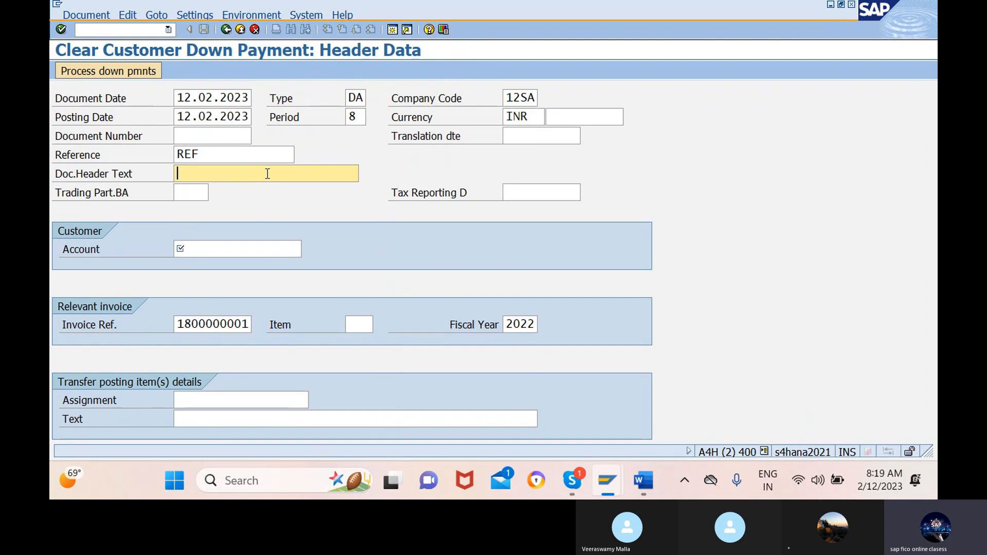
type("v")
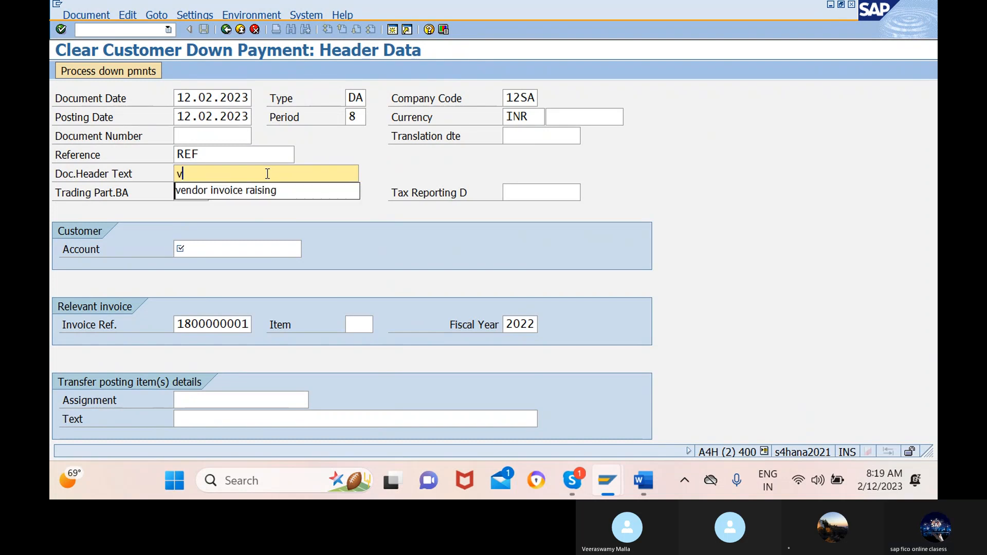
key("BackSpace")
type("ADV FROM CUS account")
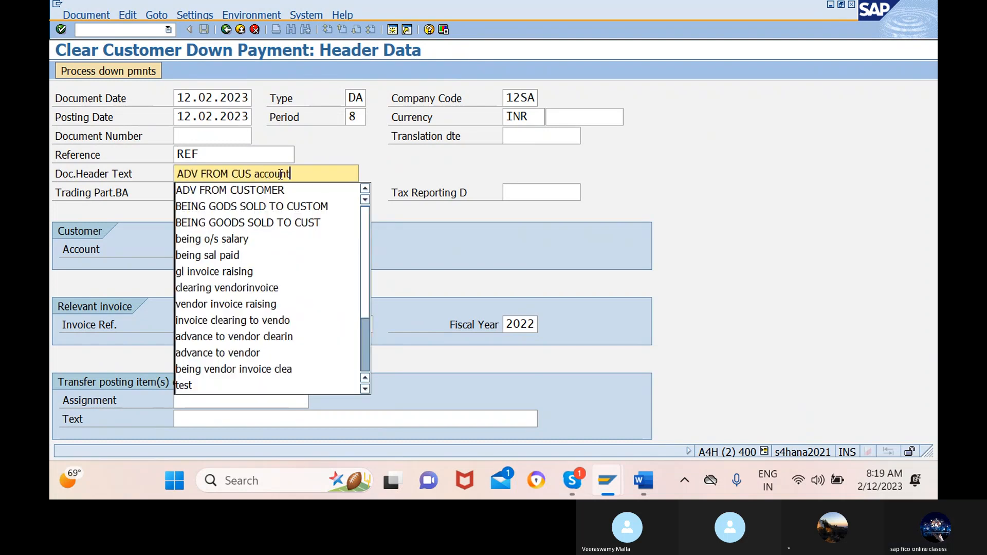
left_click(287, 174)
type("CL")
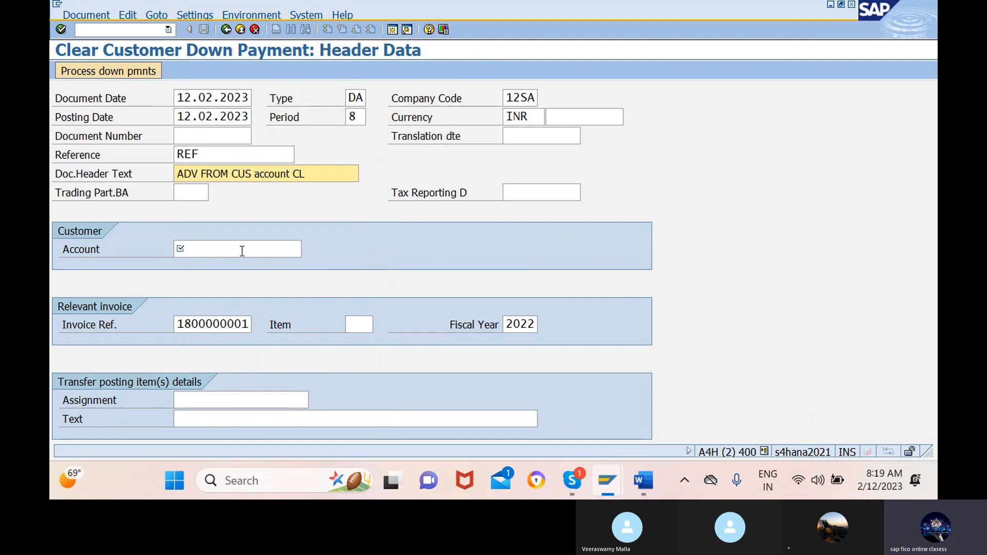
Step: Look up the customers of company code 12SA and choose the listed customer as the account
left_click(303, 249)
left_click(307, 249)
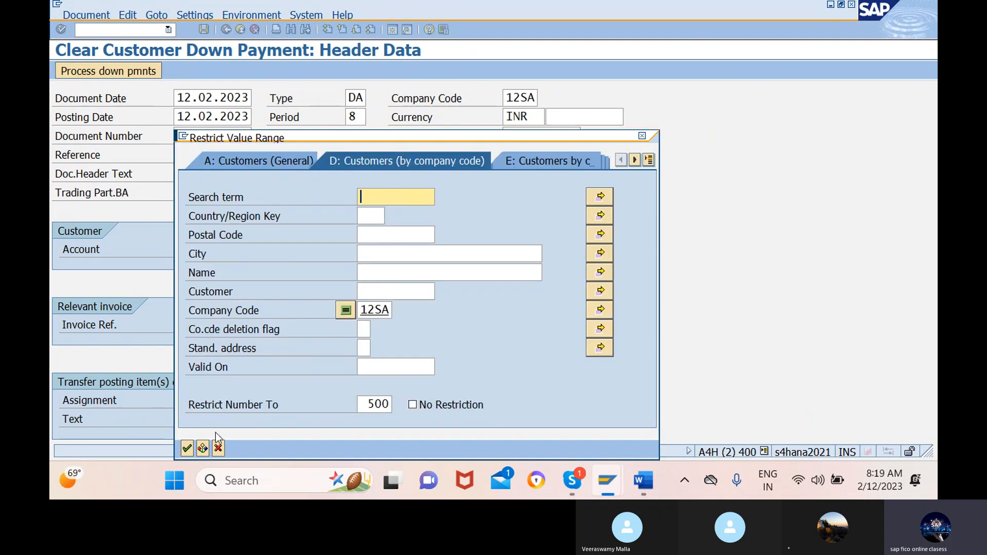
left_click(187, 448)
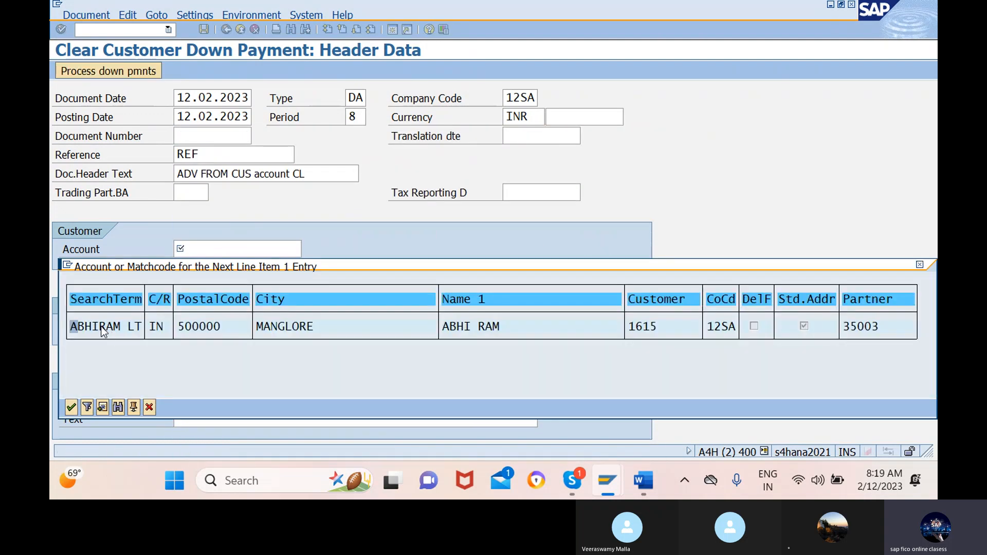
left_click(101, 327)
left_click(71, 408)
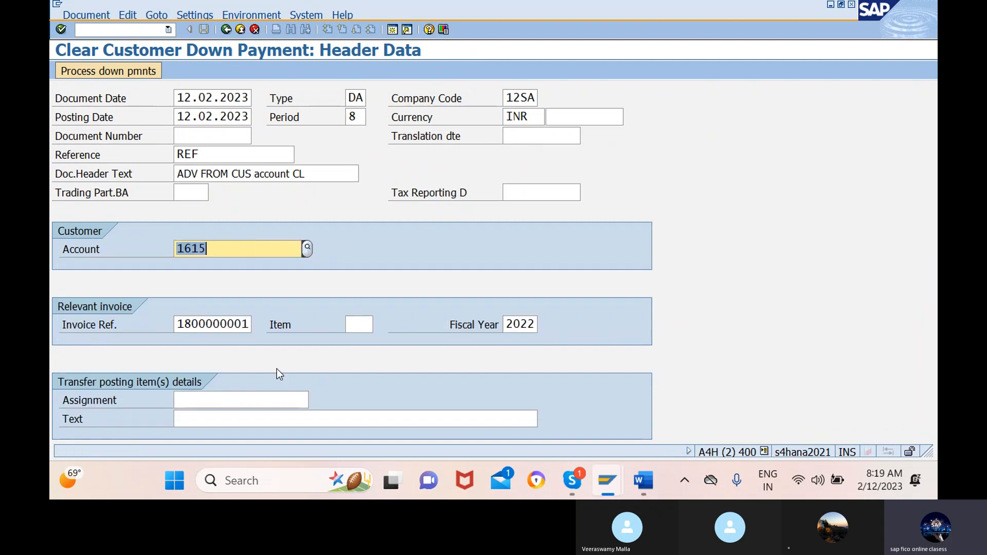
Step: Fill in the transfer posting details with assignment "ADV FROM CUS accou" and text "ADV FROM CUS account CLEARING"
left_click(242, 400)
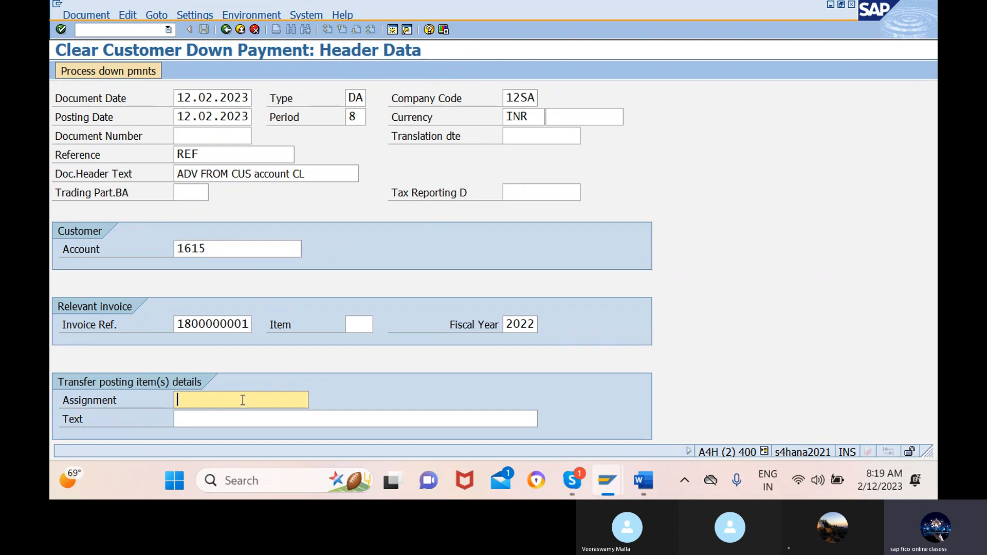
type("ADV FROM CUS accou")
left_click(364, 419)
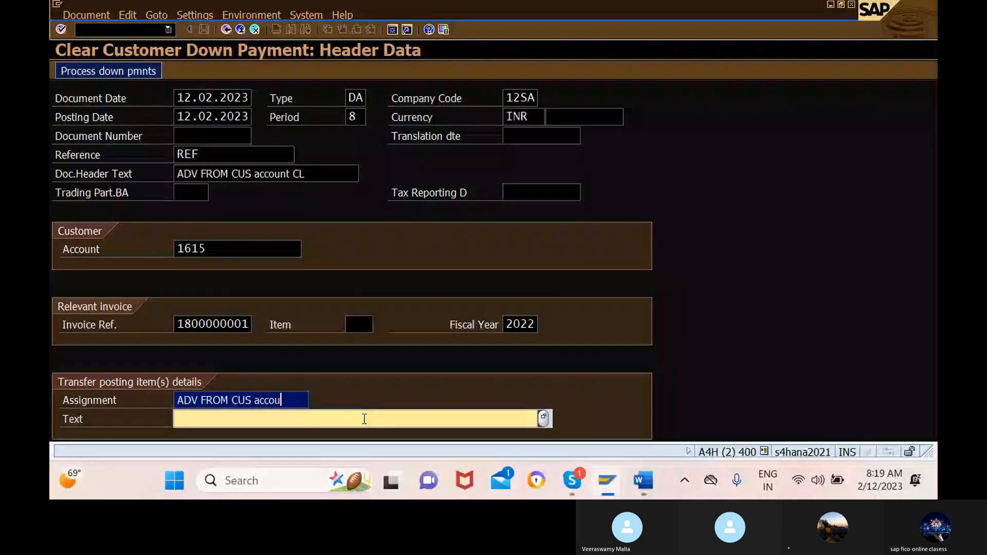
type("ADV FROM CUS account")
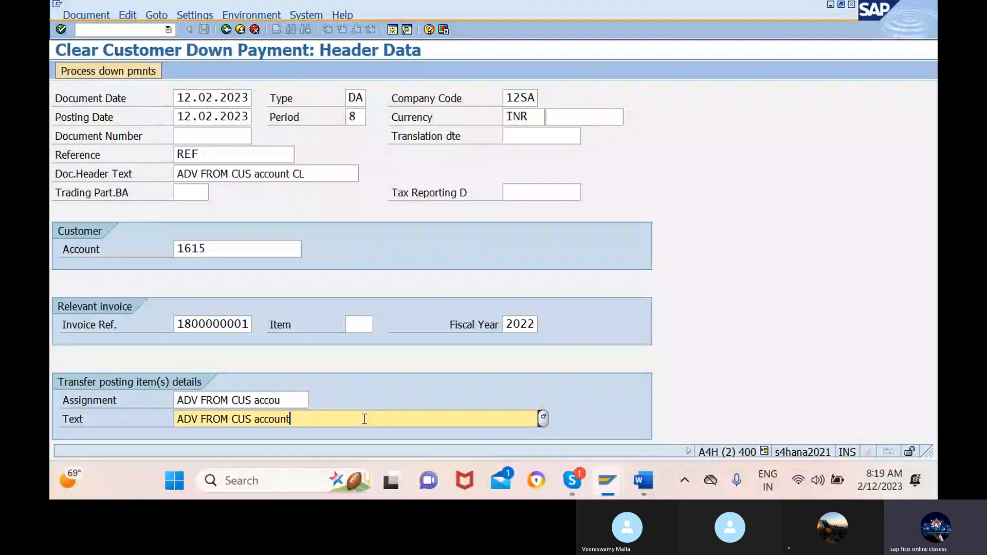
type("CL")
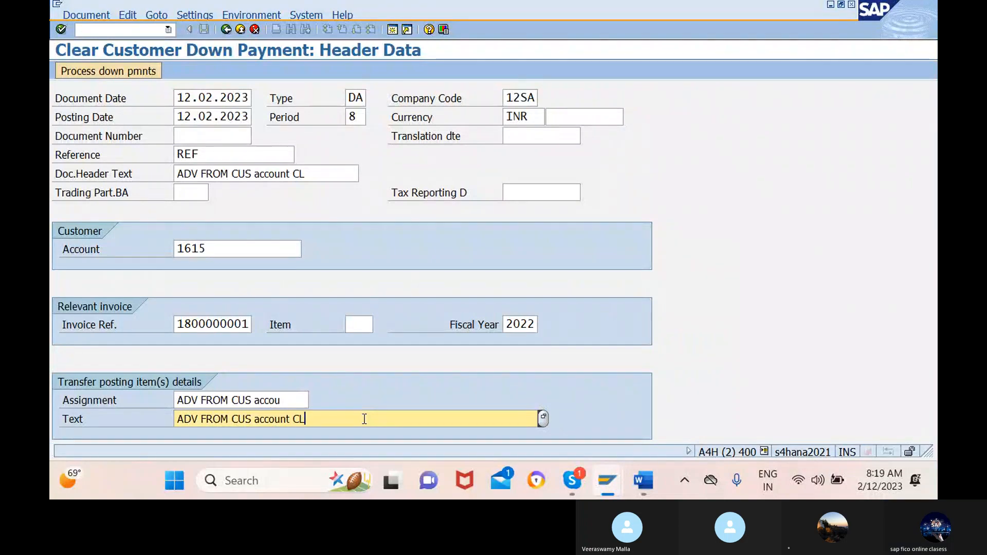
type("EARING")
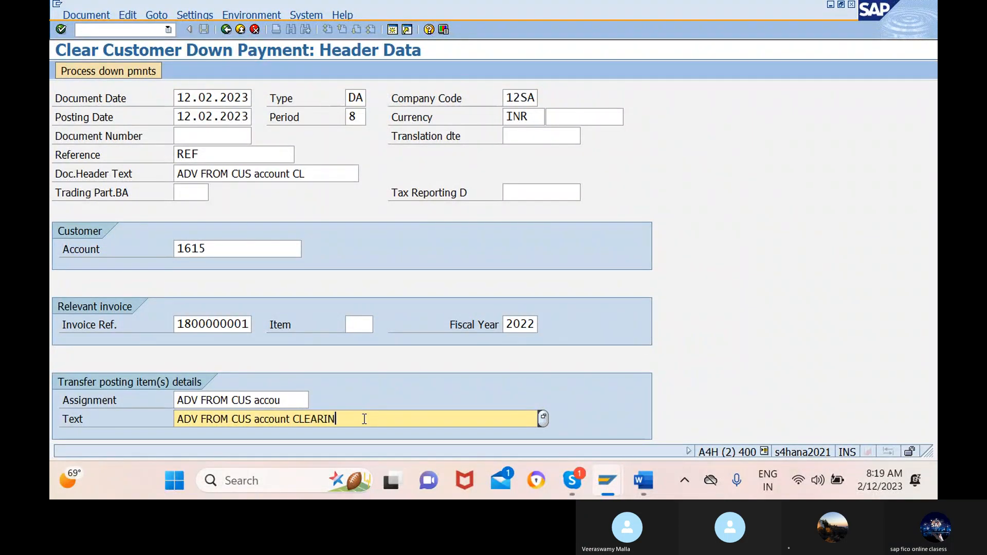
Step: Process the customer's down payments and try to simulate the clearing document without a selected line item
left_click(146, 71)
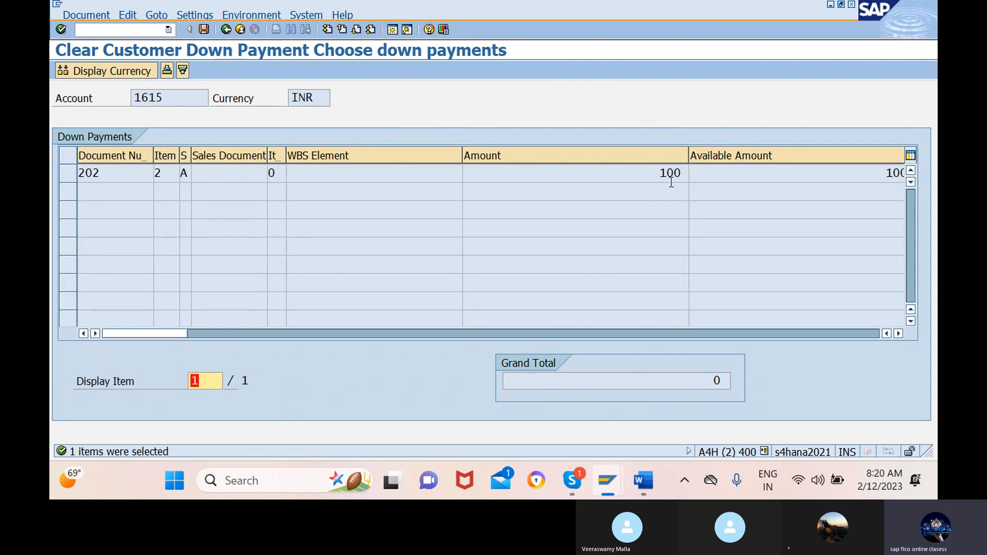
key("Return")
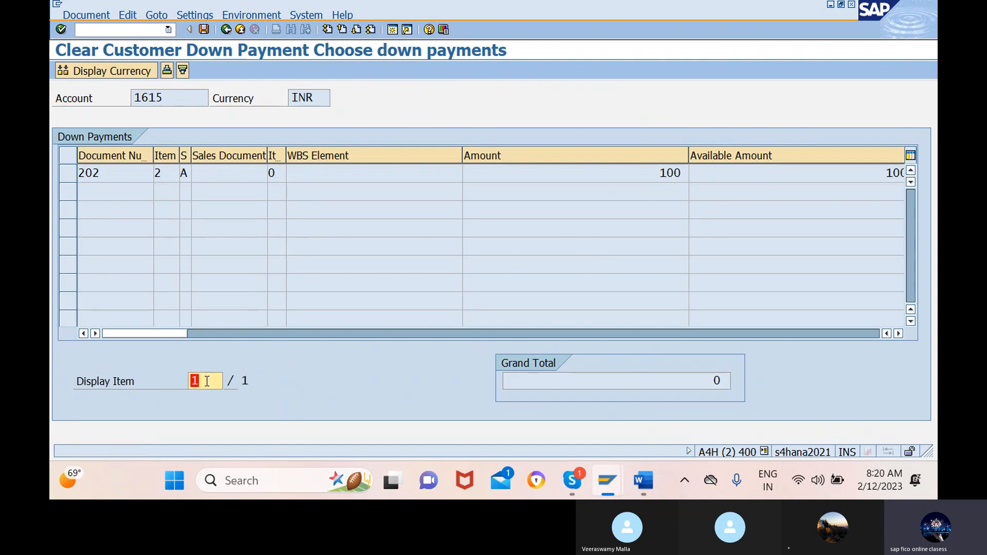
left_click(85, 15)
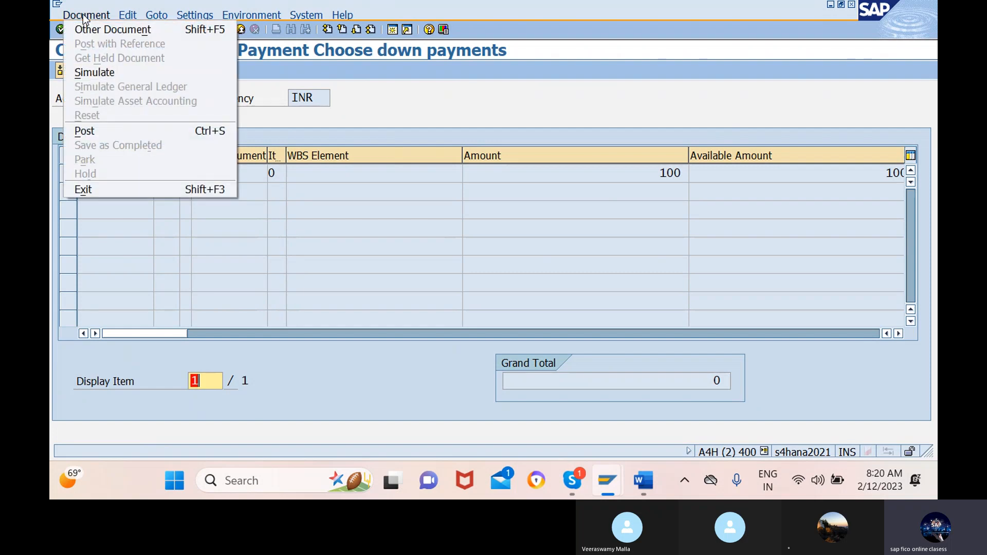
left_click(103, 73)
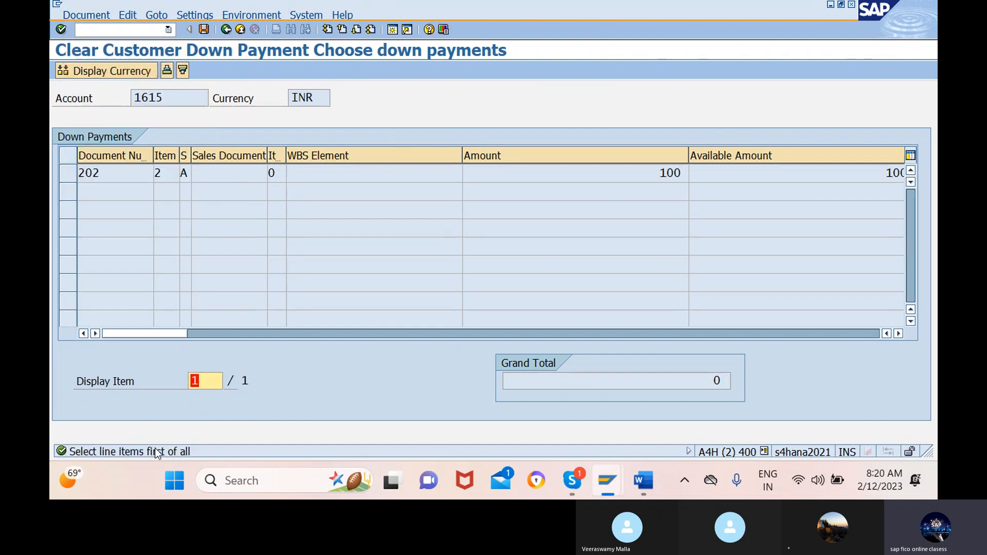
Step: Select the 100 INR down payment line item, simulate the clearing document and post it
left_click(69, 174)
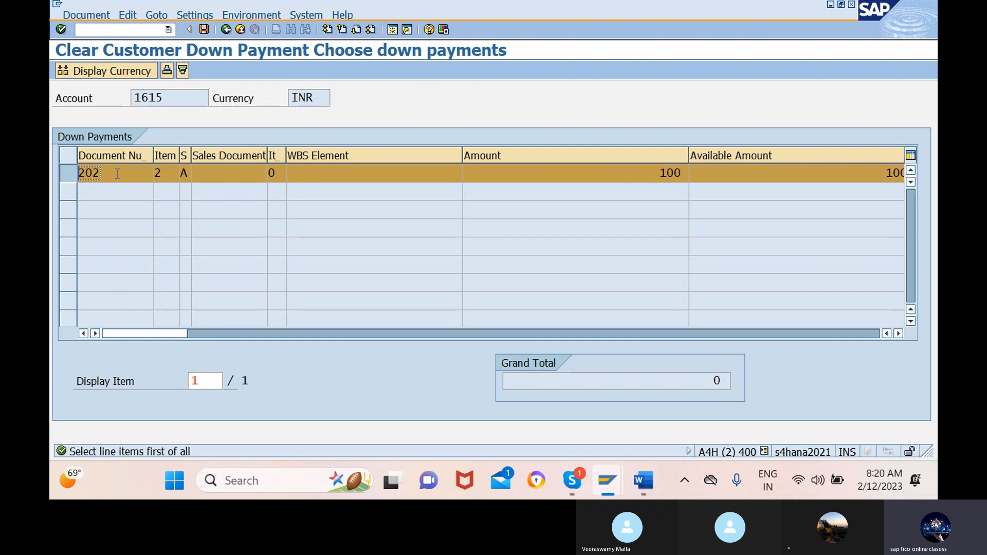
left_click(94, 16)
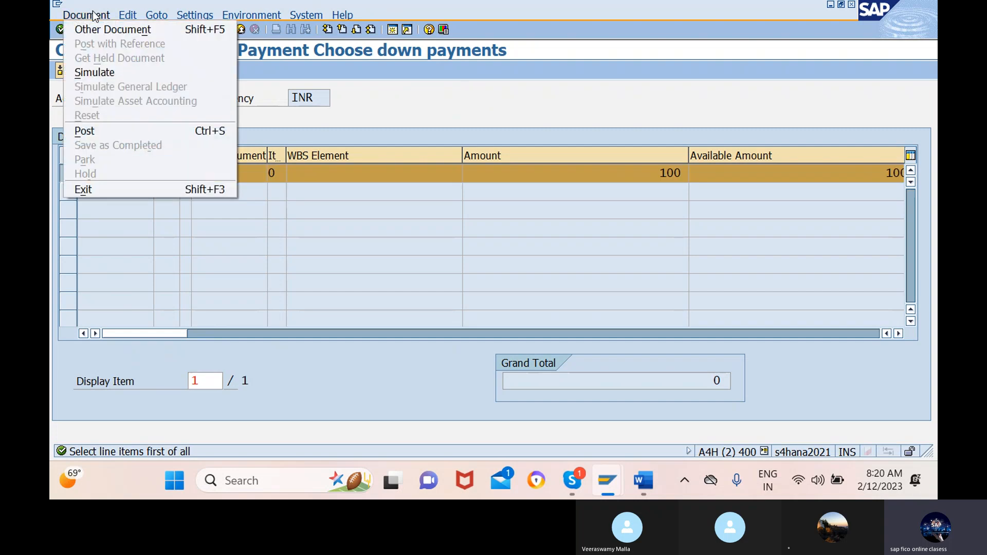
left_click(95, 69)
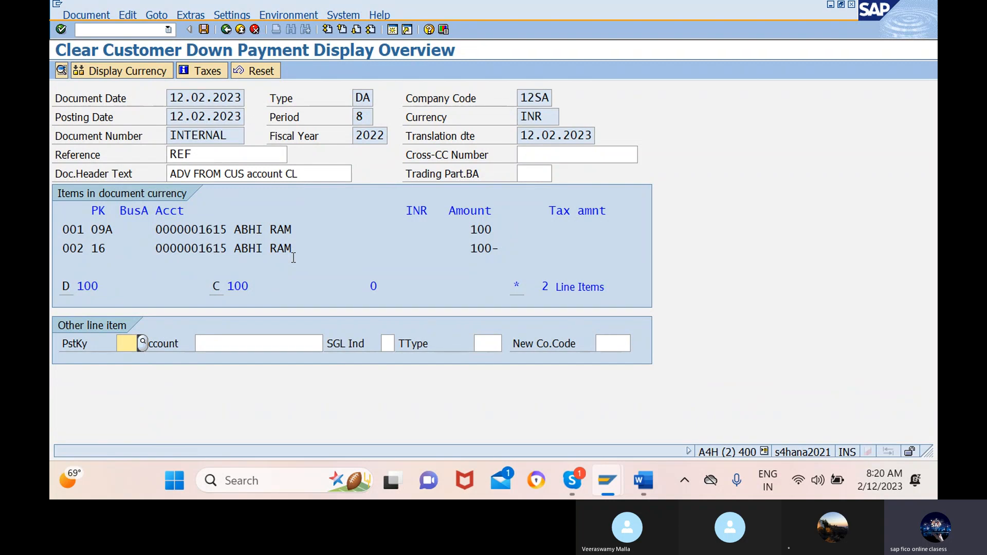
left_click(205, 30)
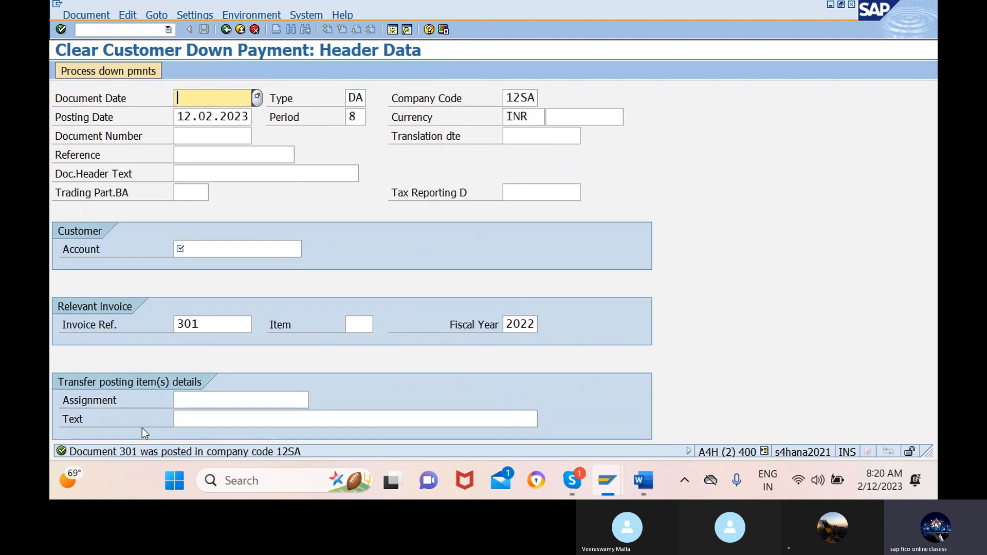
Step: Switch to the Word configuration document and append "→1000" to the customer invoice posting line fb70/f-22/f-02 under unit testing
left_click(640, 476)
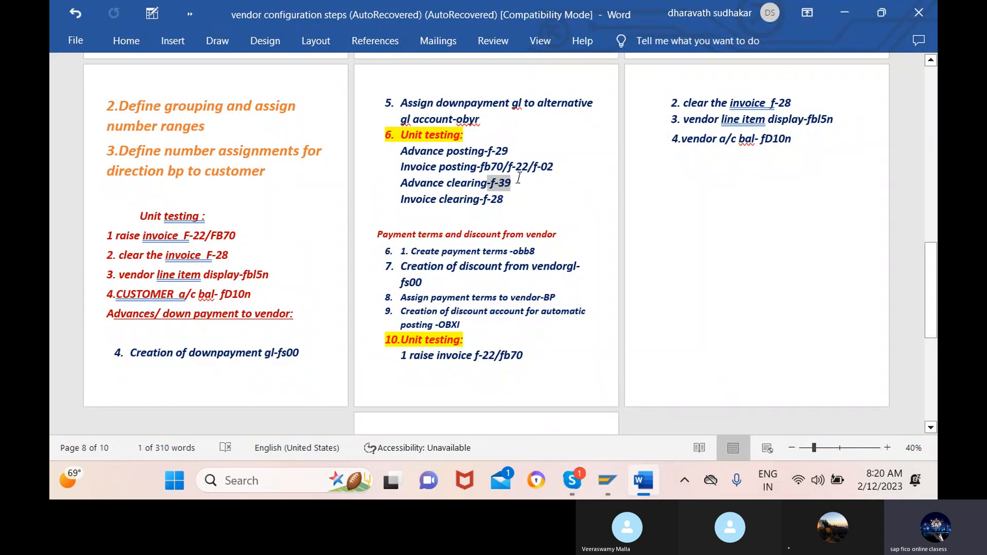
left_click_drag(557, 166, 566, 172)
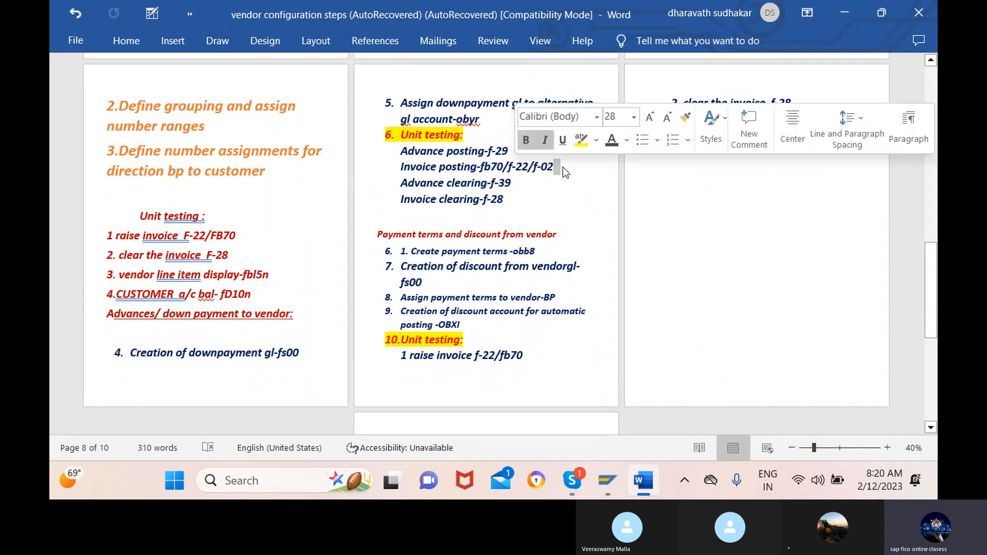
type("--1")
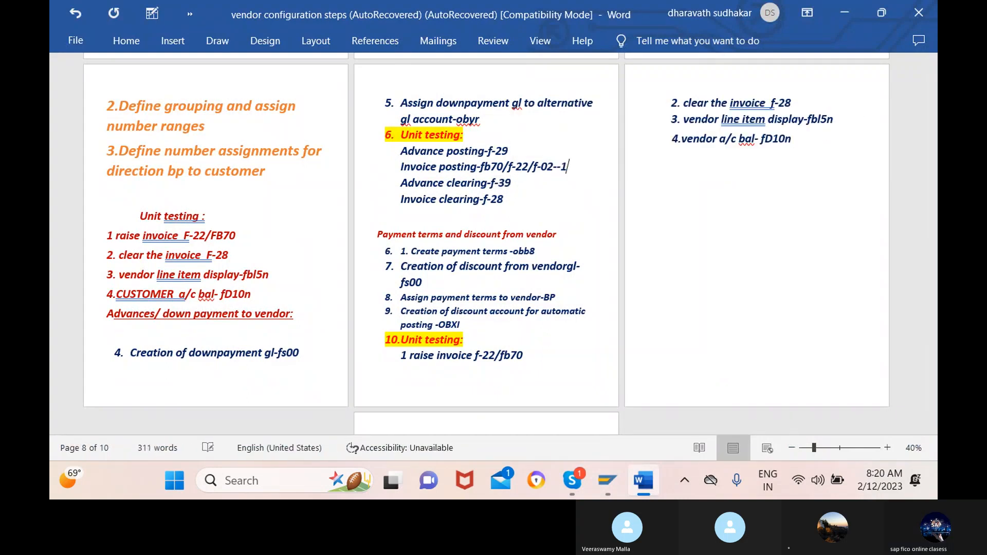
key("BackSpace")
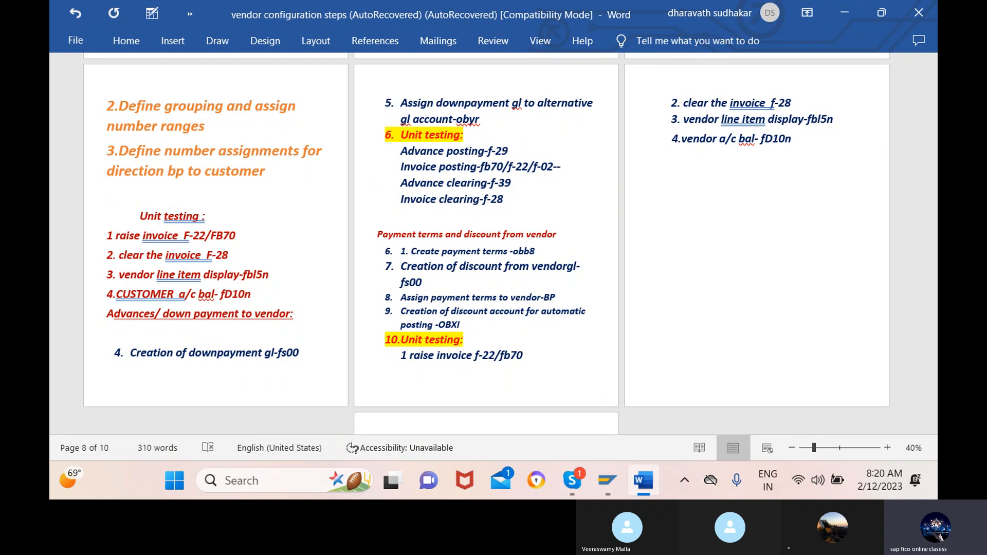
type(">")
type("1000")
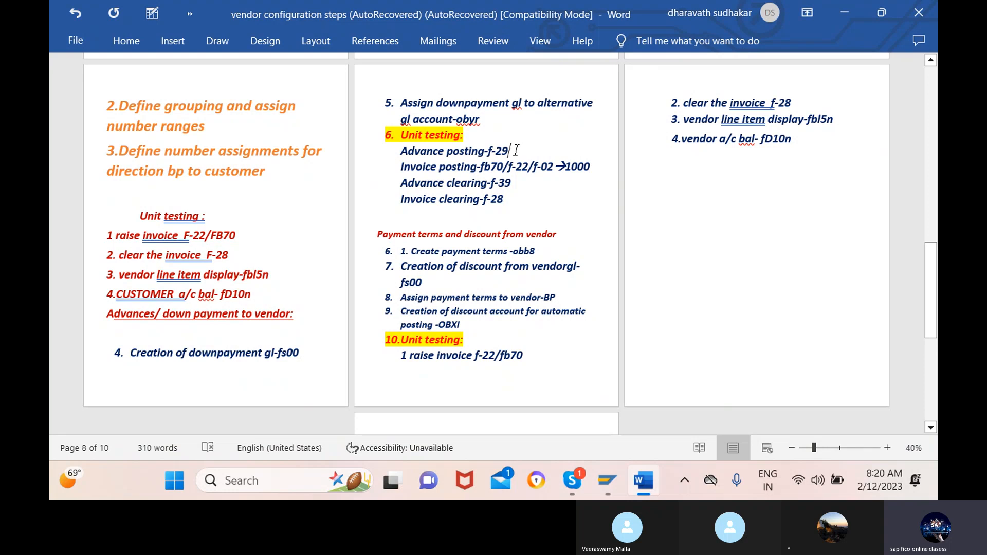
Step: Append "→100" to both the advance posting f-29 line and the advance clearing f-39 line
type("--")
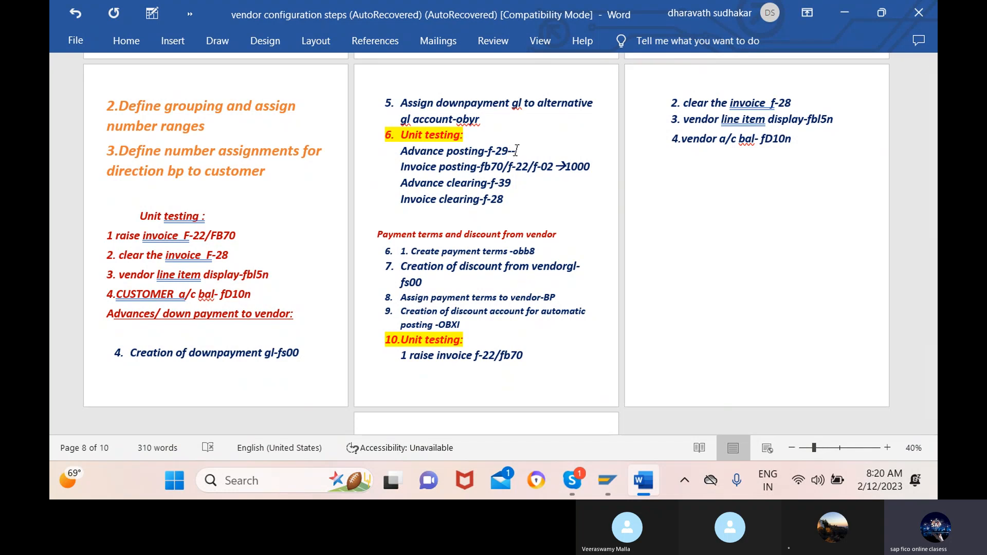
type(">")
type("100")
left_click(516, 184)
type("--")
type(">1")
type("00")
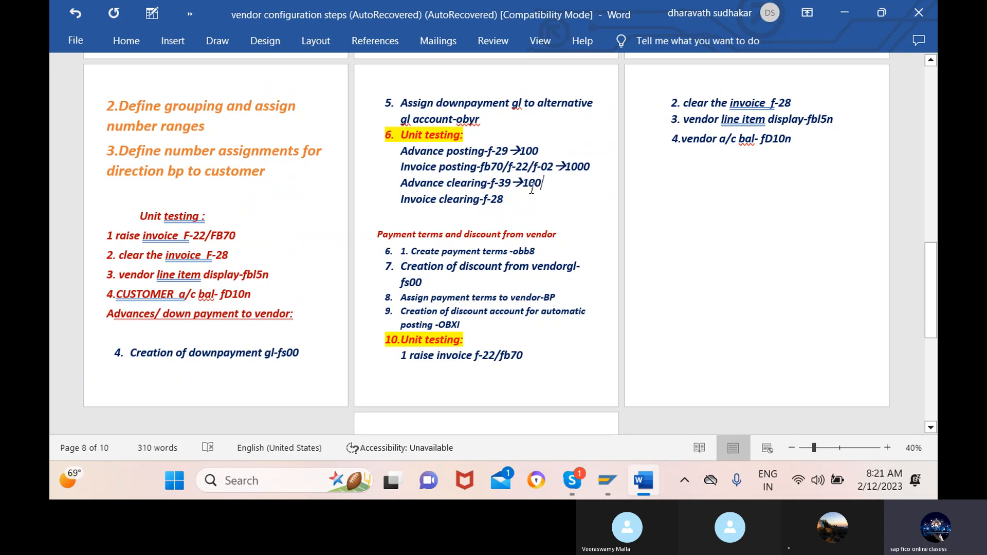
Step: Append "→900" to the invoice clearing f-28 line
type("--")
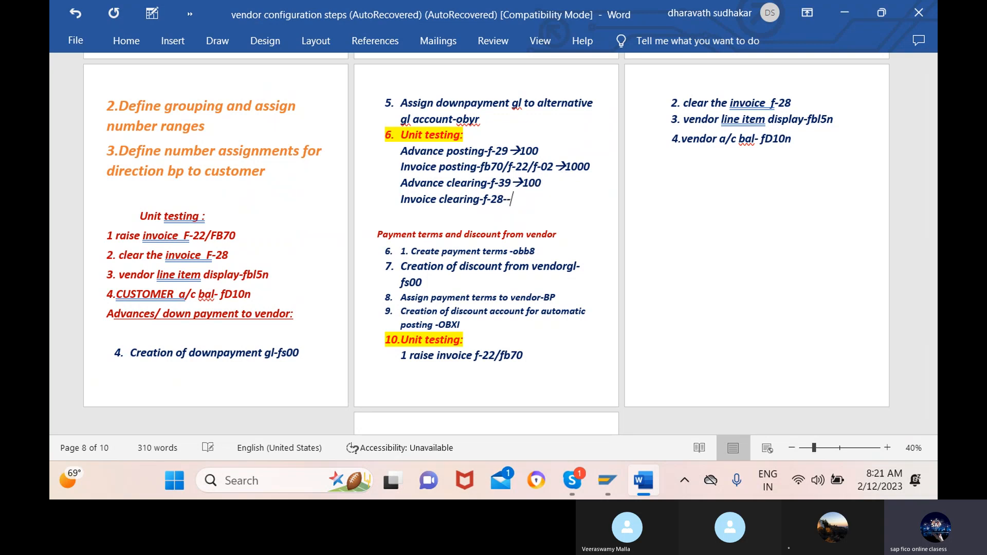
type(">")
type("900")
Step: Switch to the SAP session showing the special G/L accounts and open the incoming payments transaction F-28
mouse_move(644, 475)
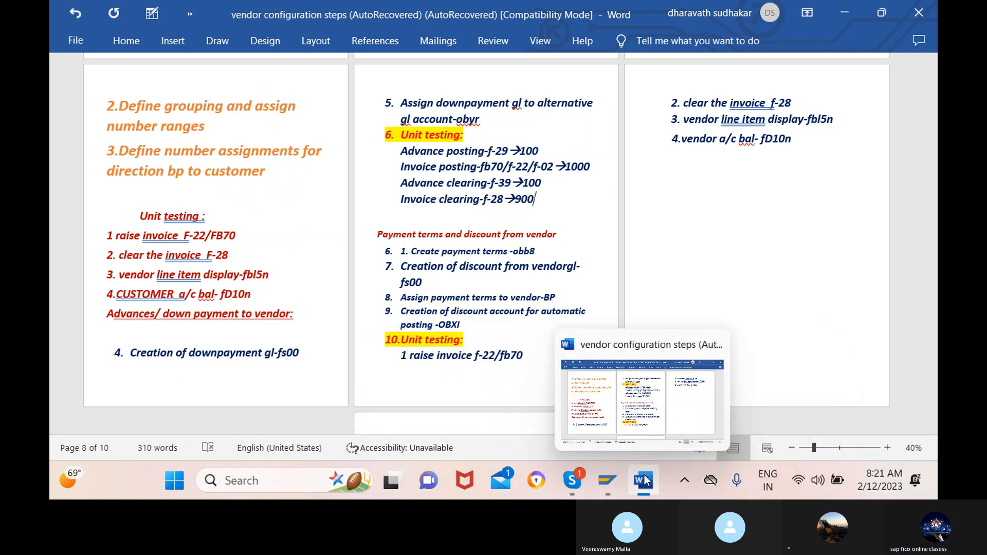
mouse_move(606, 481)
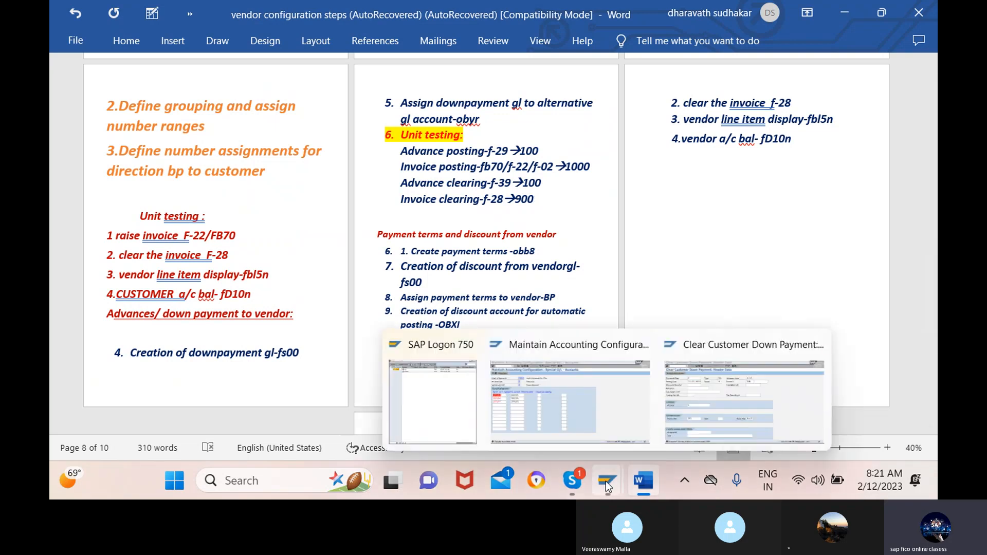
left_click(612, 413)
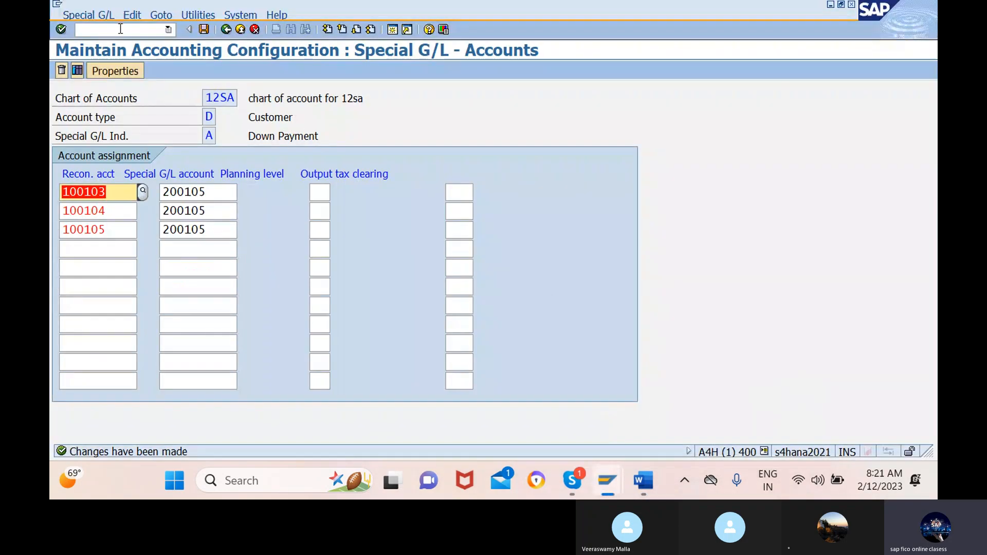
left_click(120, 29)
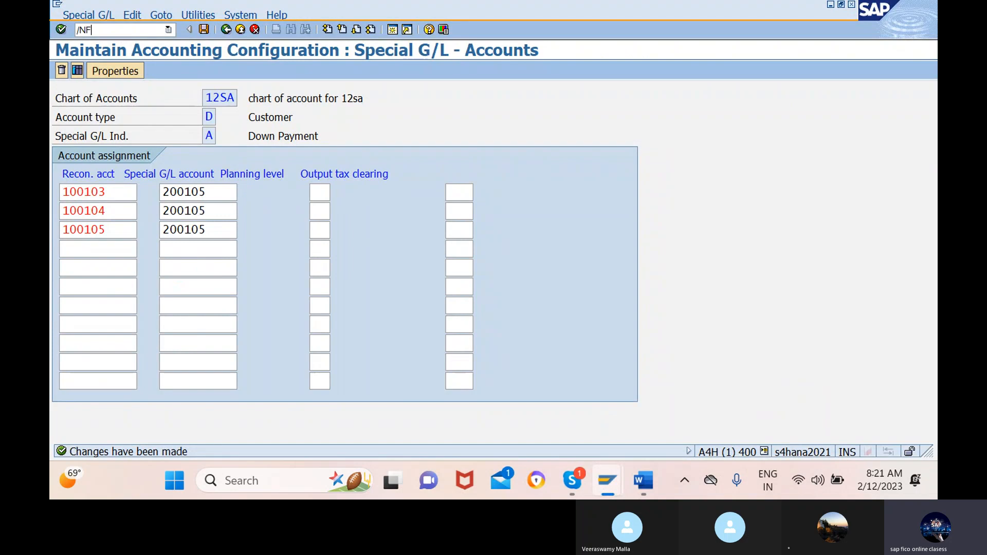
type("-28")
key("Return")
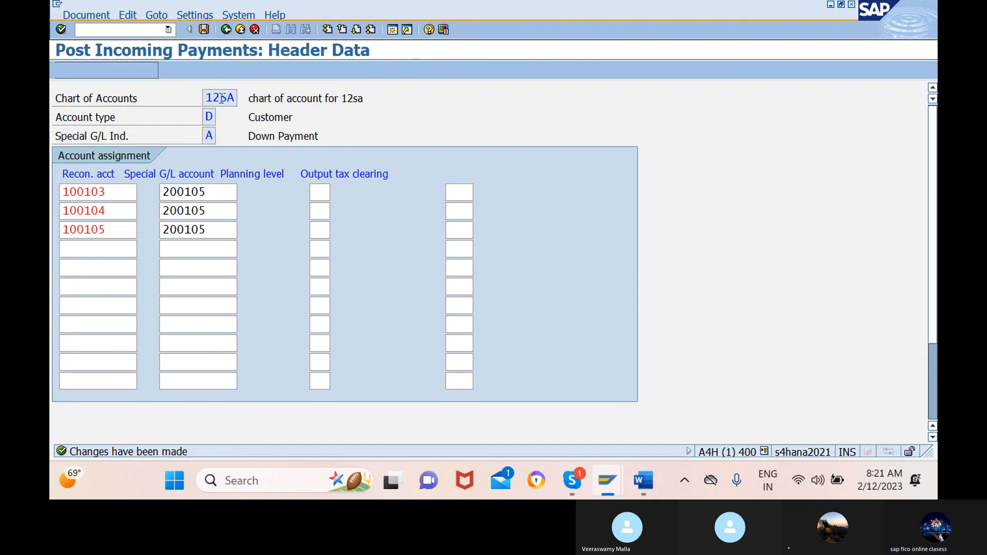
Step: Set the incoming payment's document date to 12.02.2023 and enter REF as the reference
left_click(258, 97)
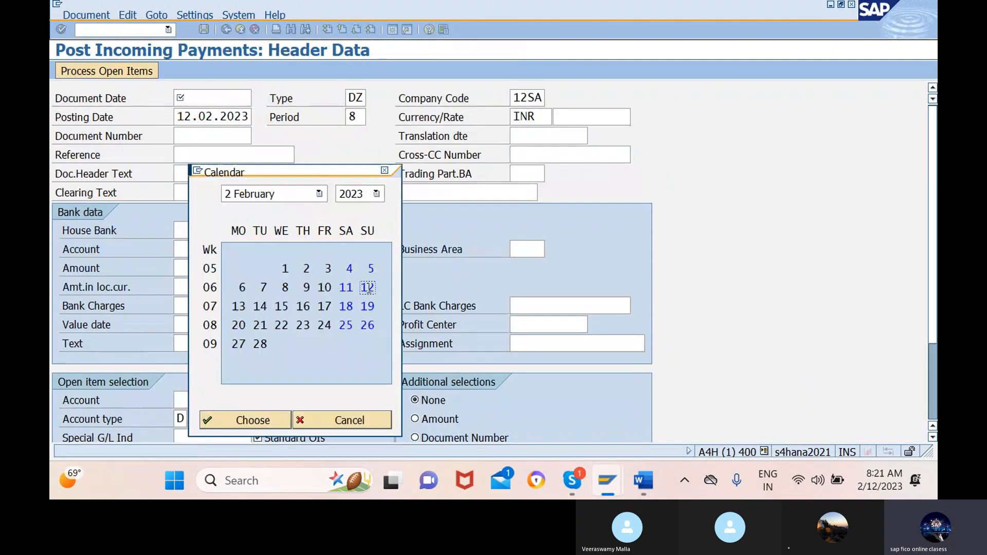
left_click(247, 421)
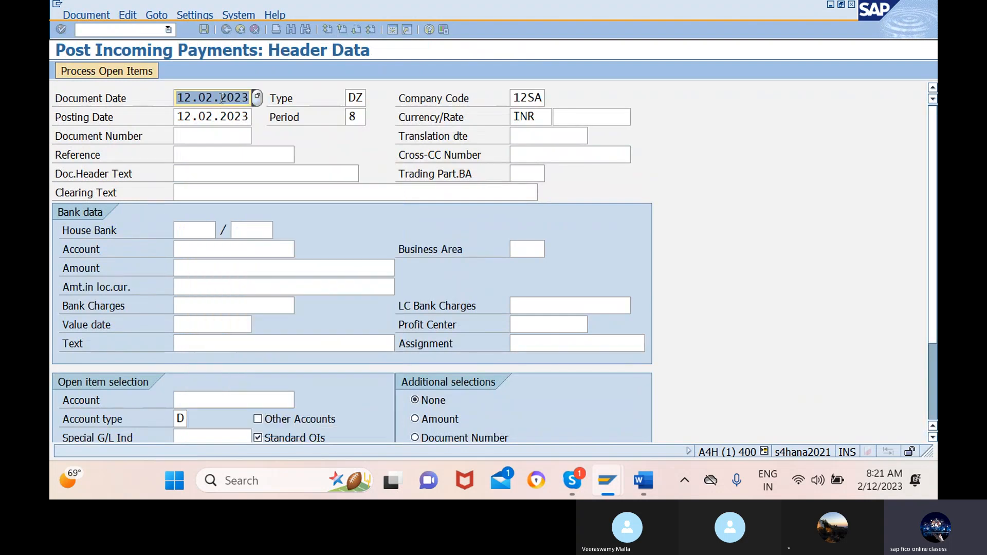
left_click(235, 154)
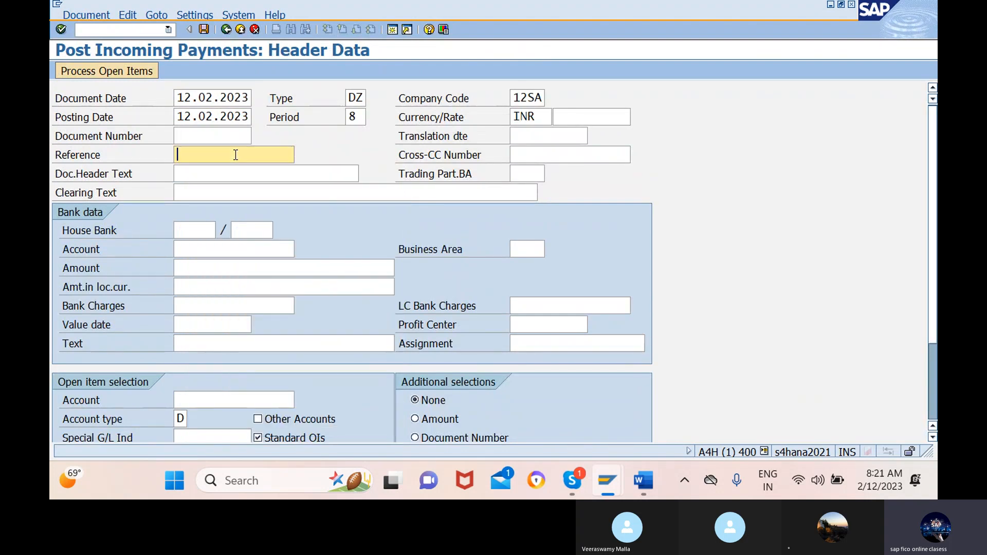
type("REF")
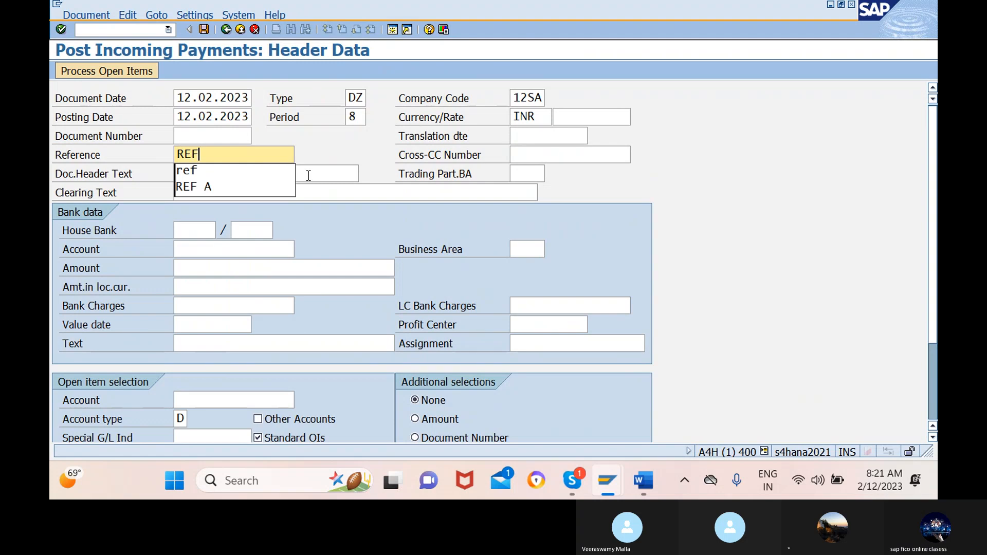
Step: Enter "CUSTOMER INVOICE CLEARING" as the document header text
left_click(268, 173)
type("CU")
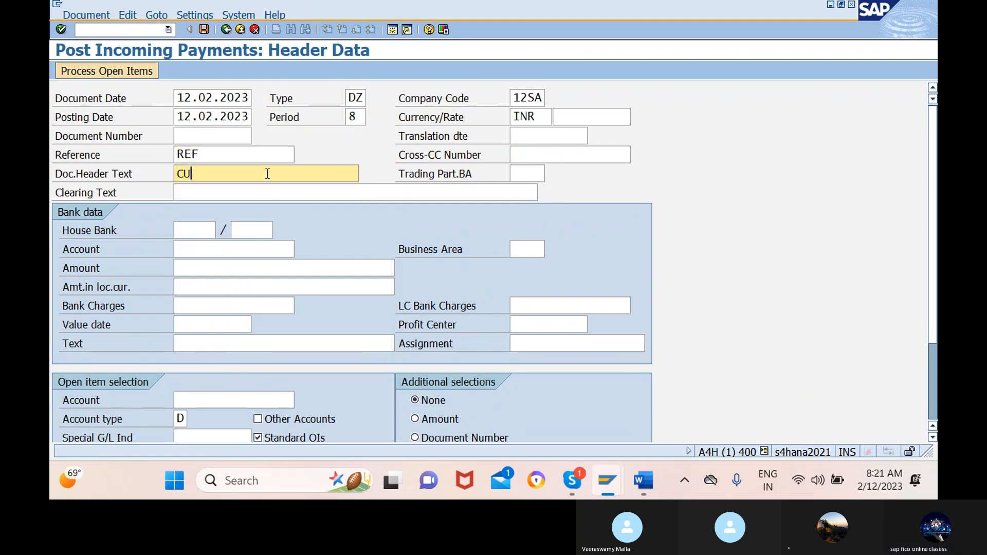
type("S")
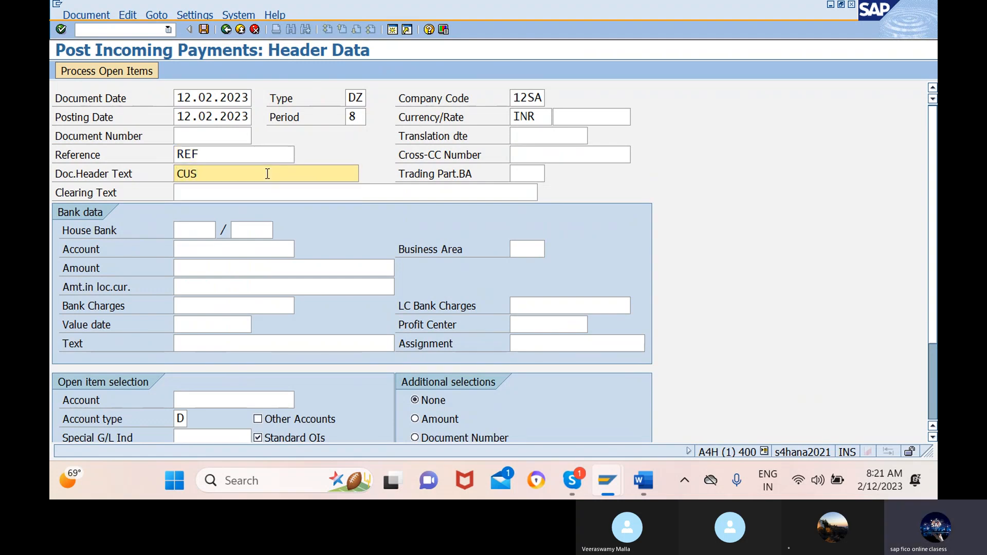
type("TOMER")
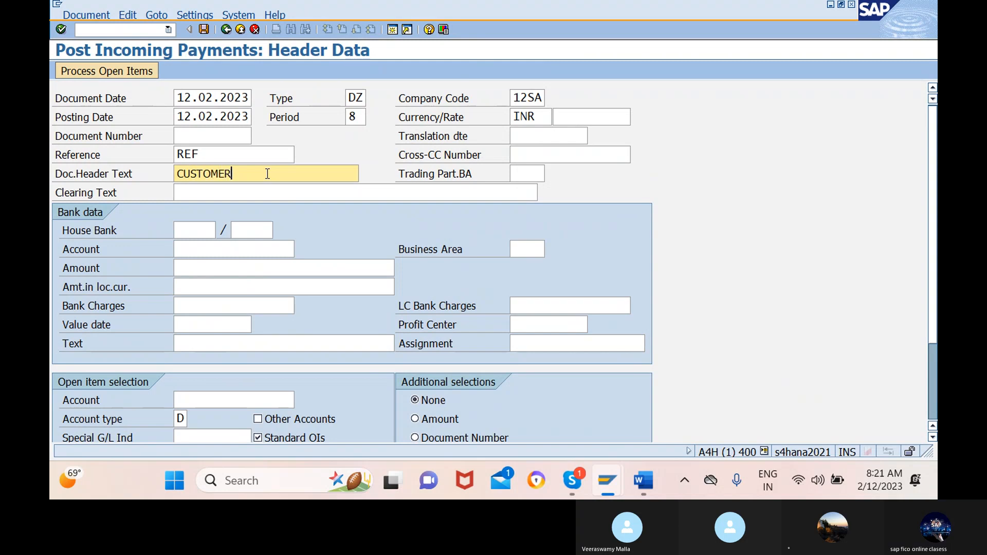
type(" INVOICE")
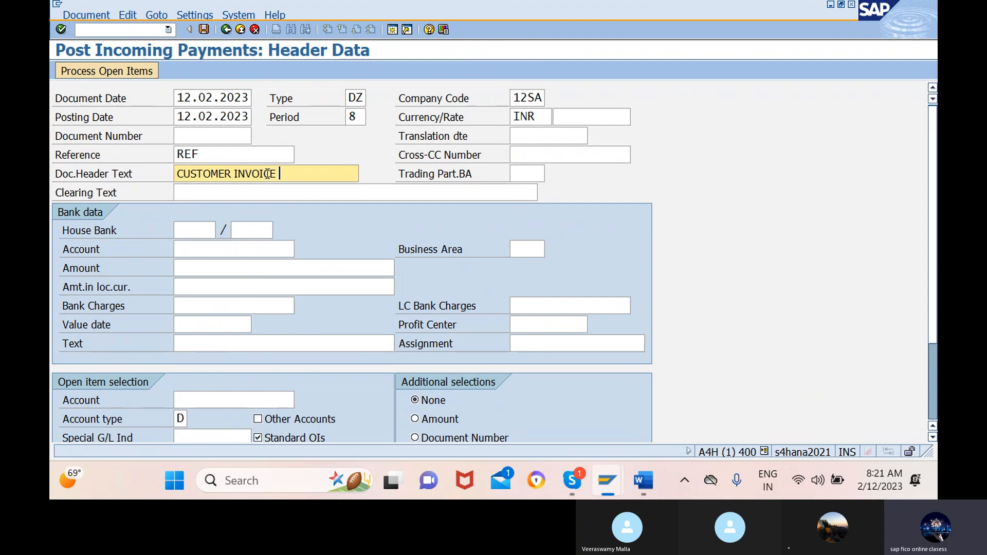
type(" CLEARI")
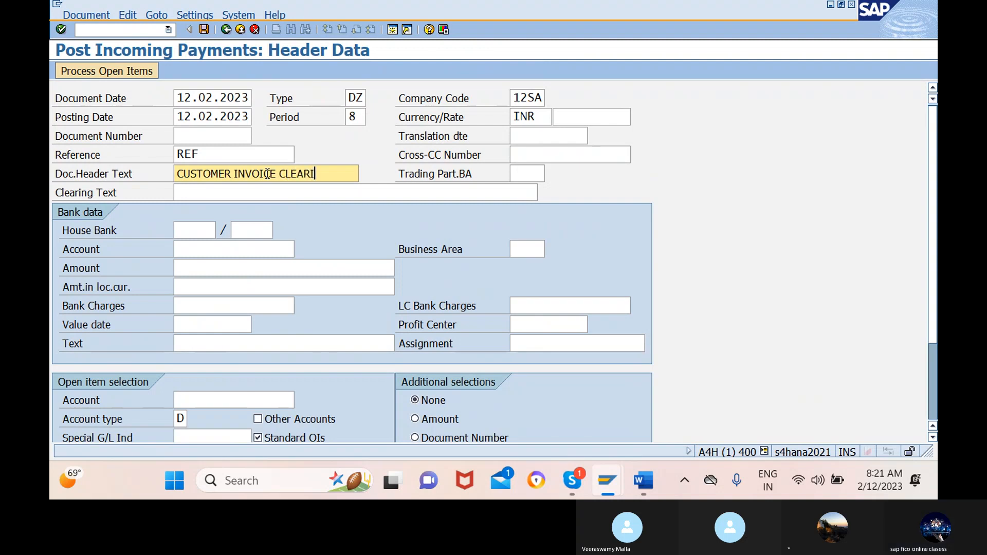
type("NG")
left_click(535, 174)
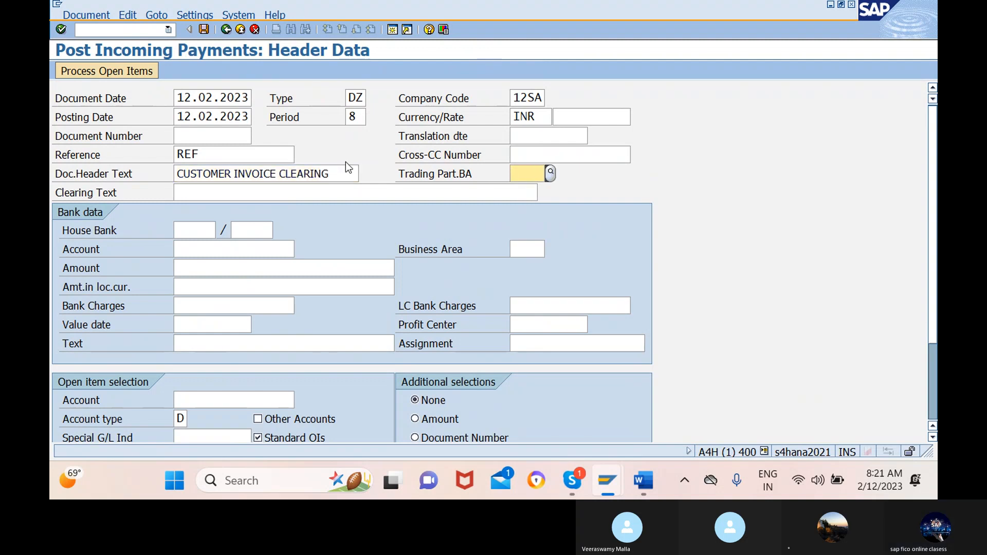
Step: Copy the header text "CUSTOMER INVOICE CLEARING" into the bank data text and the clearing text
left_click_drag(338, 174, 110, 157)
key("ctrl+c")
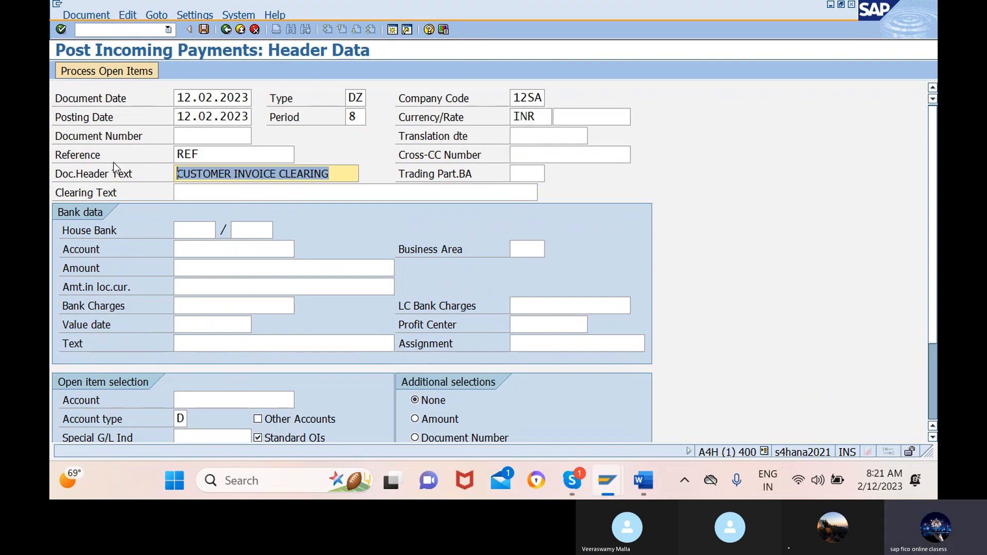
left_click(113, 163)
left_click(186, 342)
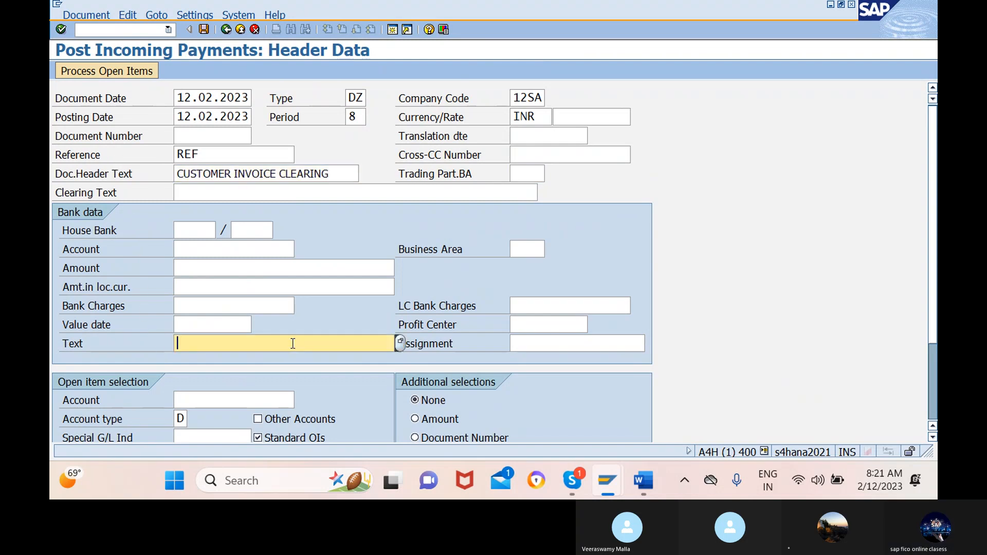
key("ctrl+v")
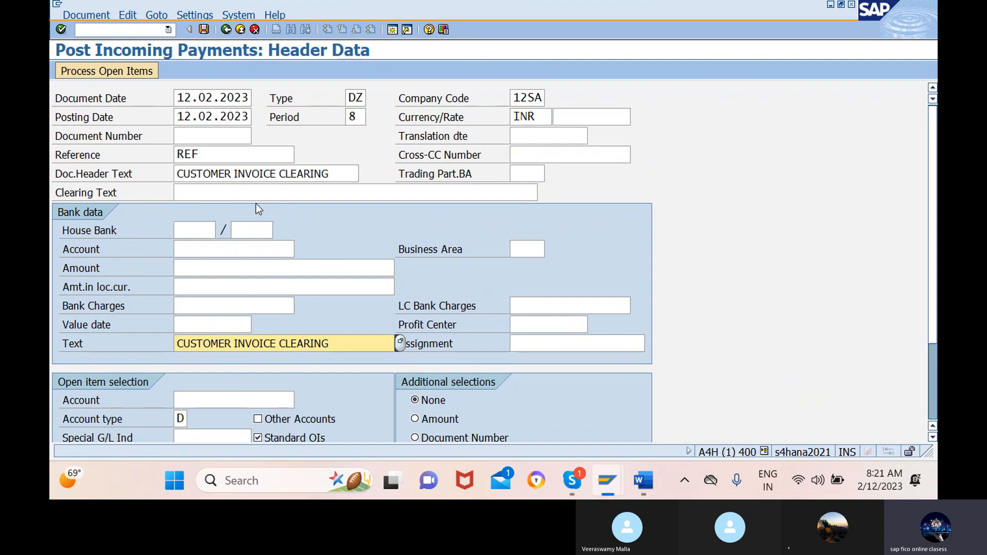
left_click(357, 193)
key("ctrl+v")
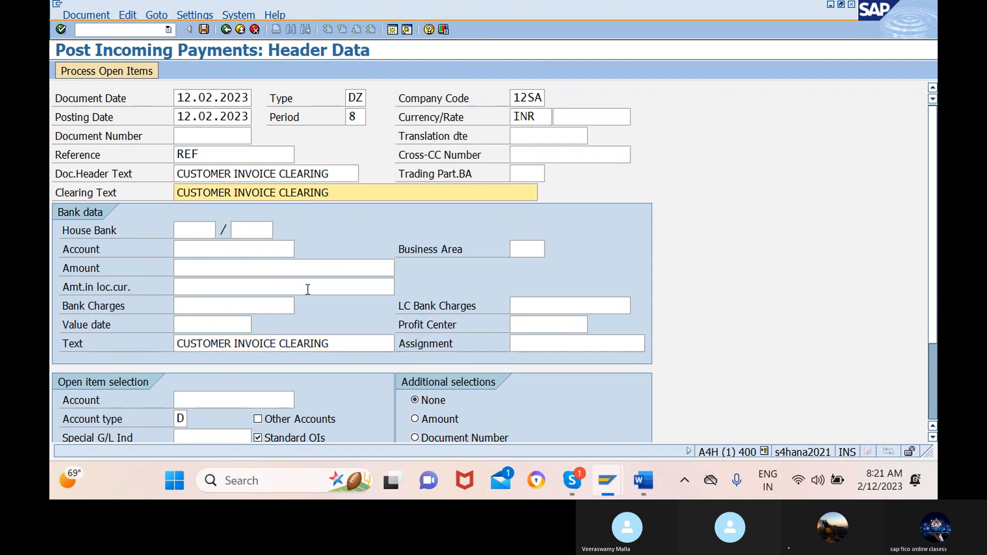
Step: Fill in the bank data with G/L account 100101 (sbi bank acc), amount 900 and value date 12.02.2023
left_click(219, 251)
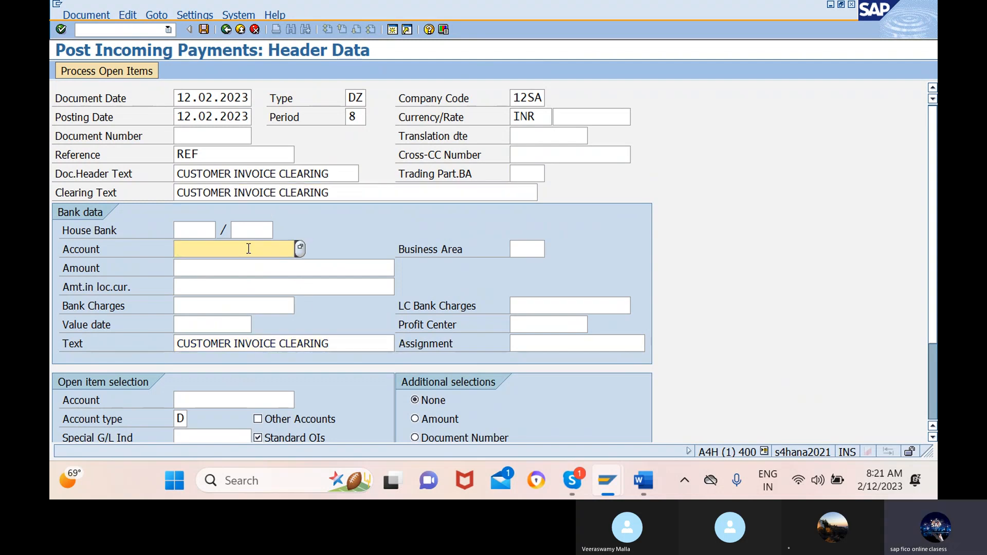
left_click(300, 247)
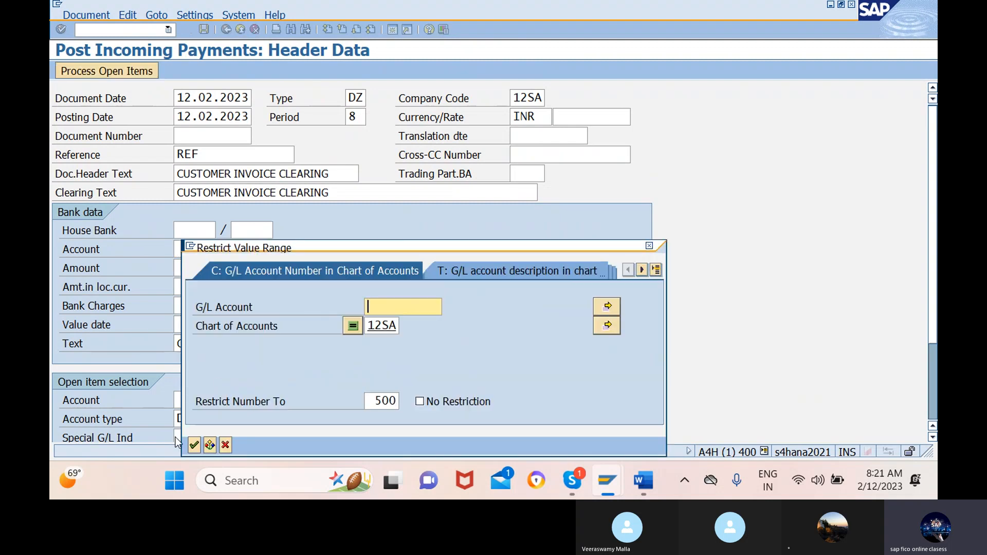
left_click(197, 443)
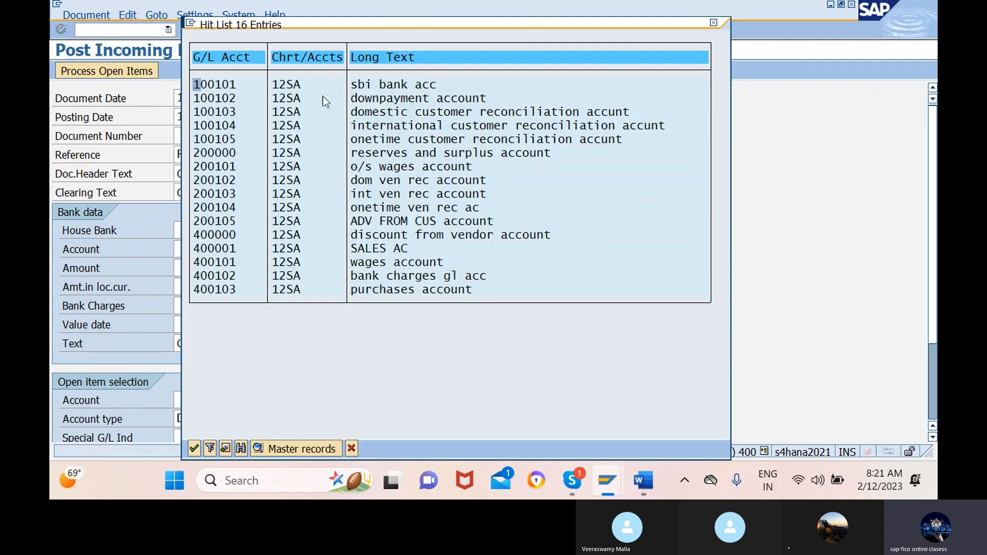
left_click(194, 449)
left_click(285, 268)
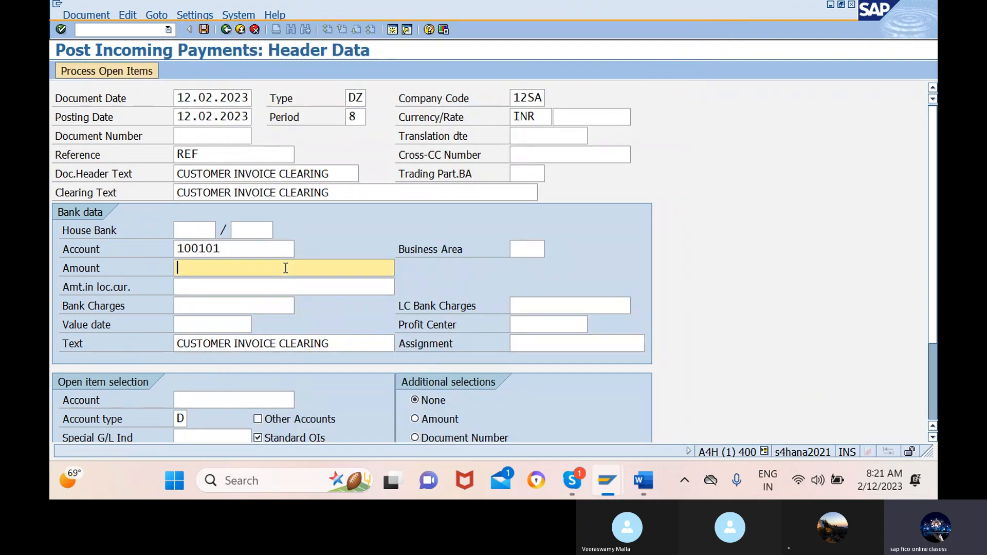
type("900")
left_click(223, 325)
left_click(258, 325)
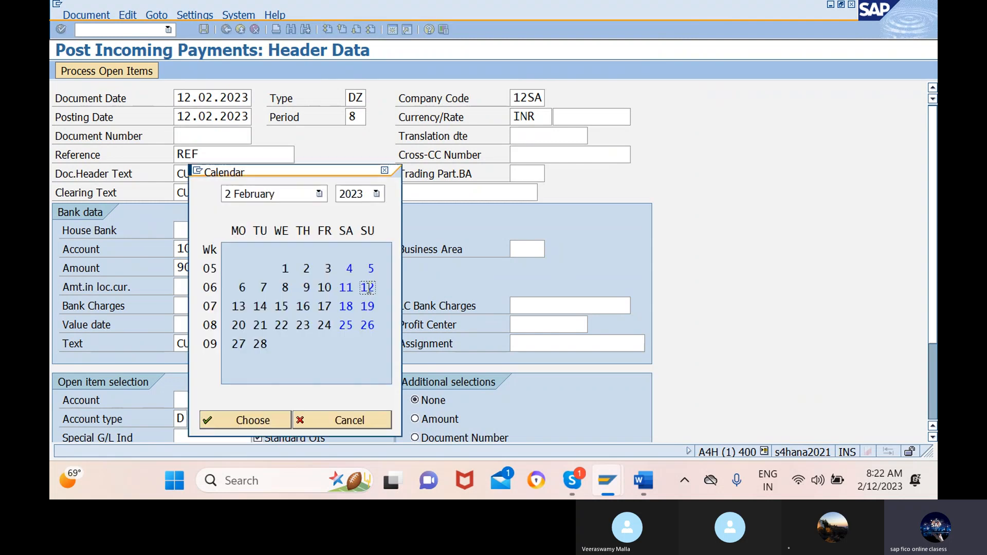
left_click(249, 423)
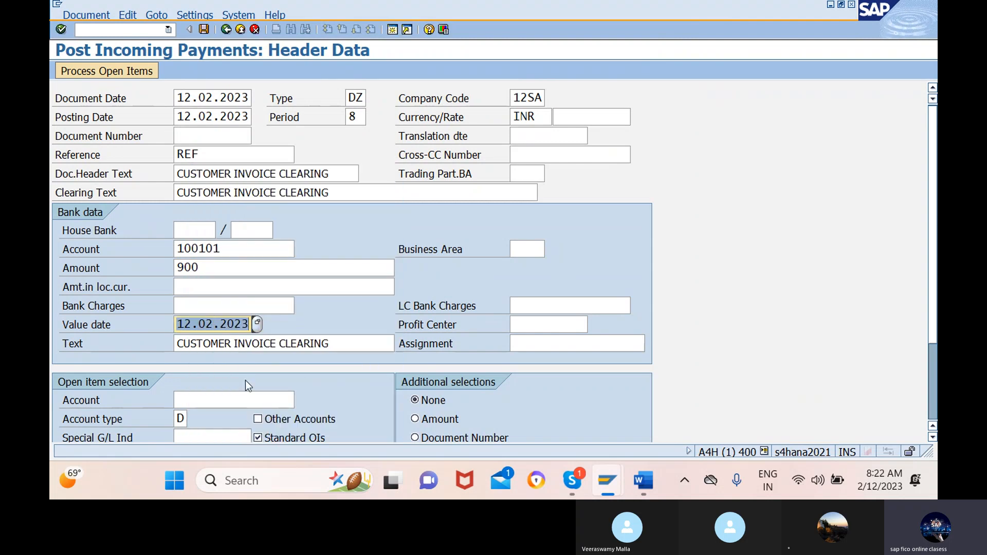
Step: Choose the company code 12SA customer as the open item account and process the customer's open items
left_click(246, 400)
left_click(300, 399)
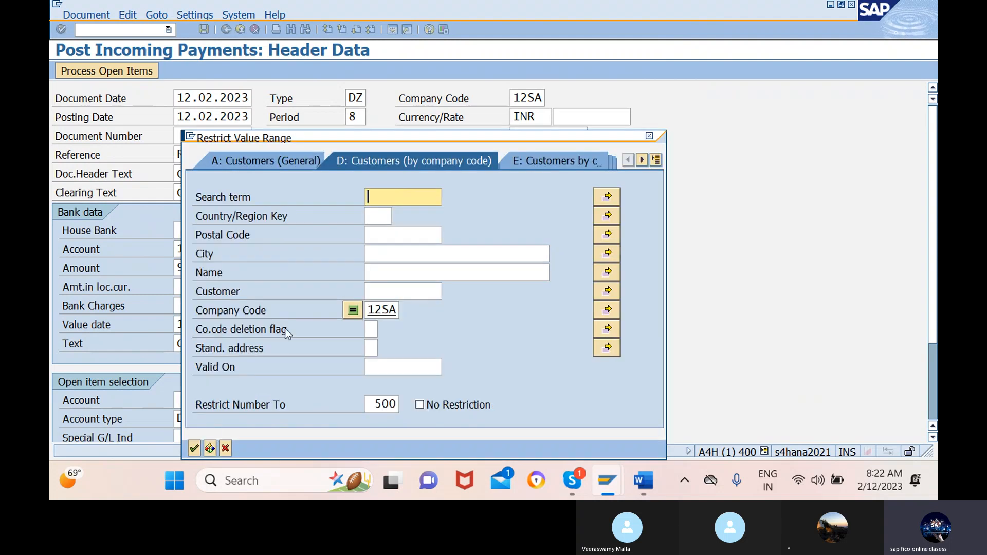
left_click(194, 449)
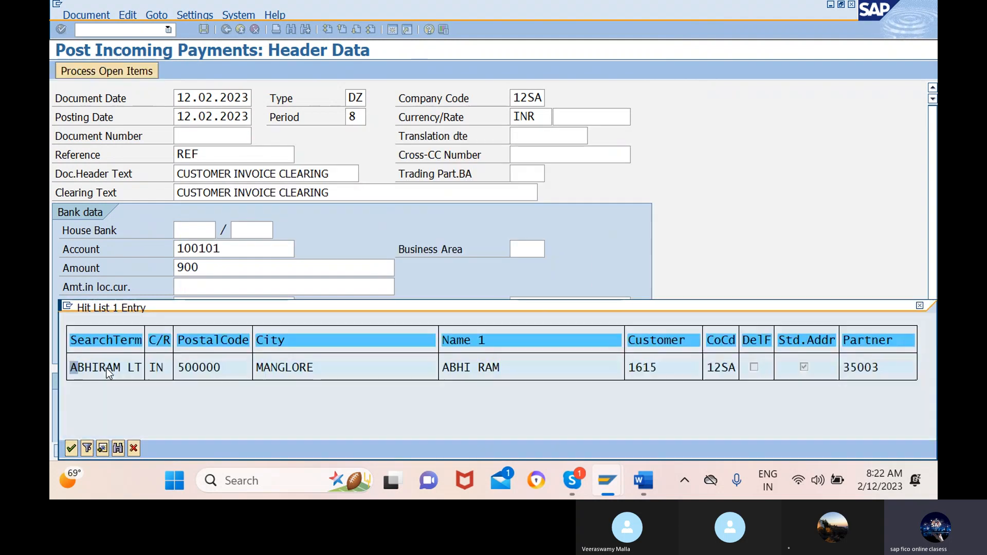
left_click(71, 448)
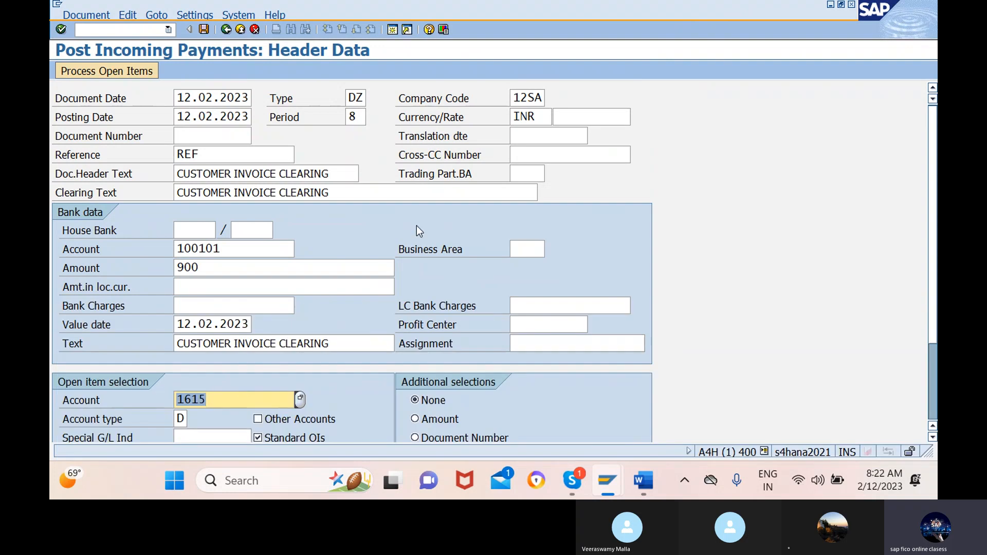
left_click(78, 70)
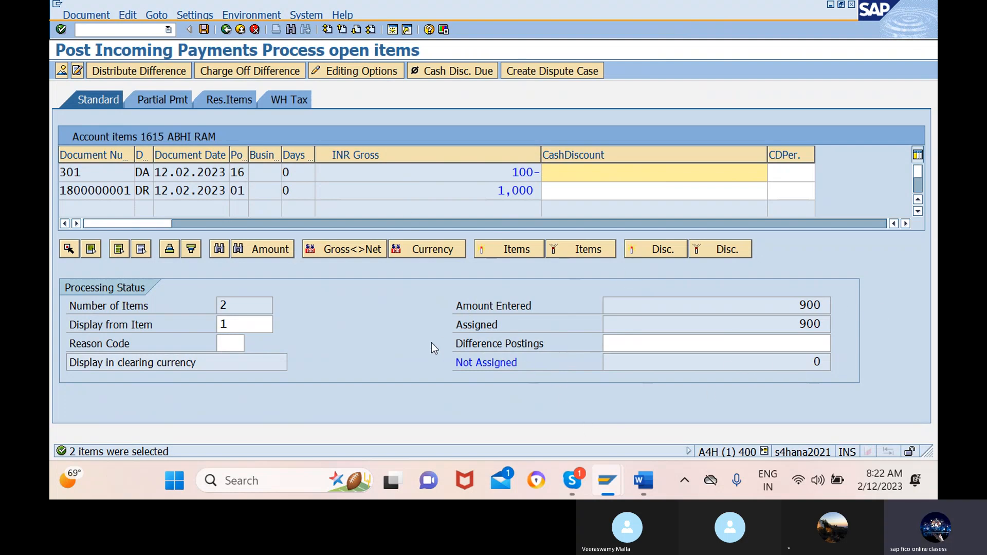
double_click(655, 173)
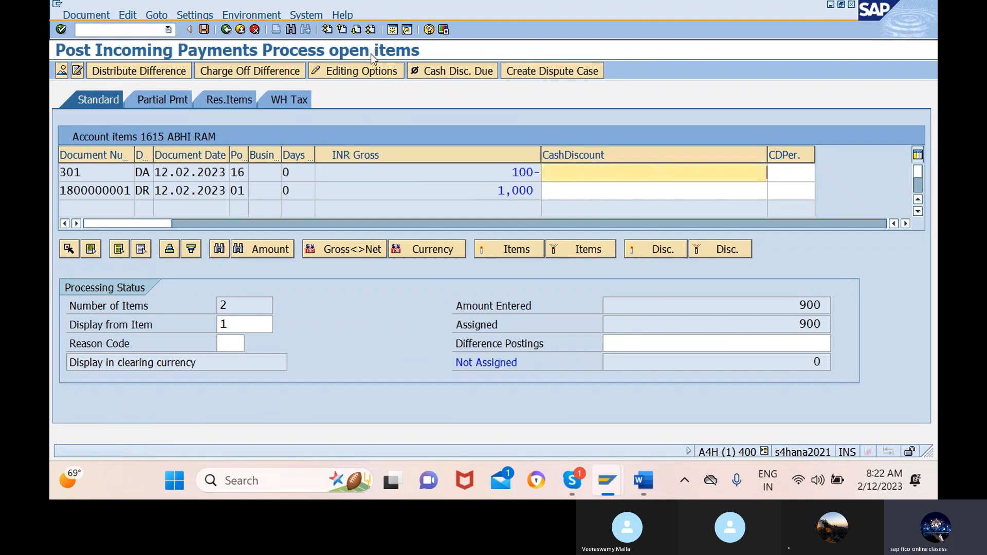